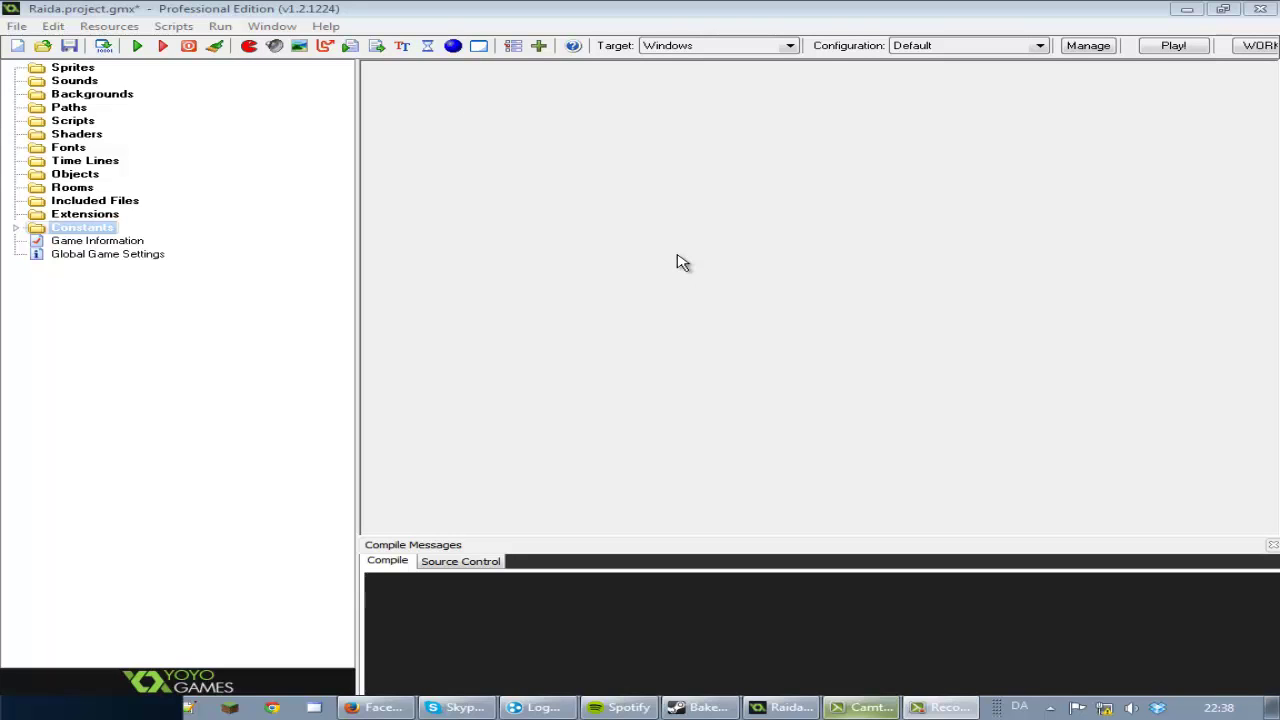
- Create a new sprite and name it spr_button_new
{"action": "left_click", "coordinate": [251, 47]}
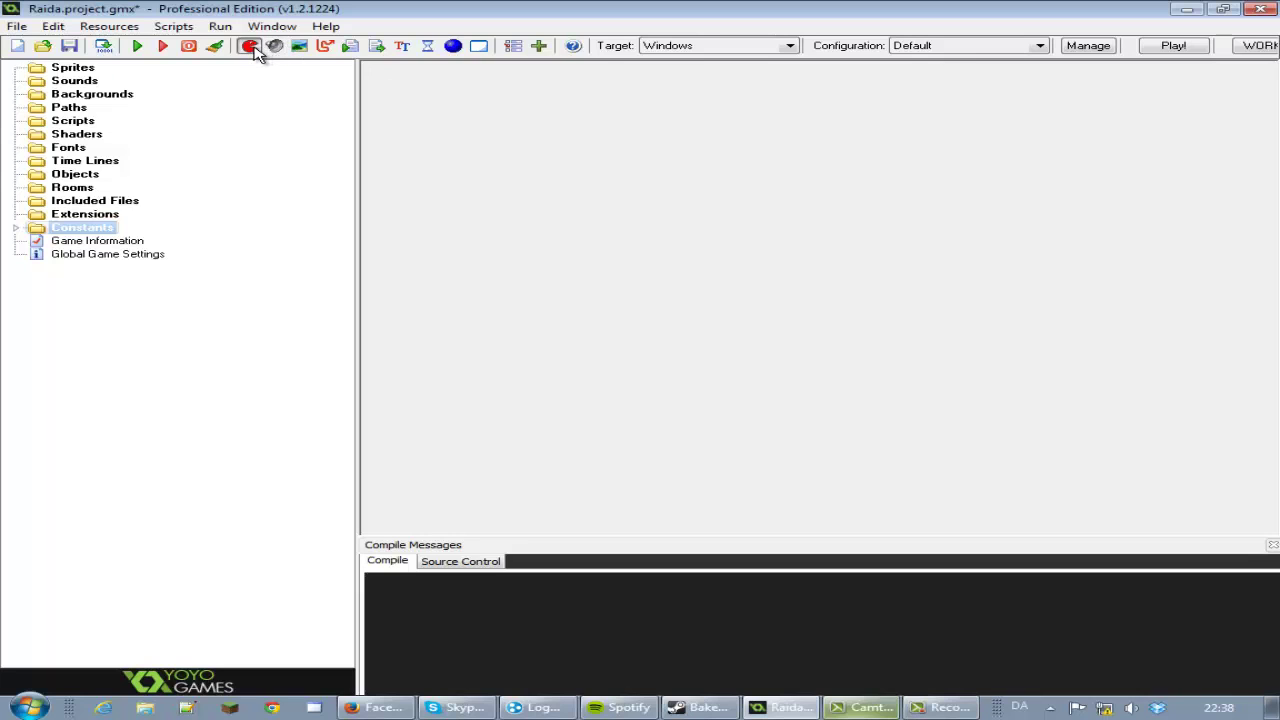
{"action": "left_click_drag", "start_coordinate": [550, 90], "coordinate": [592, 122]}
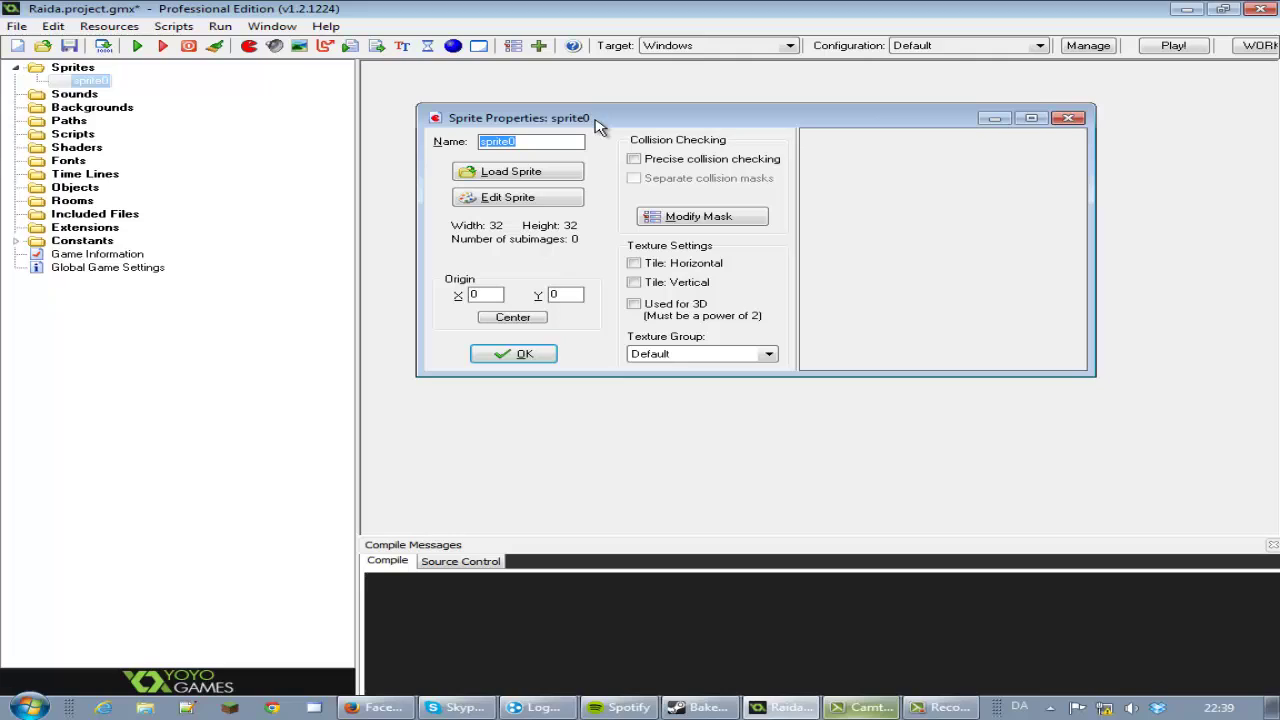
{"action": "type", "text": "spr"}
{"action": "left_click", "coordinate": [1019, 704]}
{"action": "left_click", "coordinate": [1040, 660]}
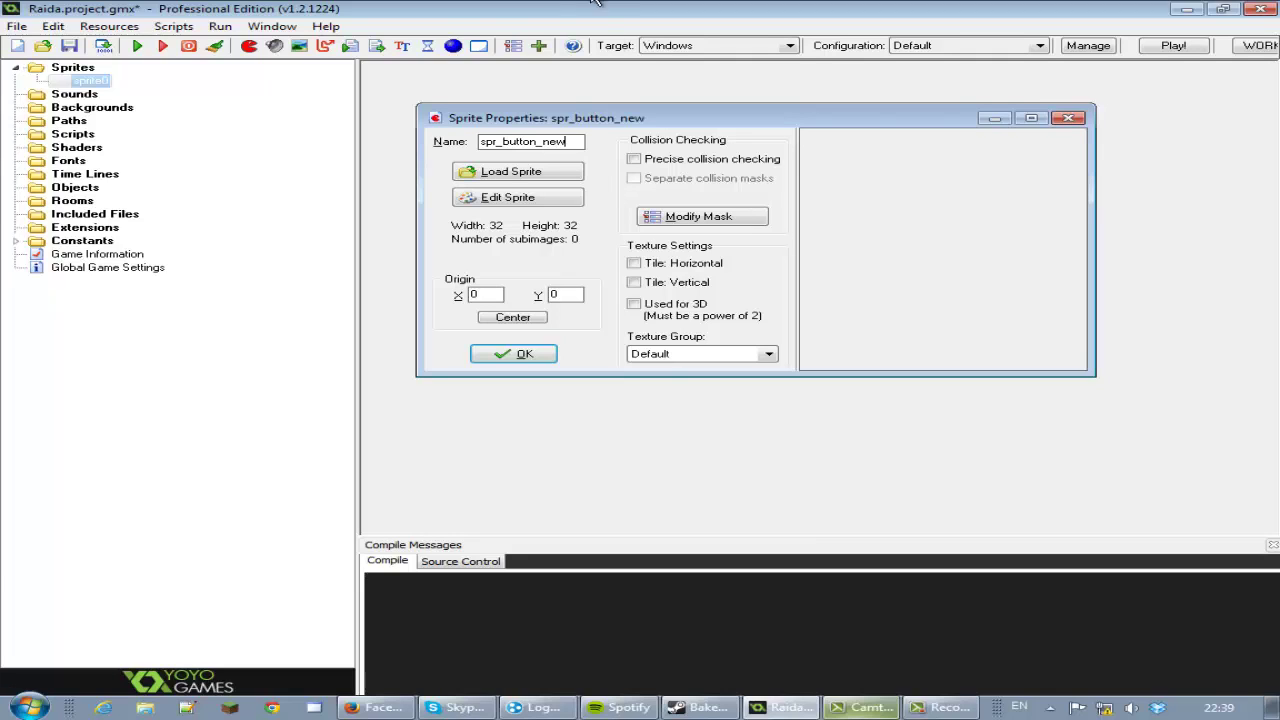
- Create a blank 100 x 50 image in the sprite's editor
{"action": "left_click", "coordinate": [510, 198]}
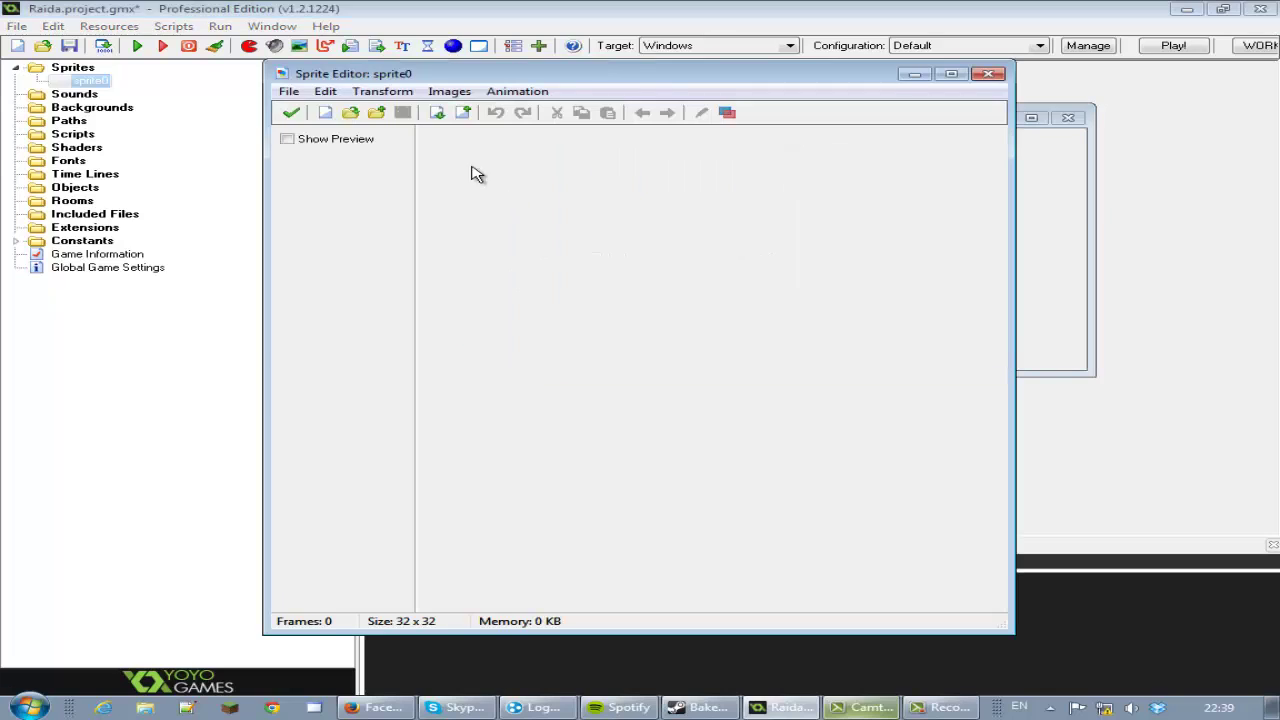
{"action": "left_click", "coordinate": [325, 112]}
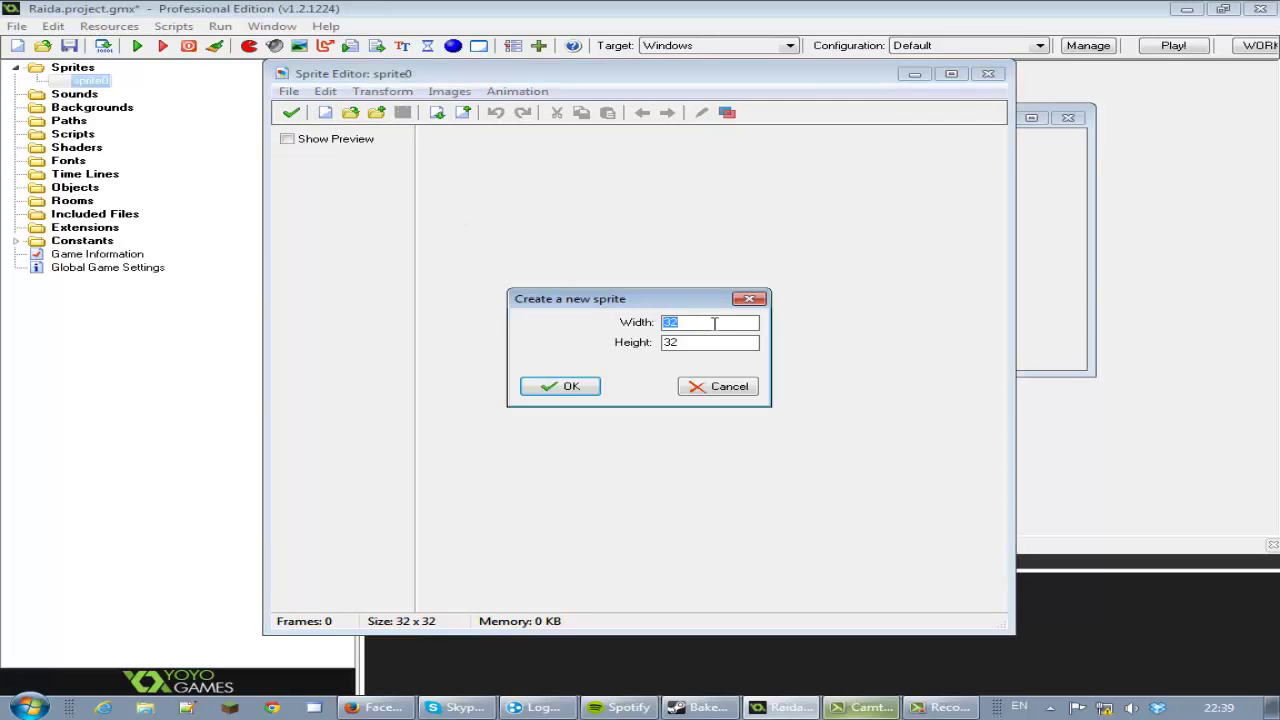
{"action": "key", "text": "Return"}
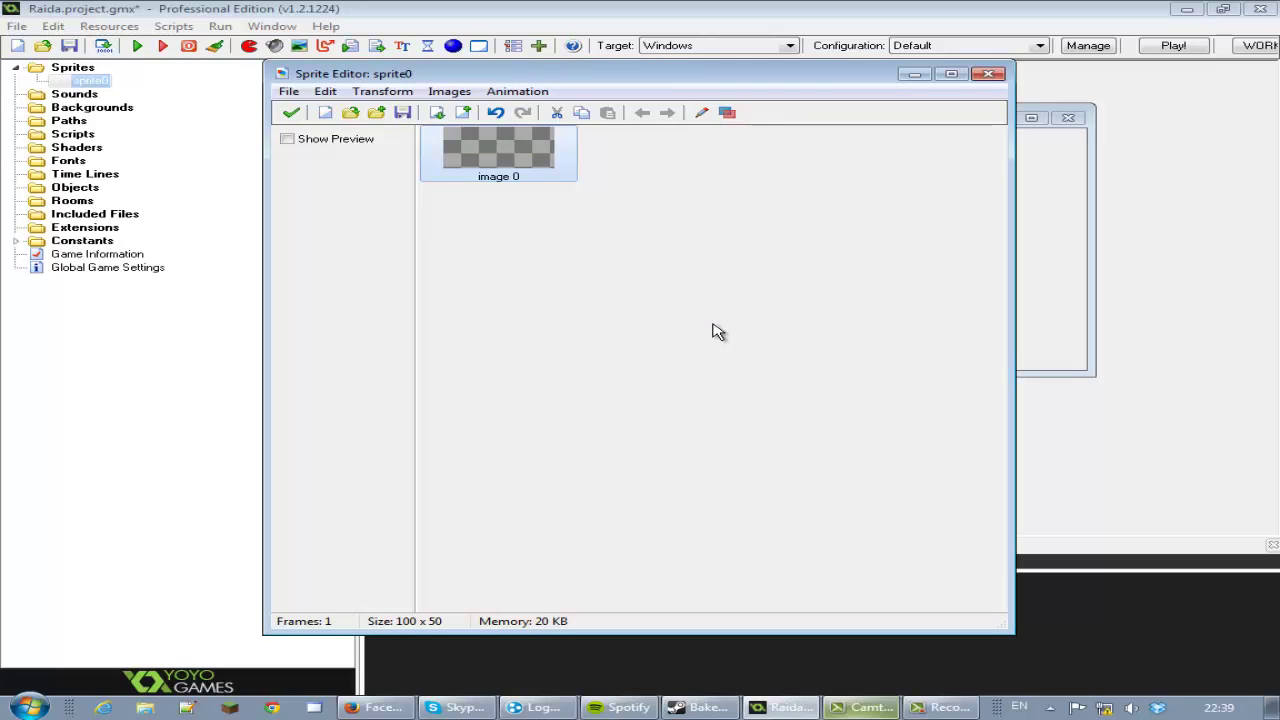
- Open the blank image for editing and select the filled, outlined rounded rectangle tool with the third-smallest brush size
{"action": "double_click", "coordinate": [520, 157]}
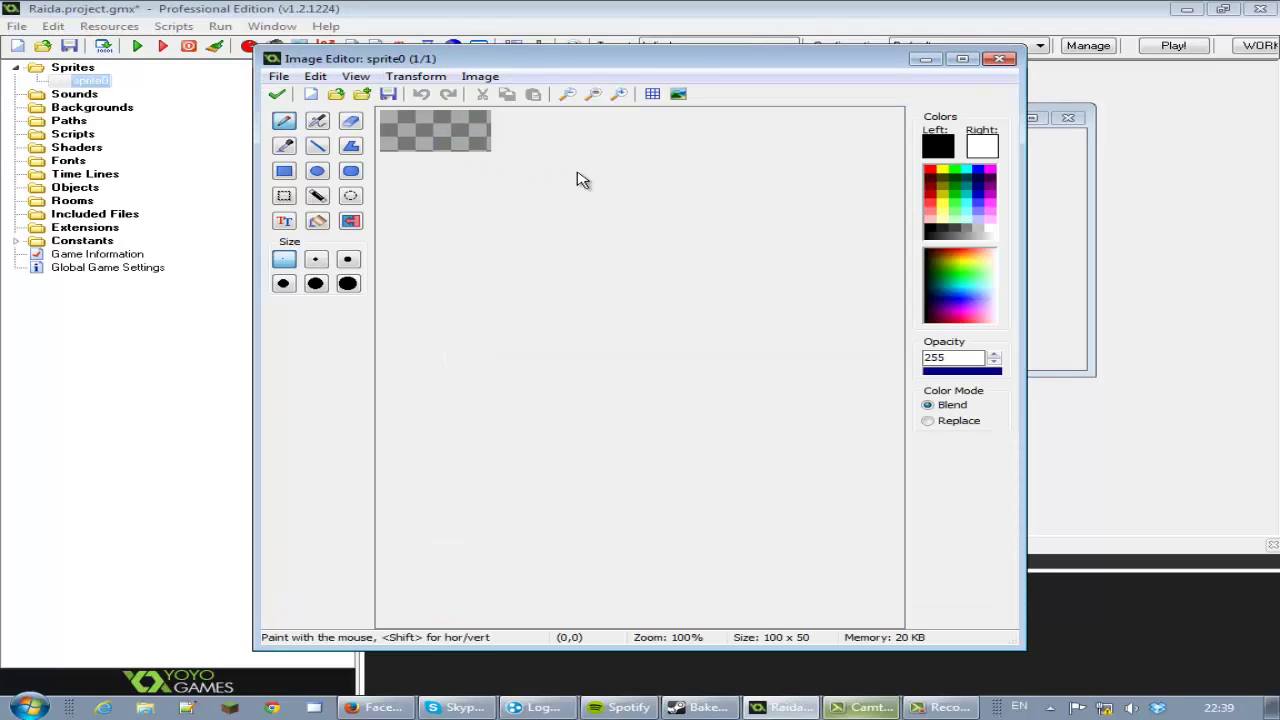
{"action": "left_click", "coordinate": [619, 93]}
{"action": "left_click", "coordinate": [619, 93]}
{"action": "left_click", "coordinate": [619, 93]}
{"action": "left_click", "coordinate": [619, 93]}
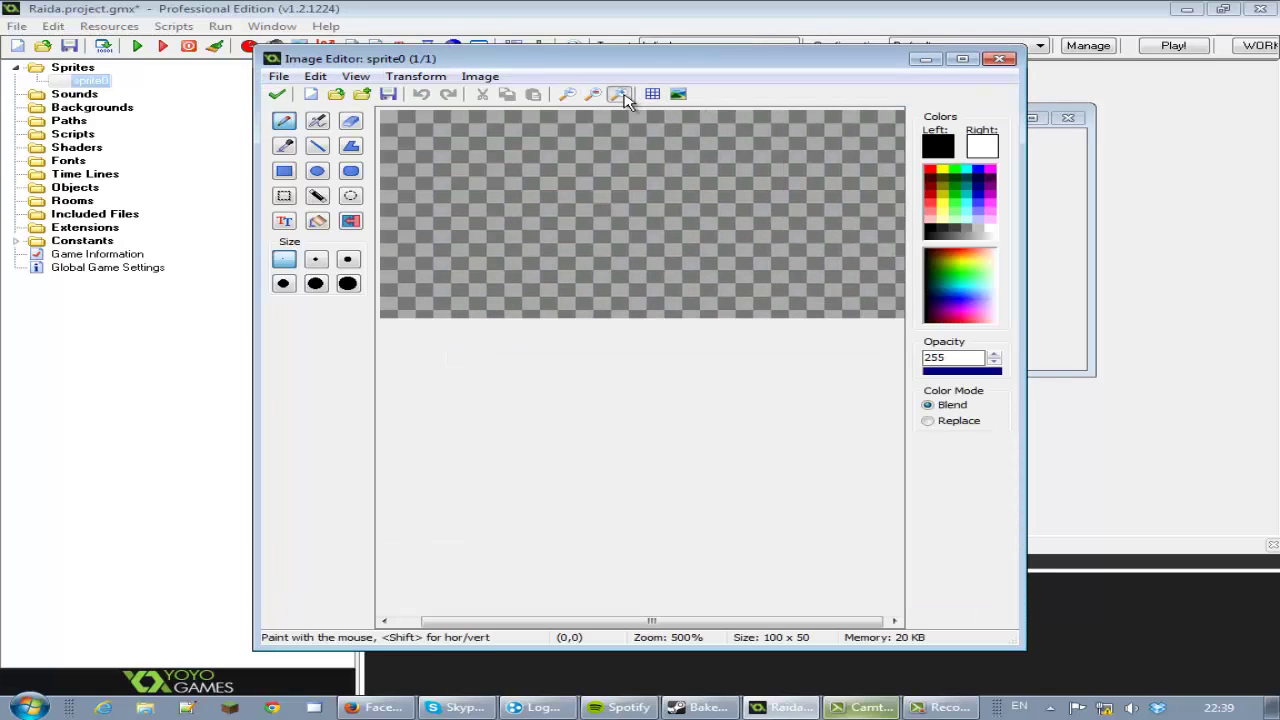
{"action": "double_click", "coordinate": [682, 62]}
{"action": "left_click", "coordinate": [359, 46]}
{"action": "left_click", "coordinate": [359, 46]}
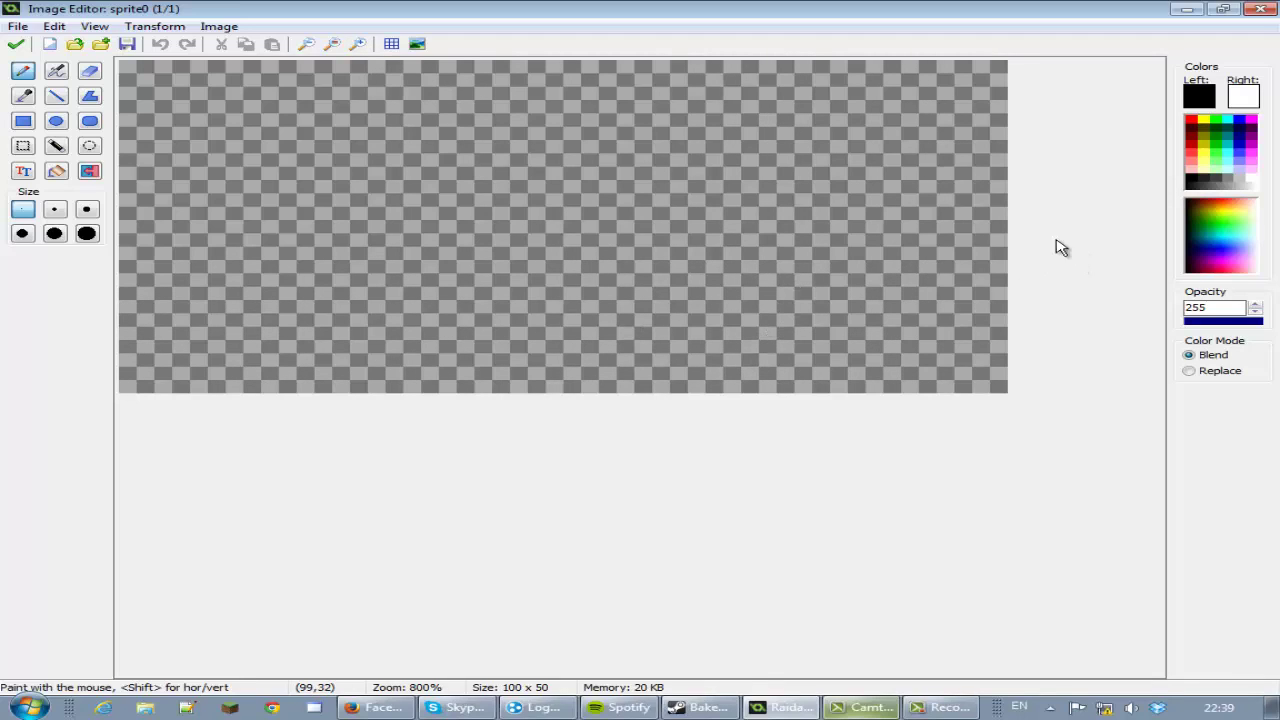
{"action": "left_click", "coordinate": [90, 121]}
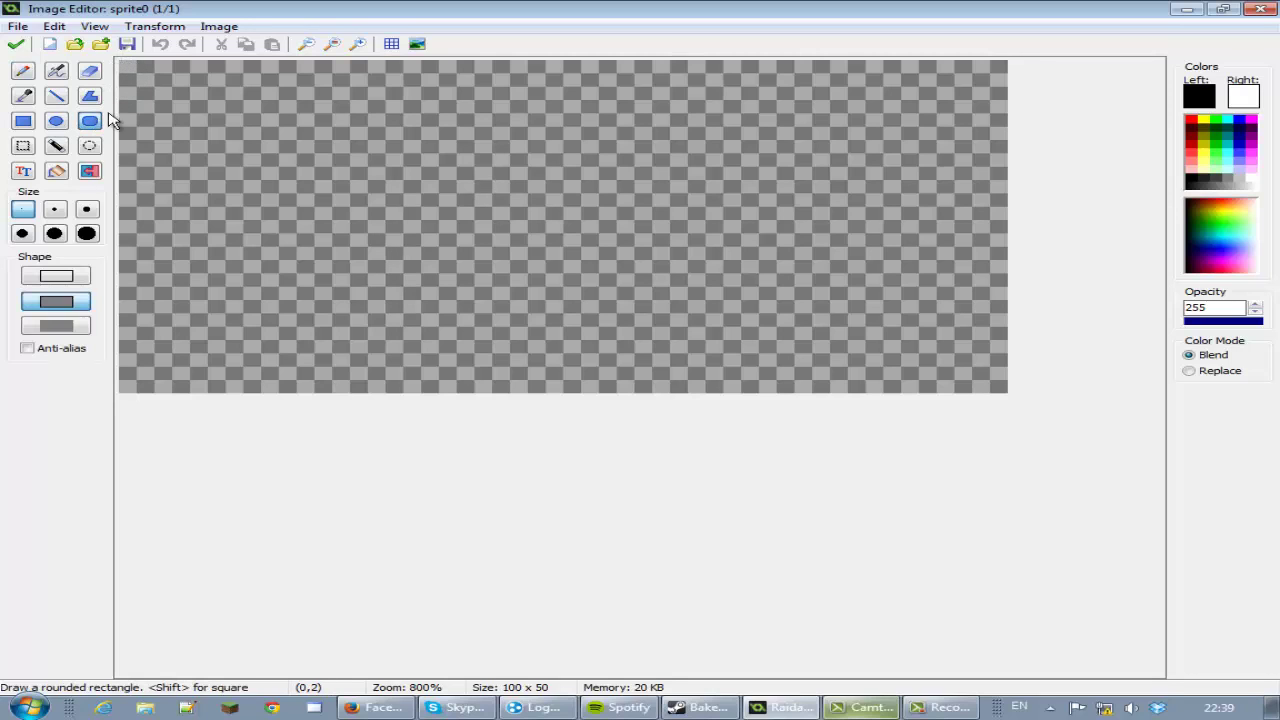
{"action": "left_click", "coordinate": [87, 209]}
{"action": "left_click_drag", "start_coordinate": [124, 64], "coordinate": [997, 386]}
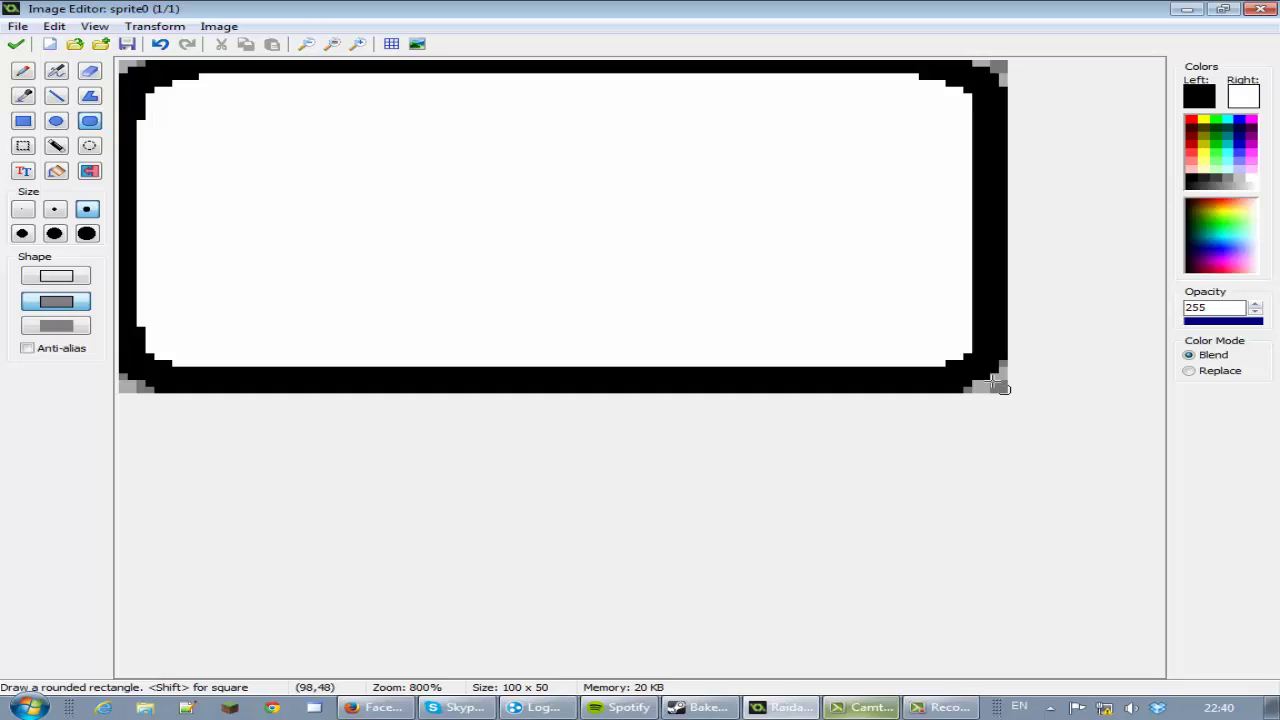
{"action": "key", "text": "ctrl+z"}
{"action": "left_click_drag", "start_coordinate": [997, 386], "coordinate": [493, 227]}
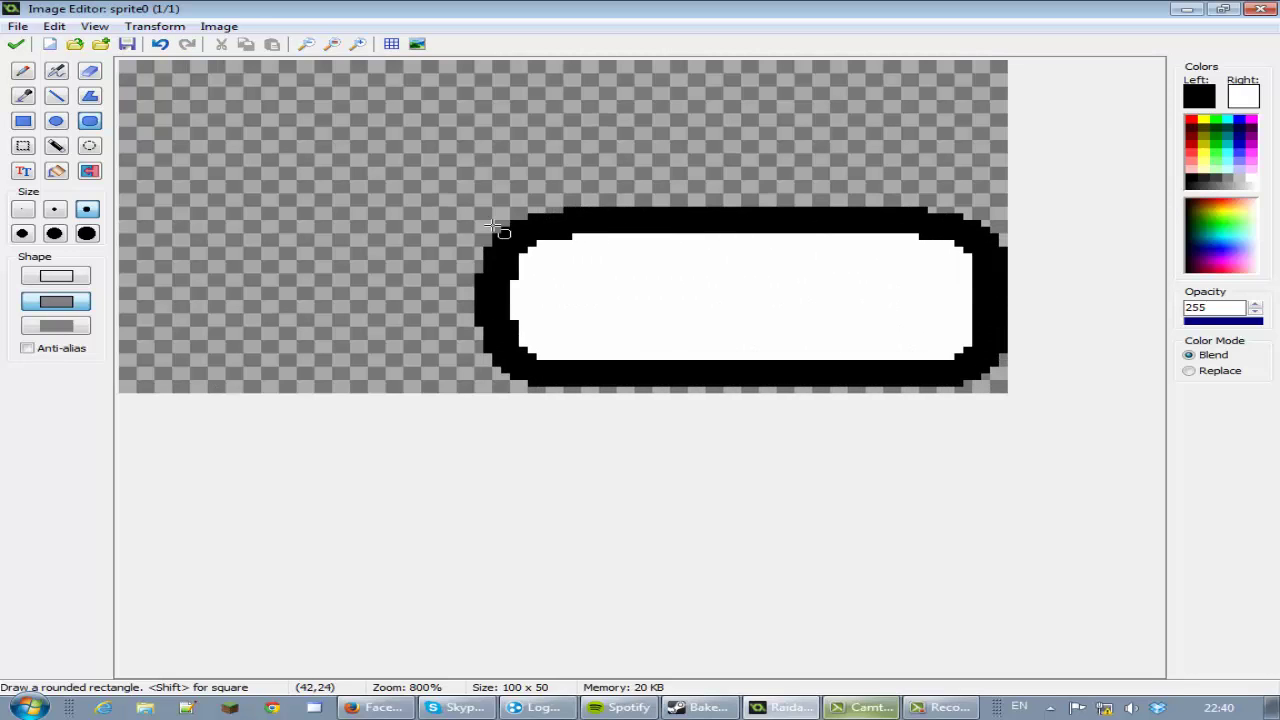
{"action": "key", "text": "ctrl+z"}
{"action": "left_click_drag", "start_coordinate": [993, 373], "coordinate": [771, 306]}
{"action": "key", "text": "ctrl+z"}
{"action": "left_click_drag", "start_coordinate": [997, 388], "coordinate": [531, 229]}
{"action": "key", "text": "ctrl+z"}
{"action": "left_click_drag", "start_coordinate": [997, 386], "coordinate": [127, 75]}
{"action": "key", "text": "ctrl+z"}
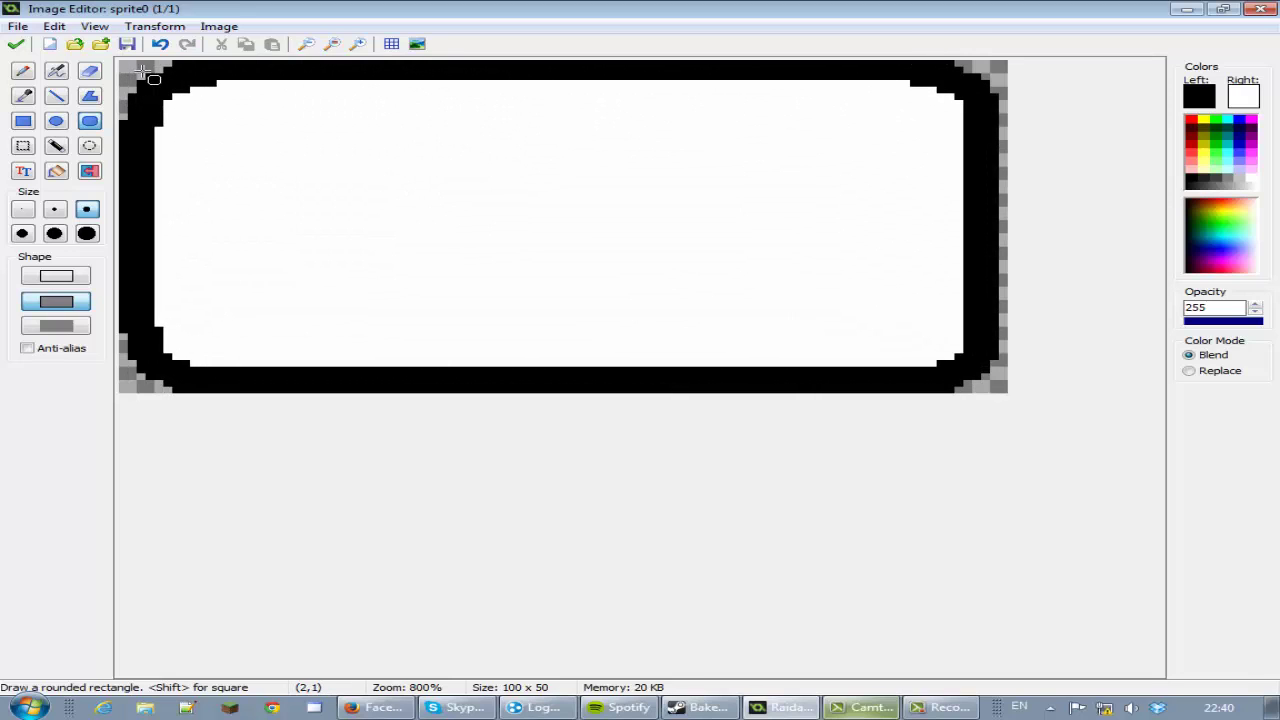
{"action": "key", "text": "ctrl+z"}
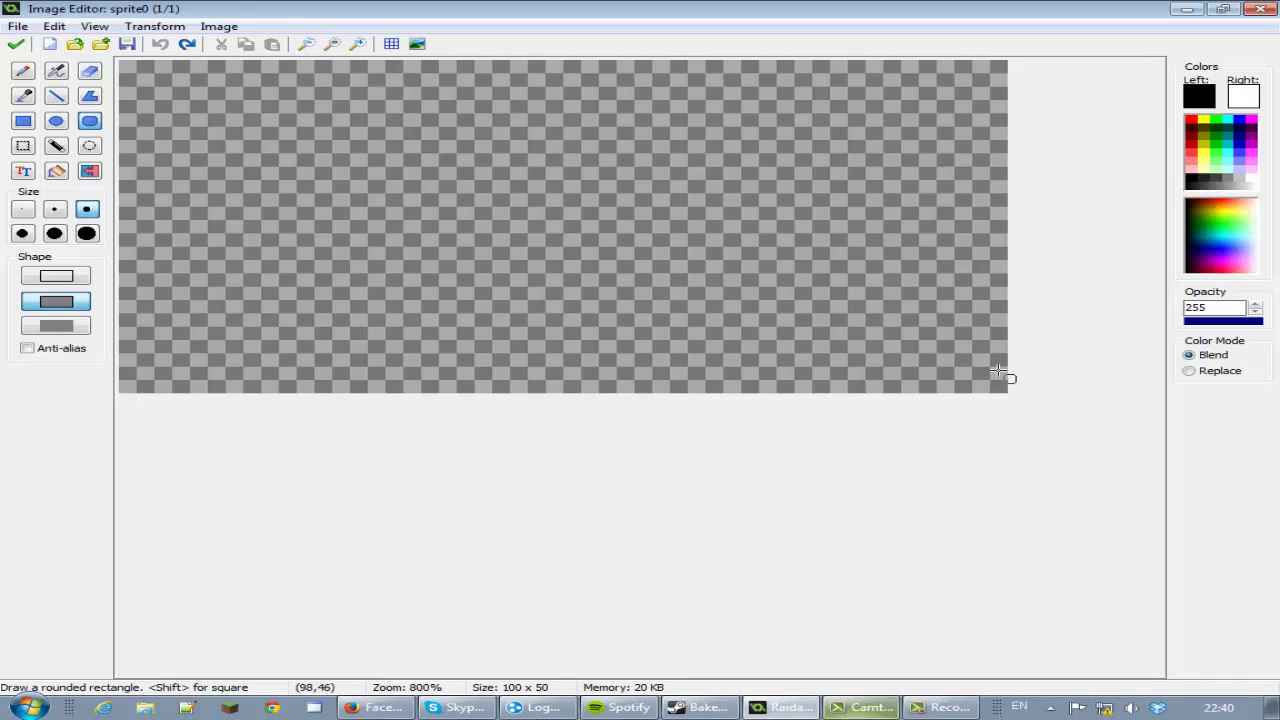
{"action": "left_click_drag", "start_coordinate": [998, 371], "coordinate": [872, 307]}
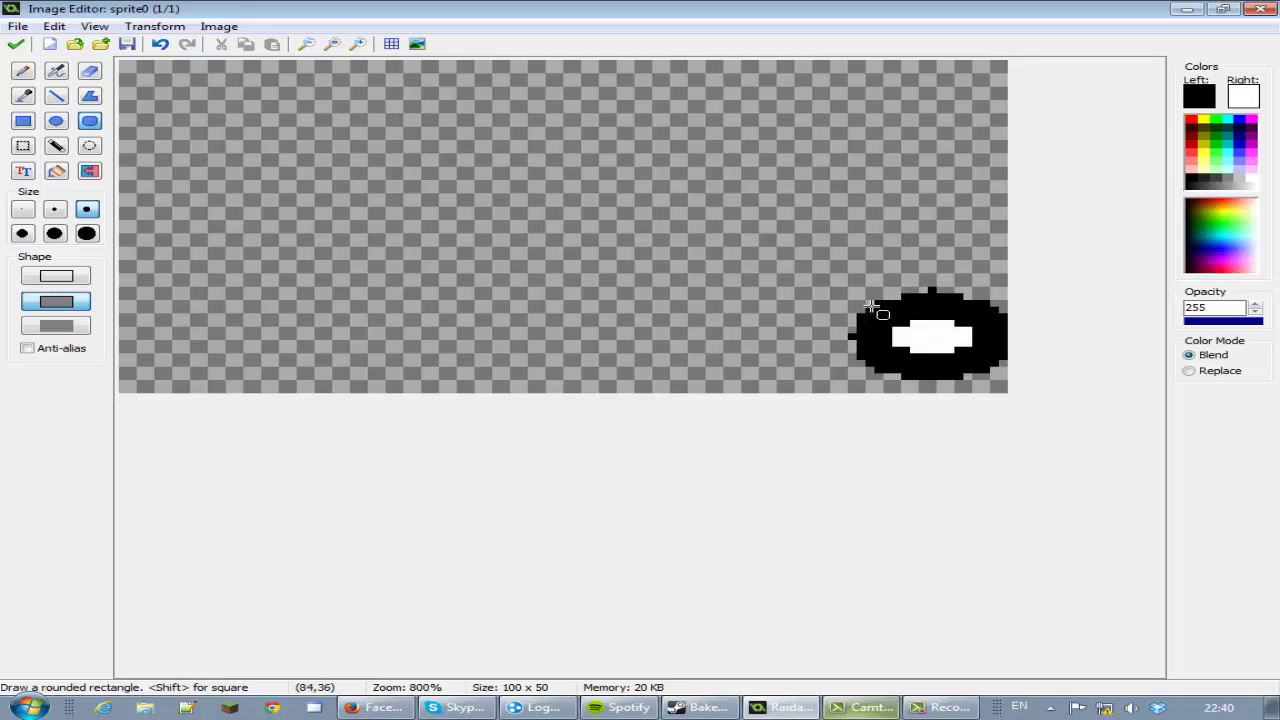
{"action": "key", "text": "ctrl+z"}
- Draw a black-outlined rounded rectangle across the whole canvas and flood fill its interior with red
{"action": "left_click_drag", "start_coordinate": [998, 388], "coordinate": [144, 80]}
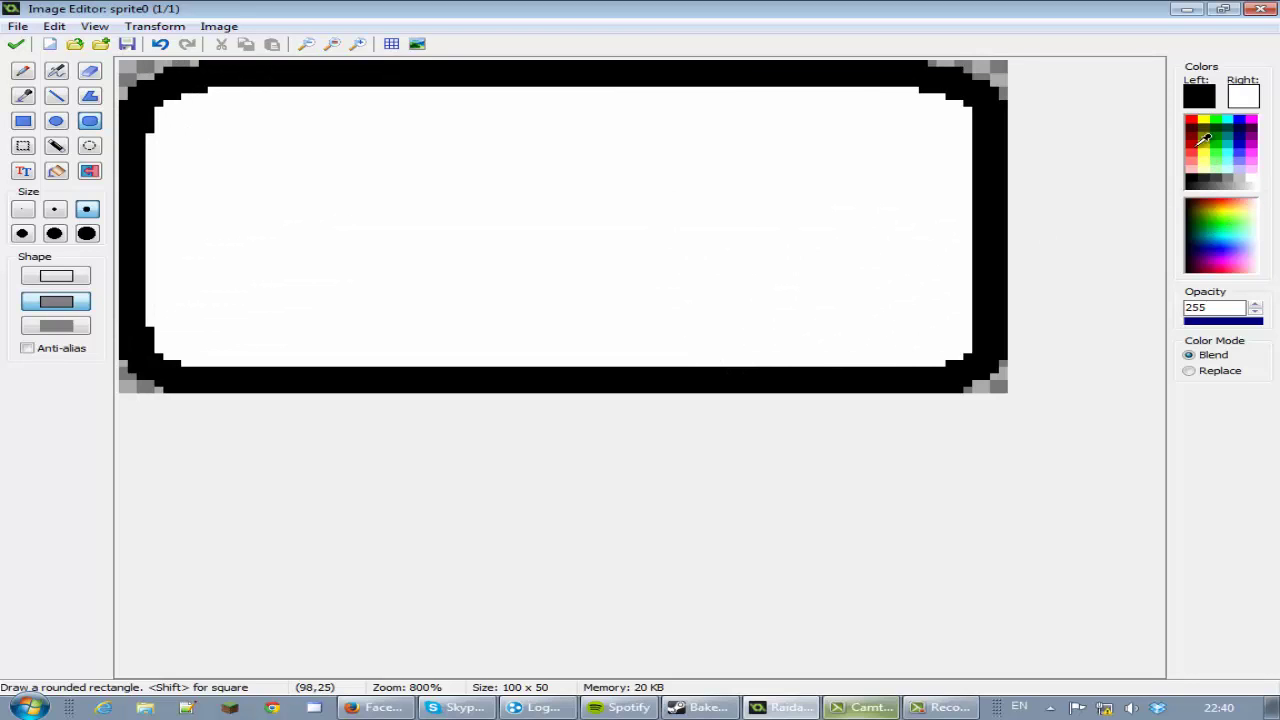
{"action": "left_click", "coordinate": [1192, 119]}
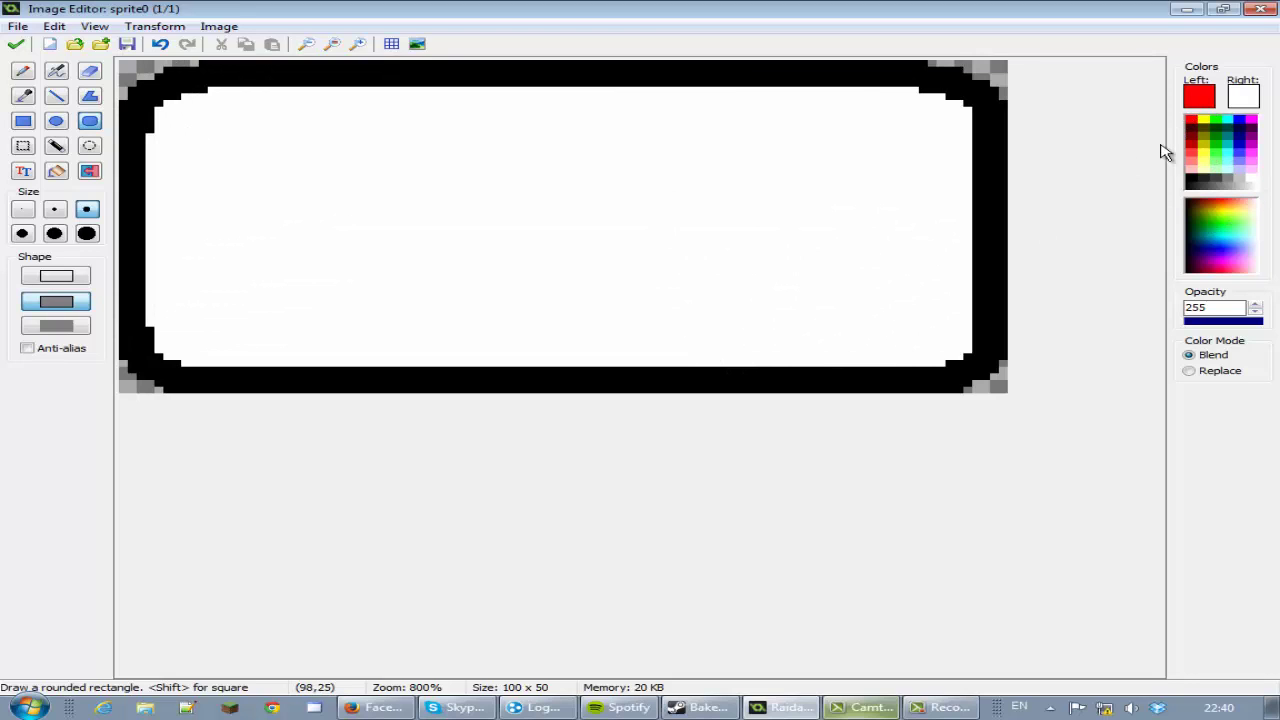
{"action": "left_click", "coordinate": [56, 170]}
{"action": "left_click", "coordinate": [285, 202]}
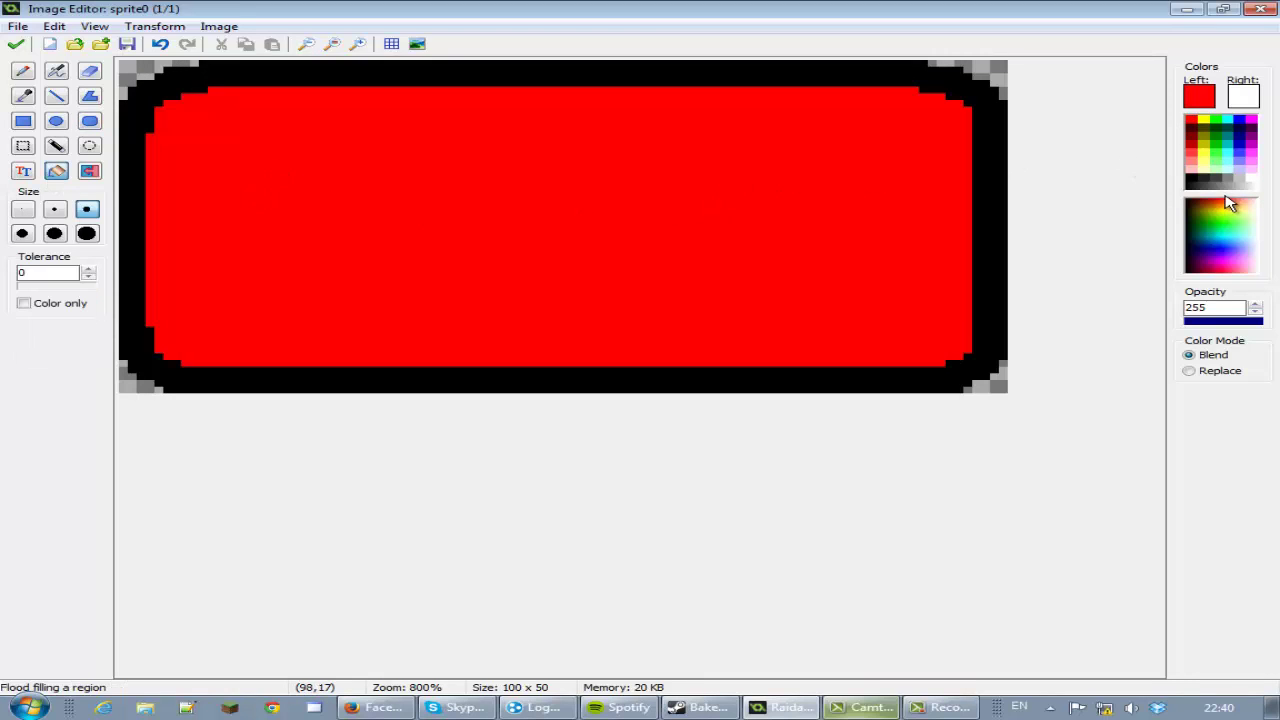
- Set the drawing colour to black and the text tool's font to System, Bold, size 10, black
{"action": "left_click", "coordinate": [1193, 168]}
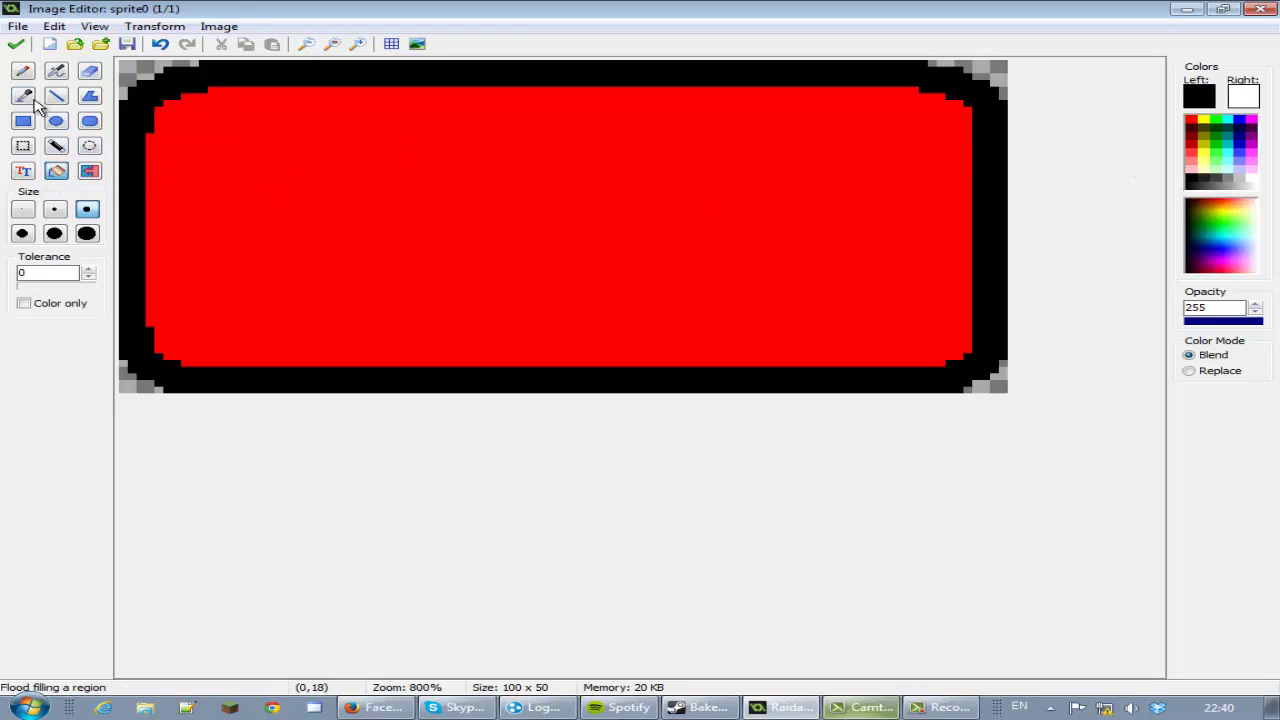
{"action": "left_click", "coordinate": [24, 173]}
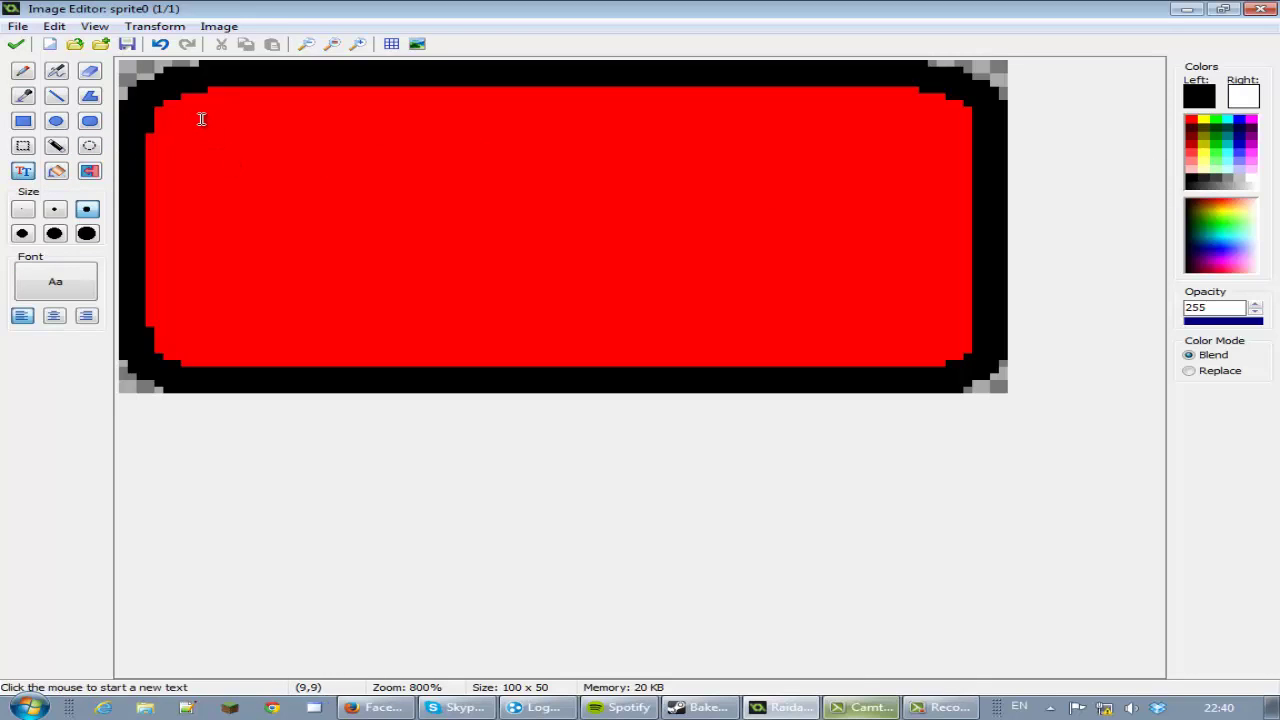
{"action": "left_click", "coordinate": [65, 270]}
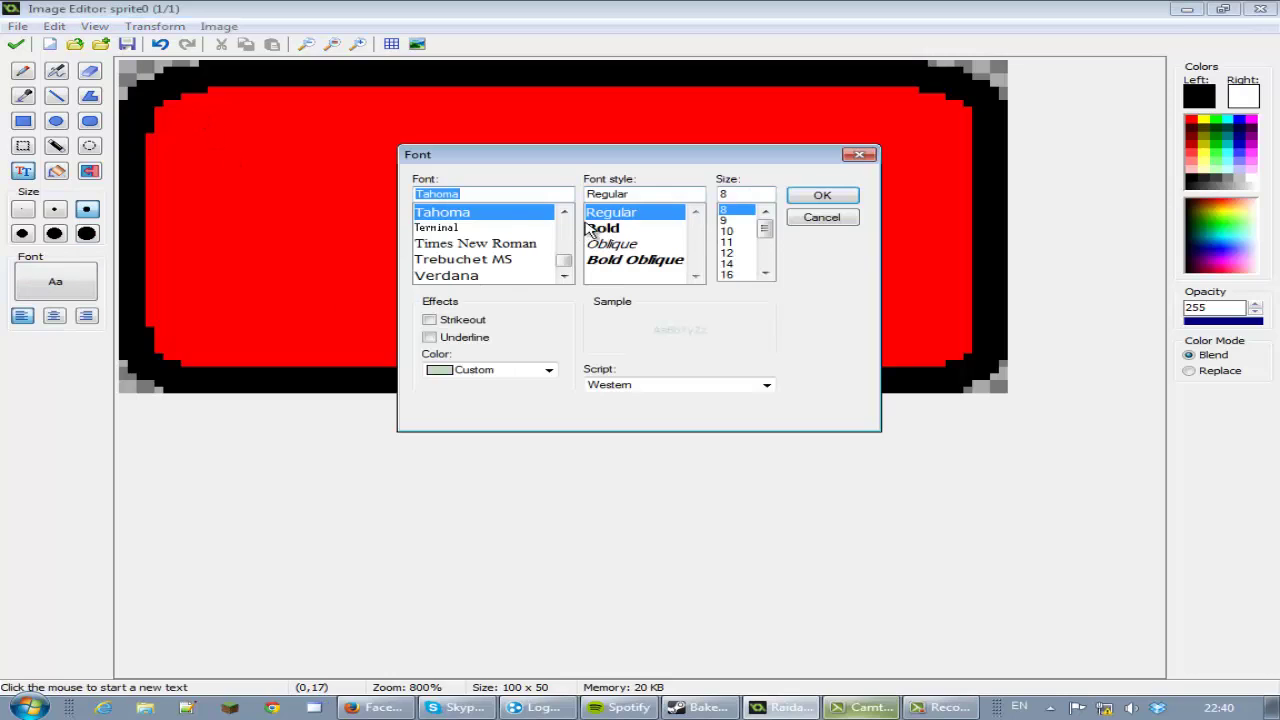
{"action": "scroll", "coordinate": [566, 264], "scroll_direction": "up", "scroll_amount": 4}
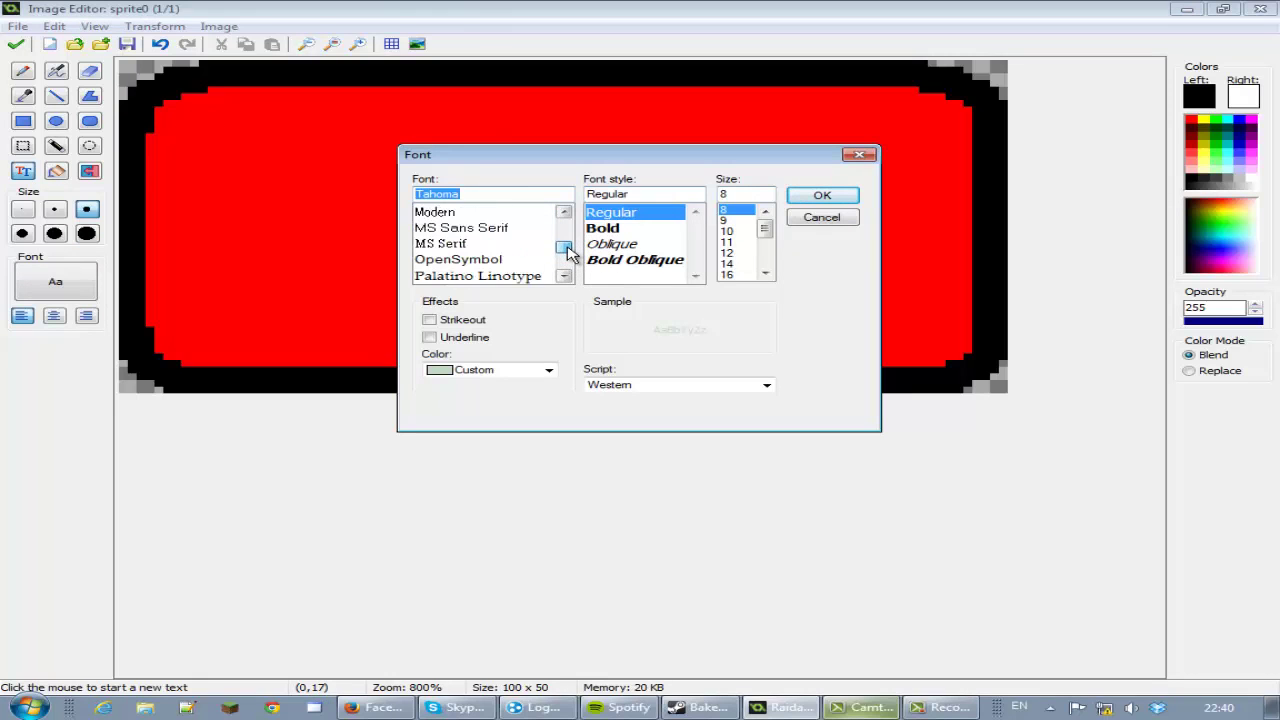
{"action": "scroll", "coordinate": [566, 264], "scroll_direction": "down", "scroll_amount": 5}
{"action": "left_click", "coordinate": [564, 213]}
{"action": "left_click", "coordinate": [564, 213]}
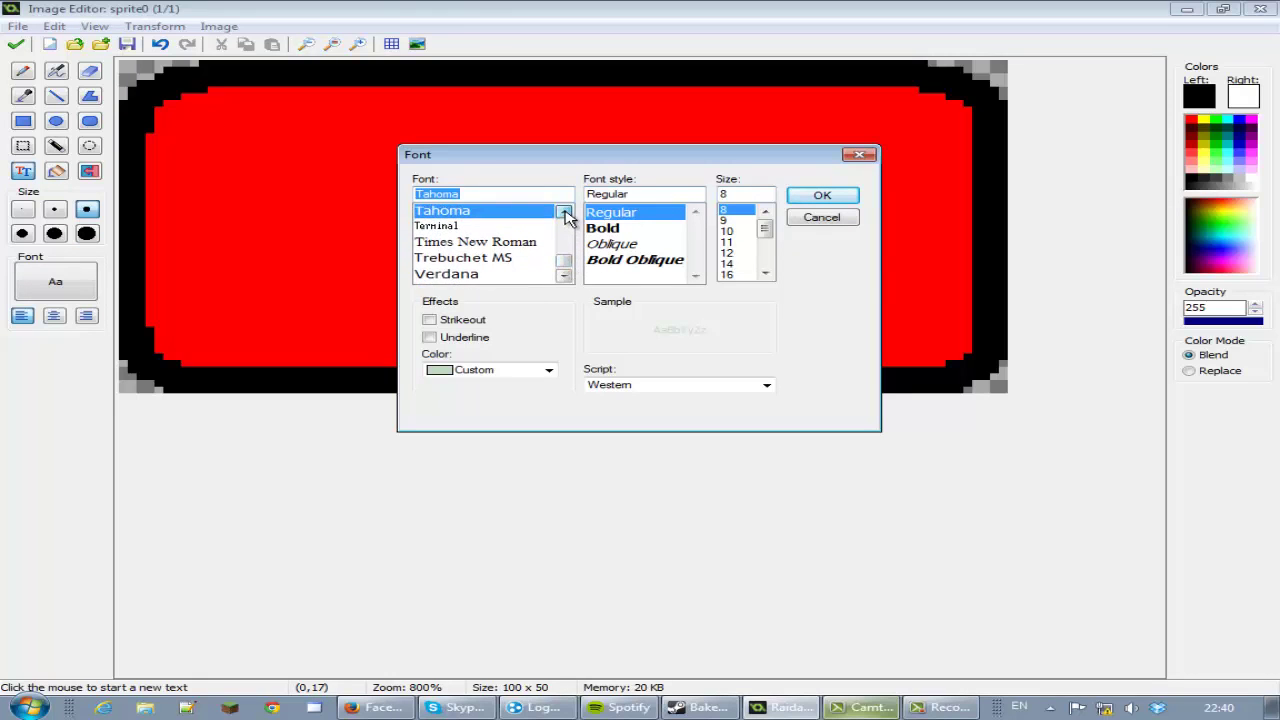
{"action": "left_click", "coordinate": [564, 213]}
{"action": "left_click", "coordinate": [564, 213]}
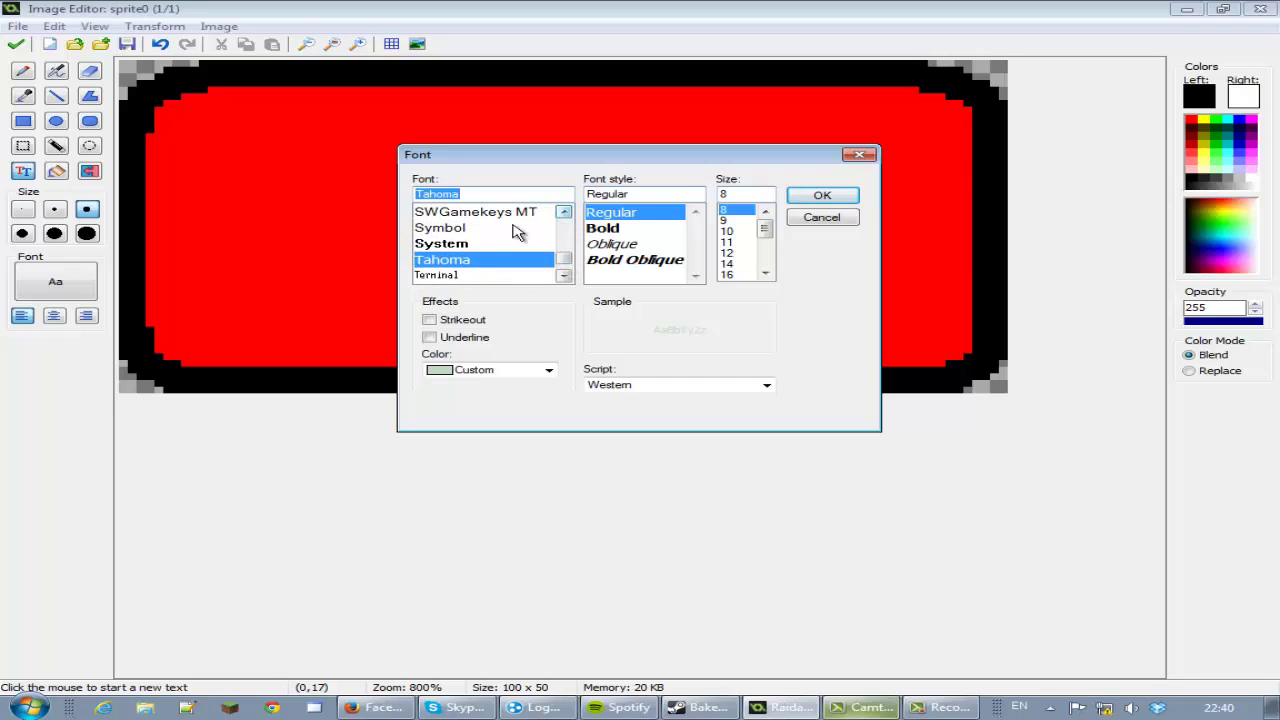
{"action": "left_click", "coordinate": [470, 245]}
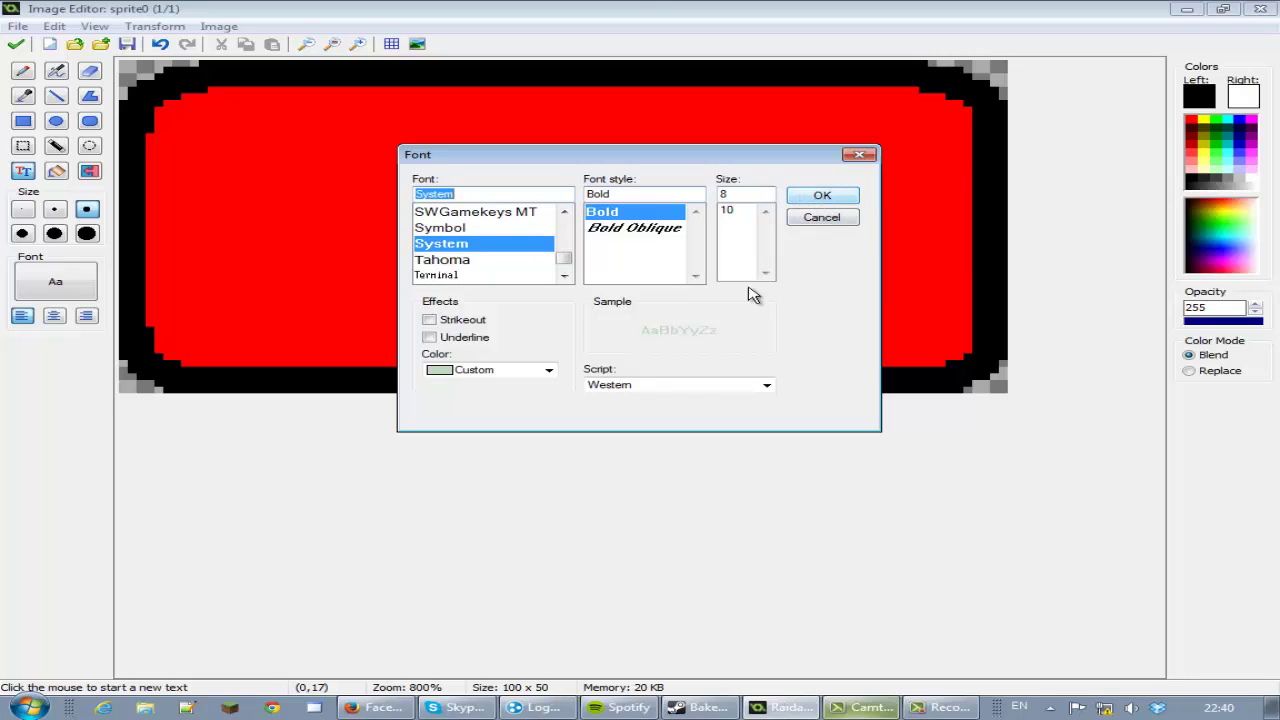
{"action": "left_click", "coordinate": [547, 371]}
{"action": "left_click", "coordinate": [520, 385]}
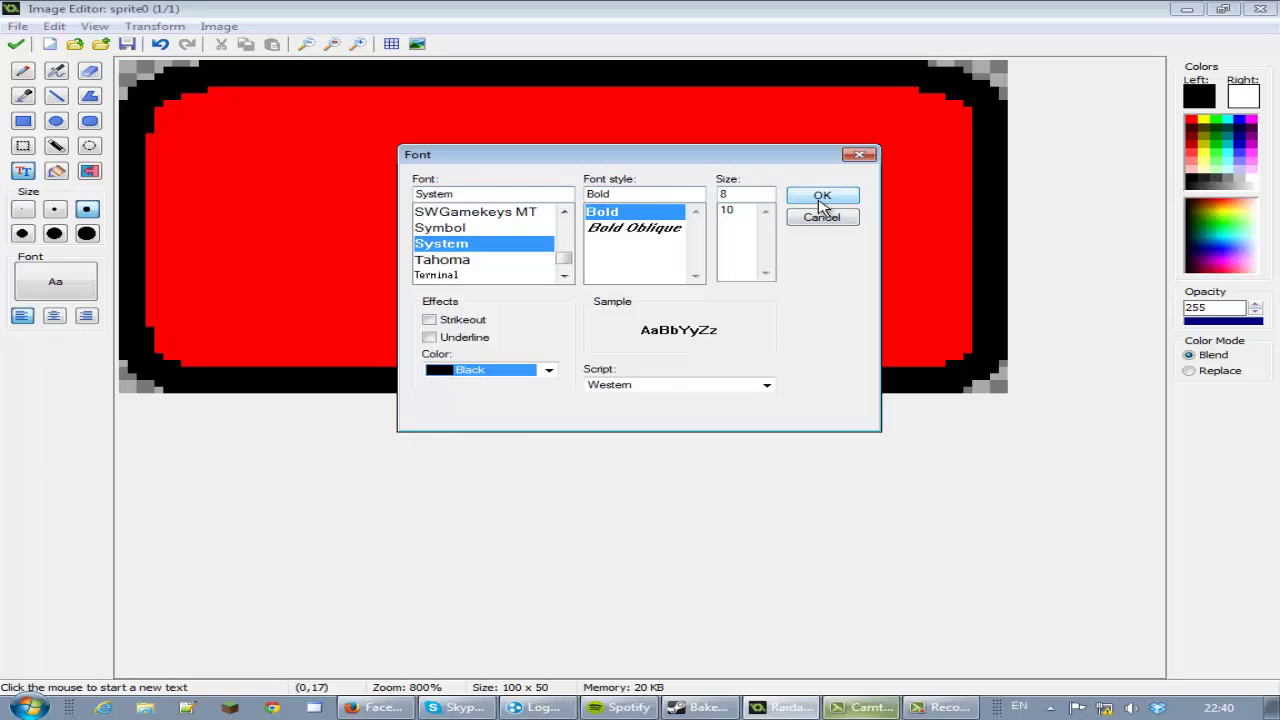
{"action": "left_click", "coordinate": [732, 211]}
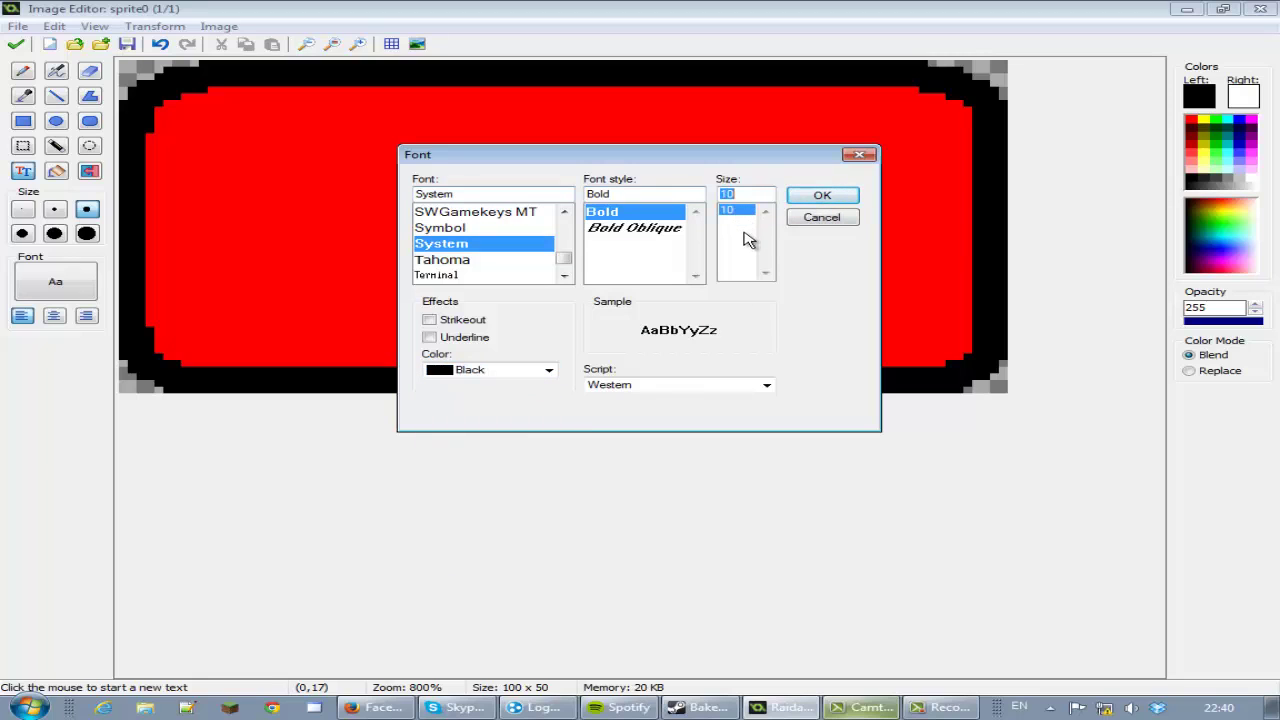
{"action": "left_click", "coordinate": [810, 197]}
- Add the text "New Game" to the image and position it near the middle of the red button
{"action": "left_click", "coordinate": [195, 130]}
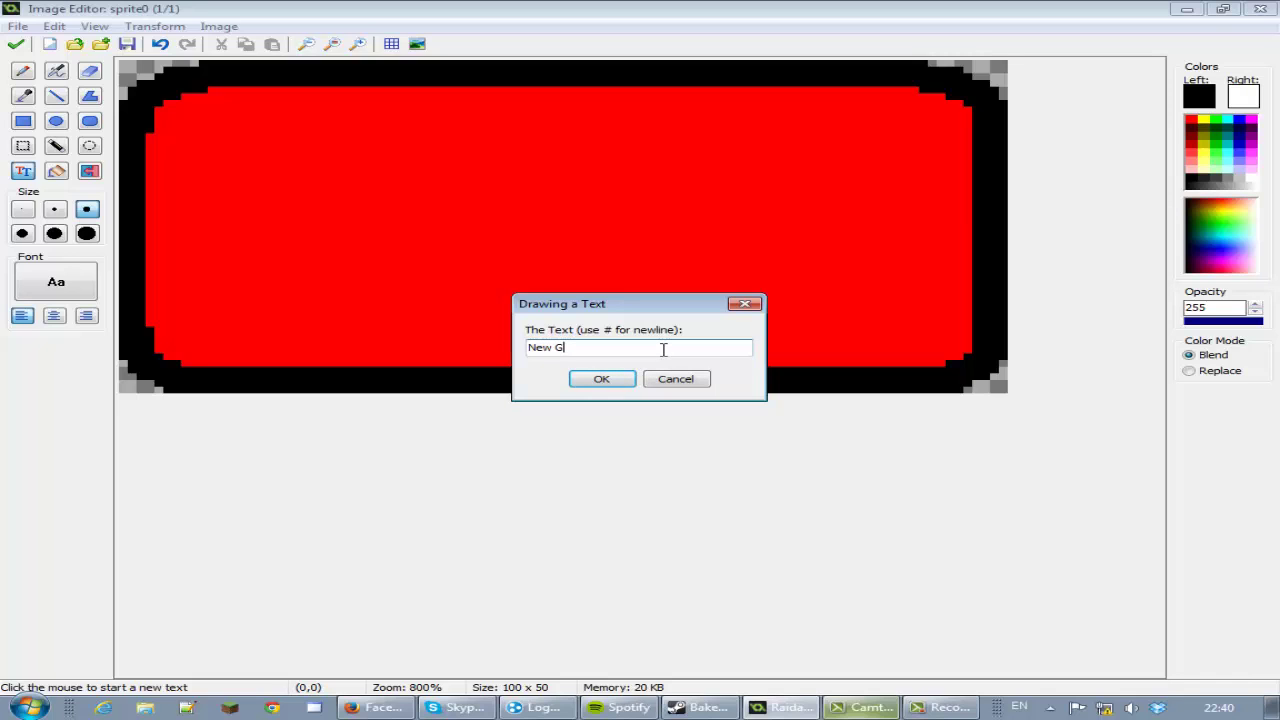
{"action": "key", "text": "Return"}
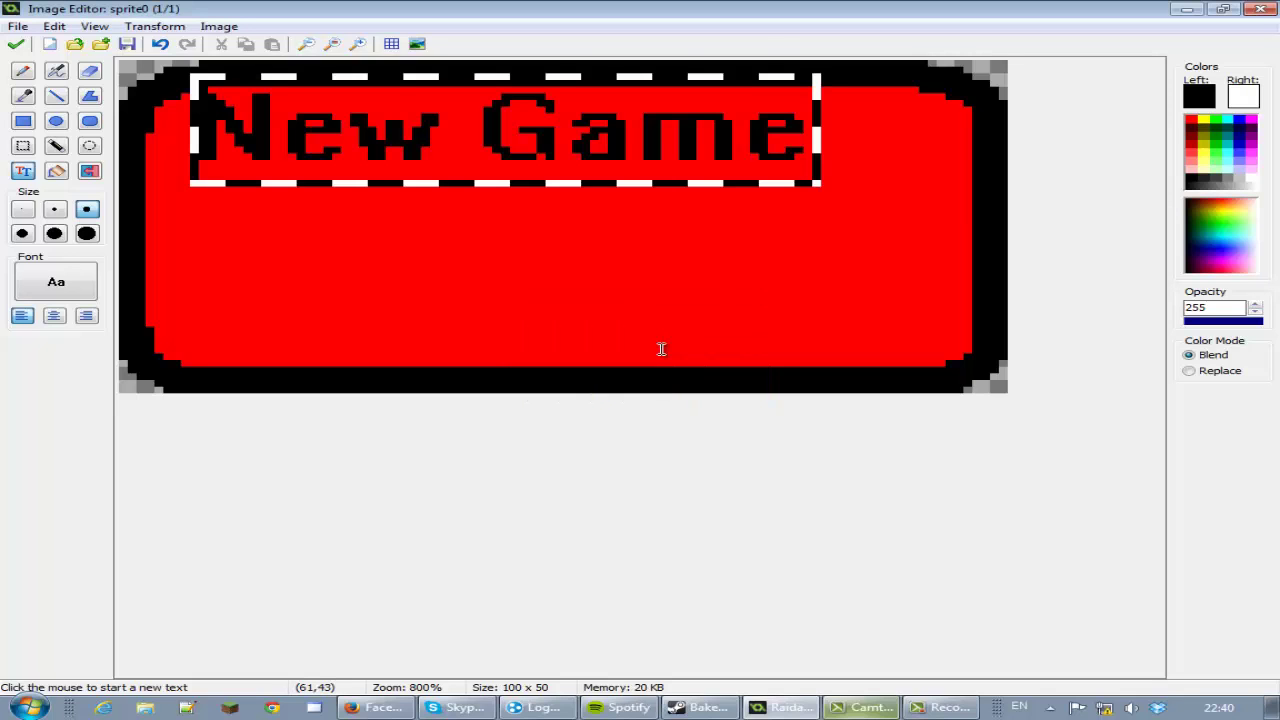
{"action": "left_click_drag", "start_coordinate": [508, 109], "coordinate": [566, 194]}
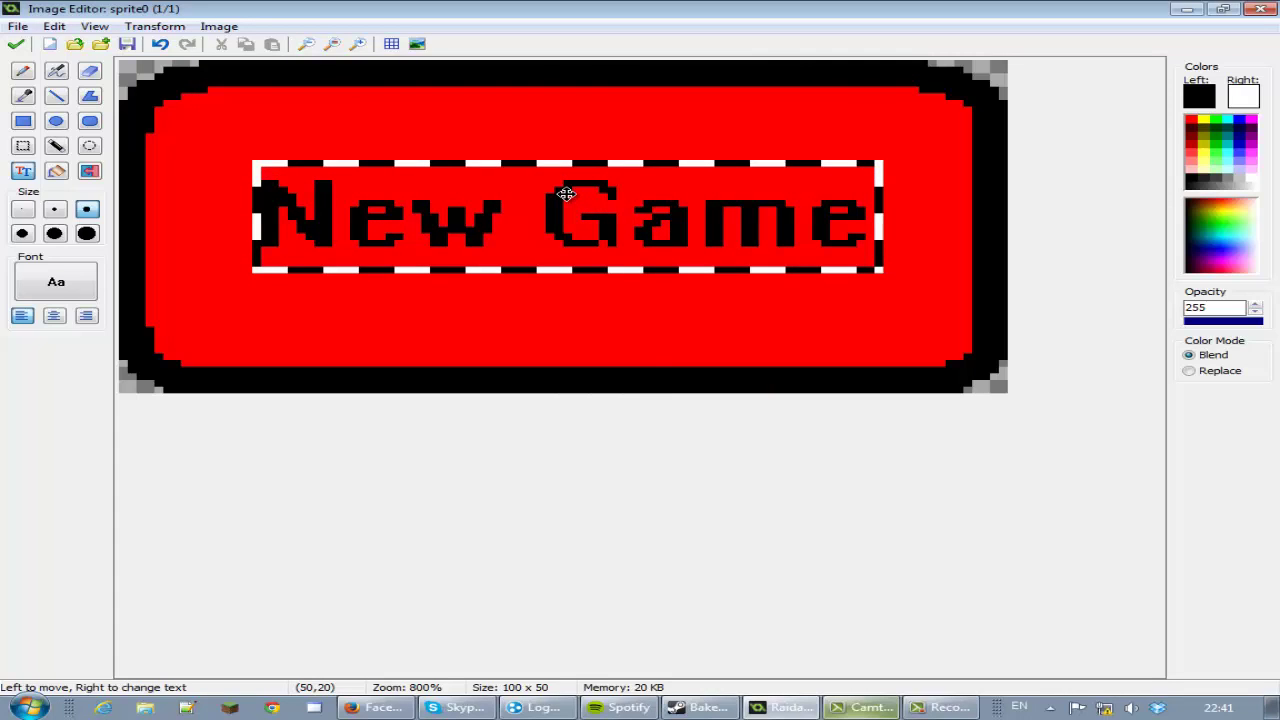
- Accept the finished button image and confirm the sprite's properties
{"action": "left_click", "coordinate": [16, 44]}
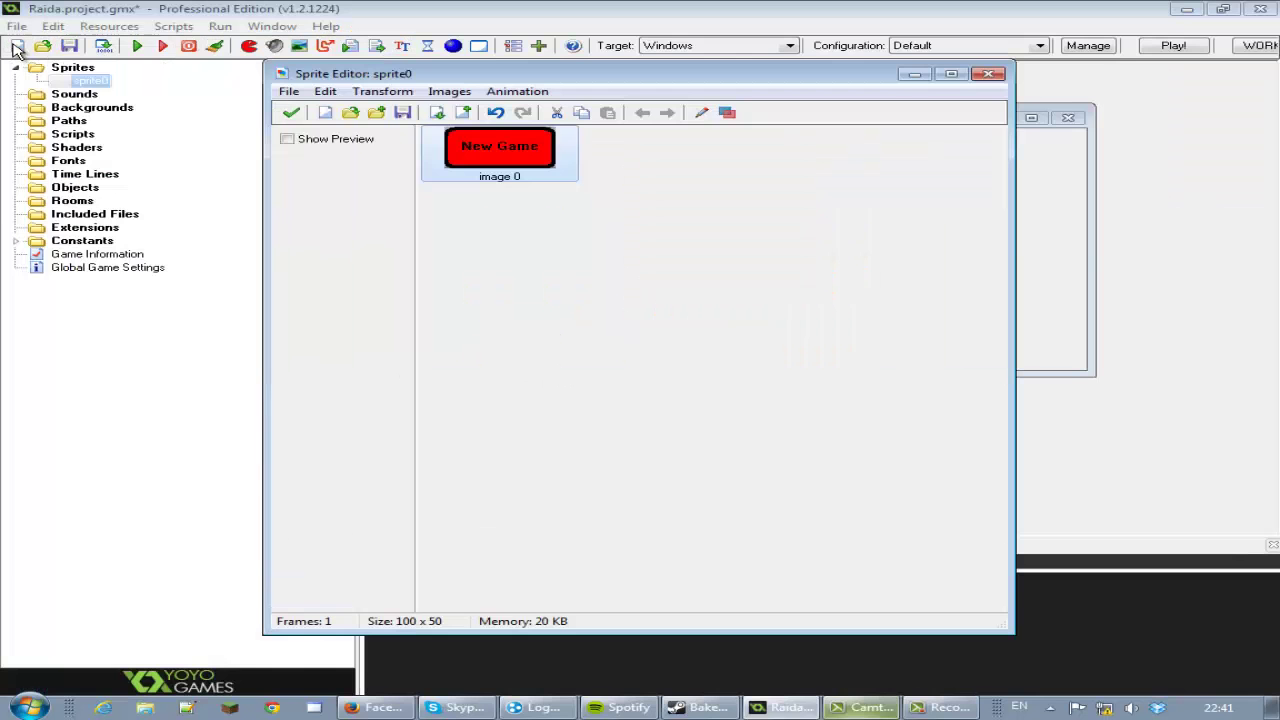
{"action": "left_click", "coordinate": [291, 112]}
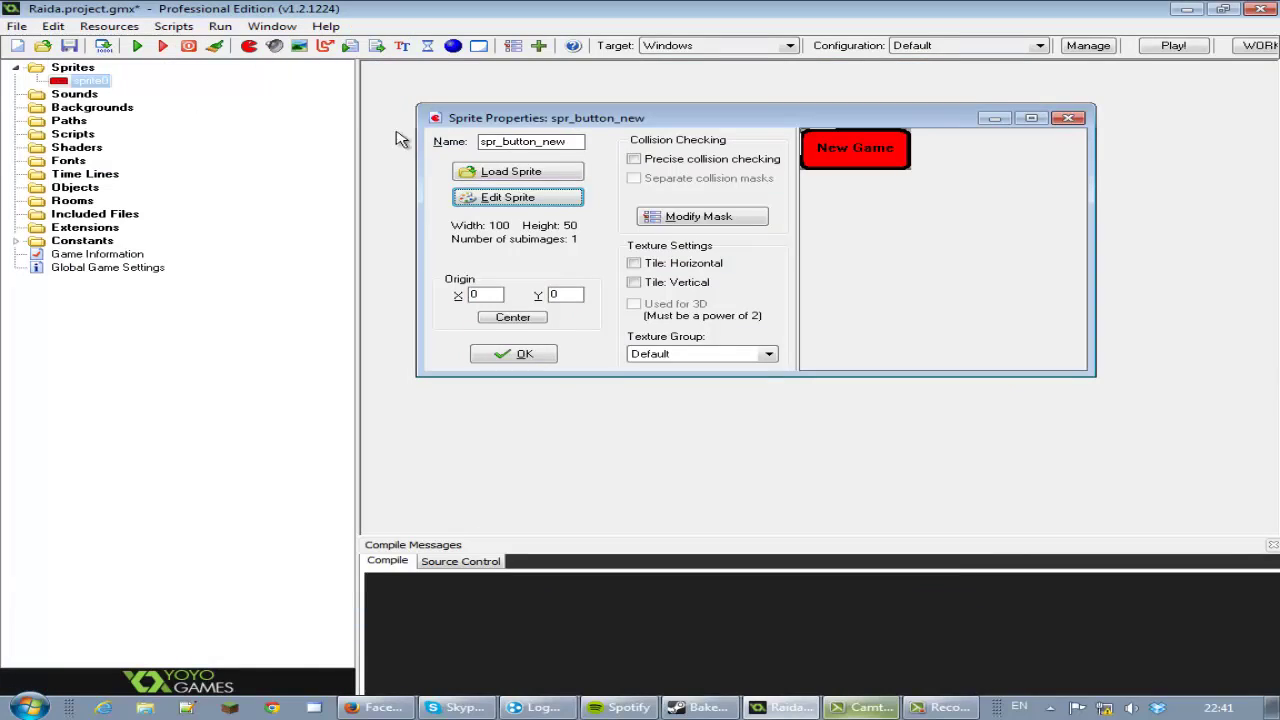
{"action": "left_click", "coordinate": [515, 355]}
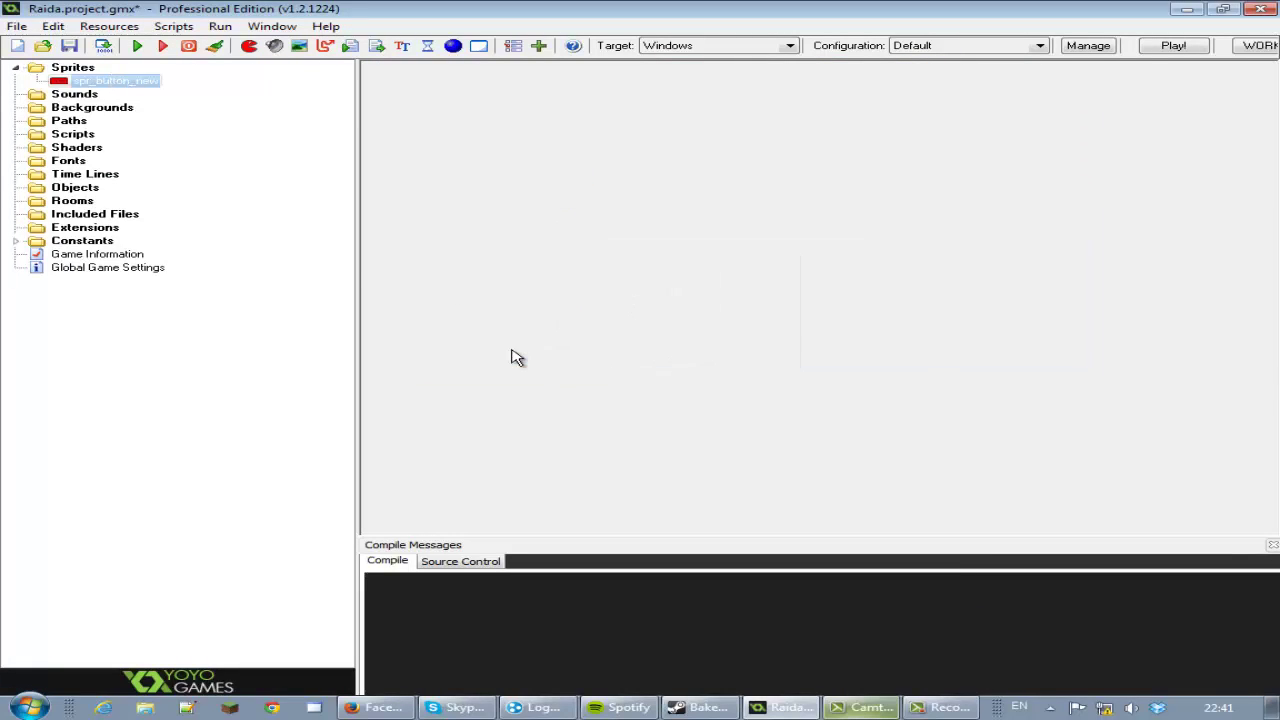
- Duplicate the spr_button_new sprite and open the copy for editing
{"action": "right_click", "coordinate": [148, 84]}
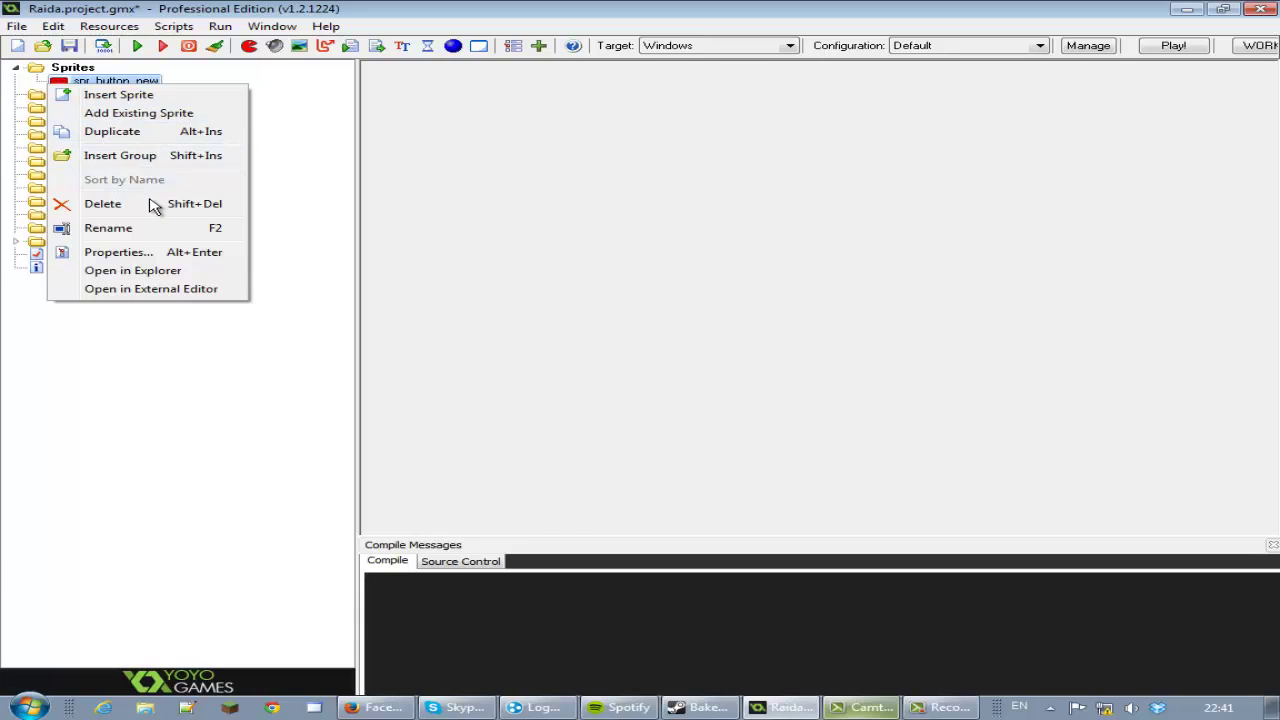
{"action": "left_click", "coordinate": [148, 134]}
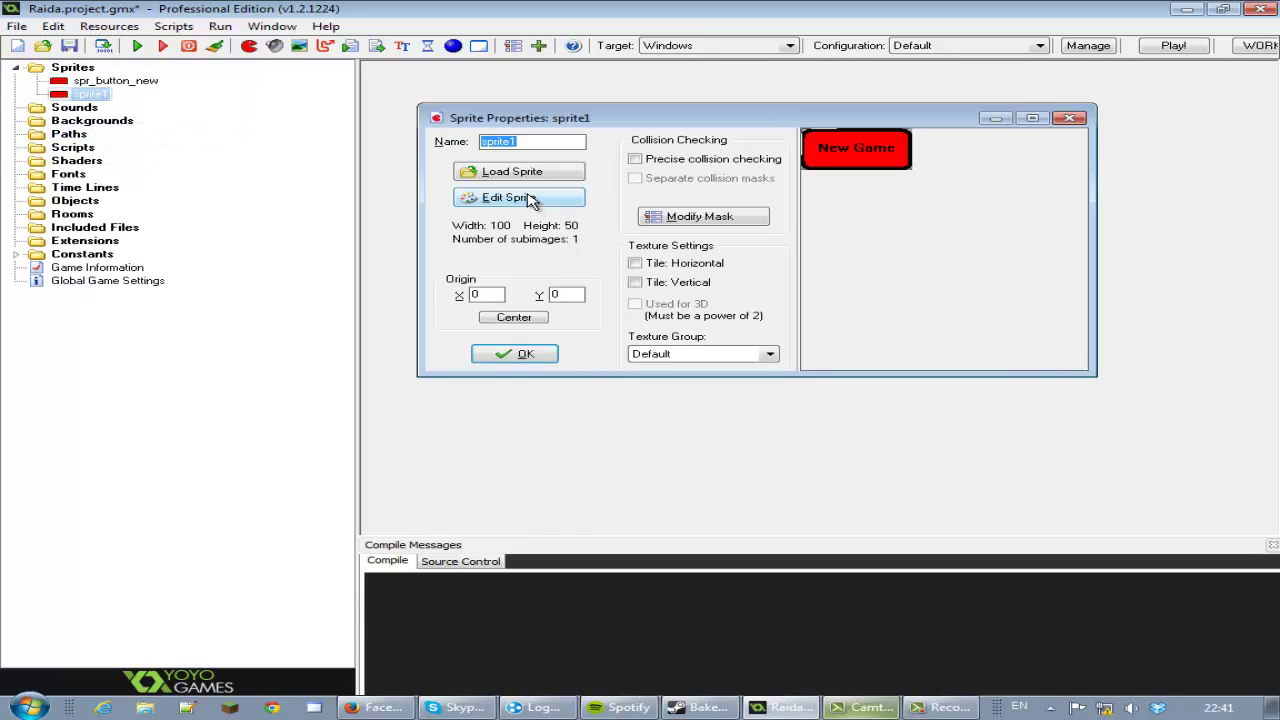
{"action": "left_click", "coordinate": [530, 199]}
{"action": "double_click", "coordinate": [514, 165]}
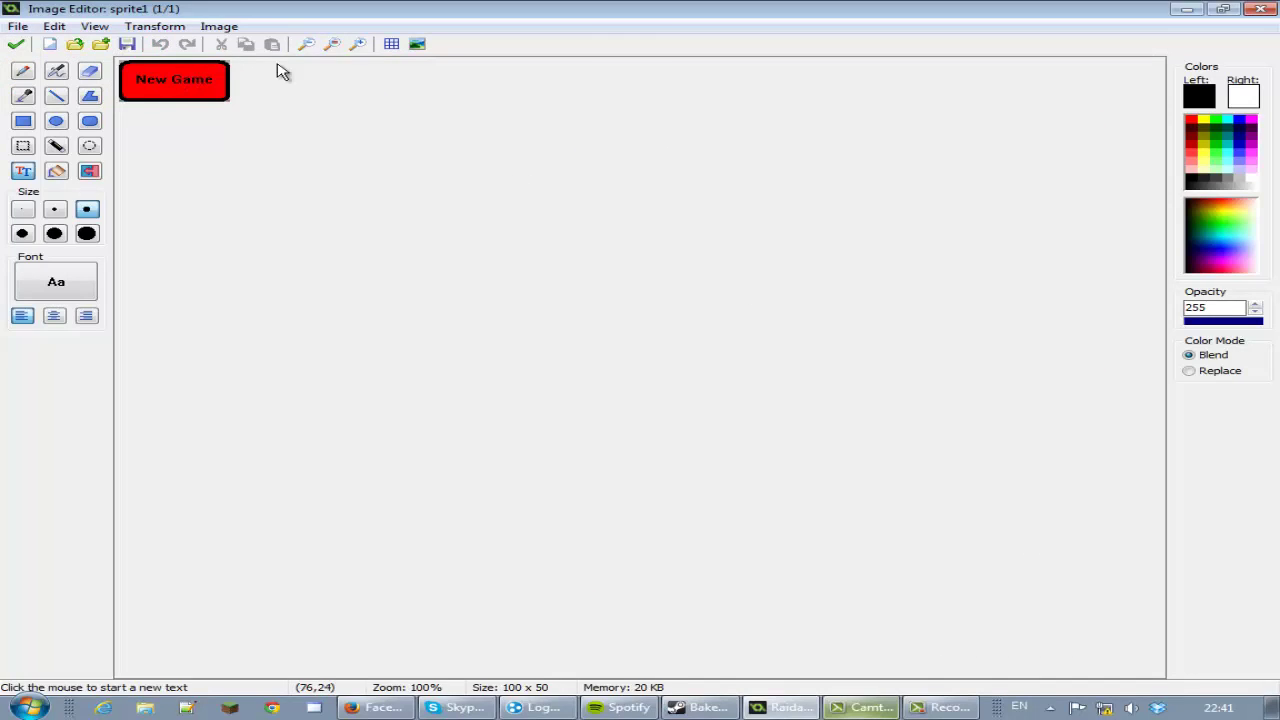
{"action": "left_click", "coordinate": [362, 46]}
{"action": "left_click", "coordinate": [362, 46]}
{"action": "left_click", "coordinate": [362, 46]}
{"action": "left_click", "coordinate": [362, 46]}
{"action": "left_click", "coordinate": [450, 166]}
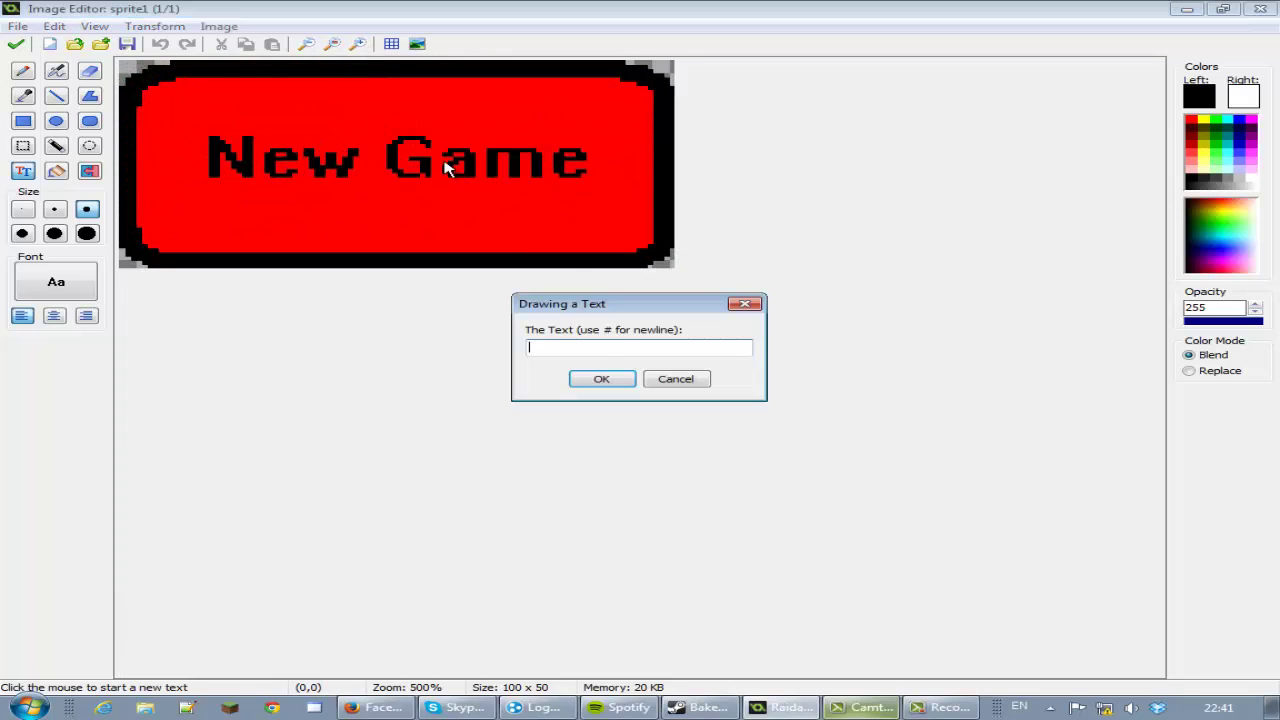
{"action": "type", "text": "asd"}
{"action": "left_click", "coordinate": [619, 380]}
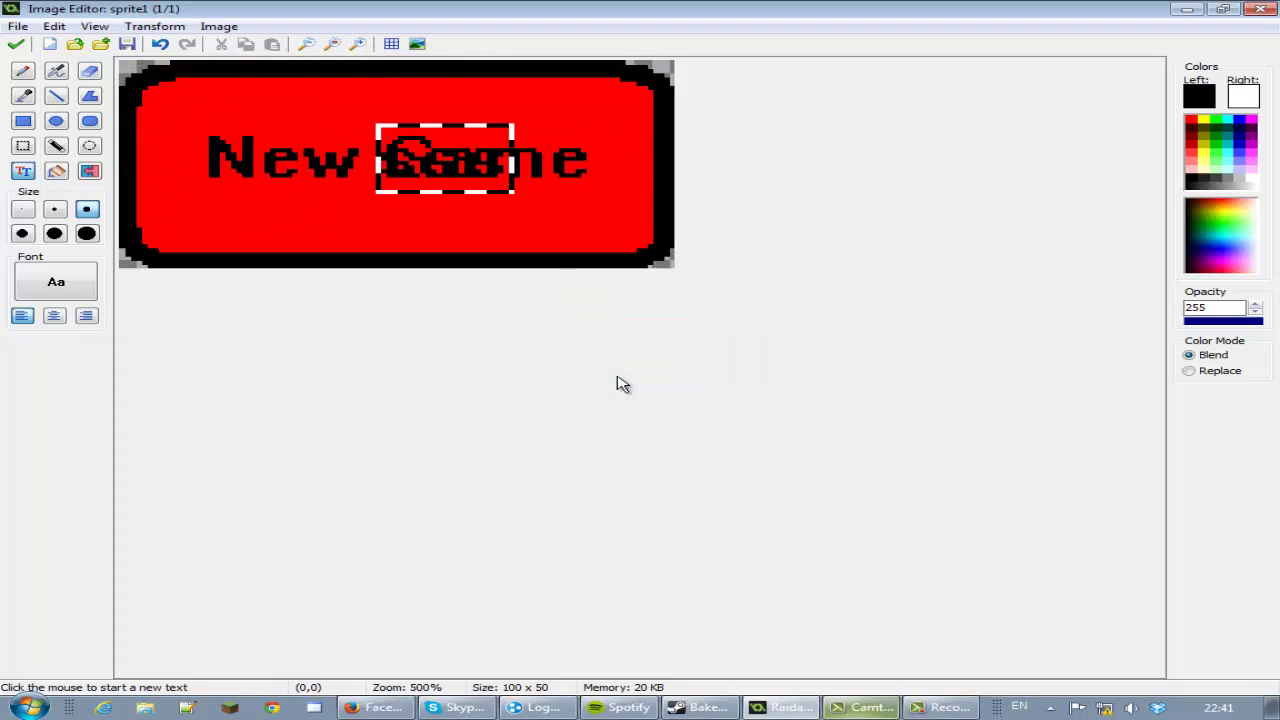
{"action": "key", "text": "Escape"}
{"action": "left_click", "coordinate": [16, 44]}
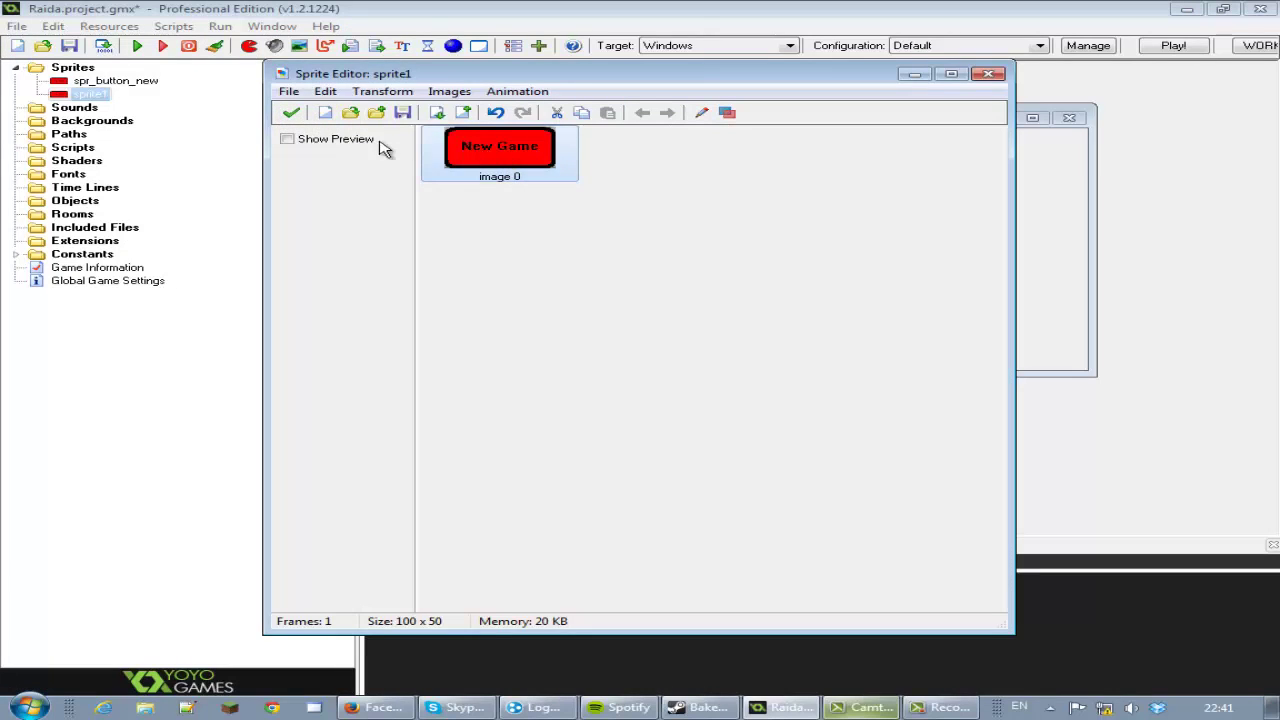
- Open the copy's image, flood fill every letter of "New Game" with red to blank the button, and switch to the Text tool
{"action": "double_click", "coordinate": [471, 152]}
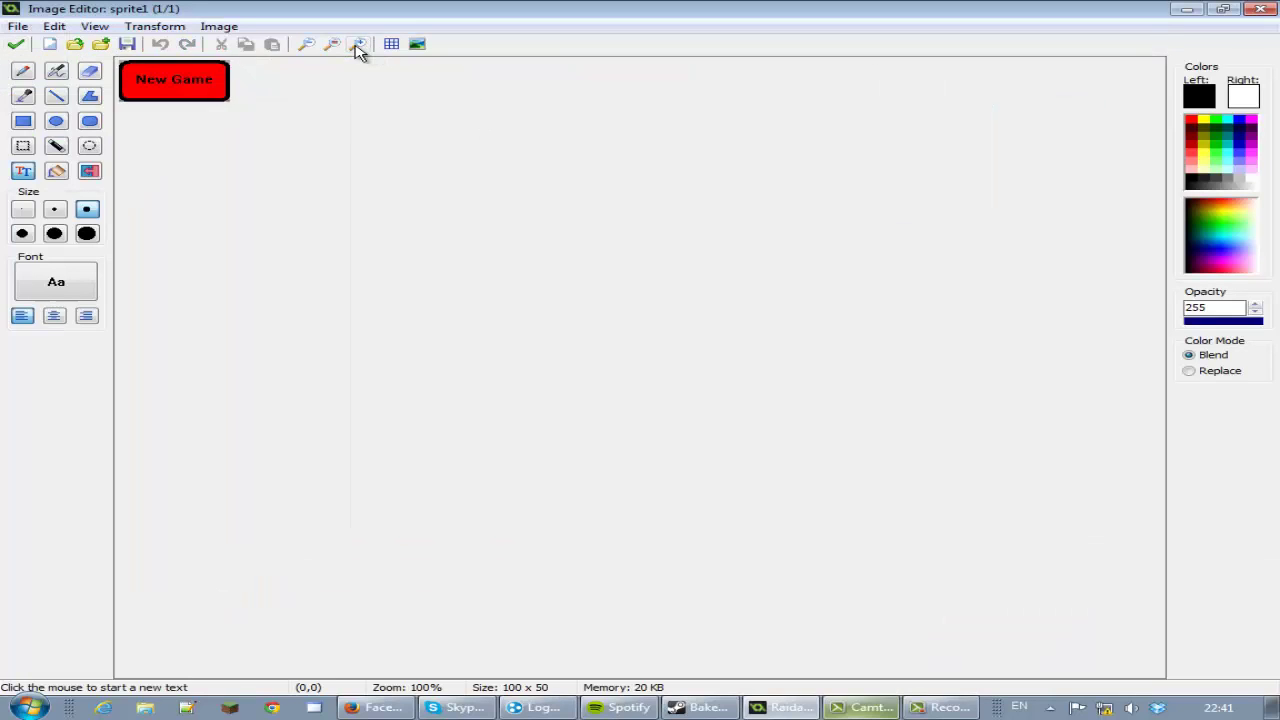
{"action": "left_click", "coordinate": [357, 45]}
{"action": "left_click", "coordinate": [357, 45]}
{"action": "left_click", "coordinate": [357, 45]}
{"action": "left_click", "coordinate": [357, 45]}
{"action": "left_click", "coordinate": [57, 172]}
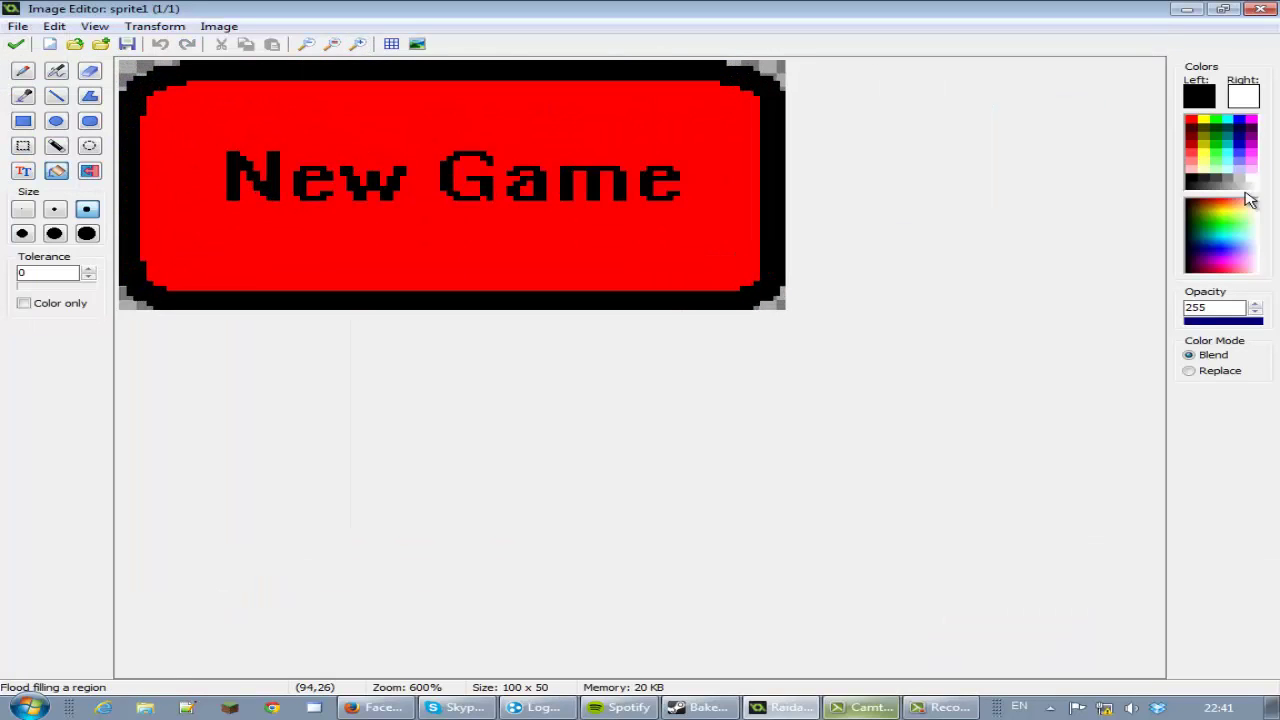
{"action": "left_click", "coordinate": [1191, 120]}
{"action": "left_click", "coordinate": [623, 174]}
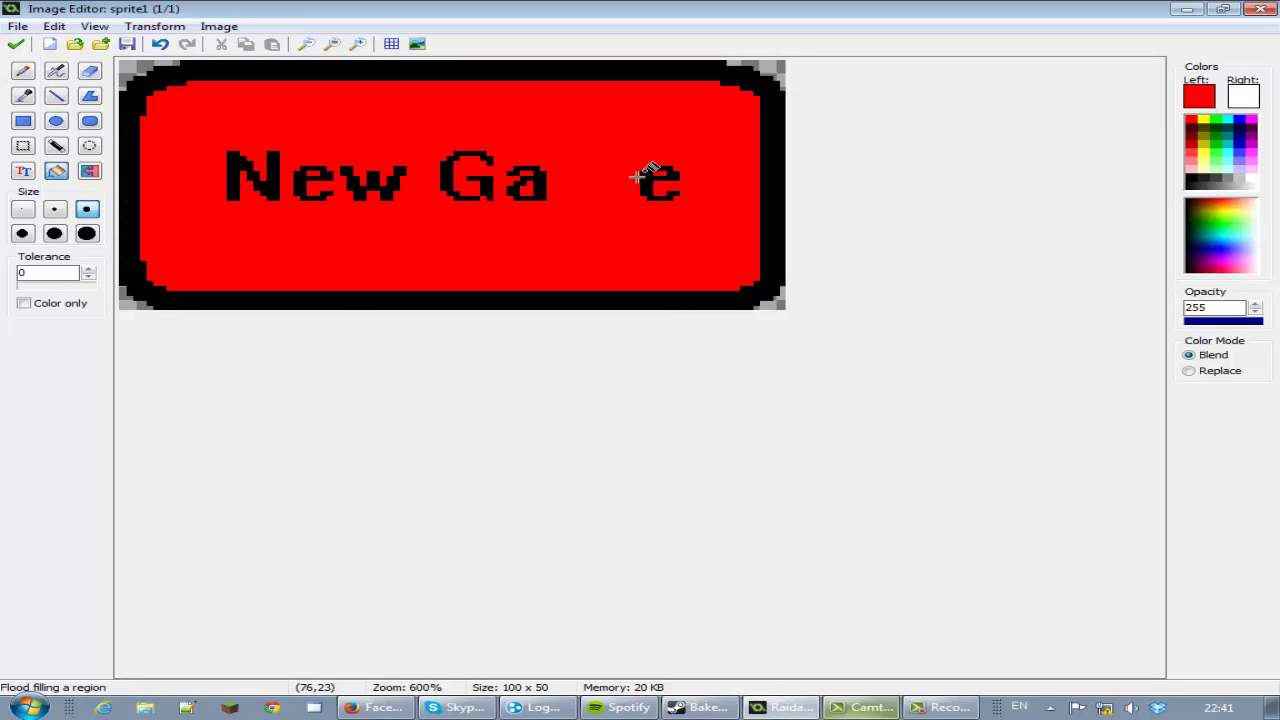
{"action": "left_click", "coordinate": [648, 178]}
{"action": "left_click", "coordinate": [542, 178]}
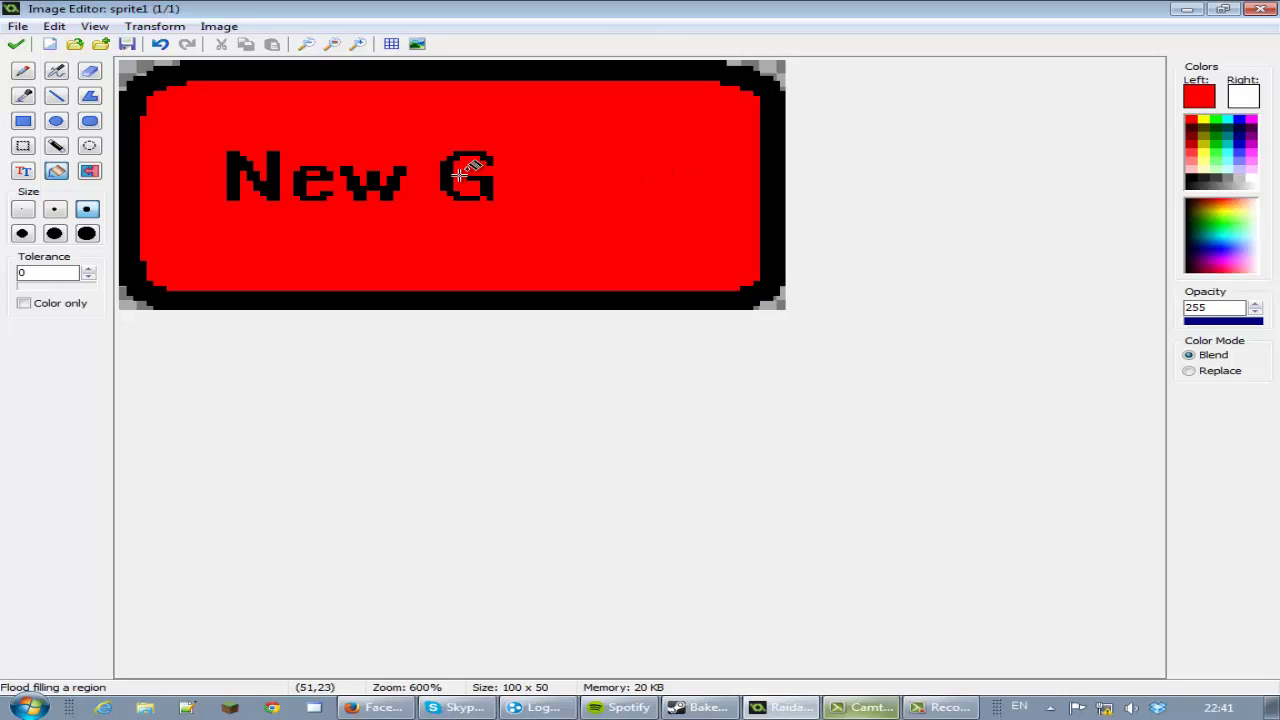
{"action": "left_click", "coordinate": [458, 176]}
{"action": "left_click", "coordinate": [485, 186]}
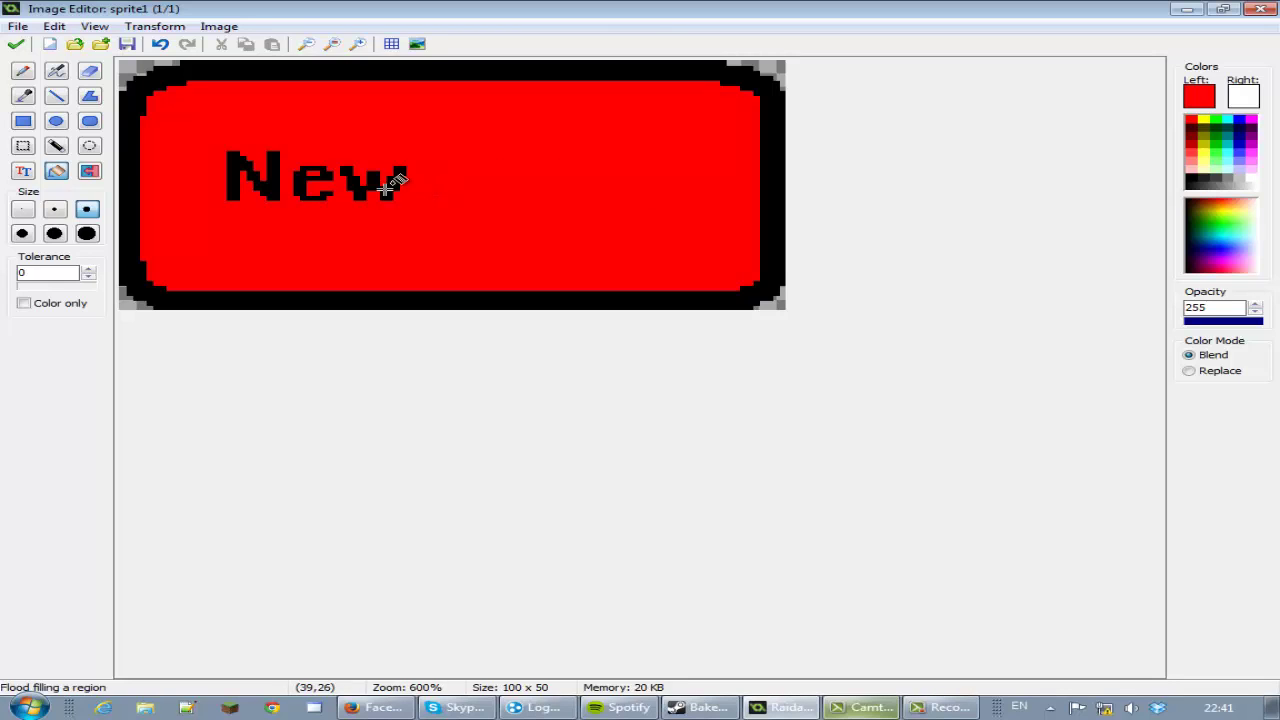
{"action": "left_click", "coordinate": [384, 182]}
{"action": "left_click", "coordinate": [303, 179]}
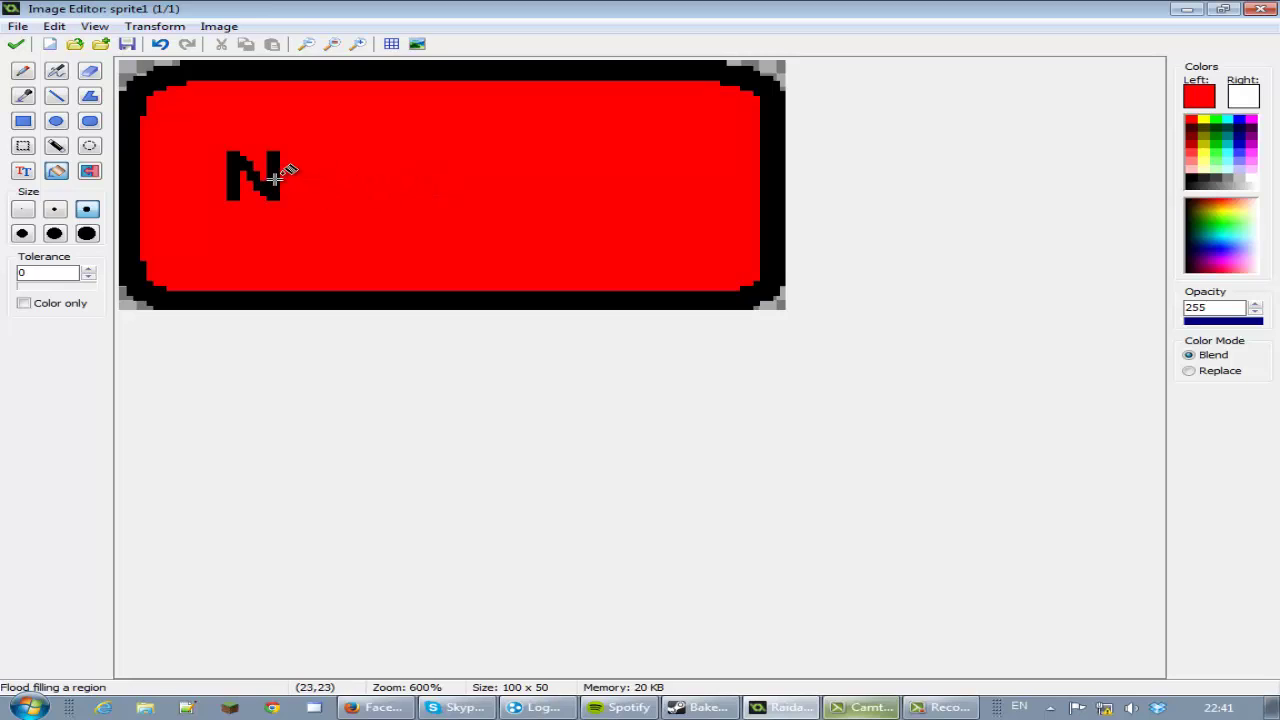
{"action": "left_click", "coordinate": [262, 176]}
{"action": "left_click", "coordinate": [25, 172]}
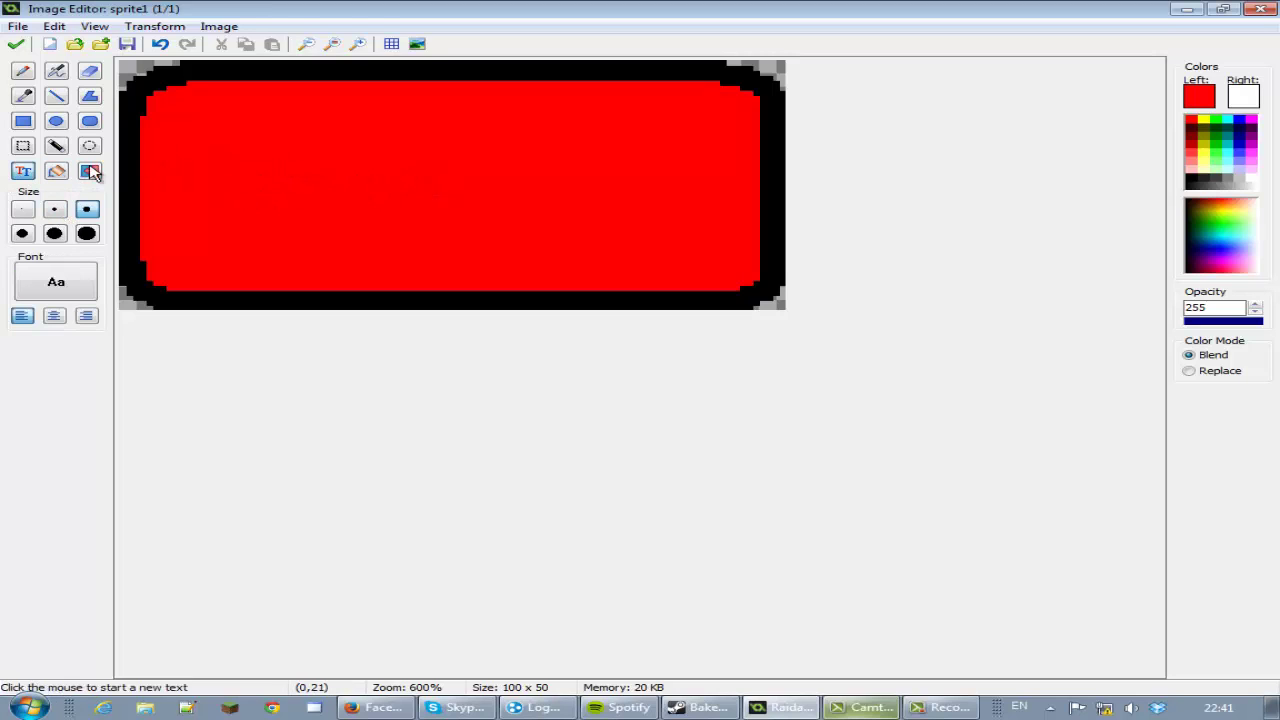
{"action": "left_click", "coordinate": [215, 122]}
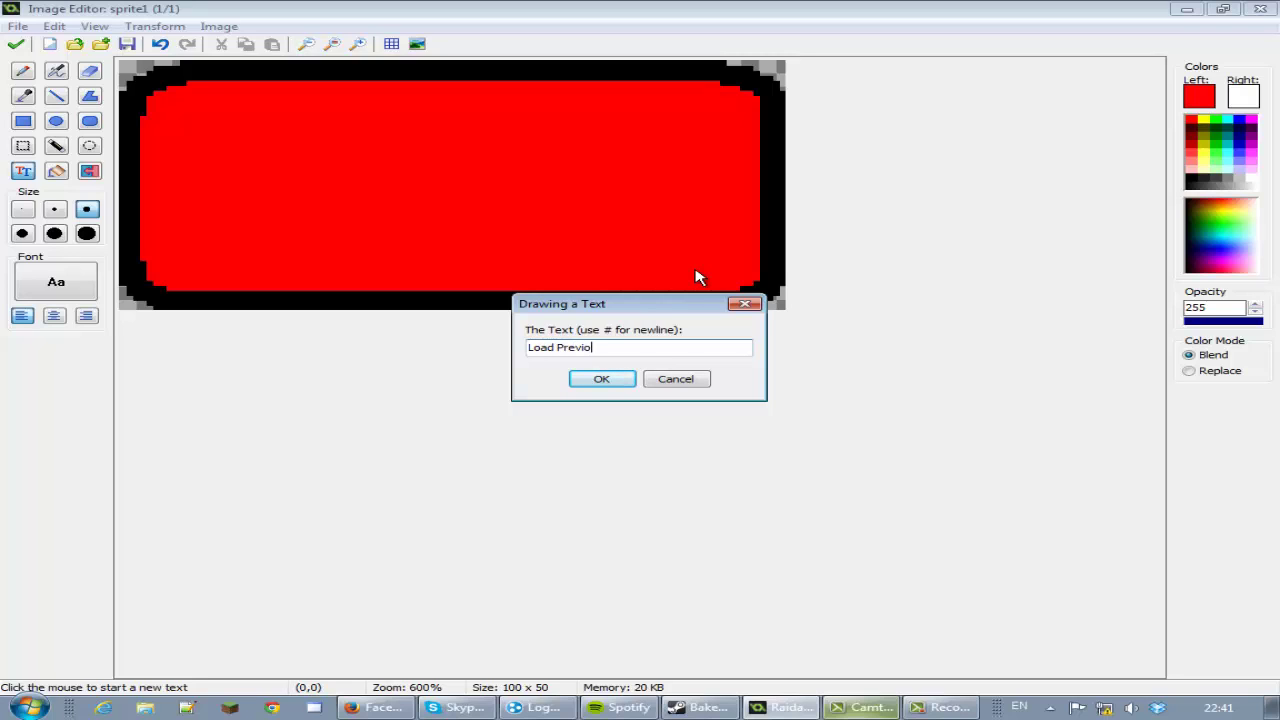
{"action": "key", "text": "Return"}
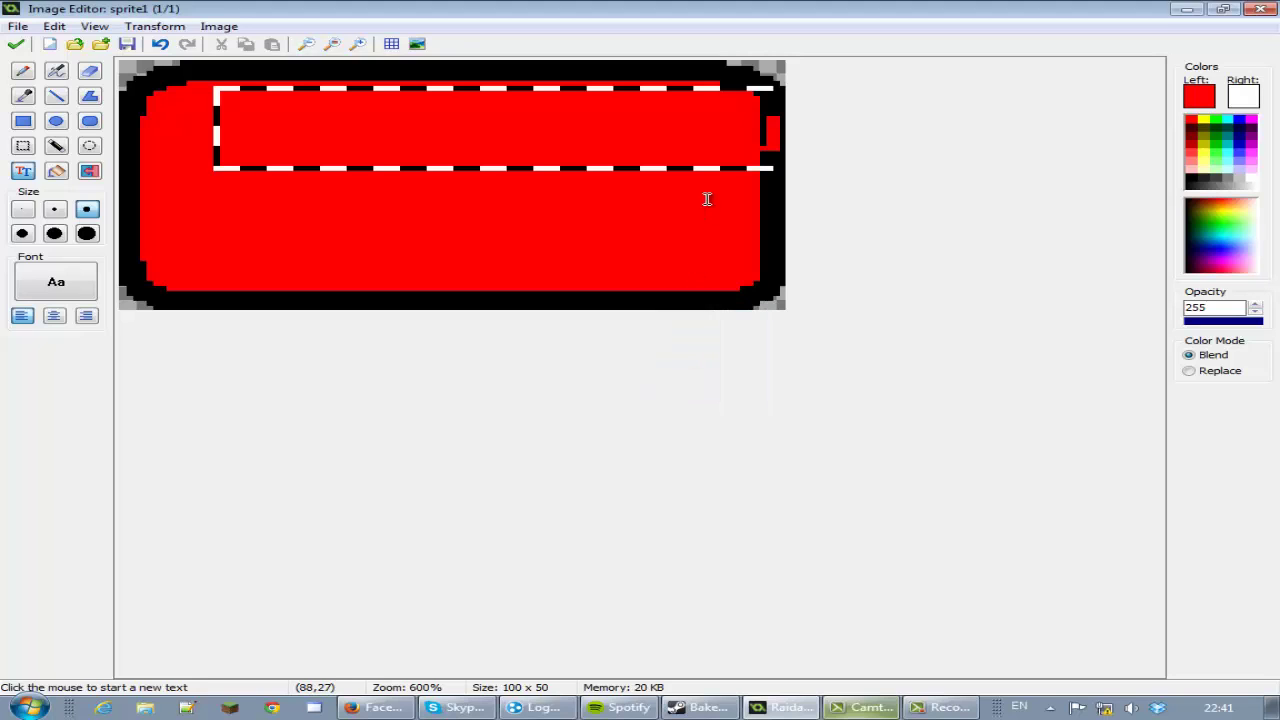
{"action": "key", "text": "ctrl+z"}
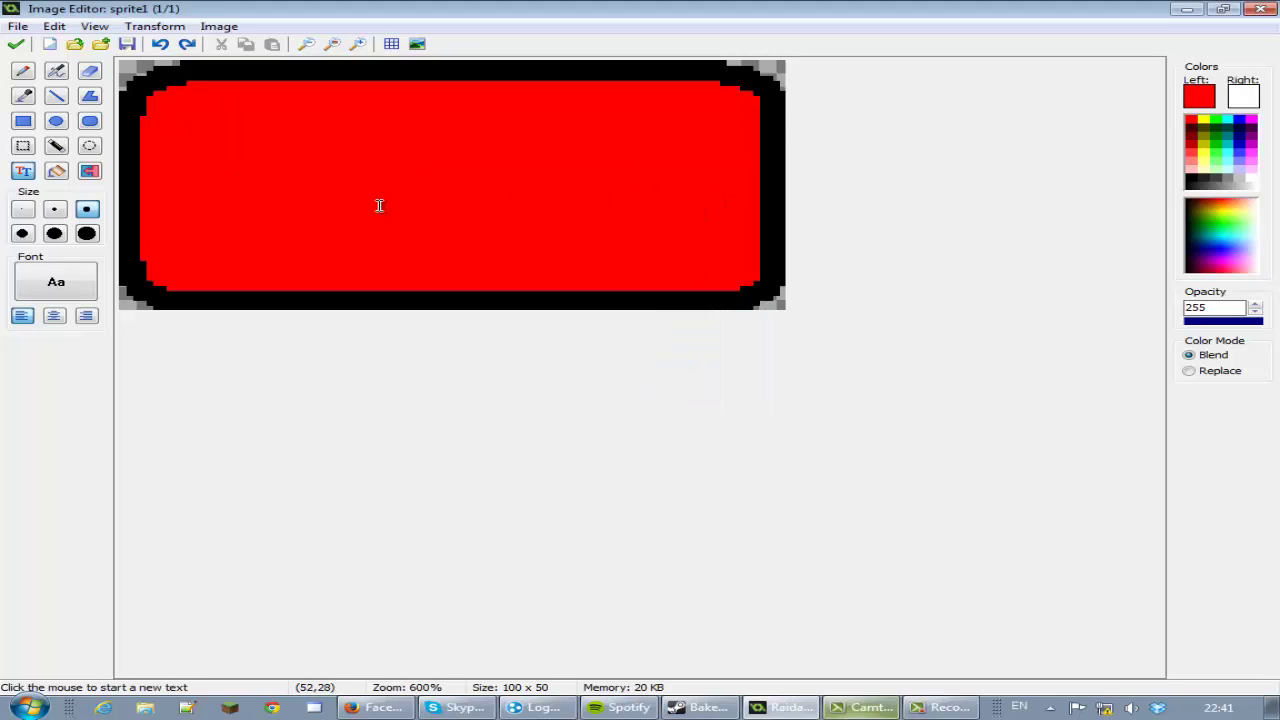
{"action": "left_click", "coordinate": [57, 286]}
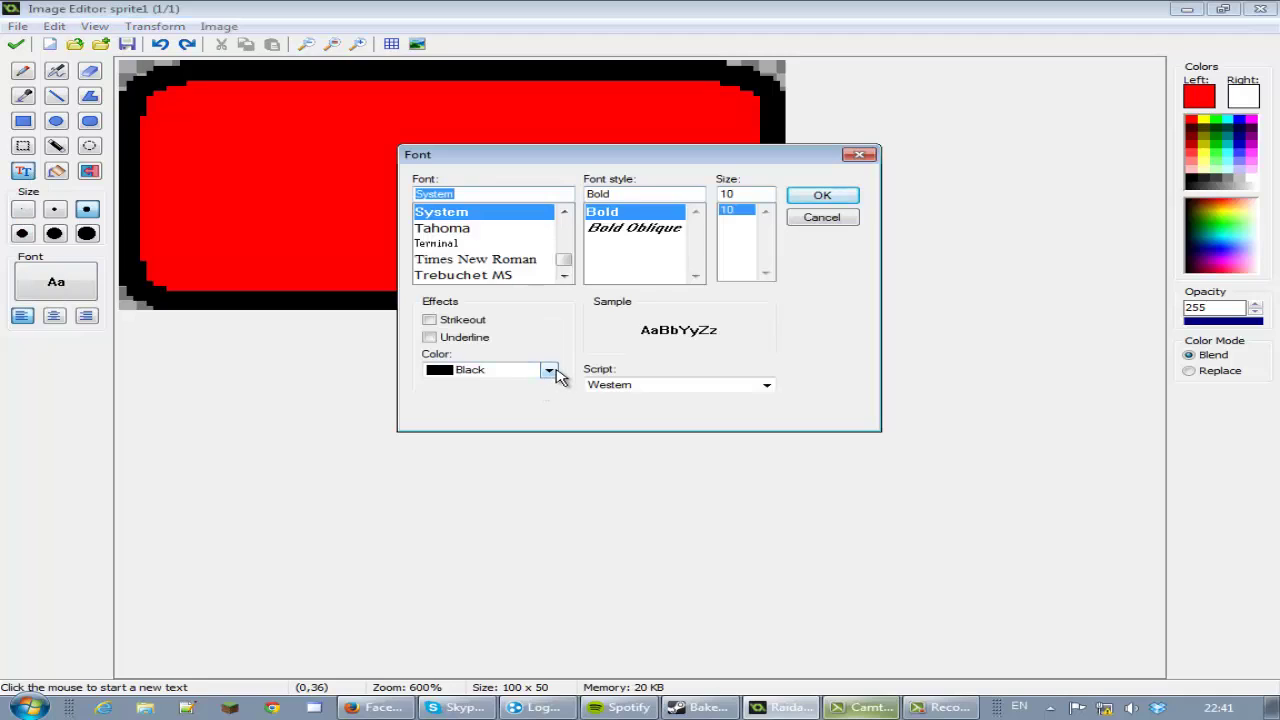
{"action": "left_click", "coordinate": [832, 198]}
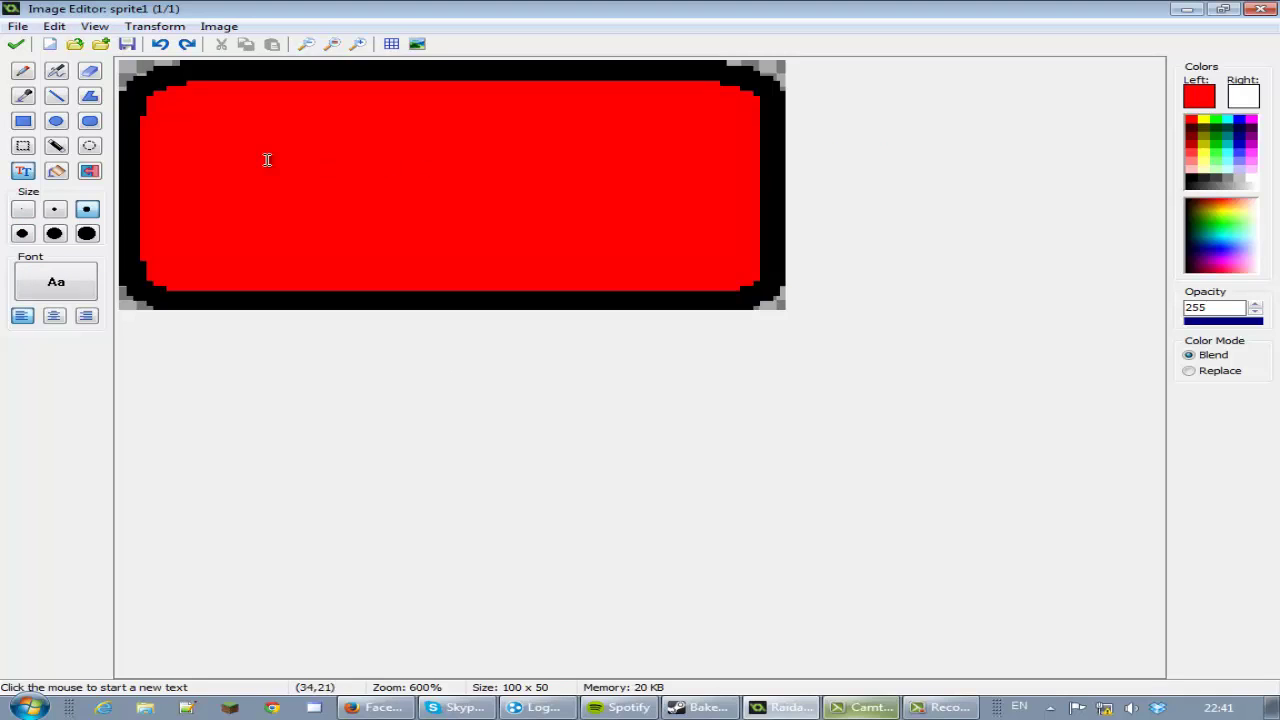
{"action": "left_click", "coordinate": [288, 145]}
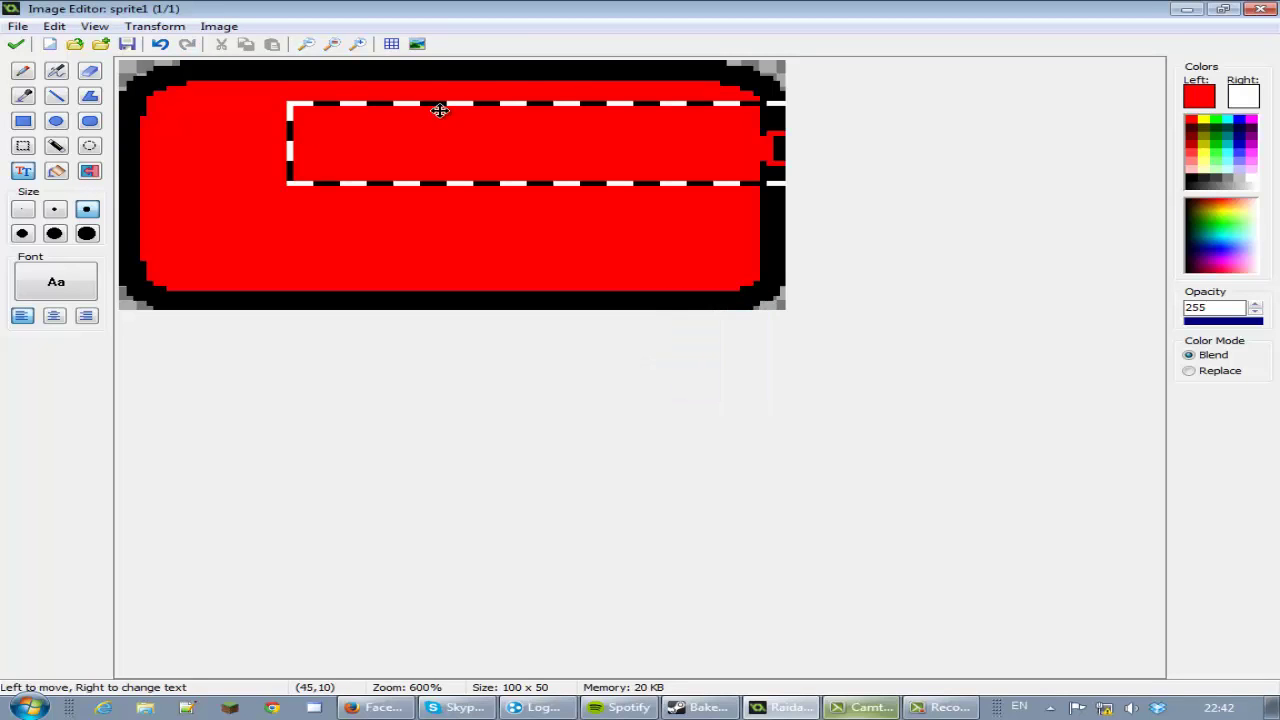
{"action": "left_click_drag", "start_coordinate": [440, 110], "coordinate": [379, 145]}
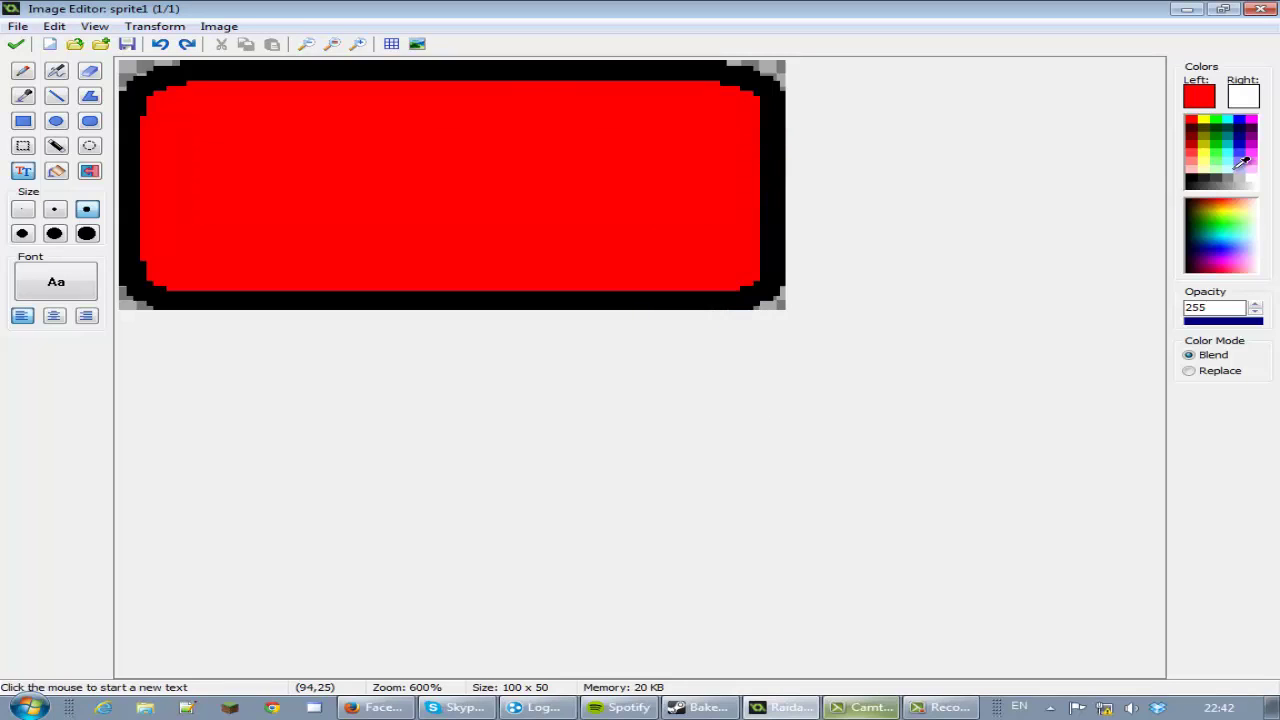
- Set the drawing colour to black, add the text "Load Previous" and centre it on the red button
{"action": "left_click", "coordinate": [1195, 181]}
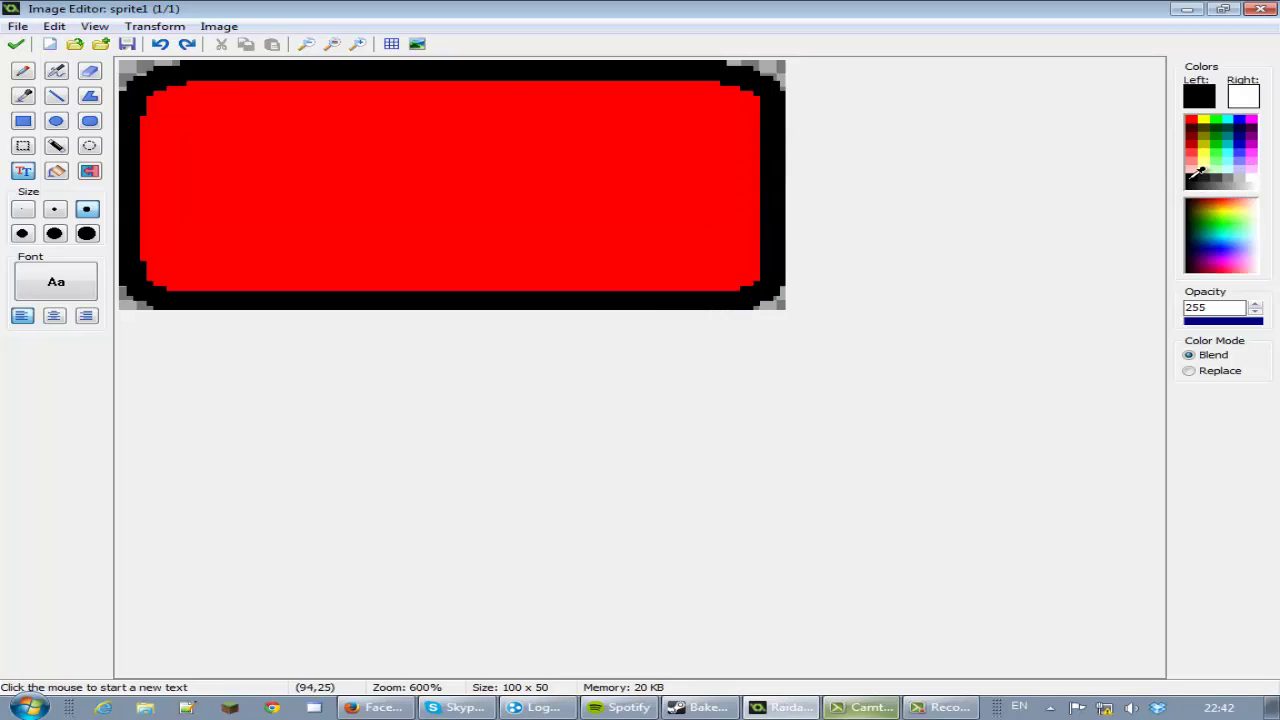
{"action": "left_click", "coordinate": [207, 117]}
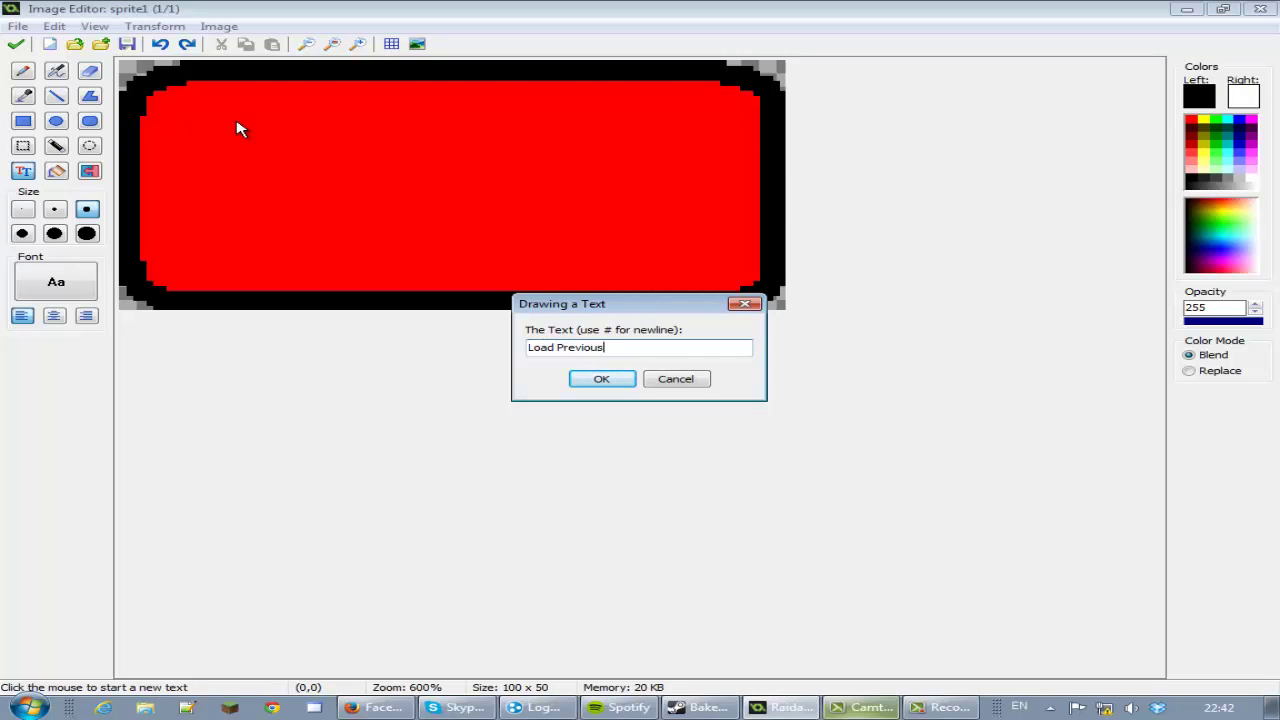
{"action": "key", "text": "Return"}
{"action": "left_click_drag", "start_coordinate": [350, 130], "coordinate": [282, 194]}
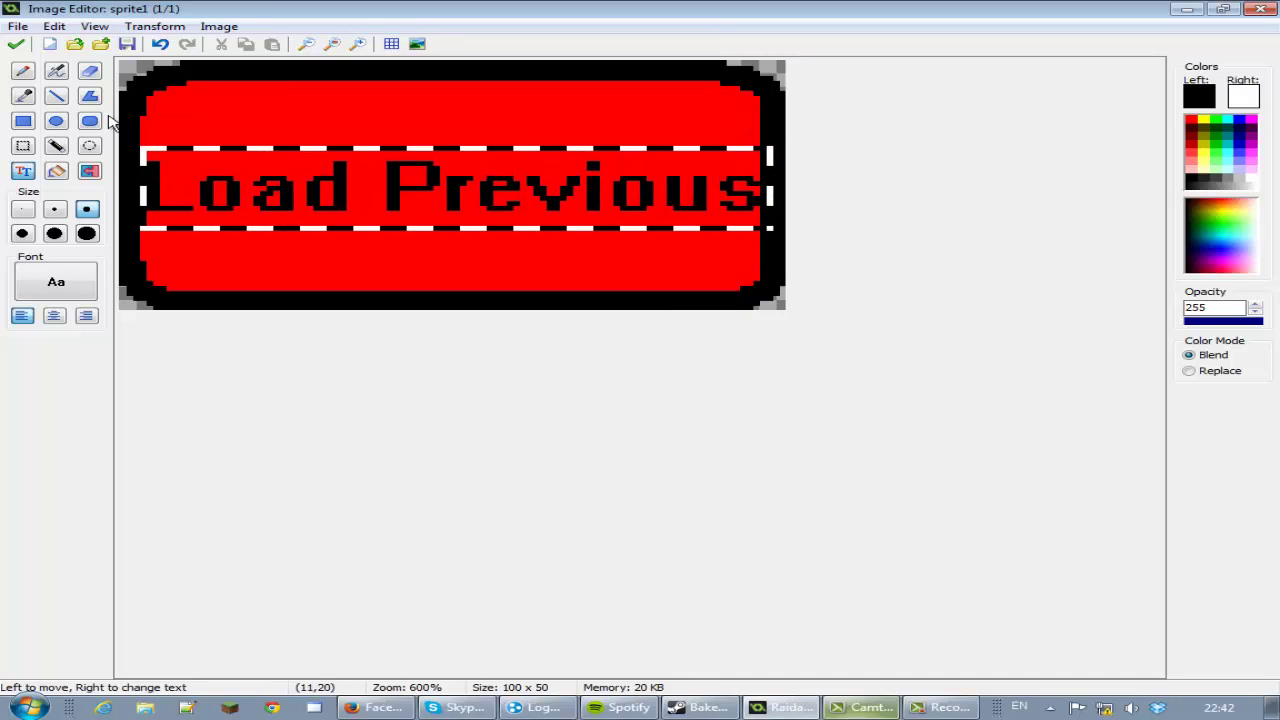
- Accept the edited button image, name the sprite spr_button_load and confirm its properties
{"action": "left_click", "coordinate": [16, 44]}
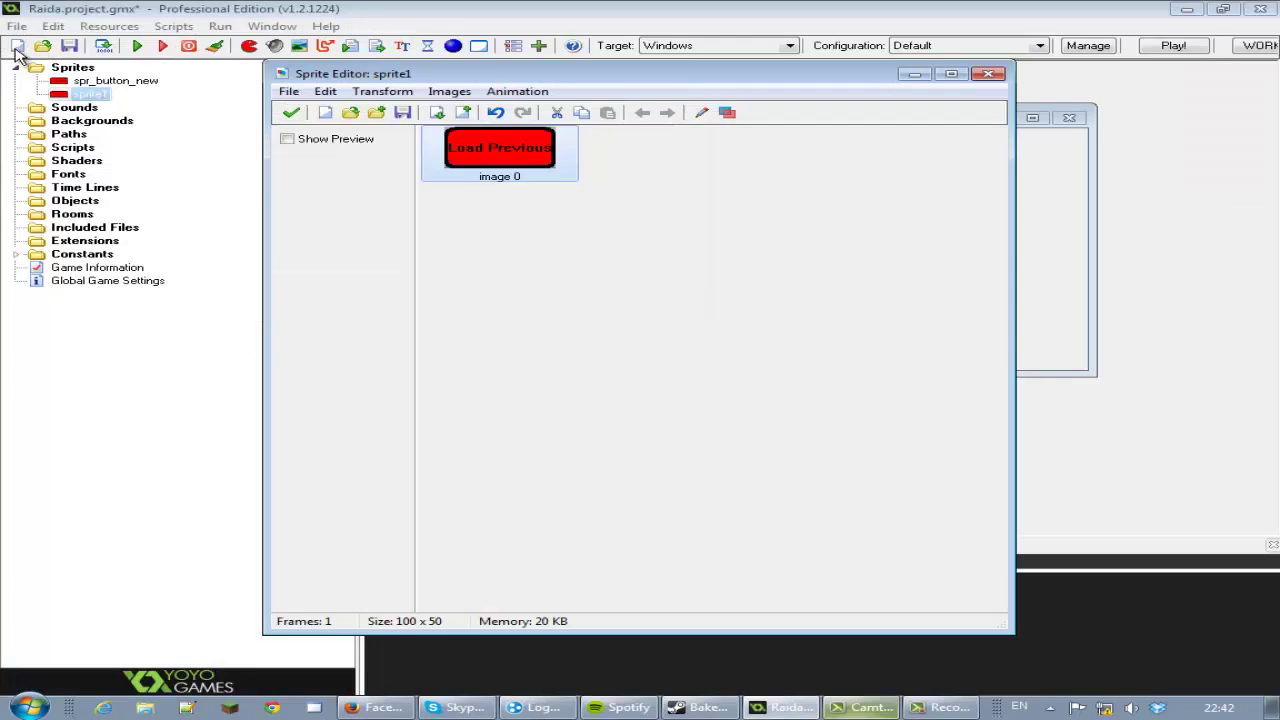
{"action": "left_click", "coordinate": [291, 113]}
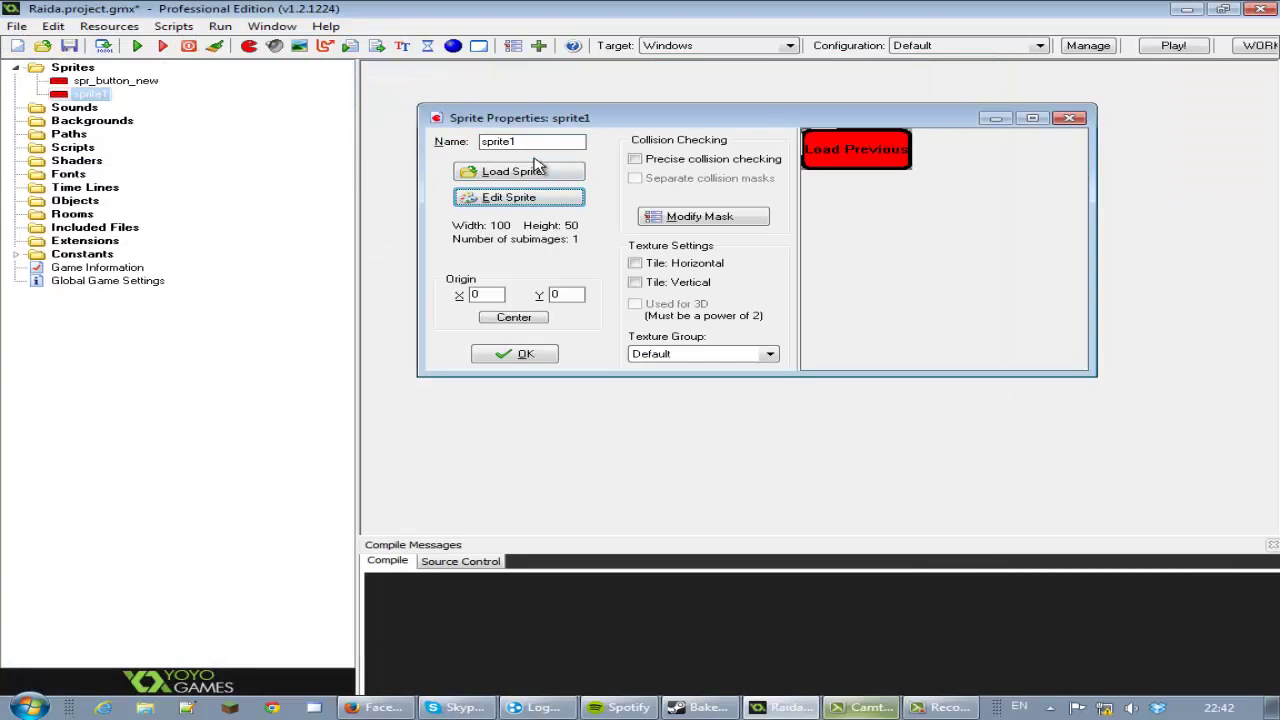
{"action": "type", "text": "s"}
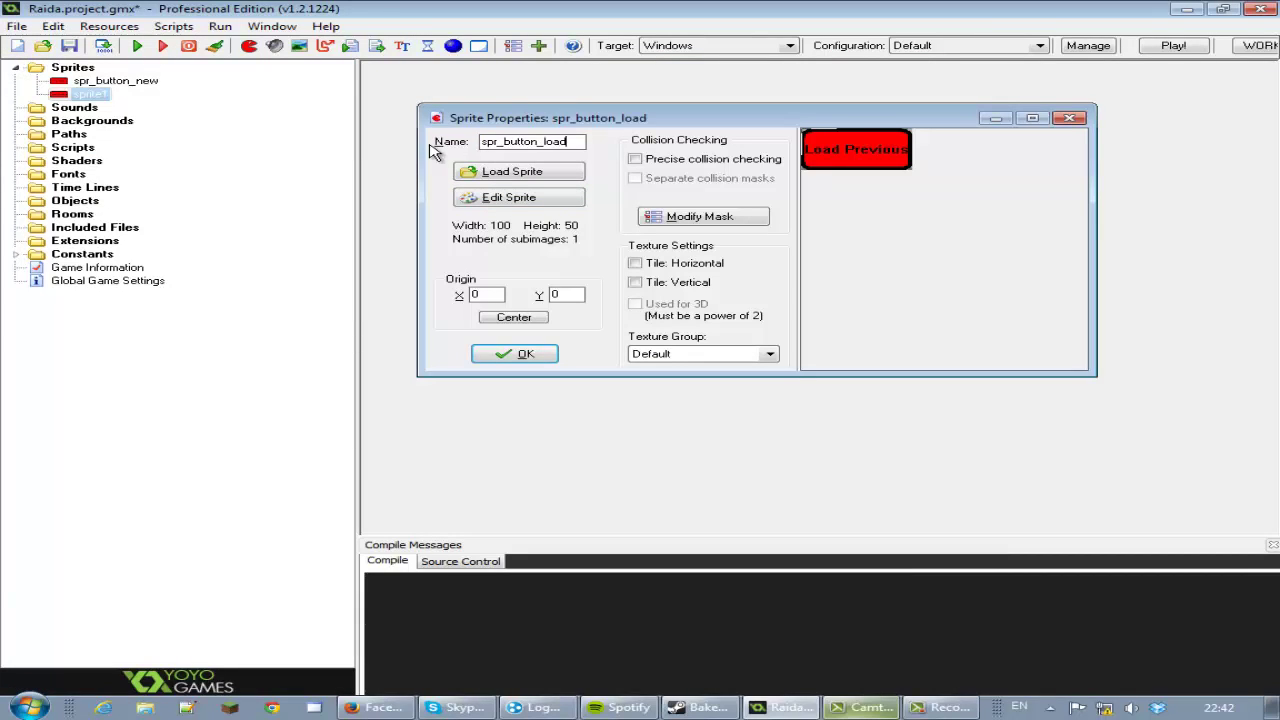
{"action": "key", "text": "Return"}
- Duplicate the spr_button_new sprite again and name the copy spr_button_exit
{"action": "right_click", "coordinate": [119, 96]}
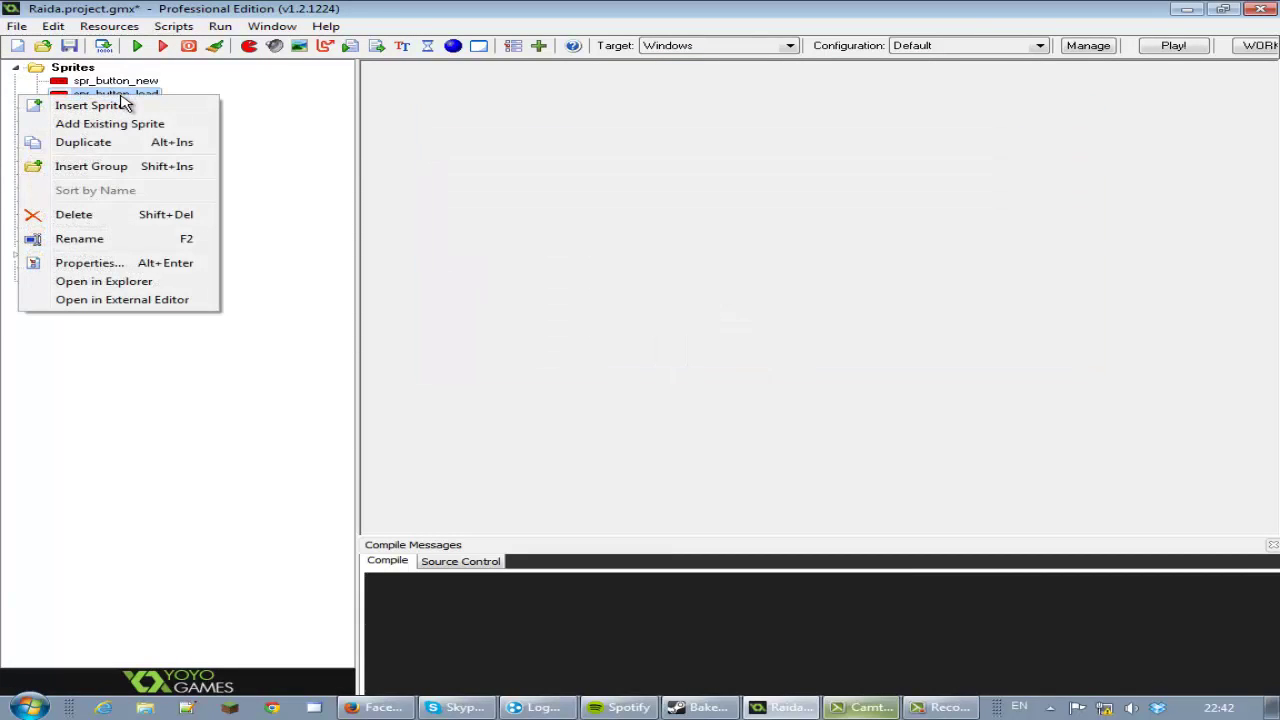
{"action": "left_click", "coordinate": [126, 81]}
{"action": "right_click", "coordinate": [130, 82]}
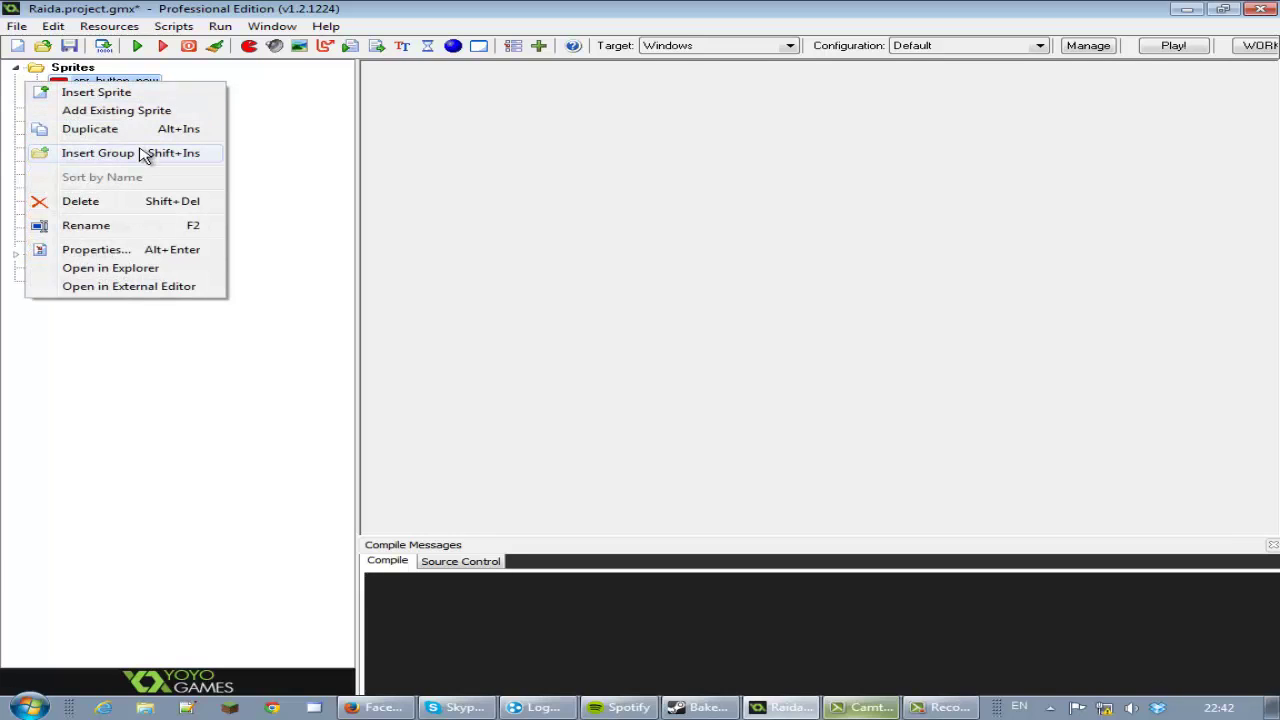
{"action": "left_click", "coordinate": [147, 139]}
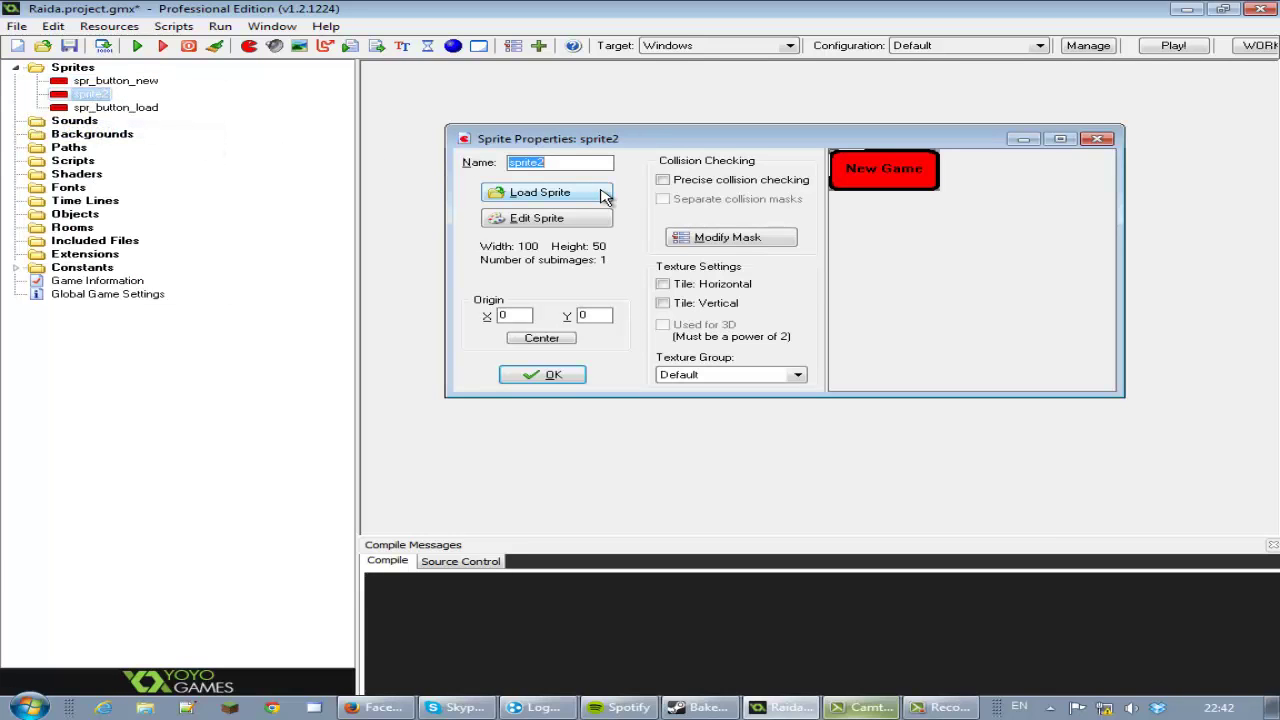
{"action": "type", "text": "spr"}
{"action": "type", "text": "_exit"}
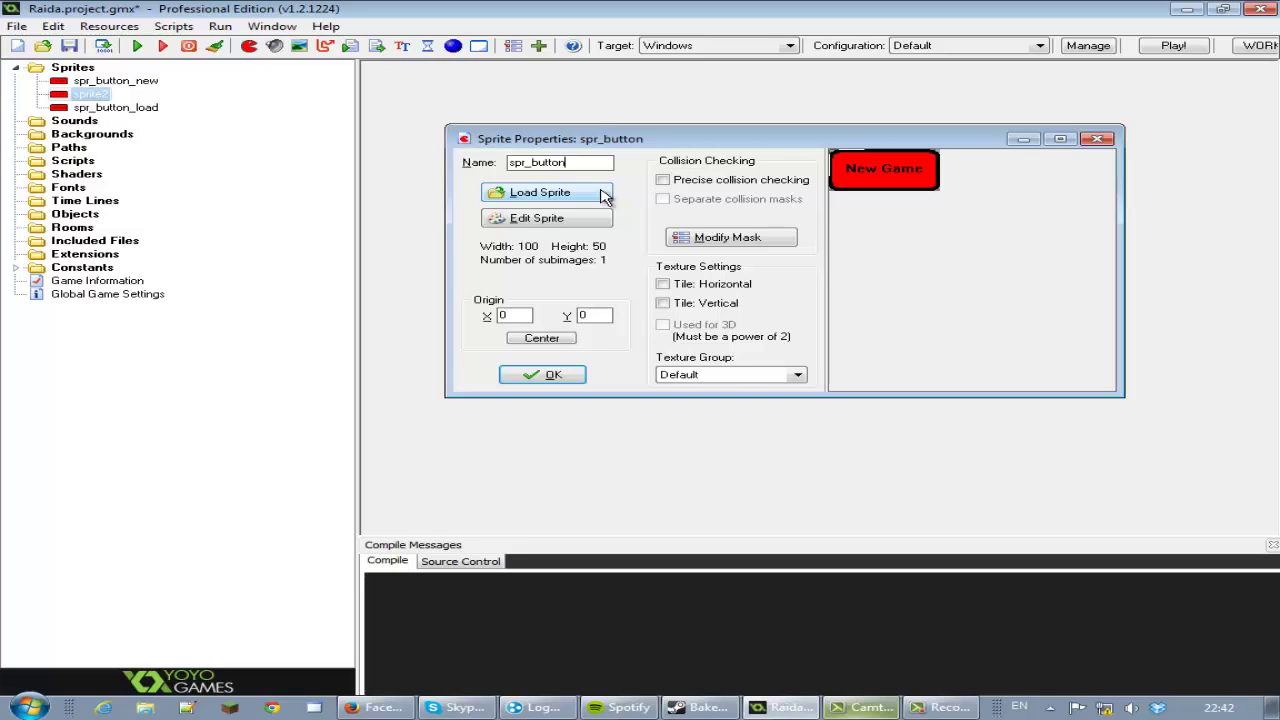
- Open the spr_button_exit image for editing and flood fill every letter of "New Game" with red
{"action": "left_click", "coordinate": [553, 219]}
{"action": "double_click", "coordinate": [503, 148]}
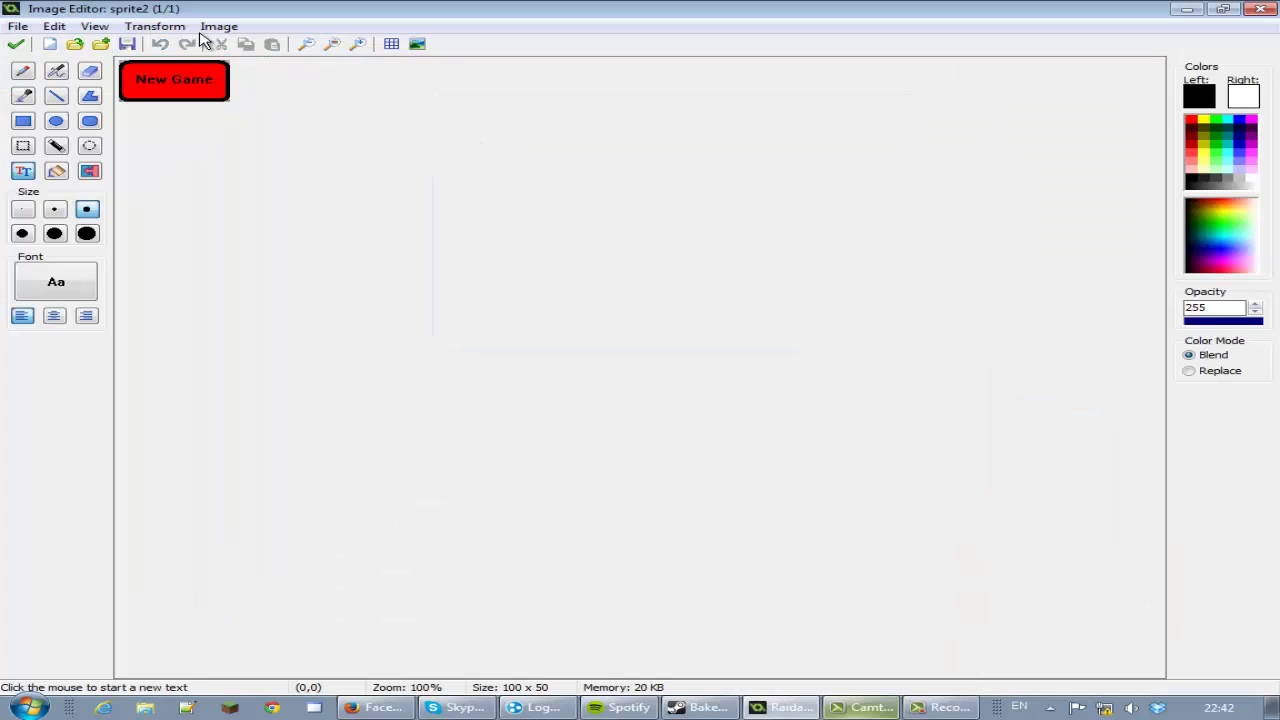
{"action": "left_click", "coordinate": [360, 45]}
{"action": "left_click", "coordinate": [360, 45]}
{"action": "left_click", "coordinate": [360, 45]}
{"action": "left_click", "coordinate": [360, 45]}
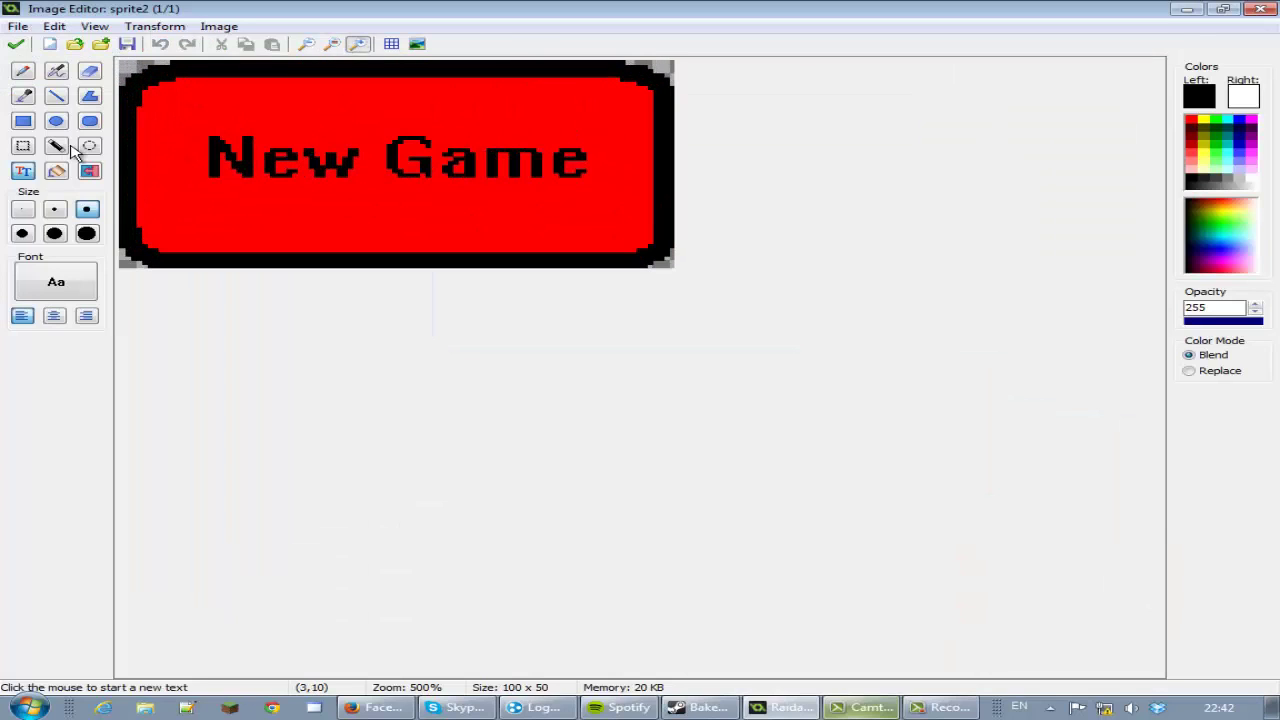
{"action": "left_click", "coordinate": [1192, 120]}
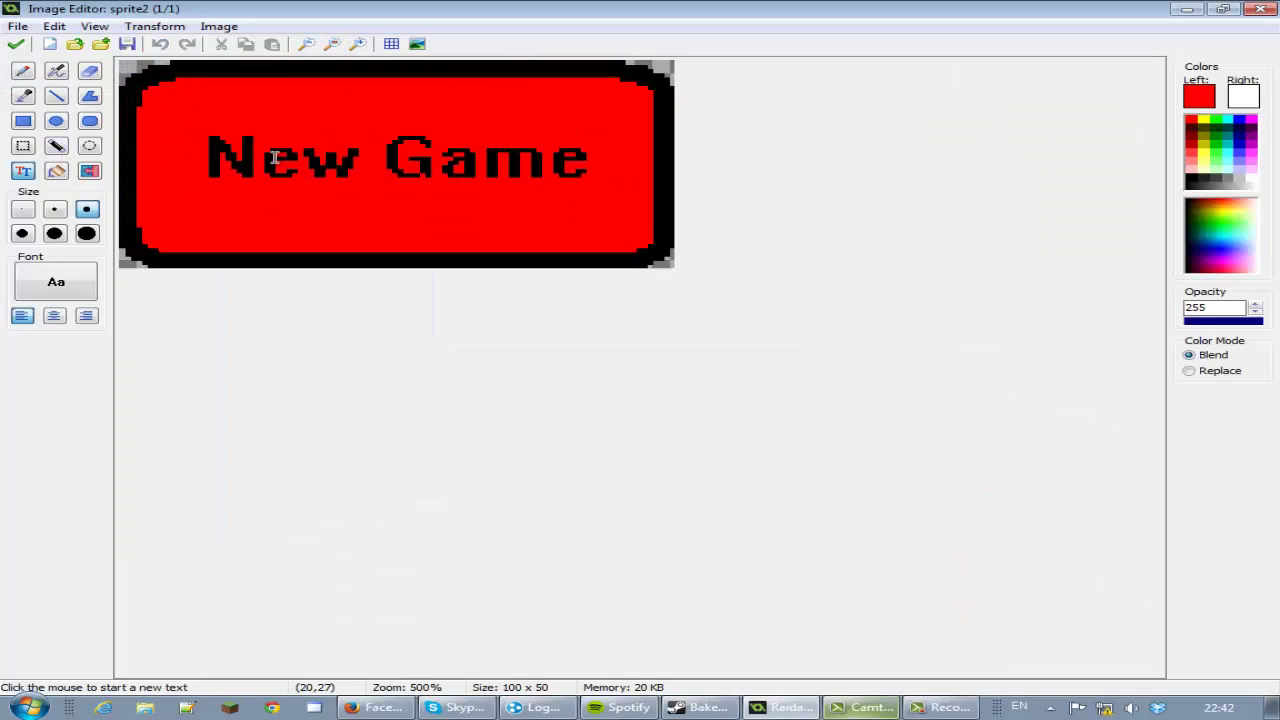
{"action": "left_click", "coordinate": [56, 170]}
{"action": "left_click", "coordinate": [220, 155]}
{"action": "left_click", "coordinate": [272, 160]}
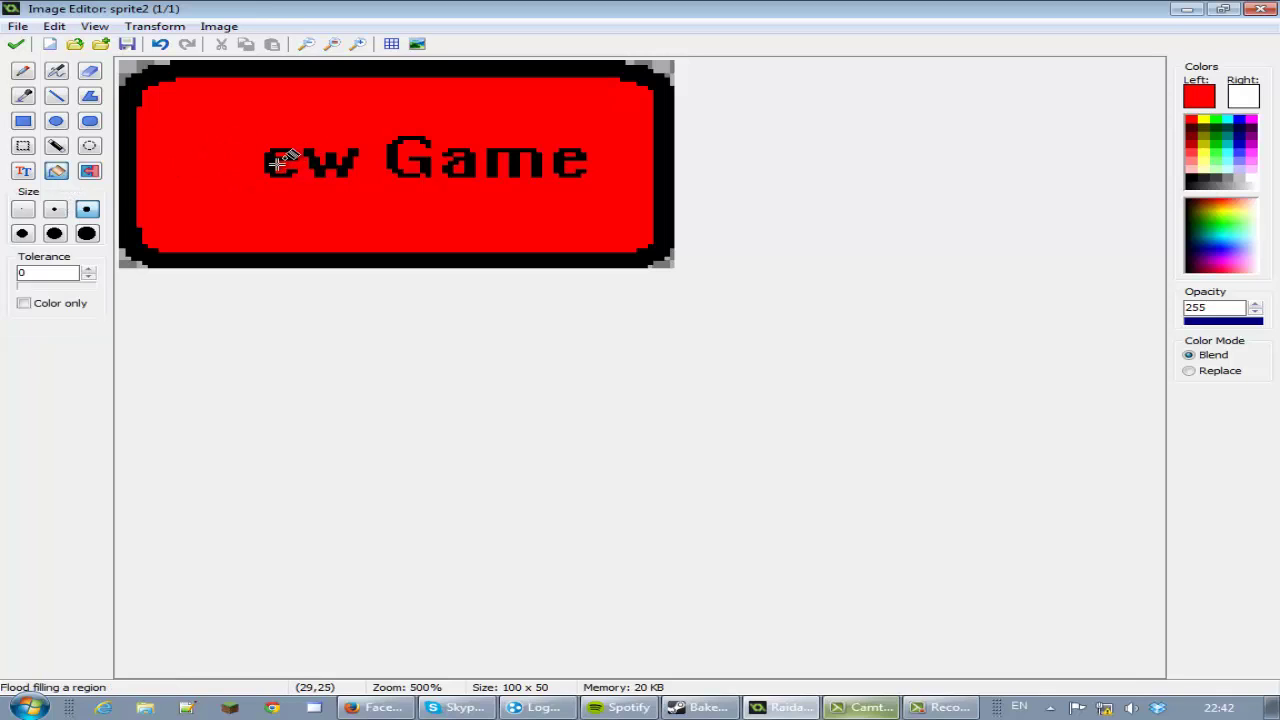
{"action": "left_click", "coordinate": [289, 160]}
{"action": "left_click", "coordinate": [320, 160]}
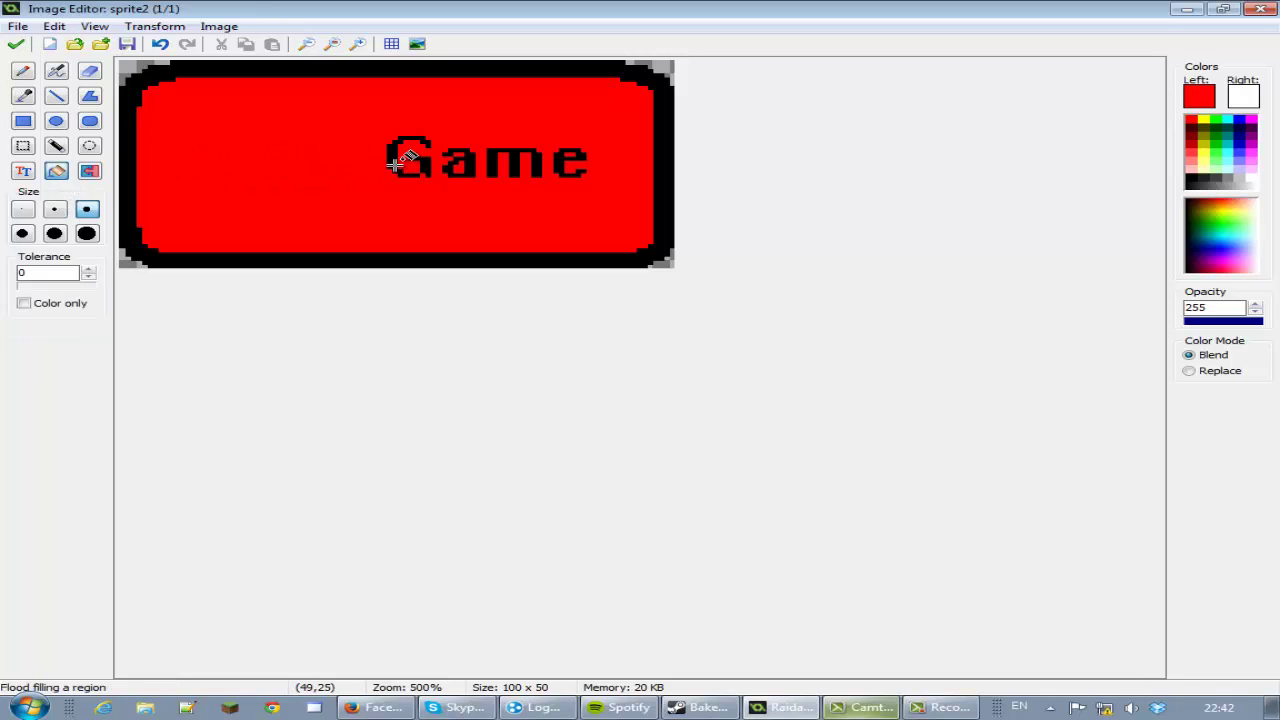
{"action": "left_click", "coordinate": [394, 162]}
{"action": "left_click", "coordinate": [452, 162]}
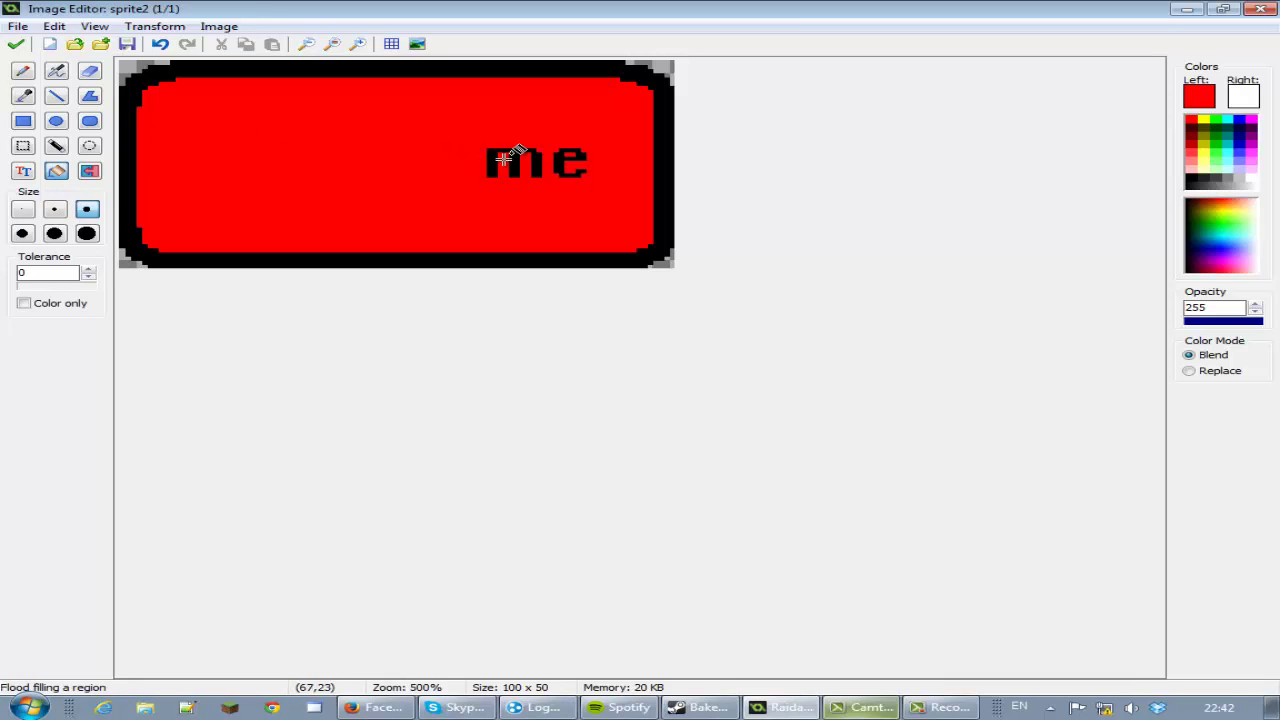
{"action": "left_click", "coordinate": [498, 163]}
{"action": "left_click", "coordinate": [561, 164]}
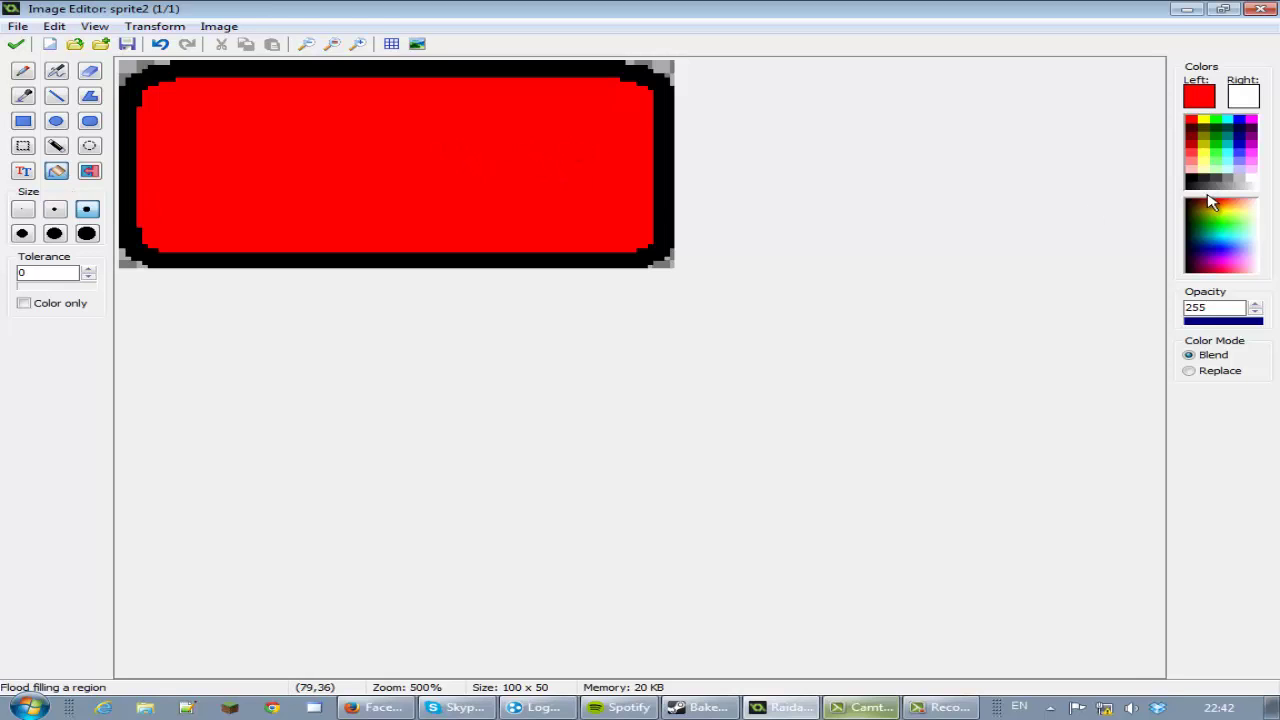
- Add the text "Exit" in black, centre it on the red button and accept the edited image
{"action": "left_click", "coordinate": [1192, 178]}
{"action": "left_click", "coordinate": [23, 170]}
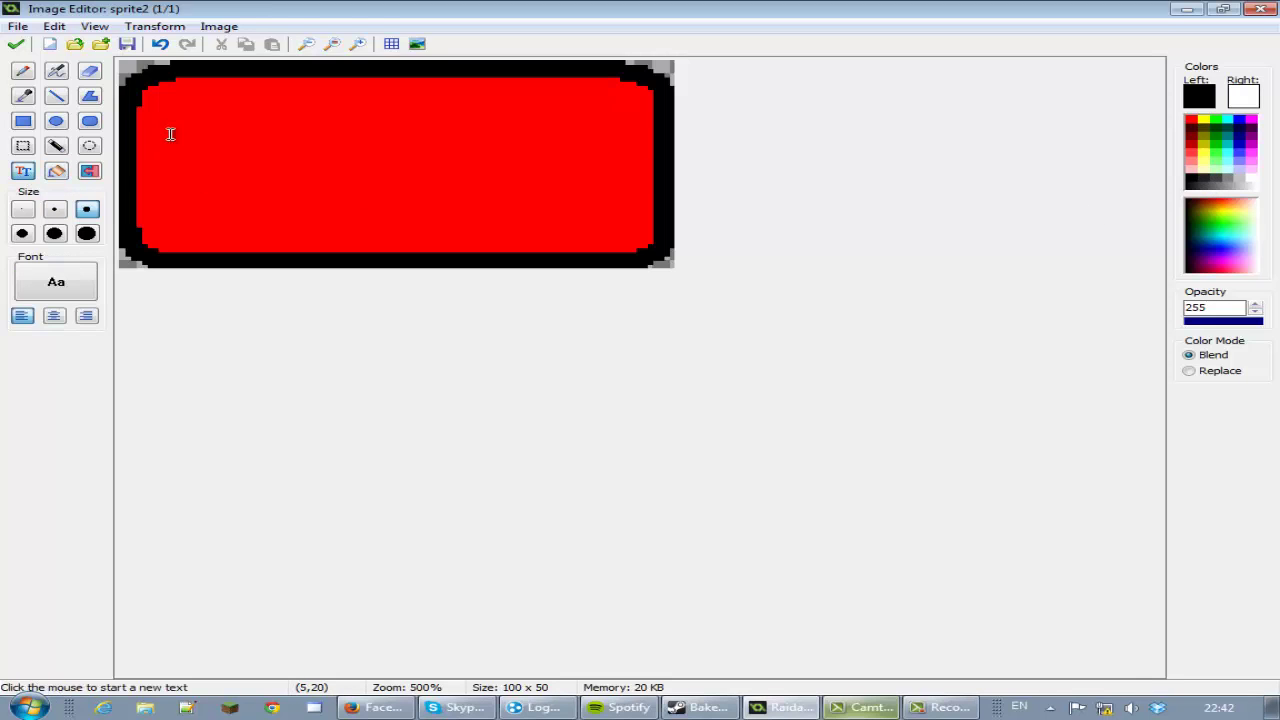
{"action": "left_click", "coordinate": [432, 170]}
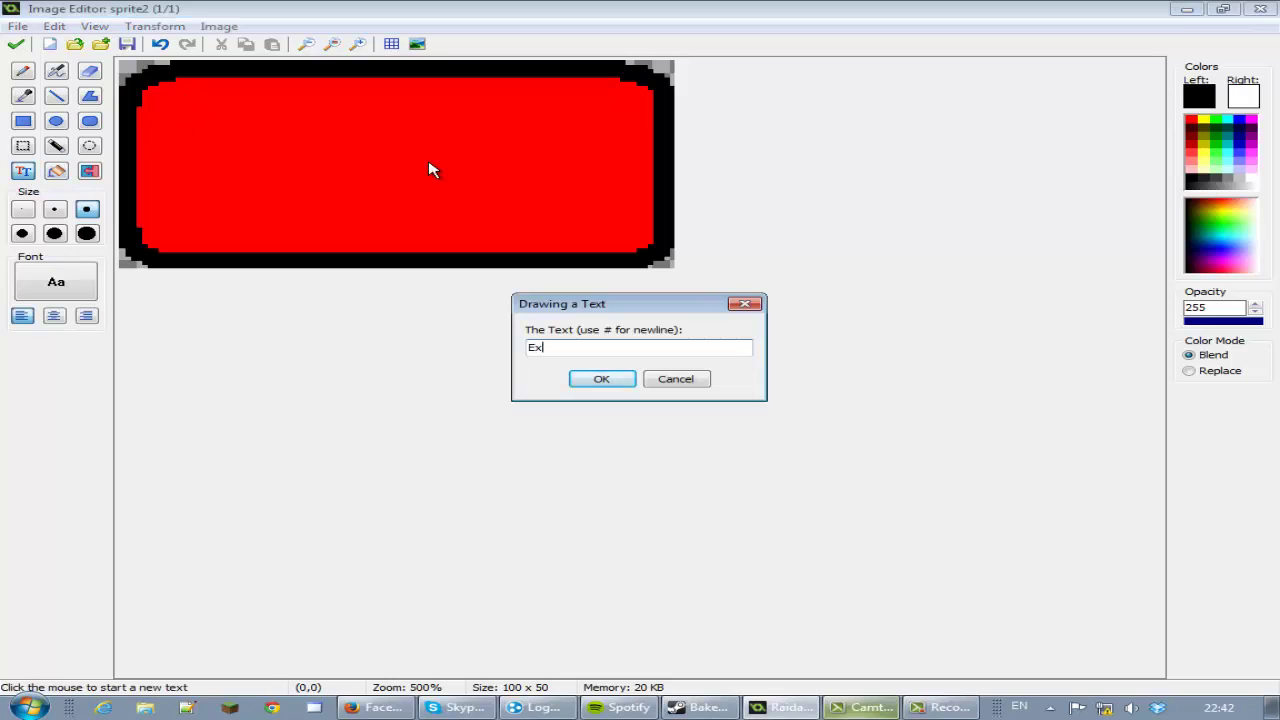
{"action": "key", "text": "Return"}
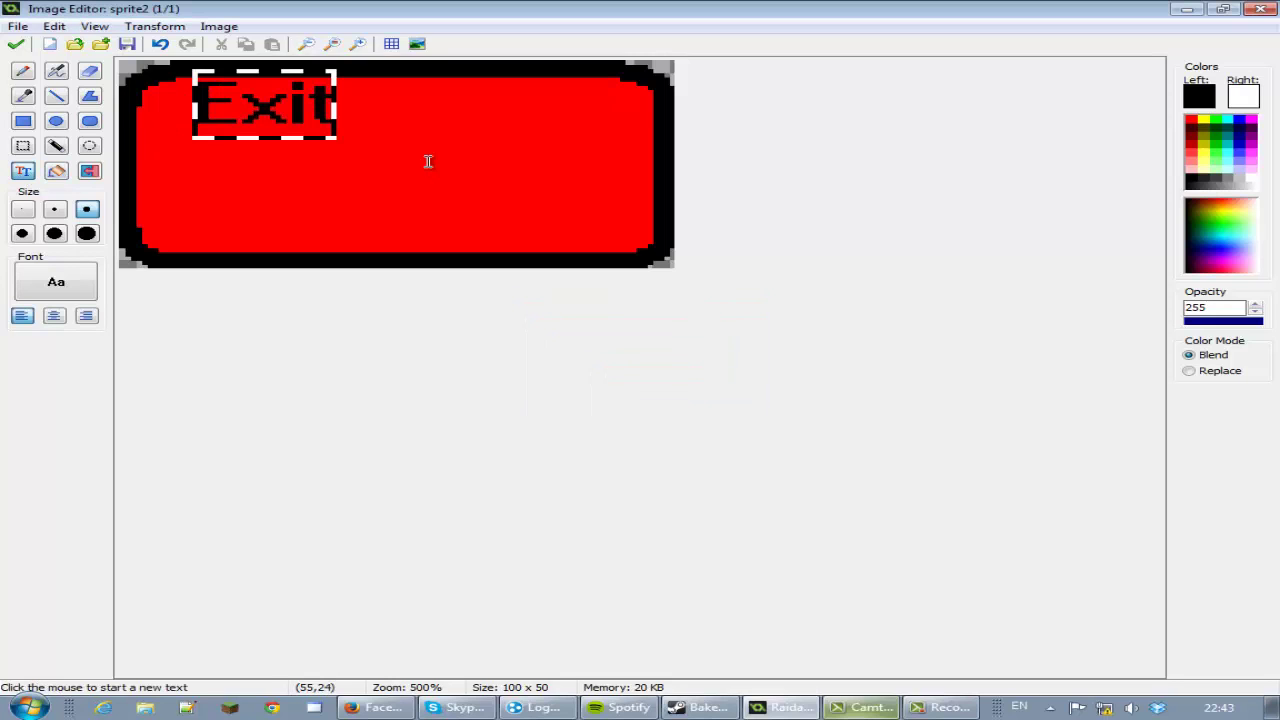
{"action": "left_click_drag", "start_coordinate": [282, 115], "coordinate": [424, 169]}
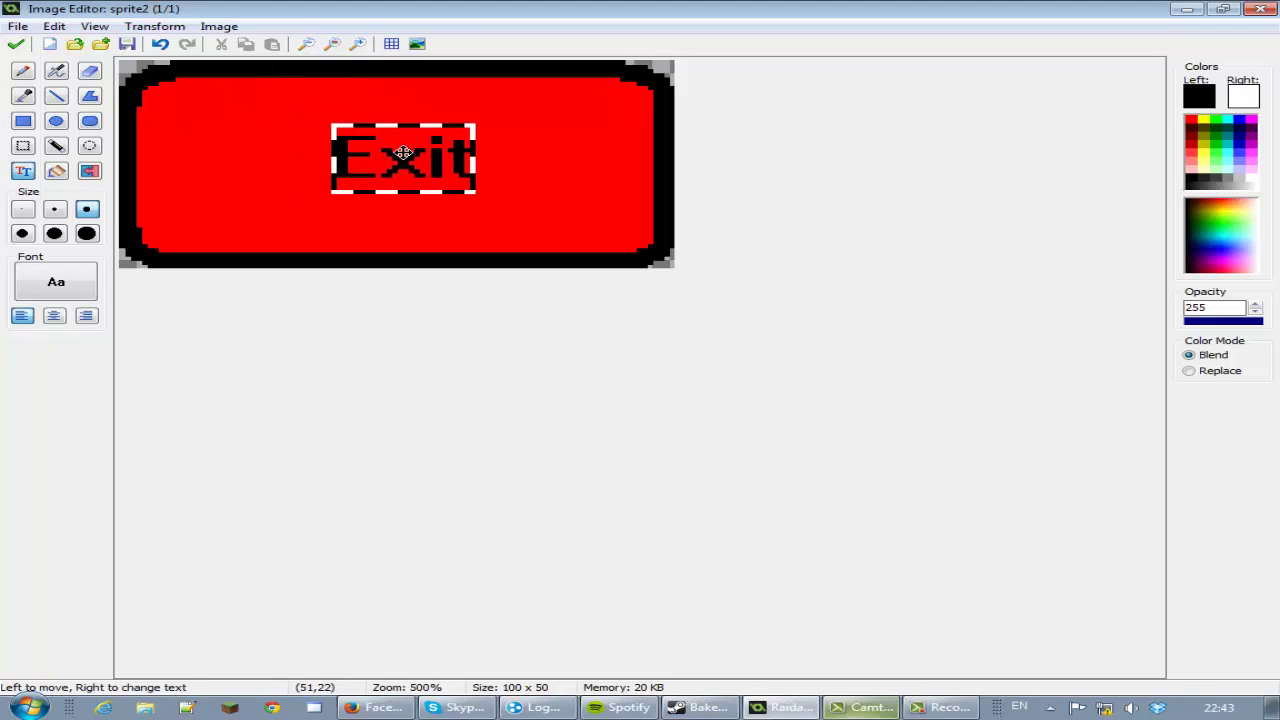
{"action": "left_click", "coordinate": [16, 44]}
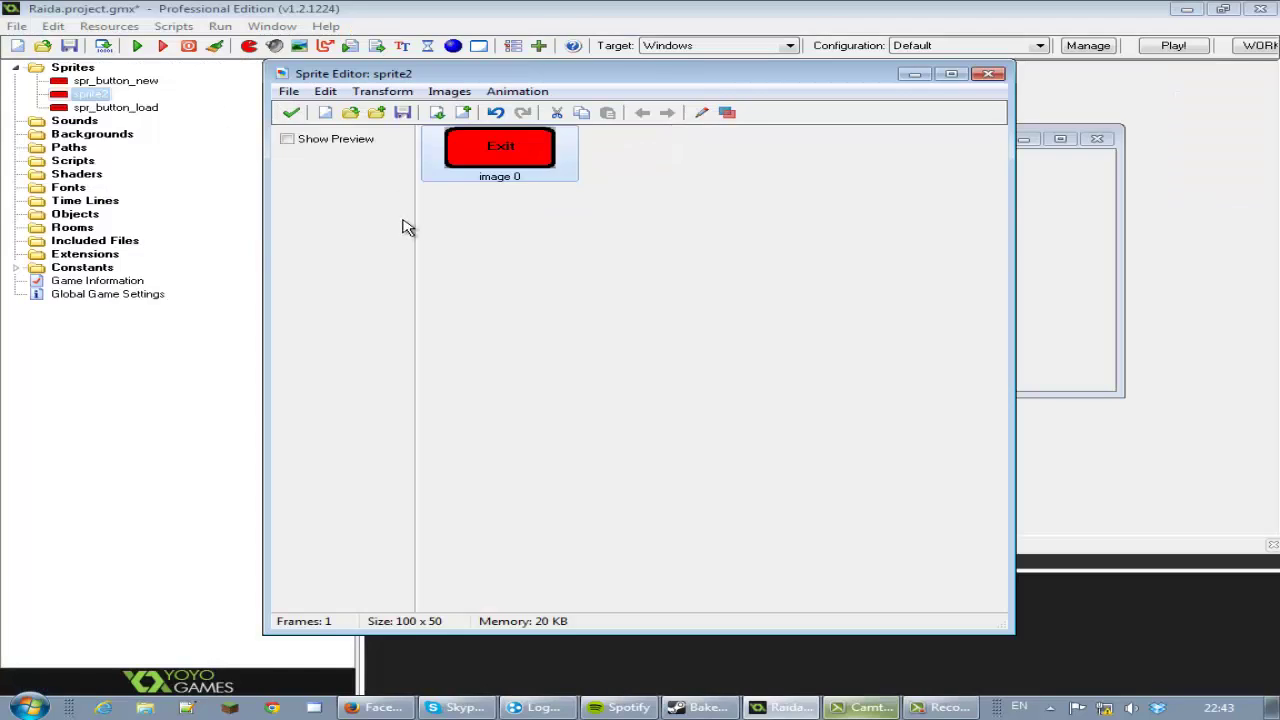
{"action": "left_click", "coordinate": [291, 114]}
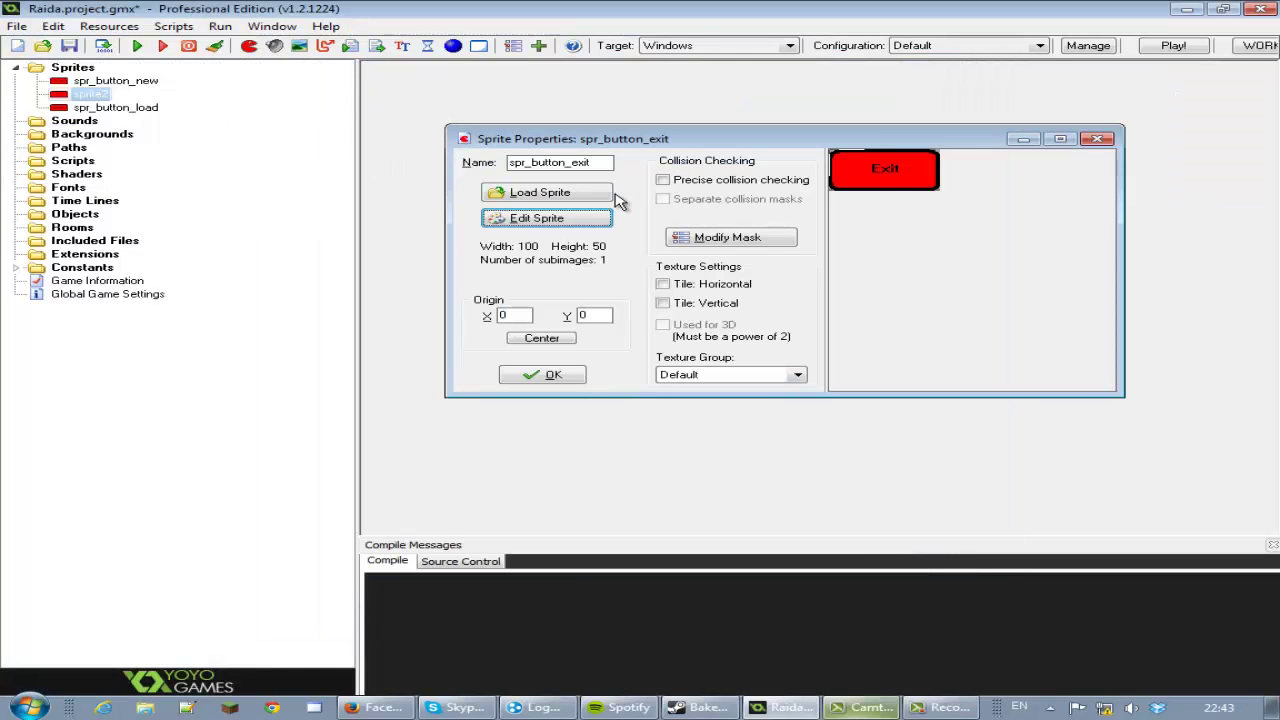
- Create a new background resource and look through the Pictures library's textures folder for an image to load
{"action": "left_click", "coordinate": [300, 48]}
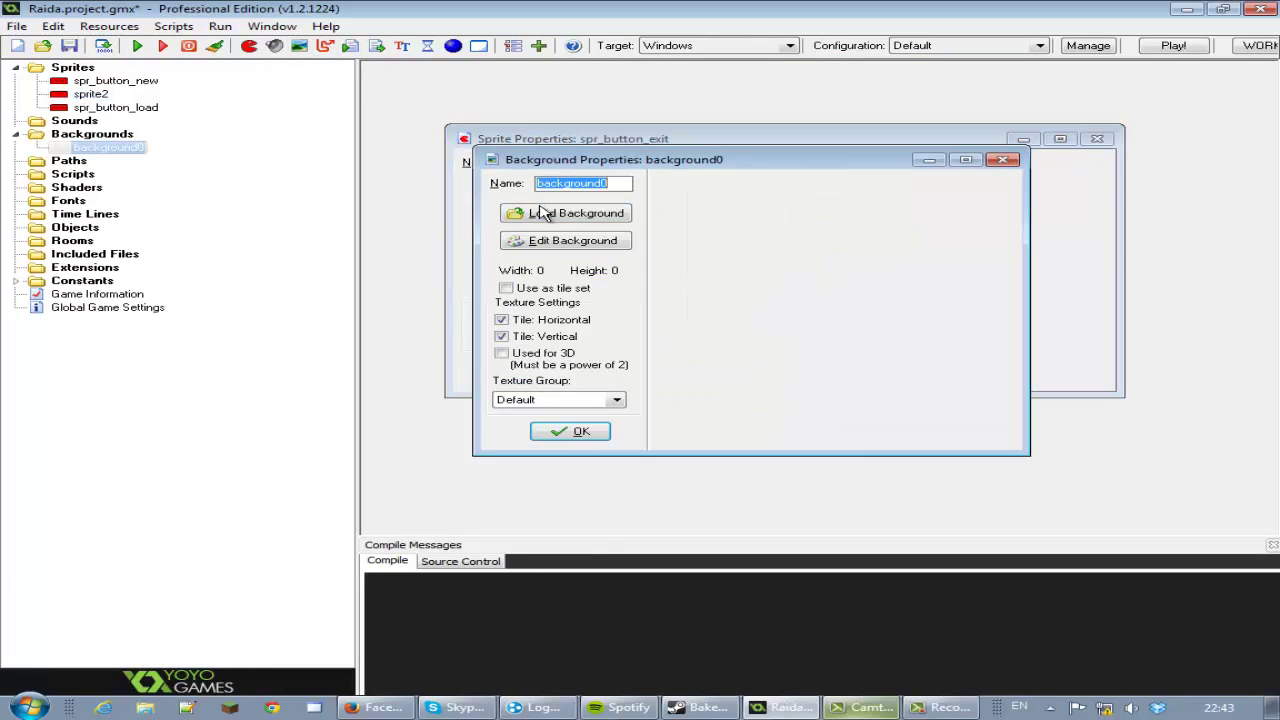
{"action": "left_click", "coordinate": [545, 213]}
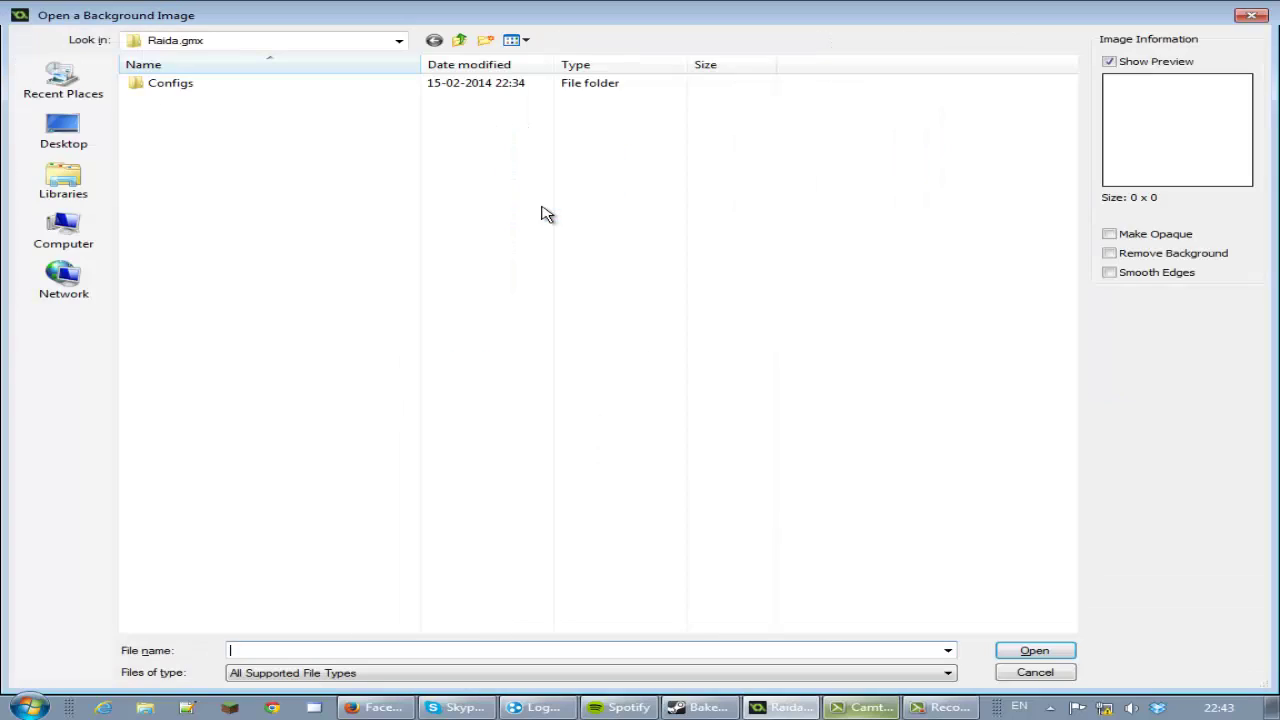
{"action": "left_click", "coordinate": [80, 181]}
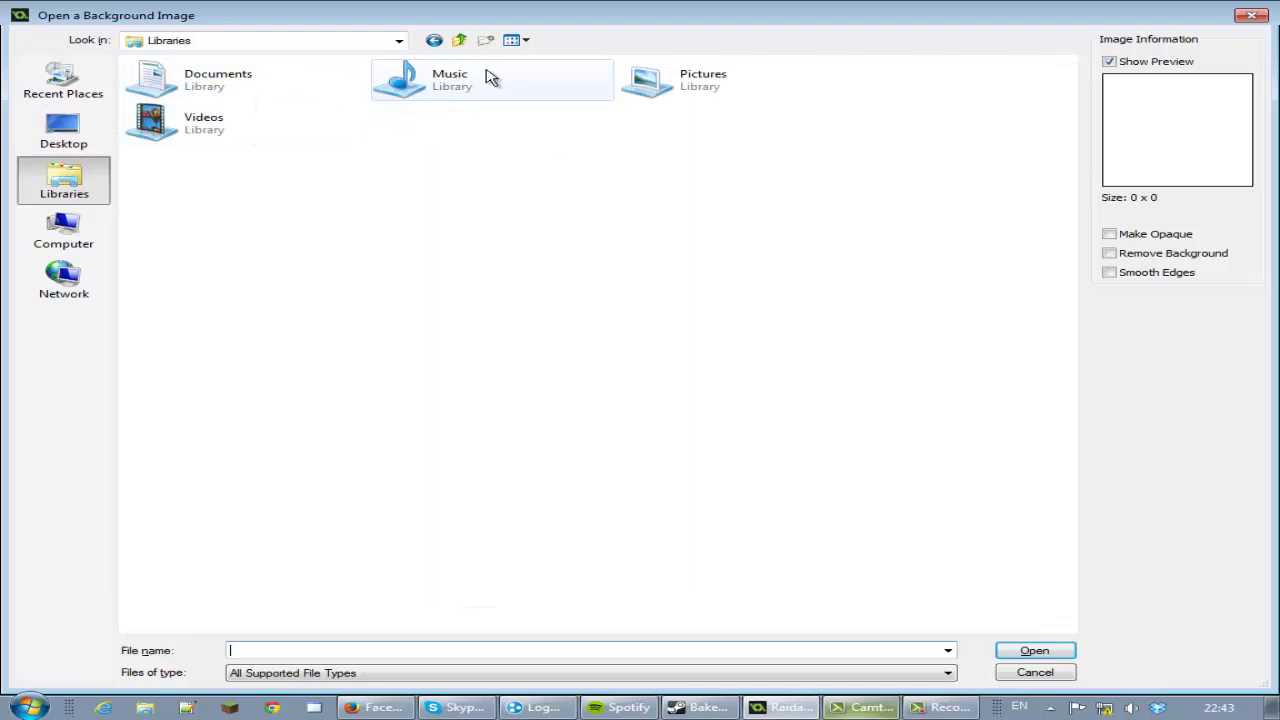
{"action": "double_click", "coordinate": [688, 90]}
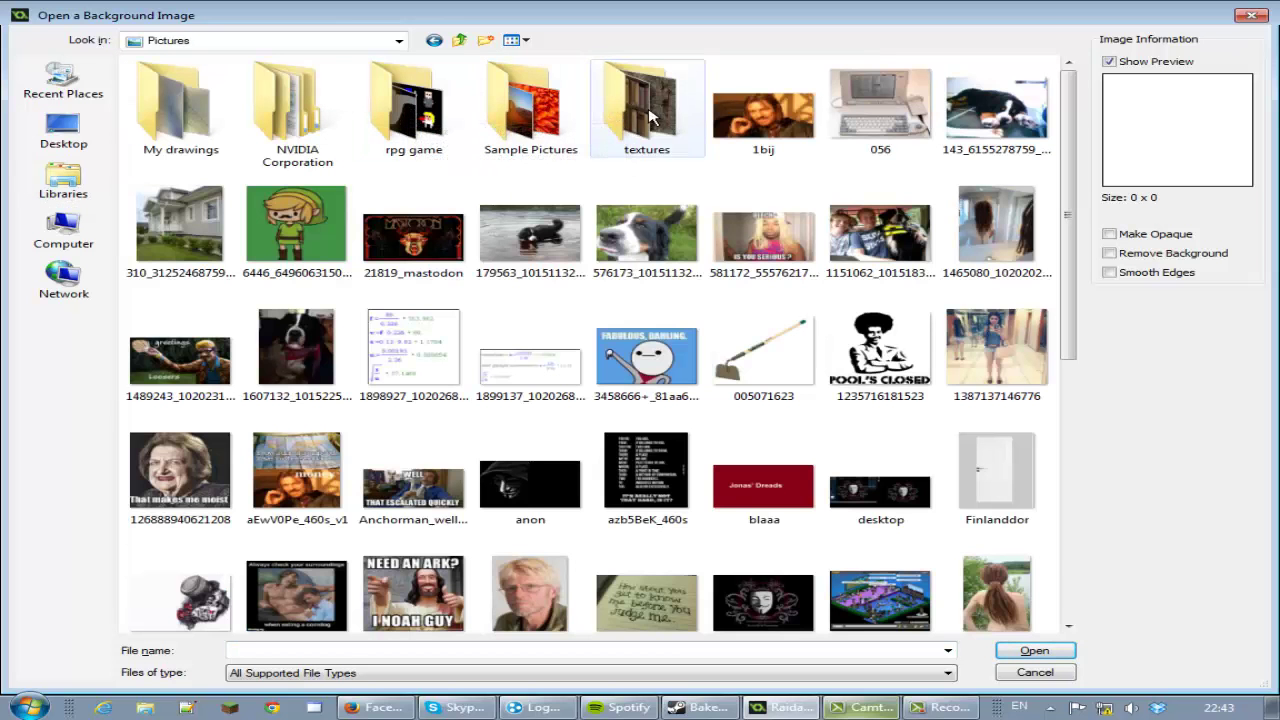
{"action": "double_click", "coordinate": [645, 115]}
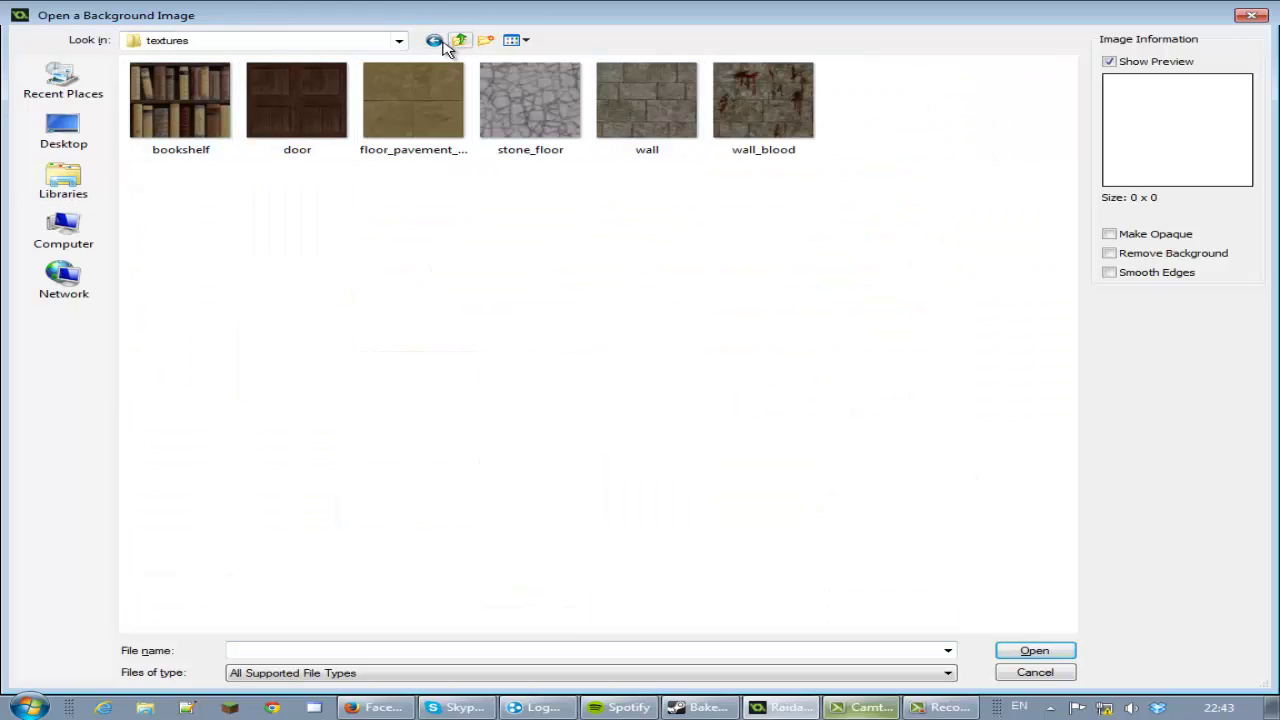
{"action": "left_click", "coordinate": [434, 40]}
{"action": "left_click", "coordinate": [434, 40]}
- Load the image of green hills and a yellow sun from the 3d fp Game folder in Documents as the background
{"action": "left_click", "coordinate": [210, 80]}
{"action": "double_click", "coordinate": [210, 80]}
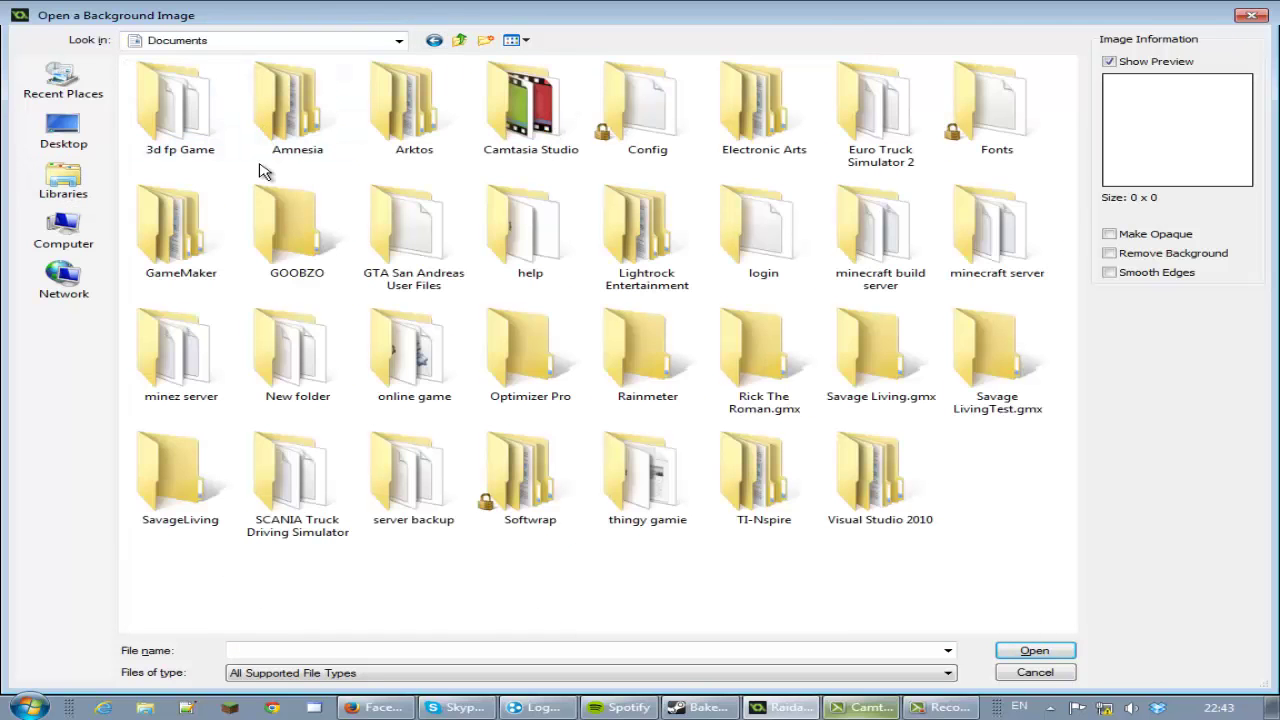
{"action": "double_click", "coordinate": [195, 95]}
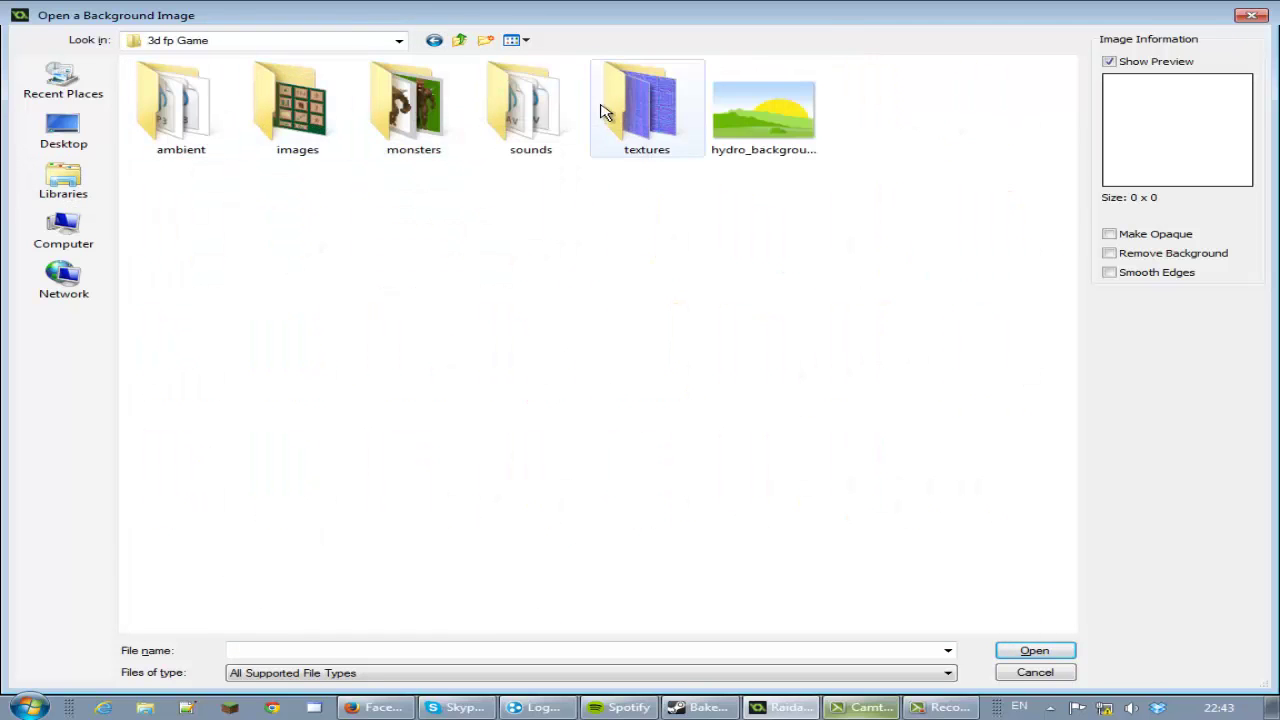
{"action": "double_click", "coordinate": [648, 106]}
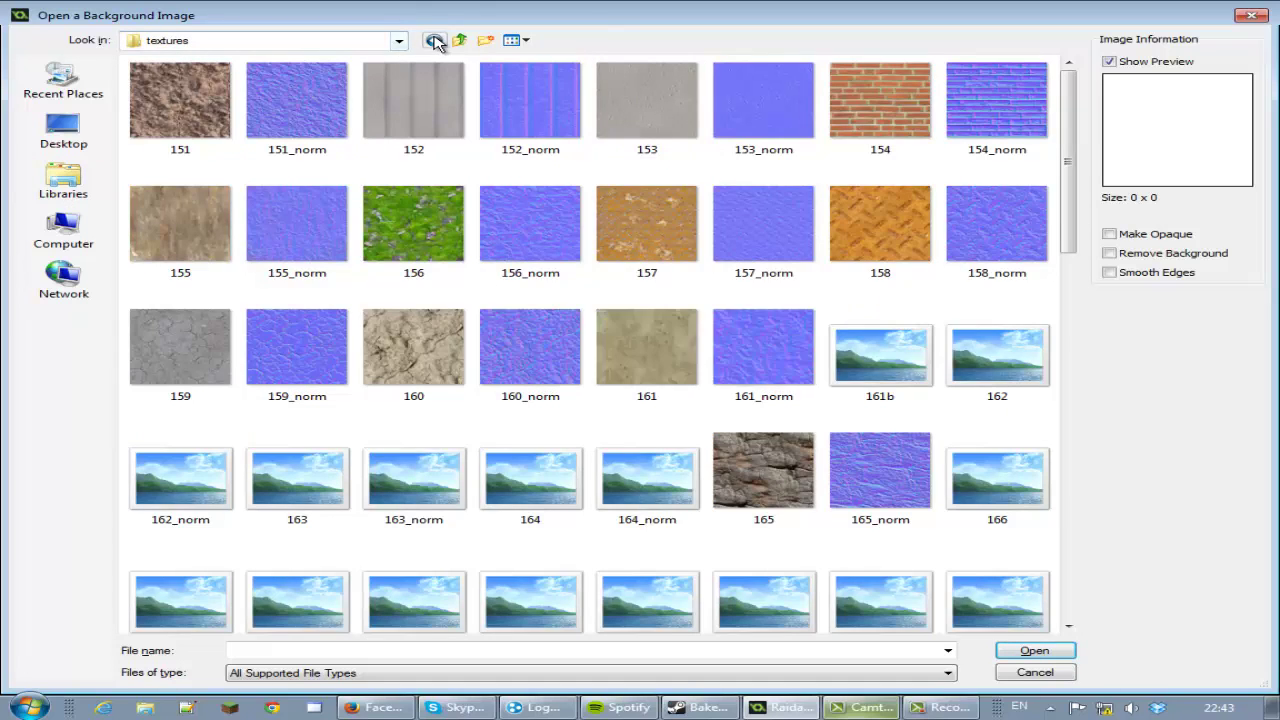
{"action": "left_click", "coordinate": [434, 40]}
{"action": "double_click", "coordinate": [742, 104]}
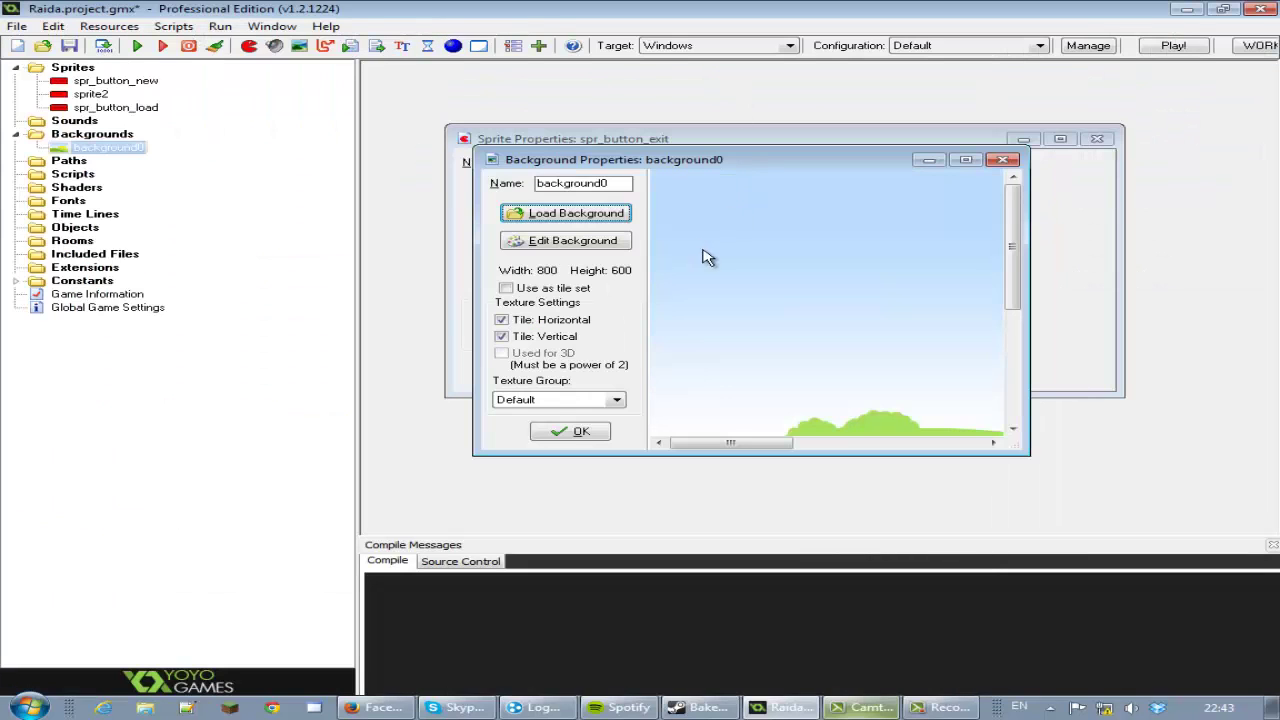
- Name the background background_menu and confirm both its properties and those of the exit button sprite
{"action": "double_click", "coordinate": [706, 165]}
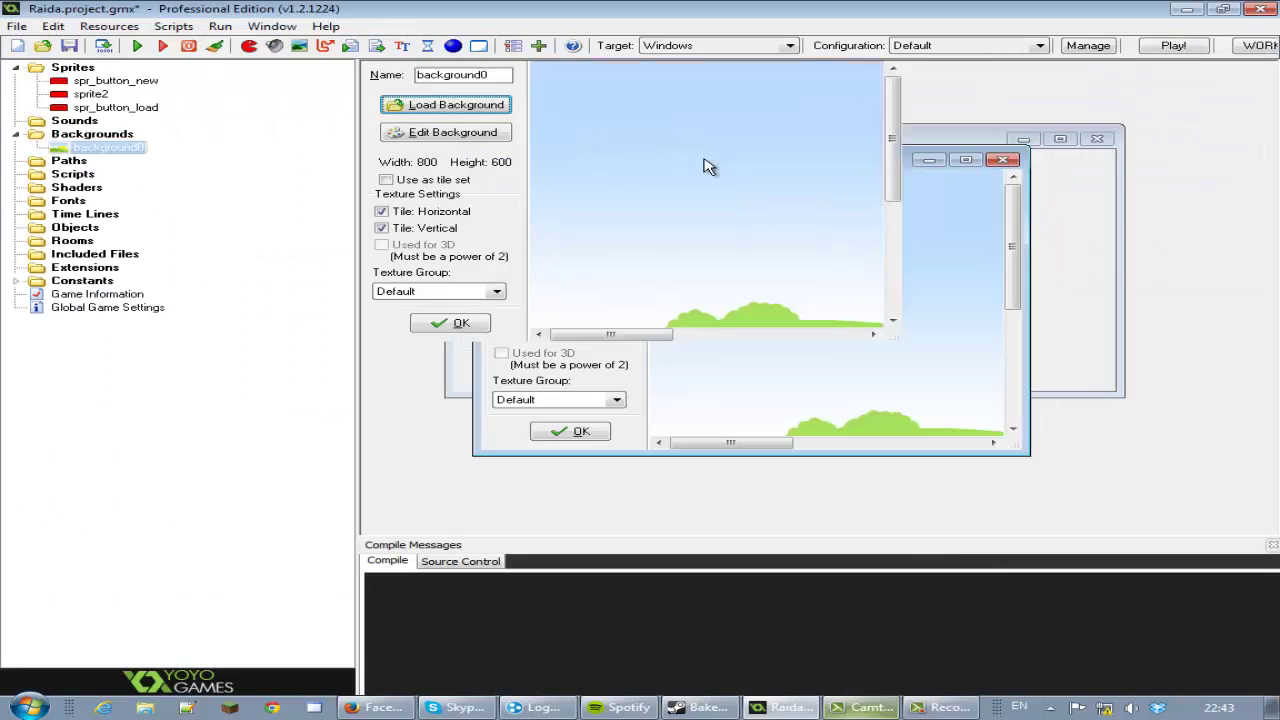
{"action": "left_click_drag", "start_coordinate": [875, 505], "coordinate": [316, 75]}
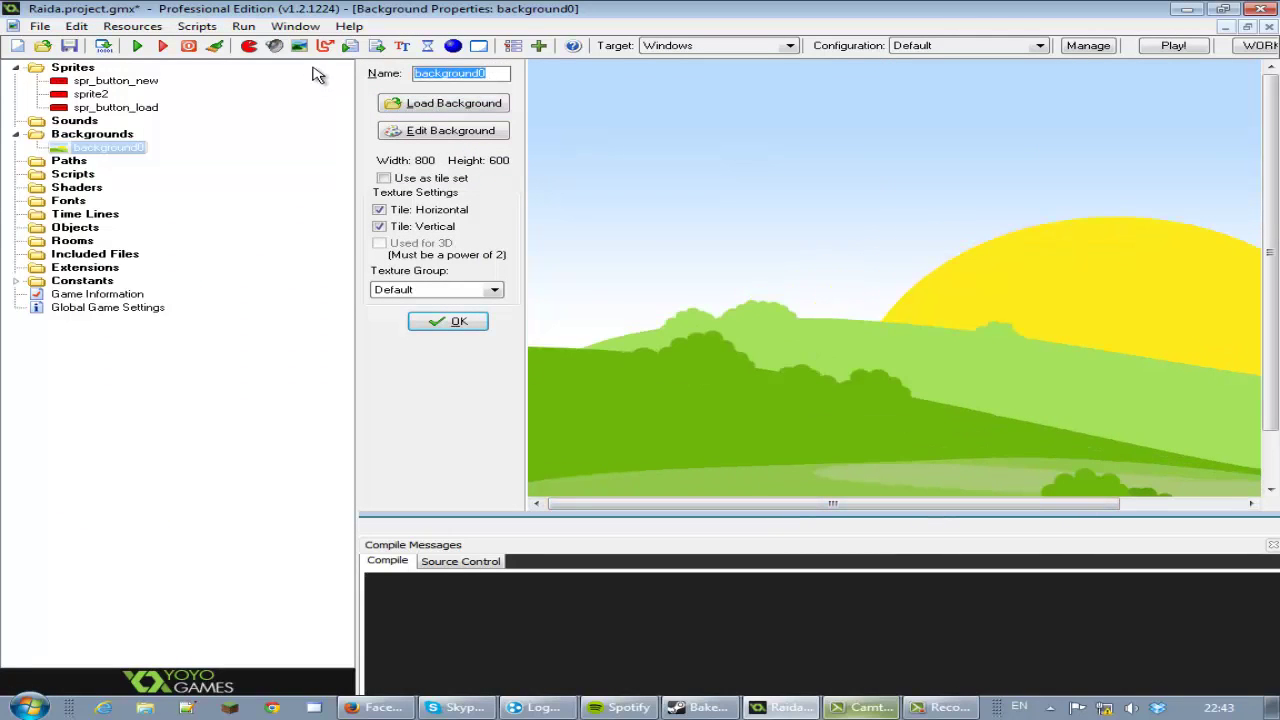
{"action": "type", "text": "ba"}
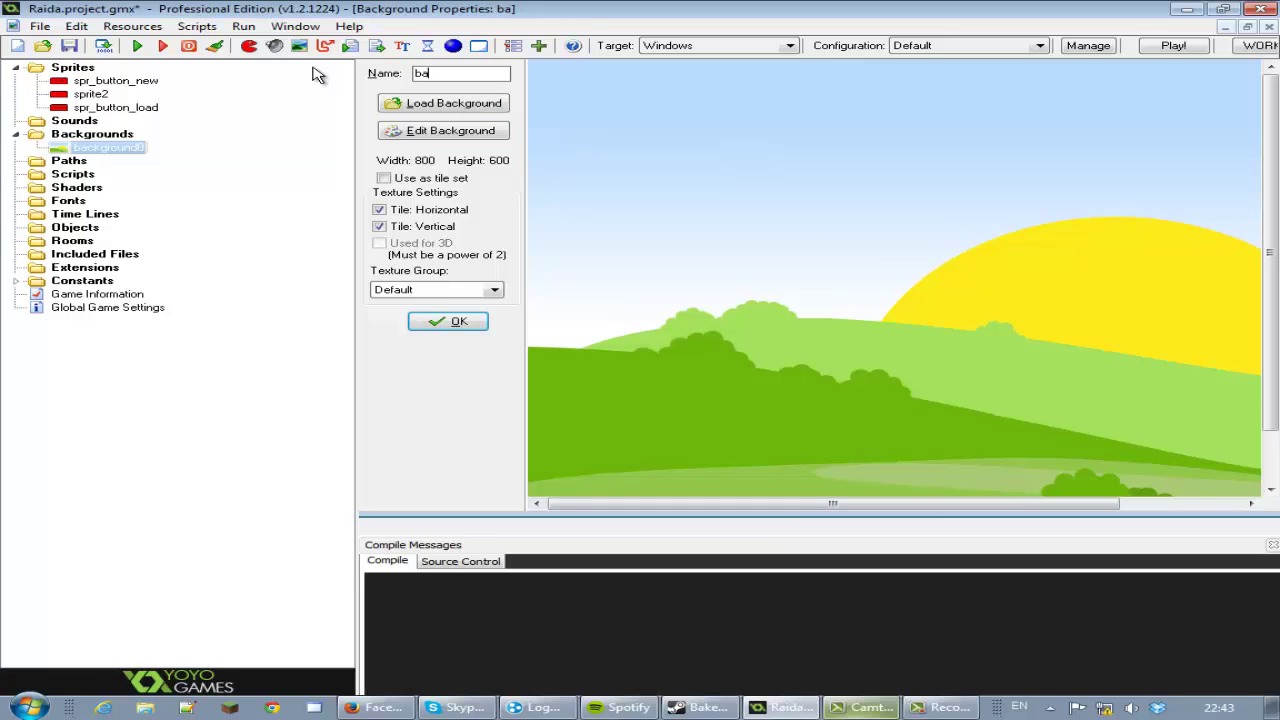
{"action": "type", "text": "ckground_m"}
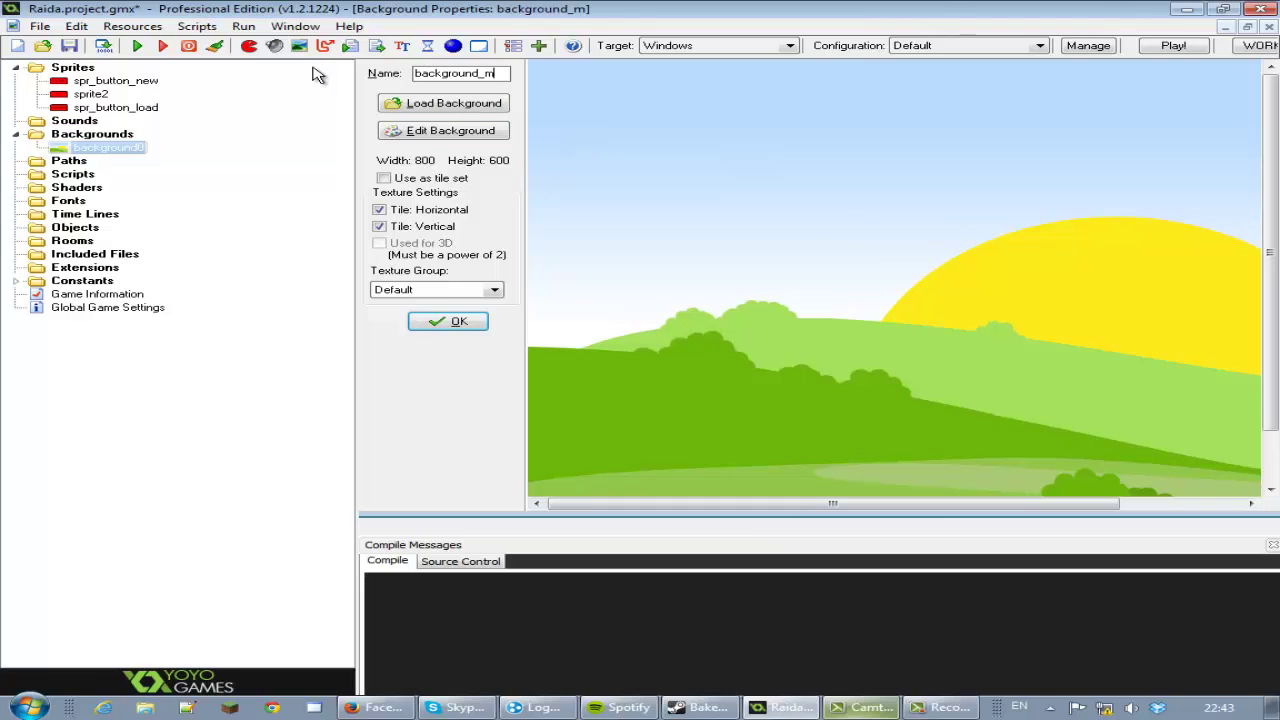
{"action": "type", "text": "enu"}
{"action": "key", "text": "Return"}
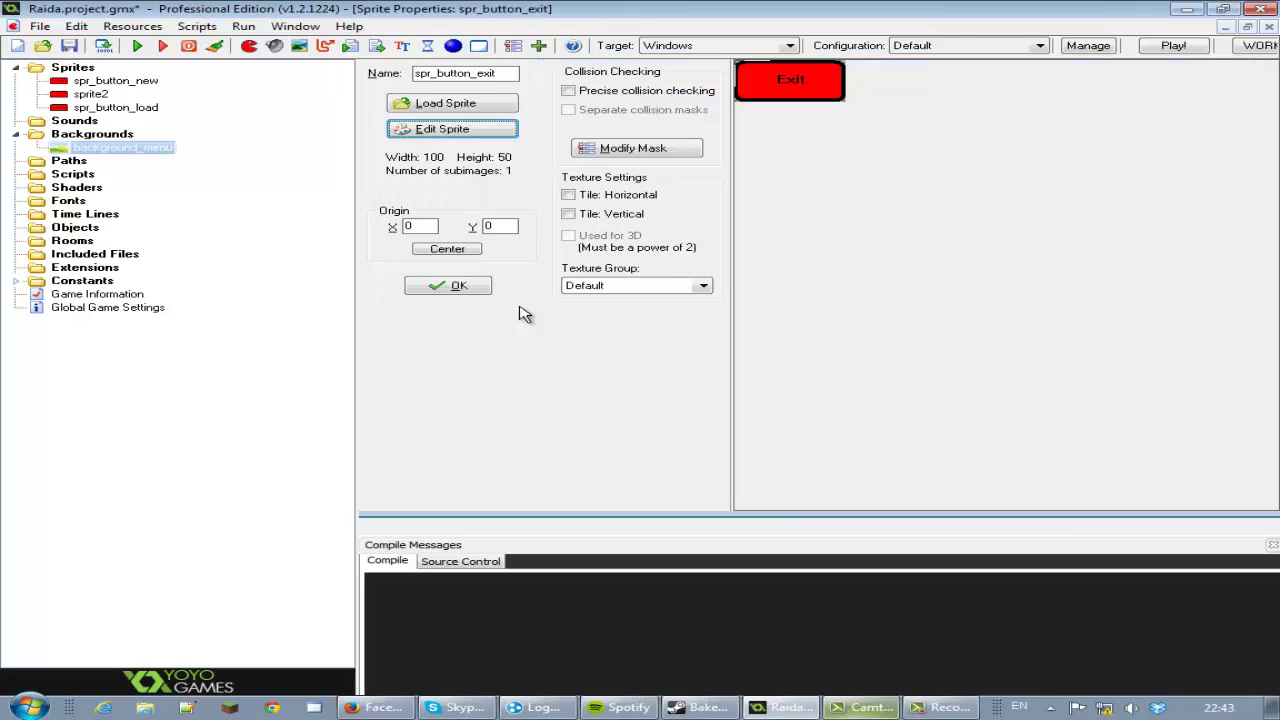
{"action": "left_click", "coordinate": [462, 290]}
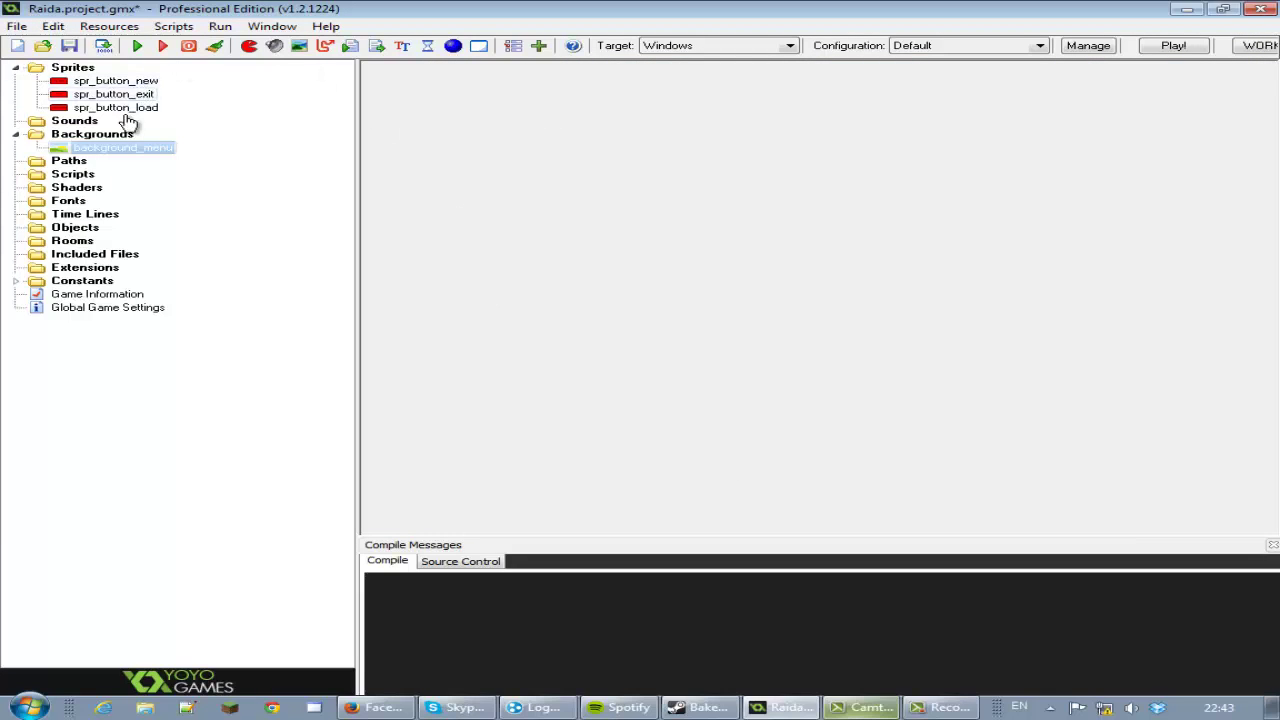
- Create a new room and maximise its properties window
{"action": "left_click", "coordinate": [478, 48]}
{"action": "left_click_drag", "start_coordinate": [677, 171], "coordinate": [665, 137]}
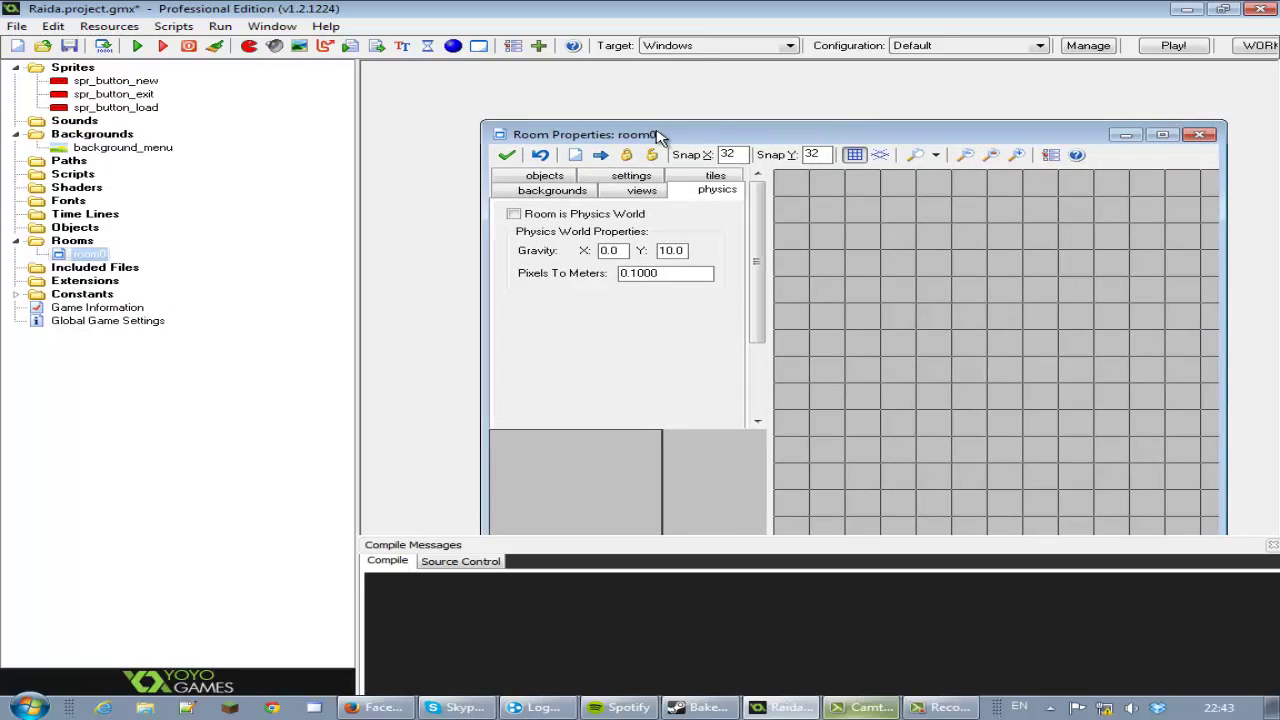
{"action": "double_click", "coordinate": [660, 137]}
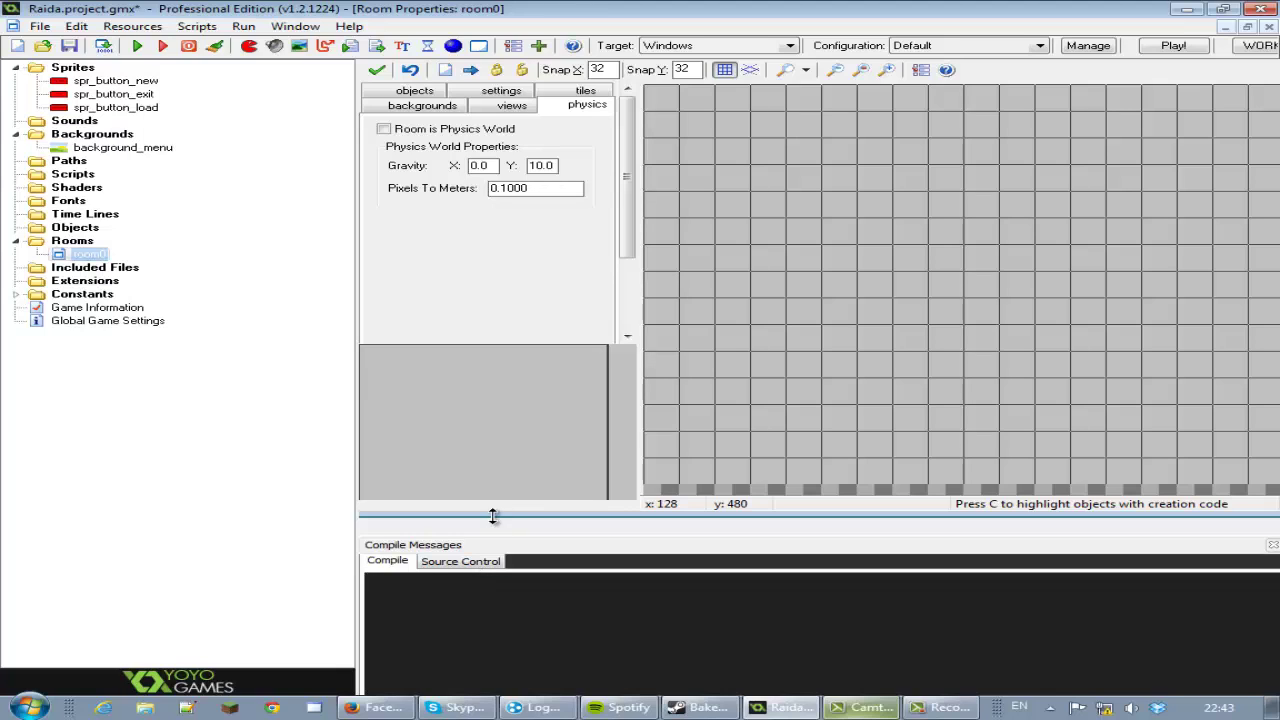
- Hide the Compile Messages pane and maximise the room properties window over the freed space
{"action": "left_click", "coordinate": [1225, 26]}
{"action": "left_click", "coordinate": [685, 576]}
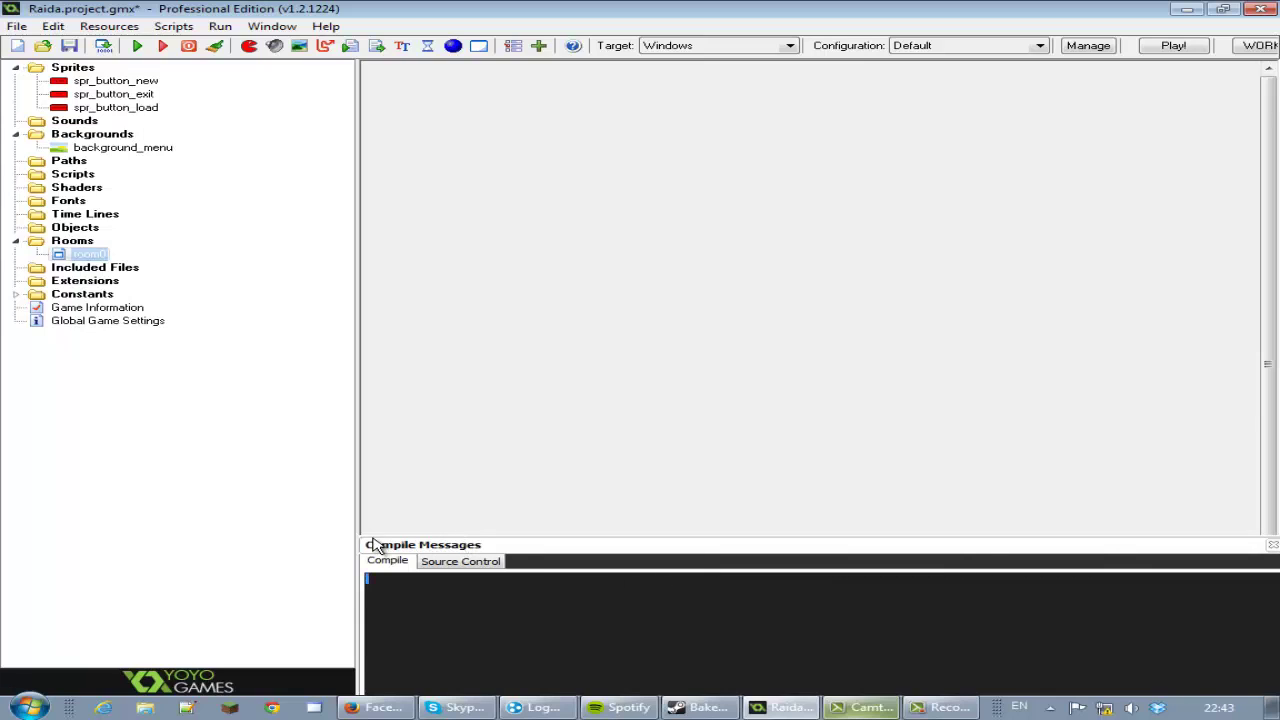
{"action": "left_click", "coordinate": [519, 548]}
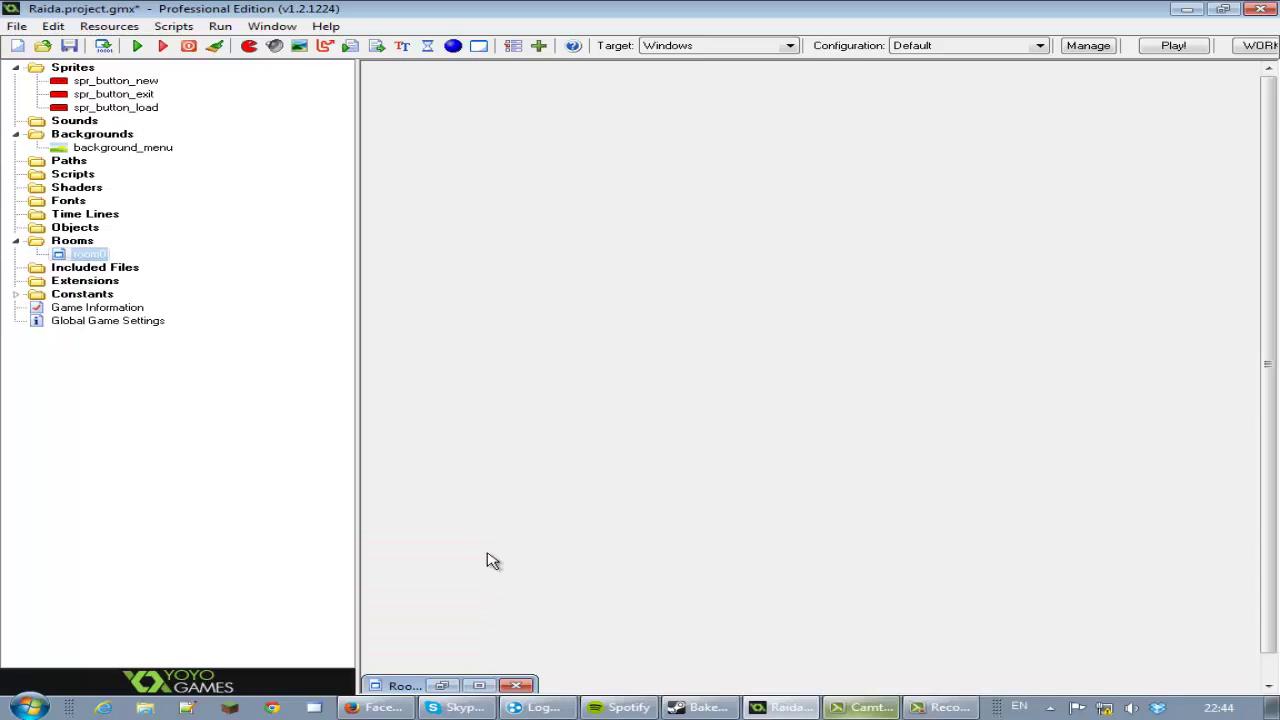
{"action": "left_click", "coordinate": [479, 686]}
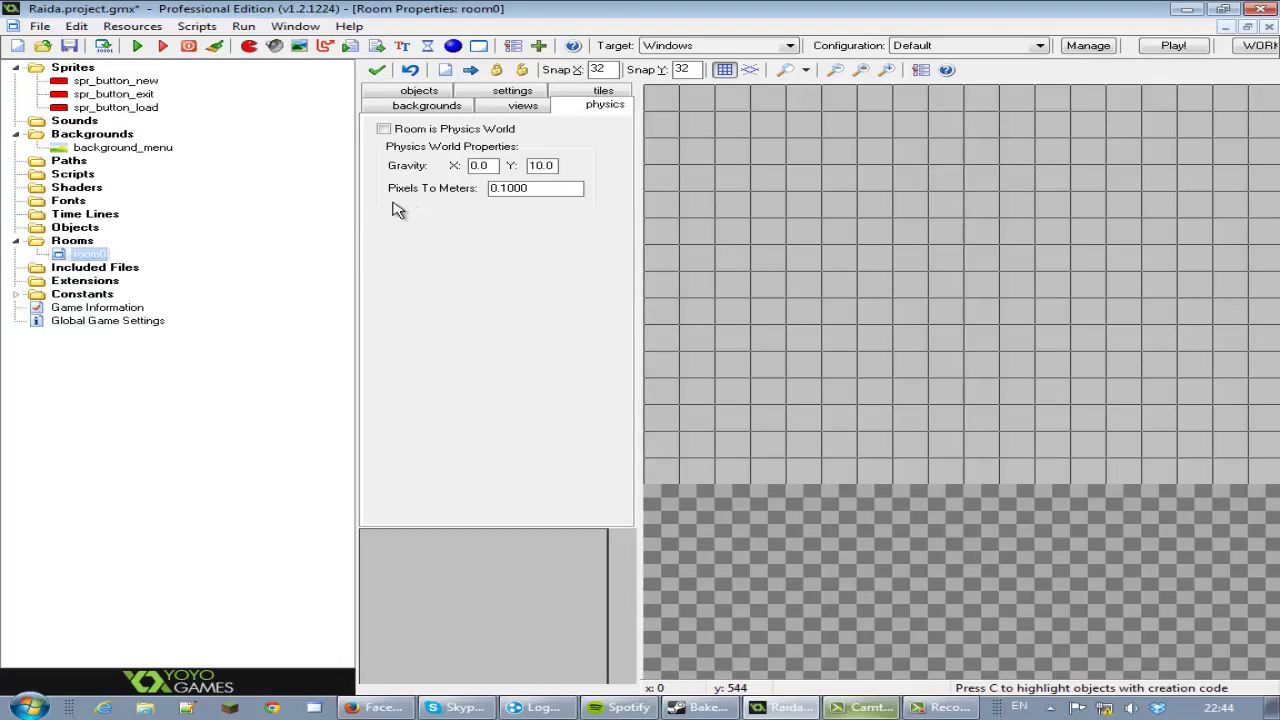
- Narrow the resource tree, assign background_menu to Background 0 as a foreground image, and confirm the room properties
{"action": "left_click_drag", "start_coordinate": [358, 230], "coordinate": [191, 220]}
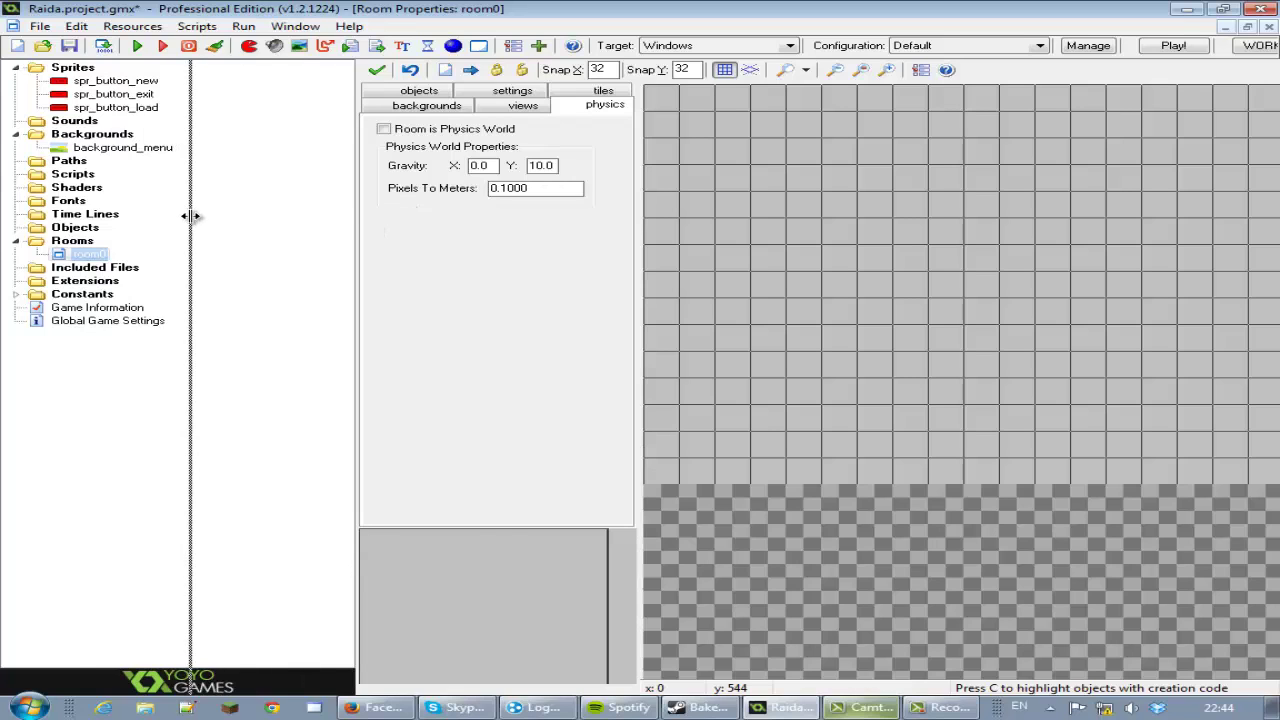
{"action": "left_click", "coordinate": [274, 108]}
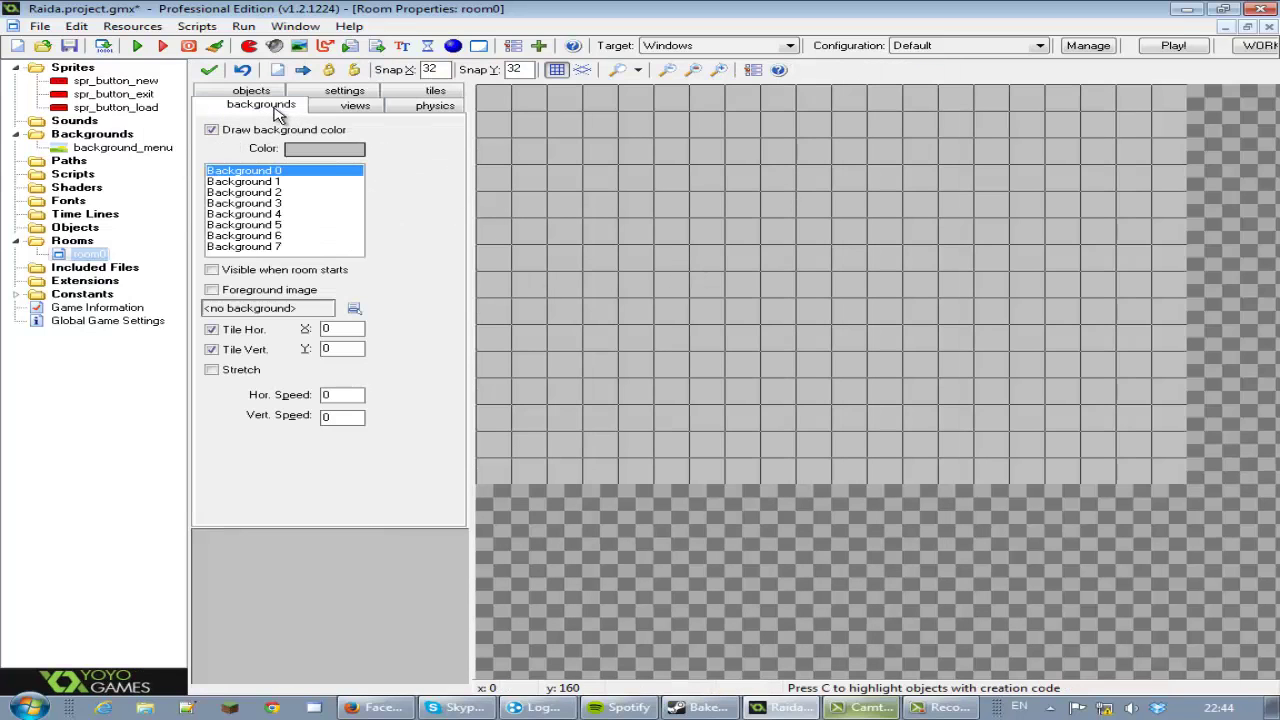
{"action": "left_click", "coordinate": [212, 290]}
{"action": "left_click", "coordinate": [354, 308]}
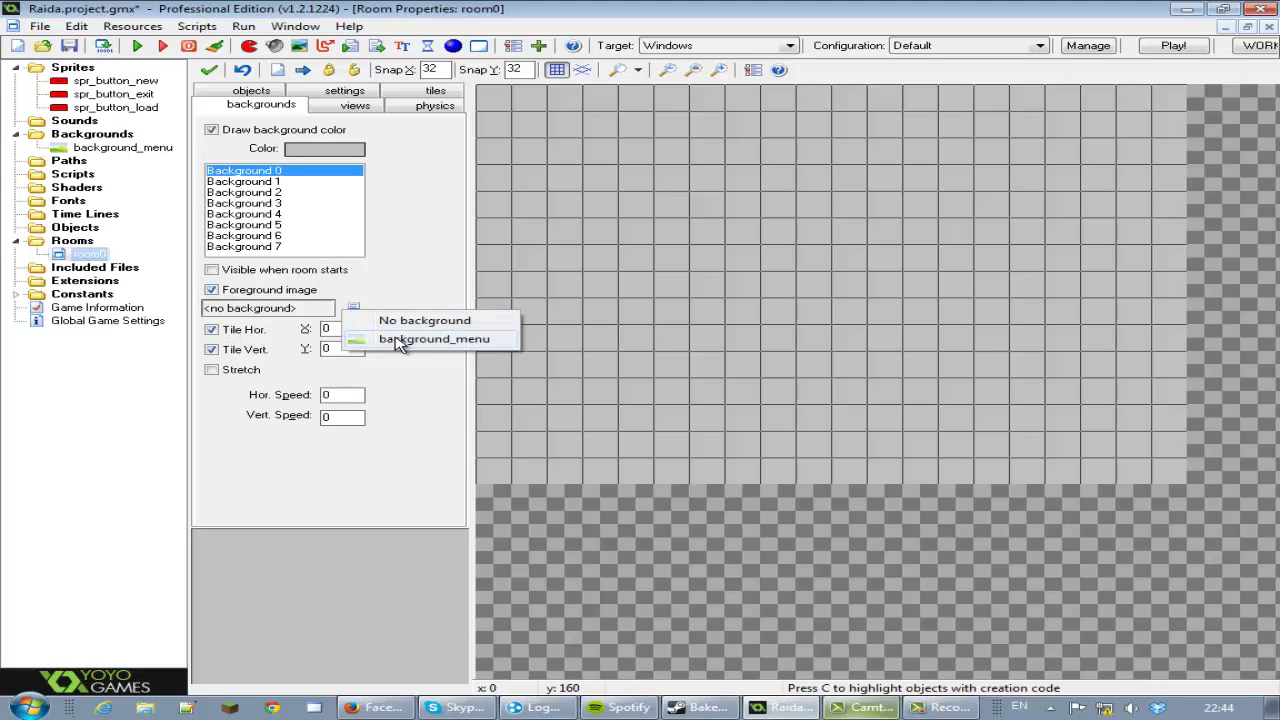
{"action": "left_click", "coordinate": [396, 340]}
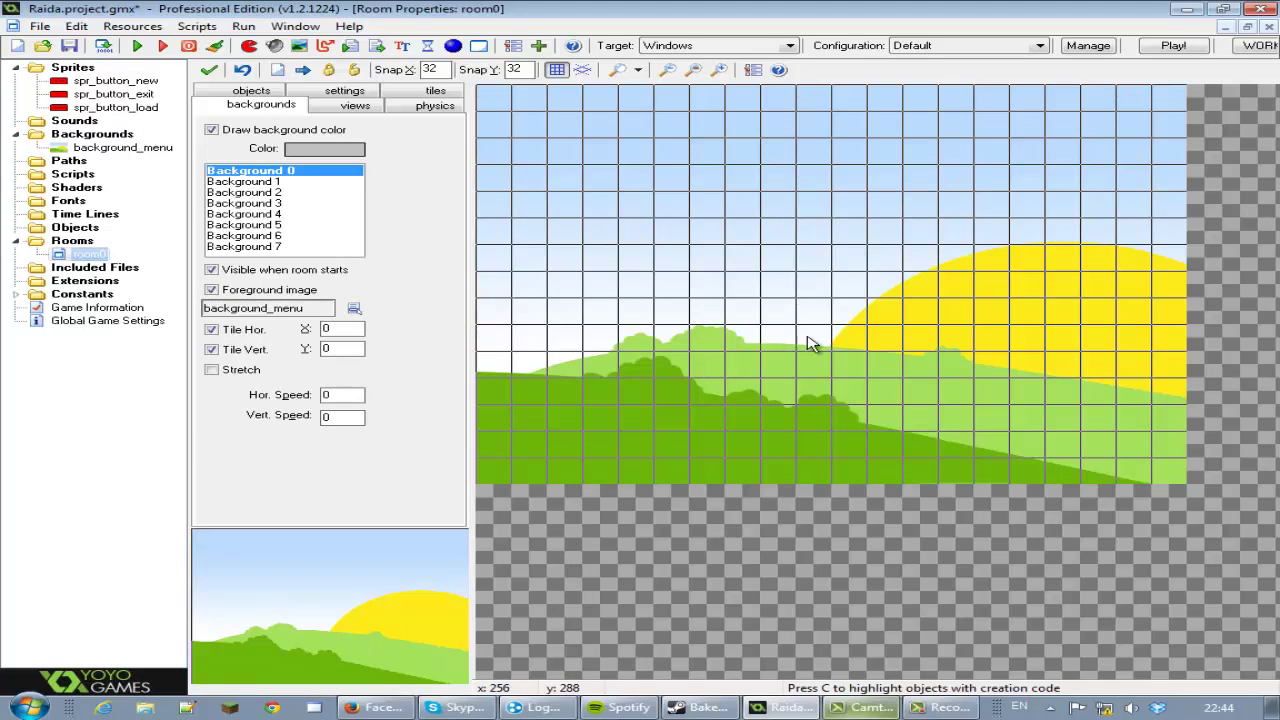
{"action": "left_click", "coordinate": [256, 93]}
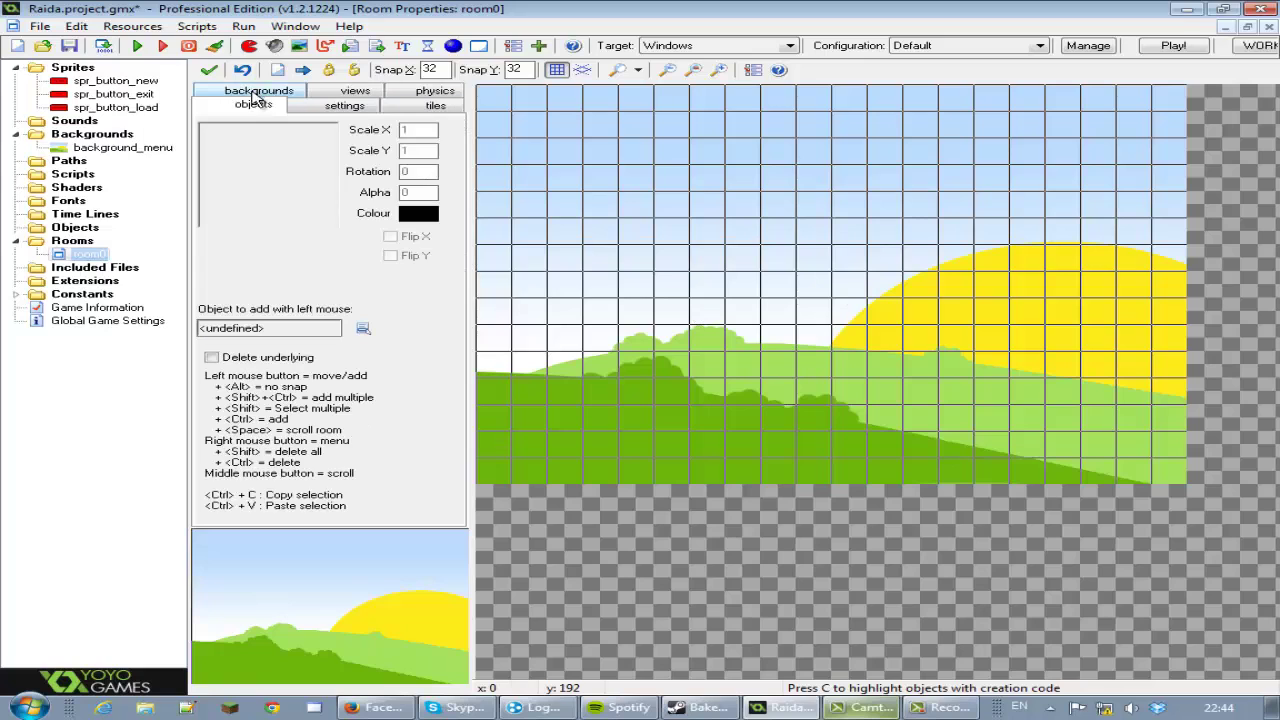
{"action": "left_click", "coordinate": [209, 69]}
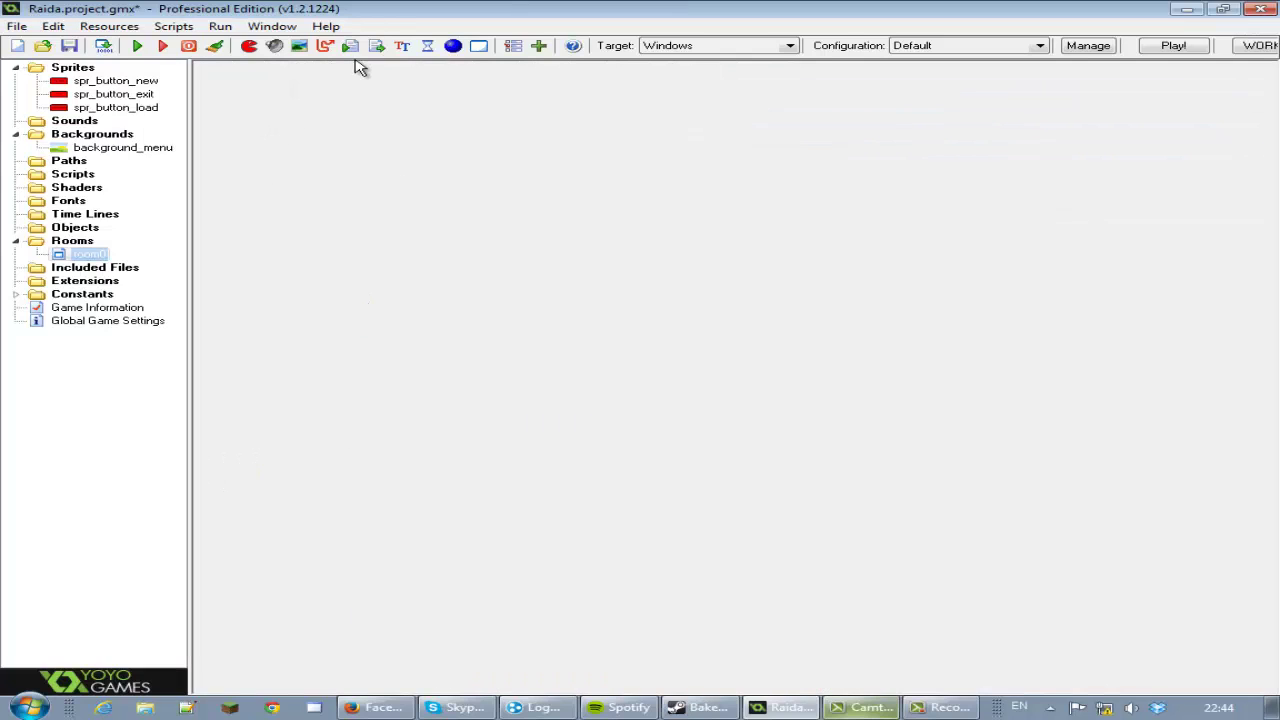
- Create an object named obj_button_new and assign it the spr_button_new sprite
{"action": "left_click", "coordinate": [452, 46]}
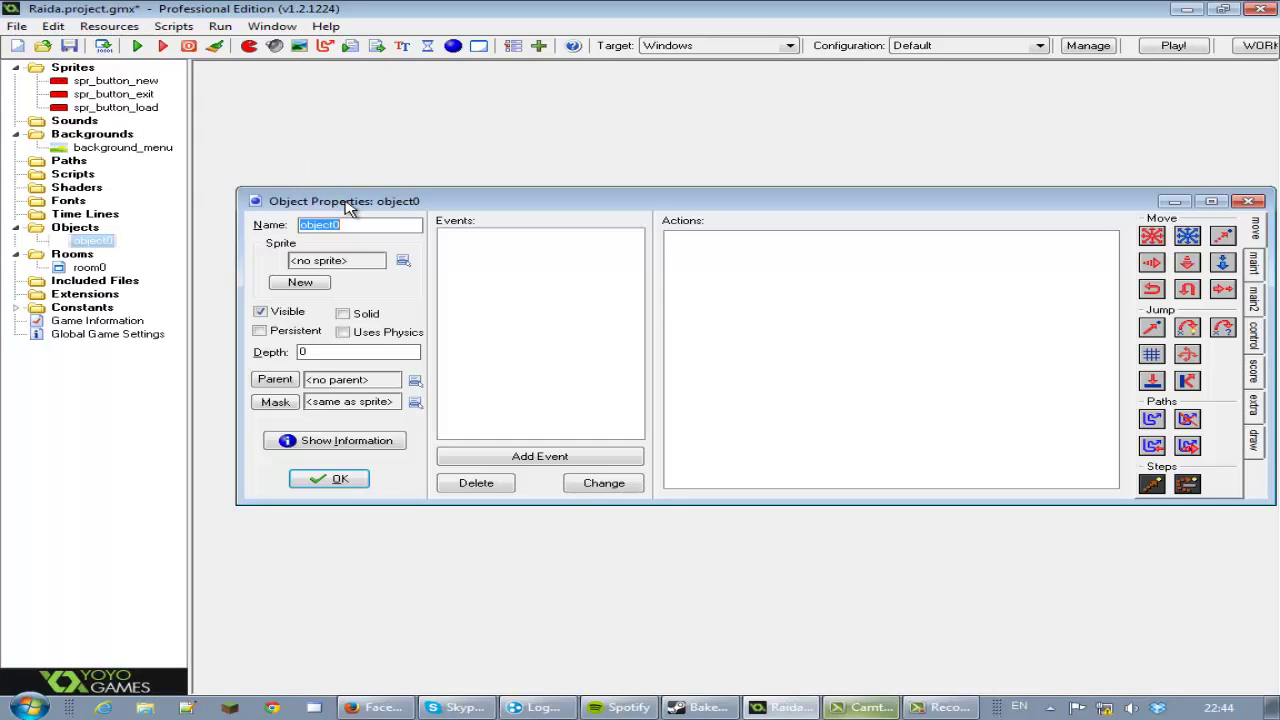
{"action": "type", "text": "obj"}
{"action": "left_click", "coordinate": [403, 260]}
{"action": "left_click", "coordinate": [529, 288]}
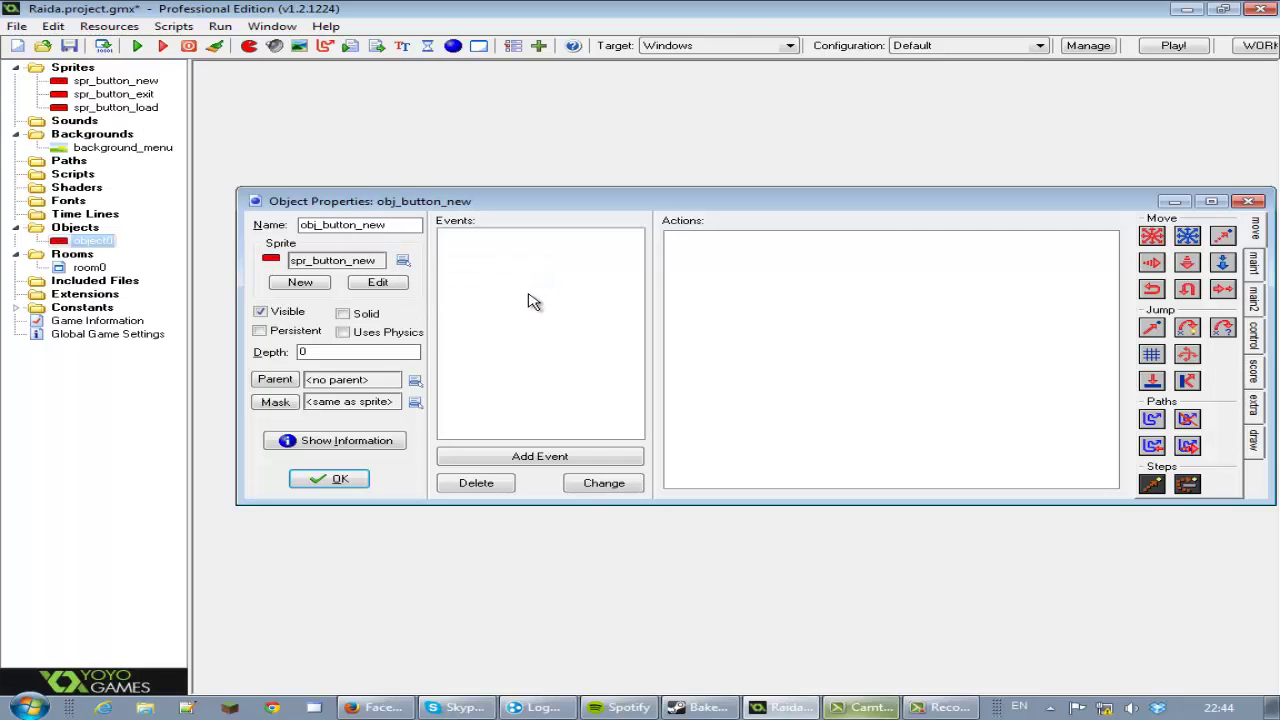
- Add a Left Button mouse event to obj_button_new
{"action": "left_click", "coordinate": [549, 460]}
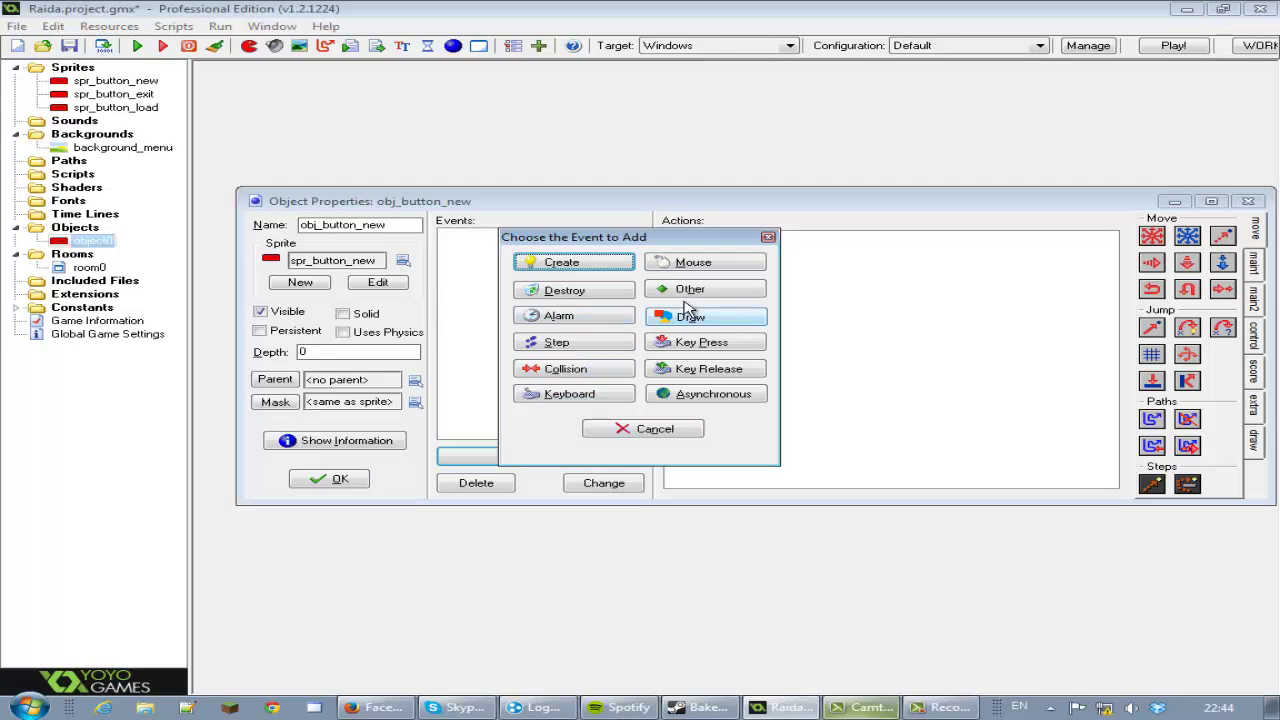
{"action": "left_click", "coordinate": [733, 265]}
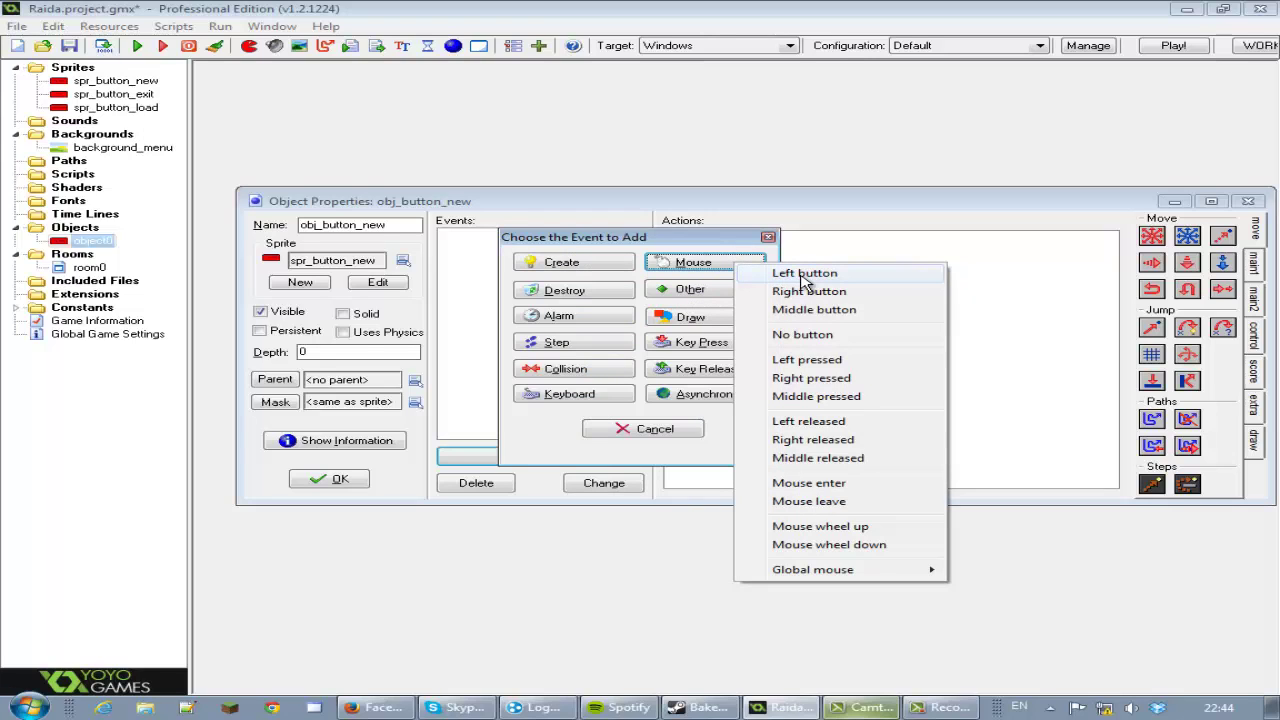
{"action": "left_click", "coordinate": [804, 276]}
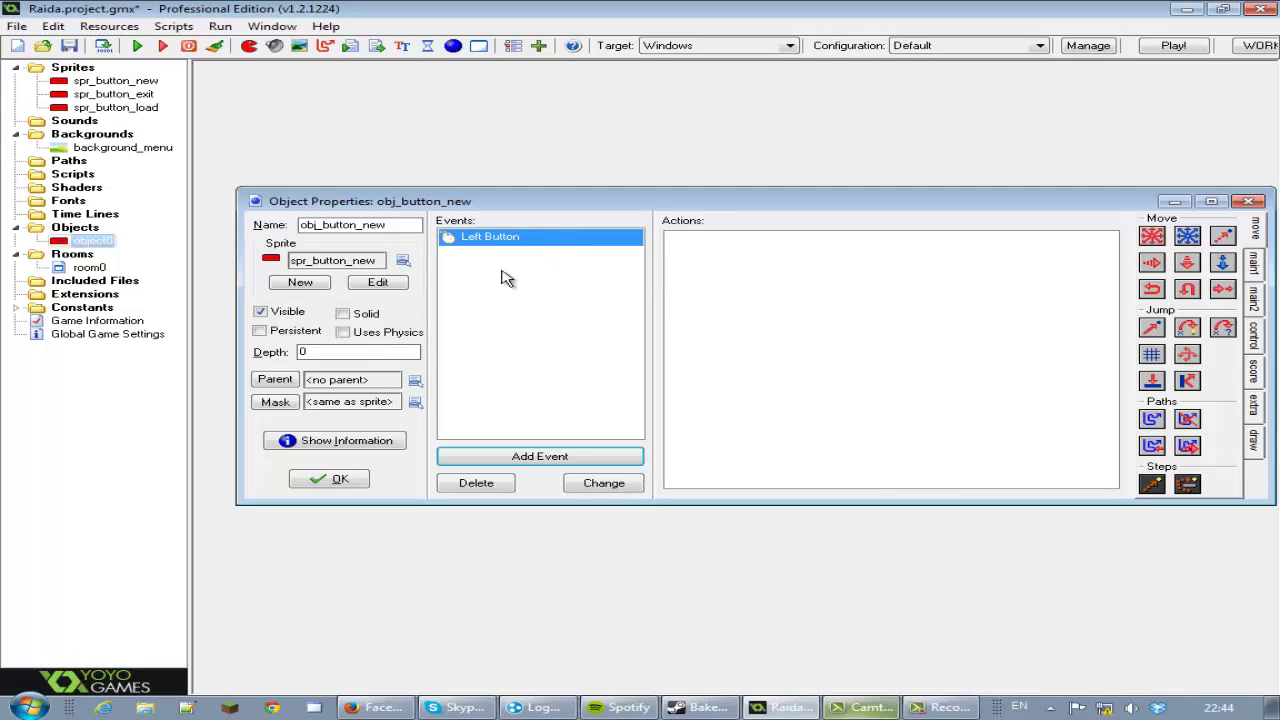
- Add an Execute Code action containing room_goto(room_new); to the Left Button event, and confirm the code and the object
{"action": "left_click", "coordinate": [1256, 338]}
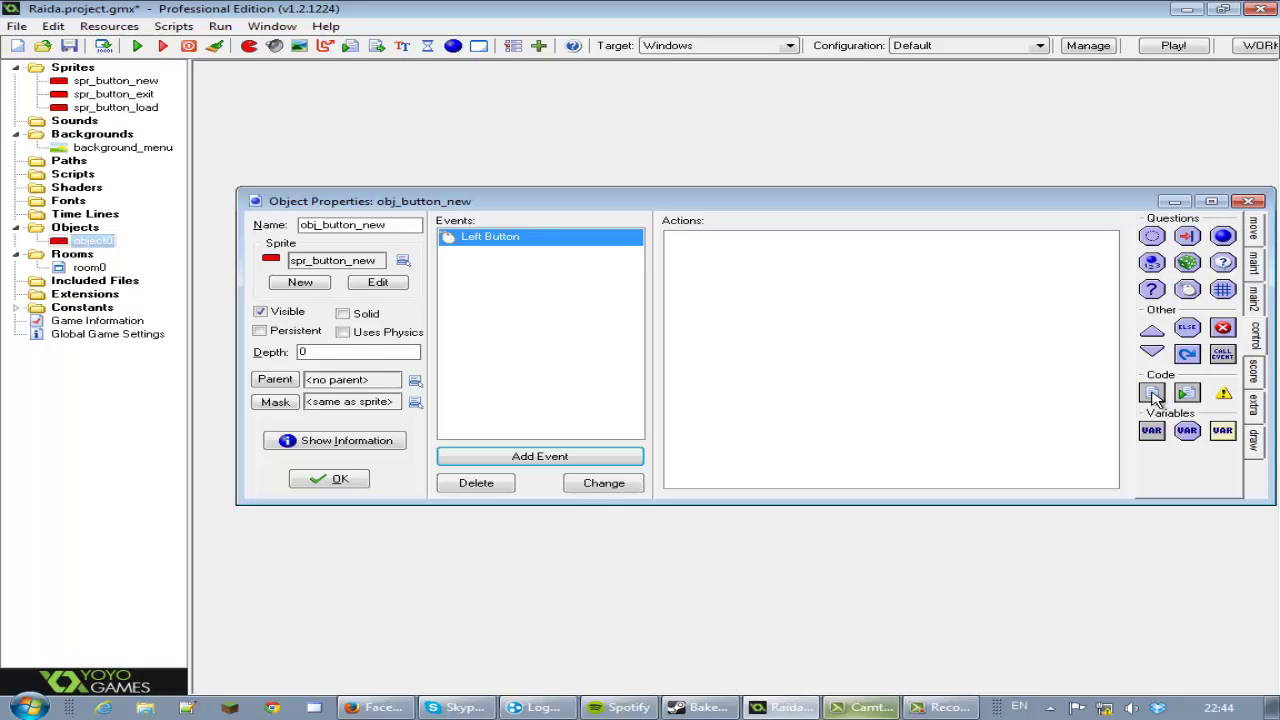
{"action": "left_click_drag", "start_coordinate": [1155, 398], "coordinate": [896, 292]}
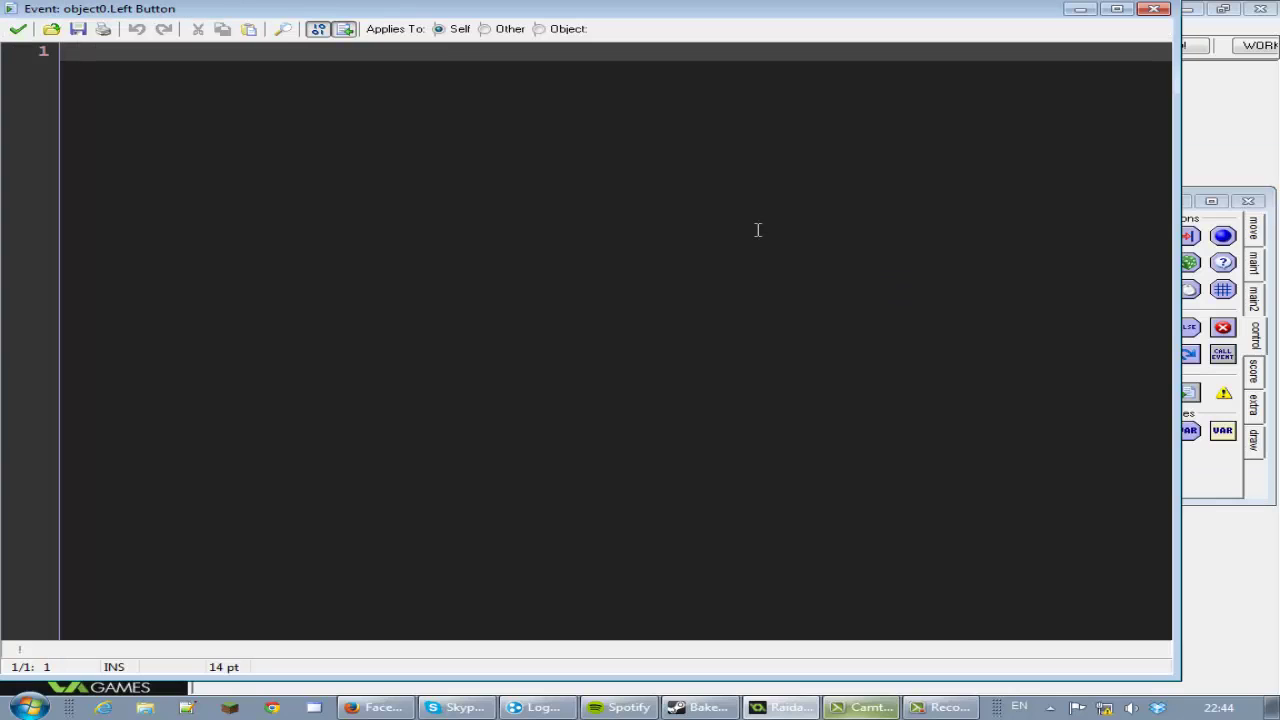
{"action": "type", "text": "room"}
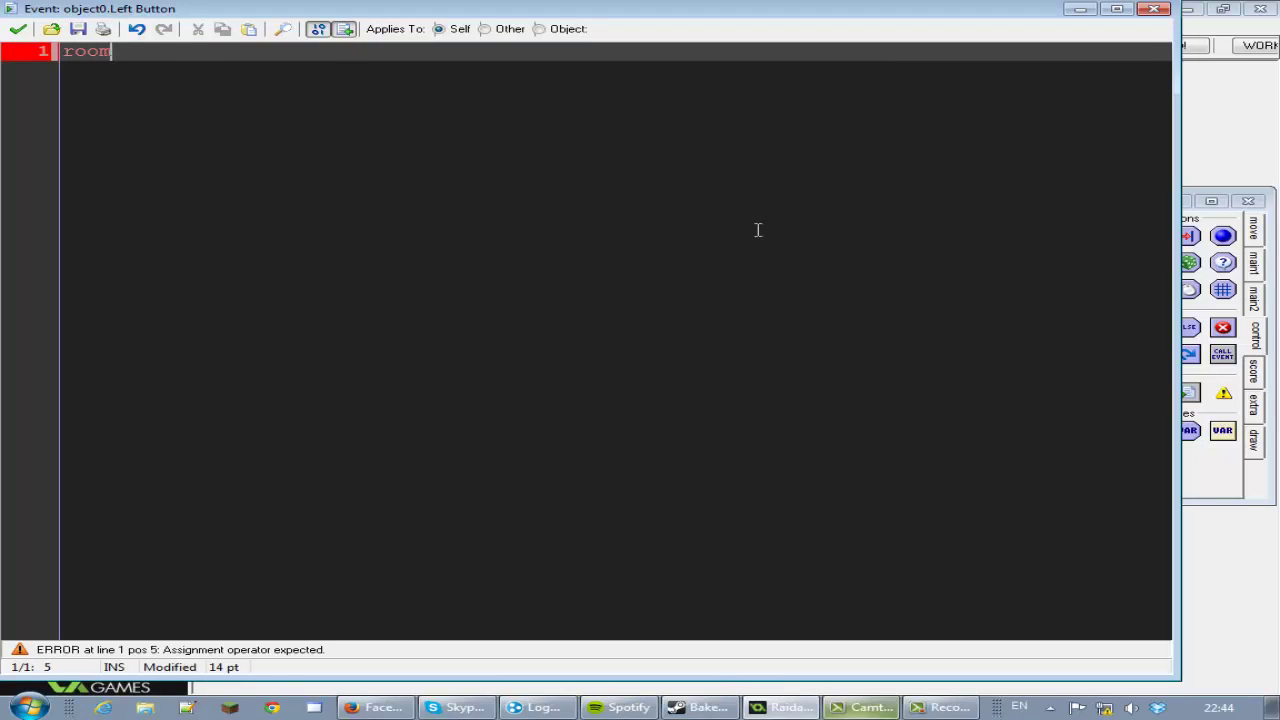
{"action": "type", "text": "_goto"}
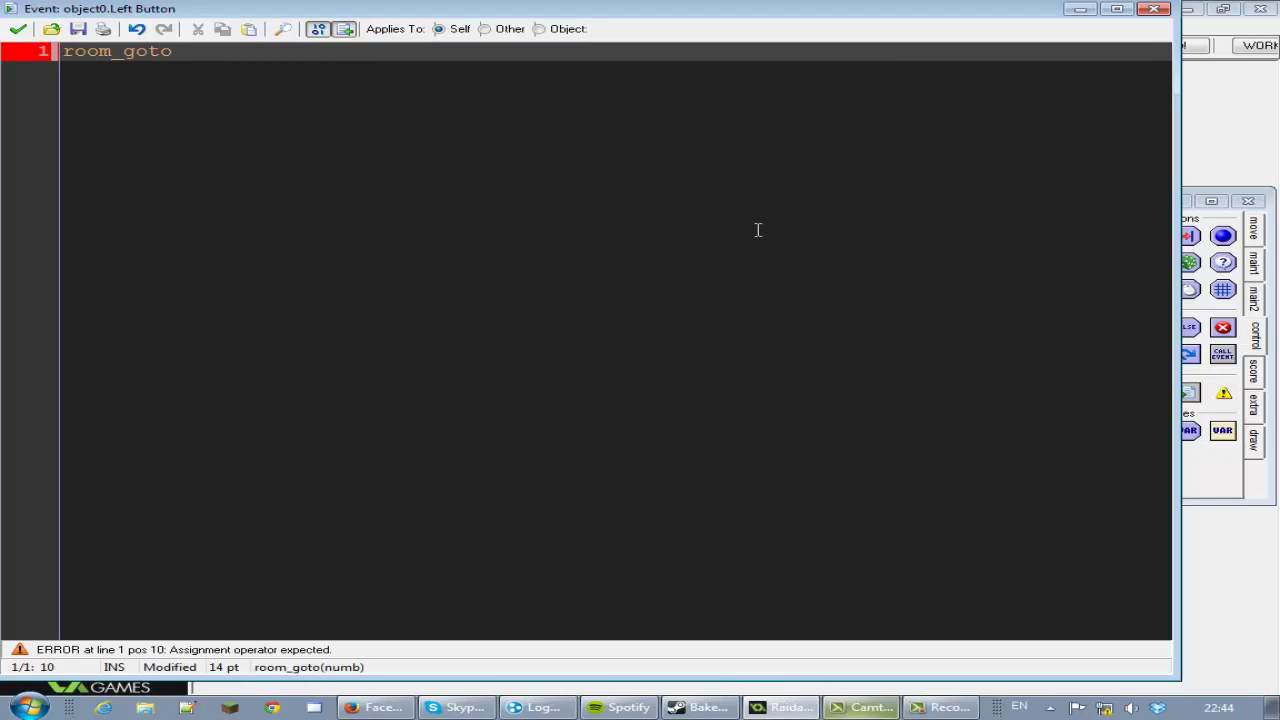
{"action": "type", "text": "()"}
{"action": "key", "text": "Left"}
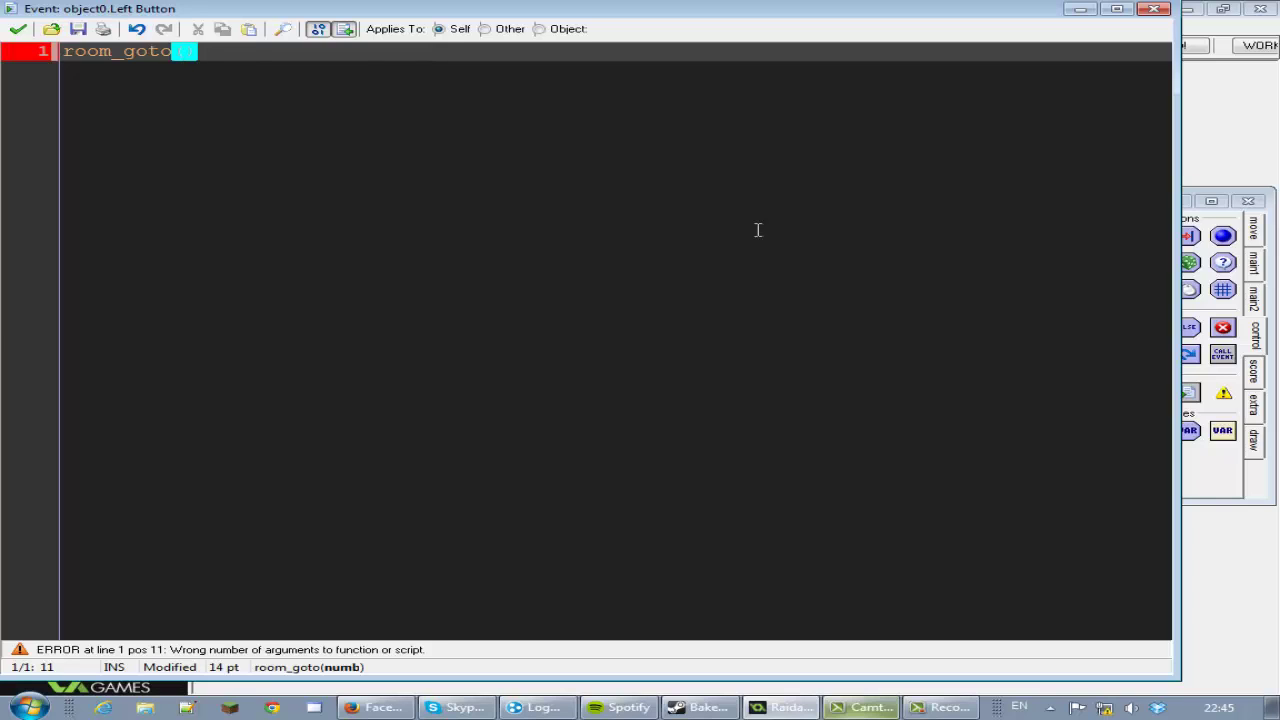
{"action": "type", "text": "room_new"}
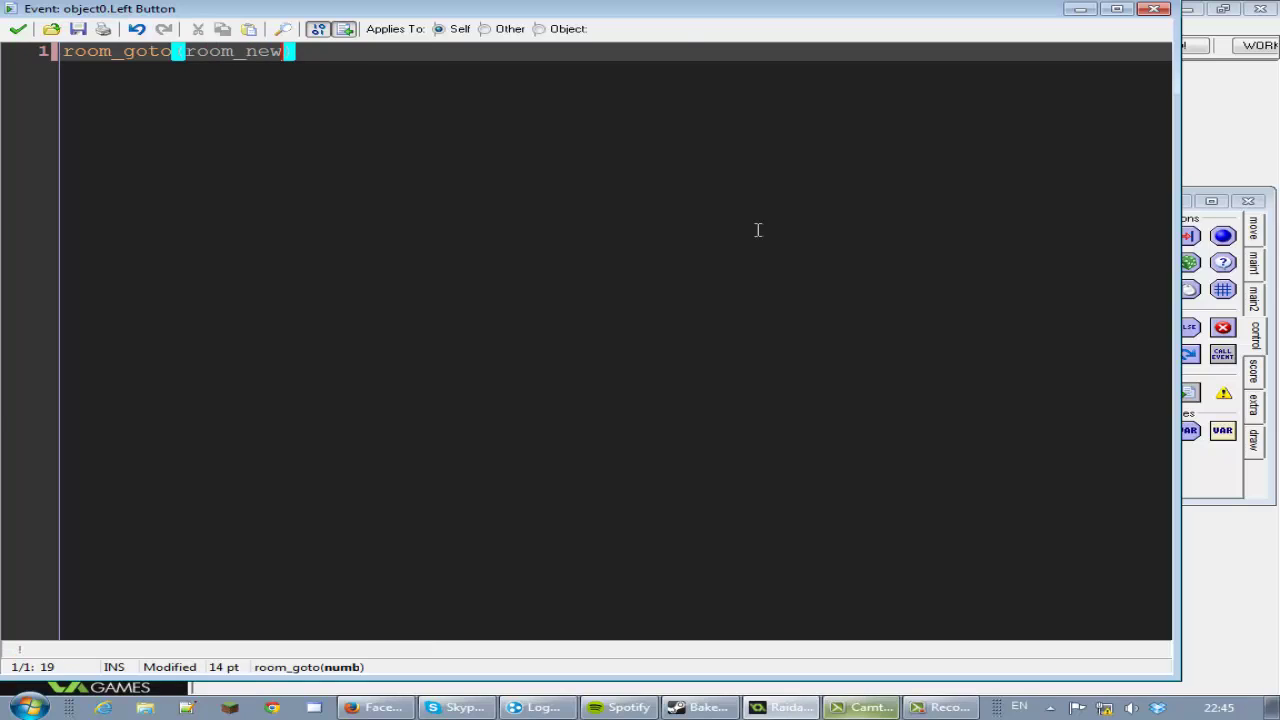
{"action": "key", "text": "End"}
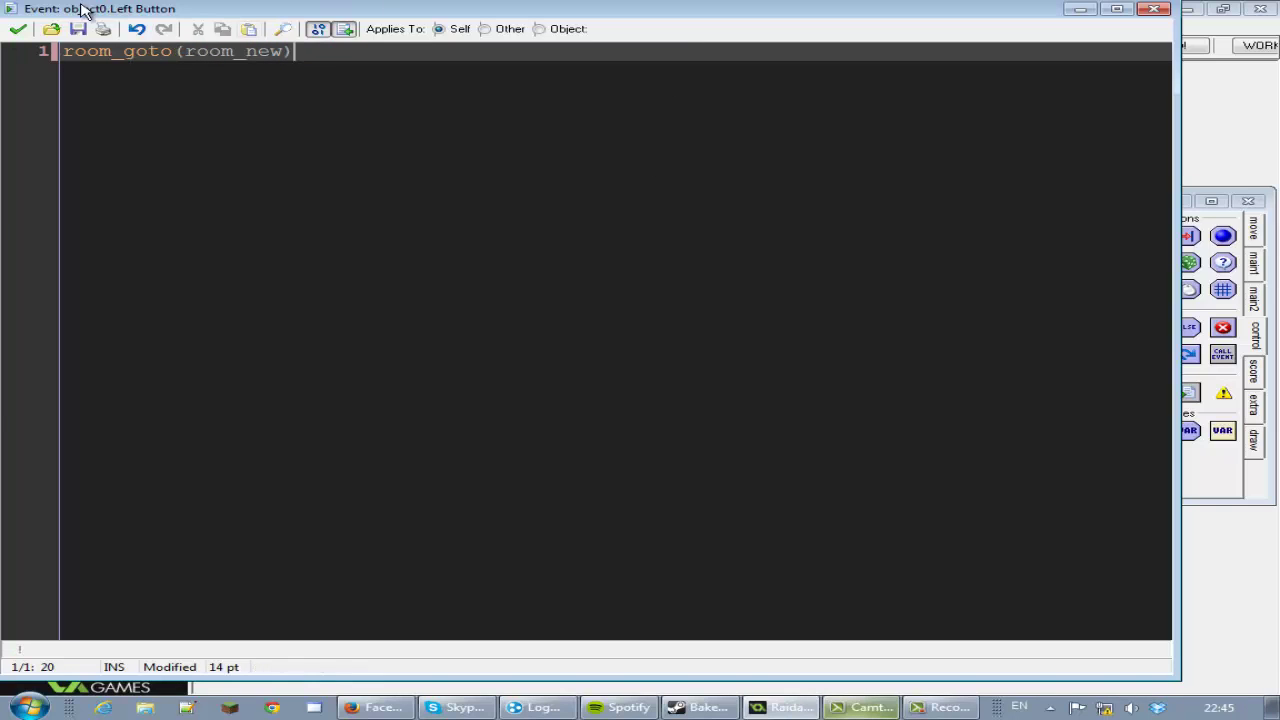
{"action": "type", "text": ";"}
{"action": "left_click", "coordinate": [18, 28]}
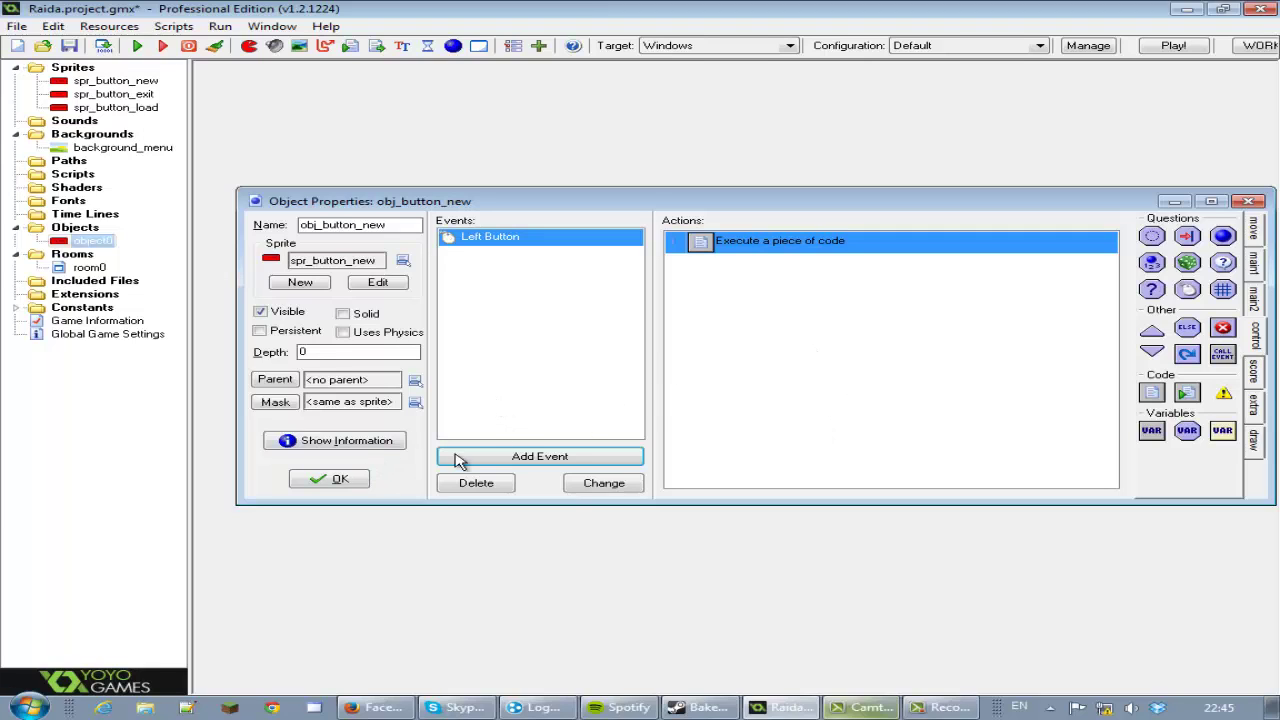
{"action": "left_click", "coordinate": [336, 479]}
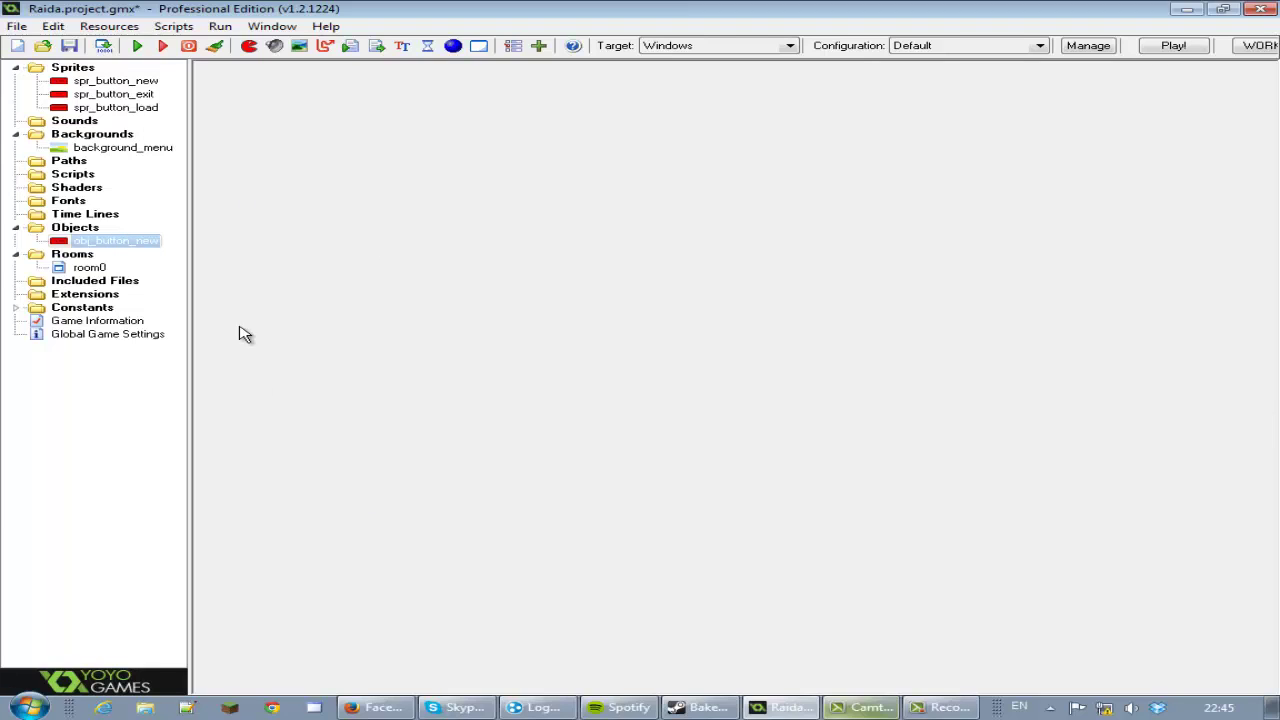
- Create an object named obj_button_load and assign it the spr_button_load sprite
{"action": "left_click", "coordinate": [455, 46]}
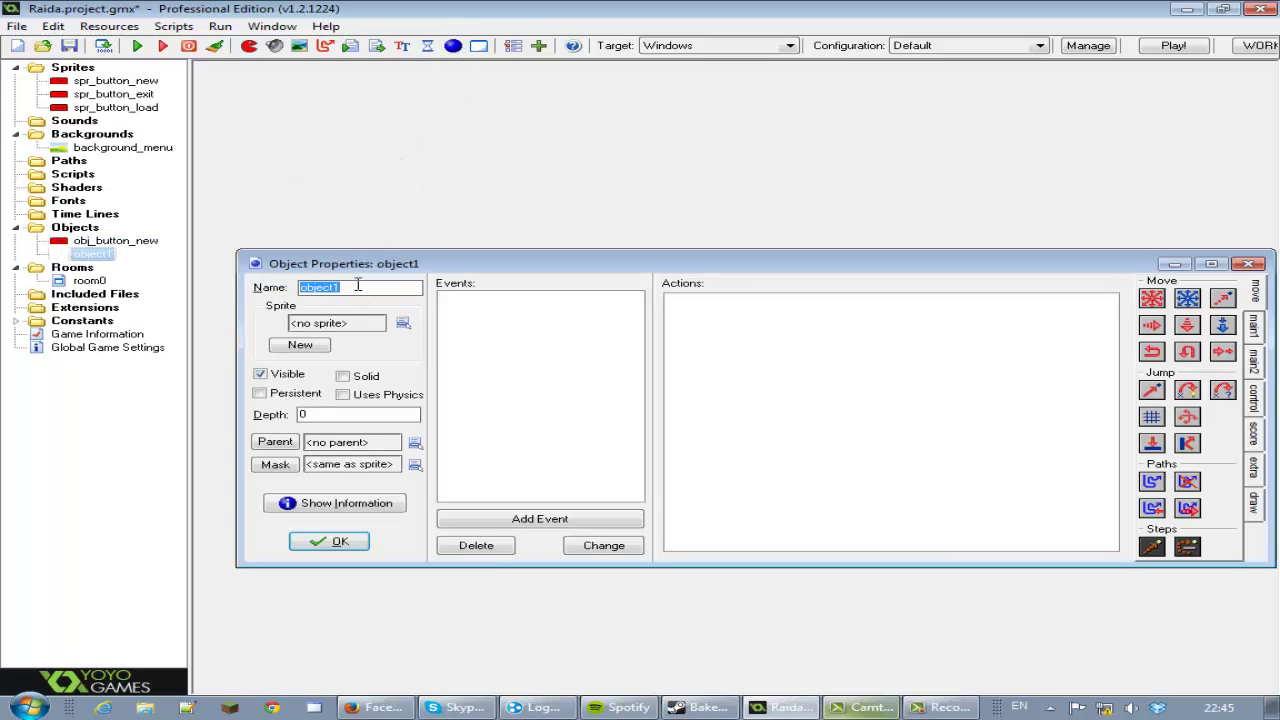
{"action": "type", "text": "obj_button_load"}
{"action": "left_click", "coordinate": [403, 323]}
{"action": "left_click", "coordinate": [500, 393]}
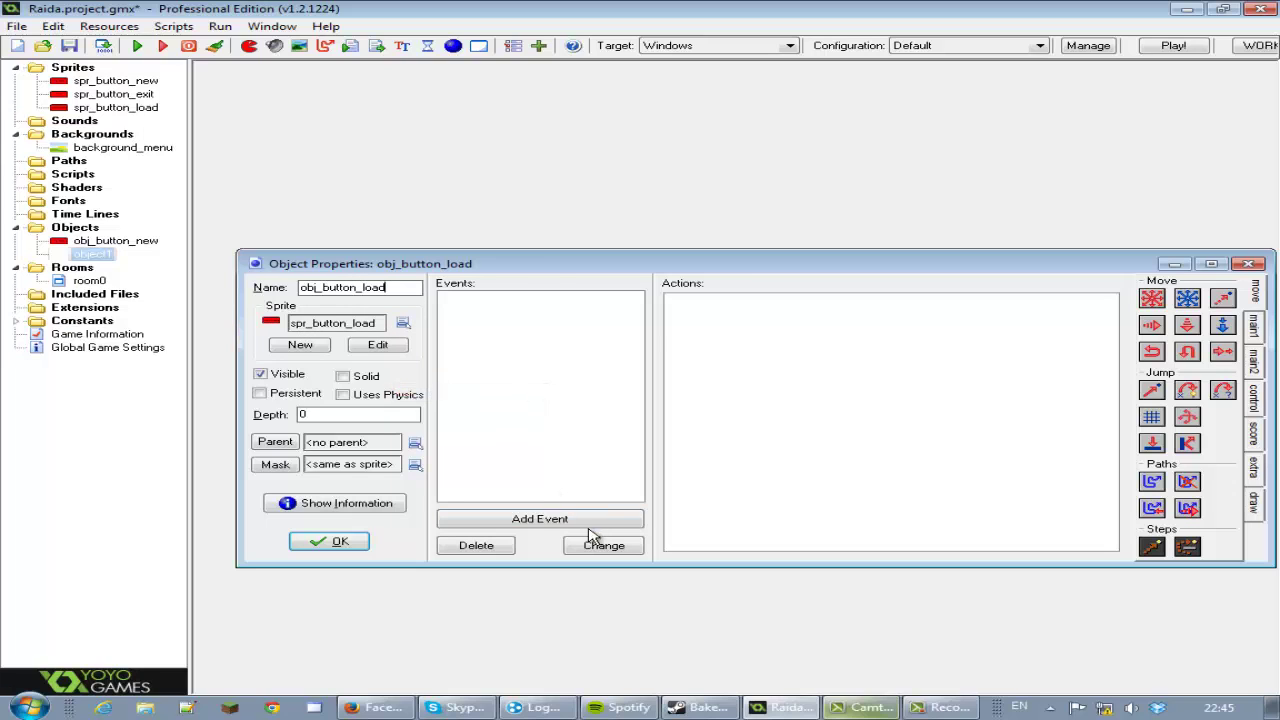
- Add a Left Button mouse event to obj_button_load
{"action": "left_click", "coordinate": [584, 523]}
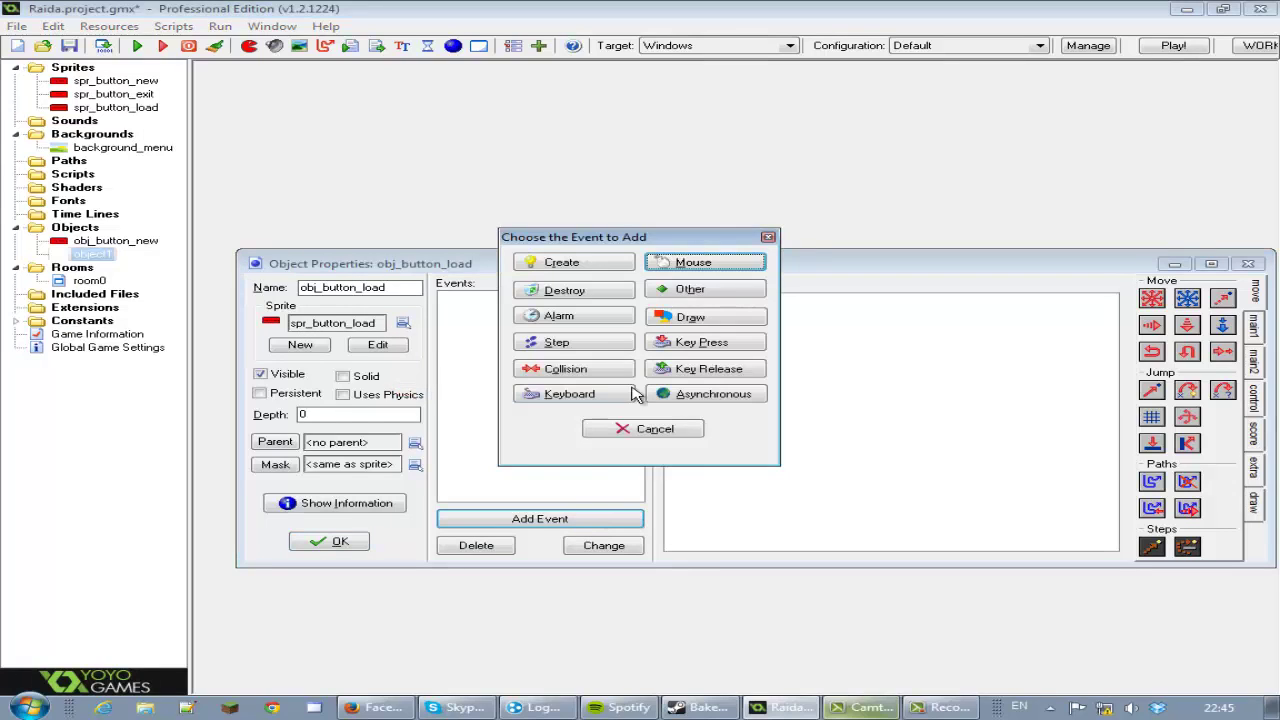
{"action": "left_click", "coordinate": [727, 264]}
{"action": "left_click", "coordinate": [803, 273]}
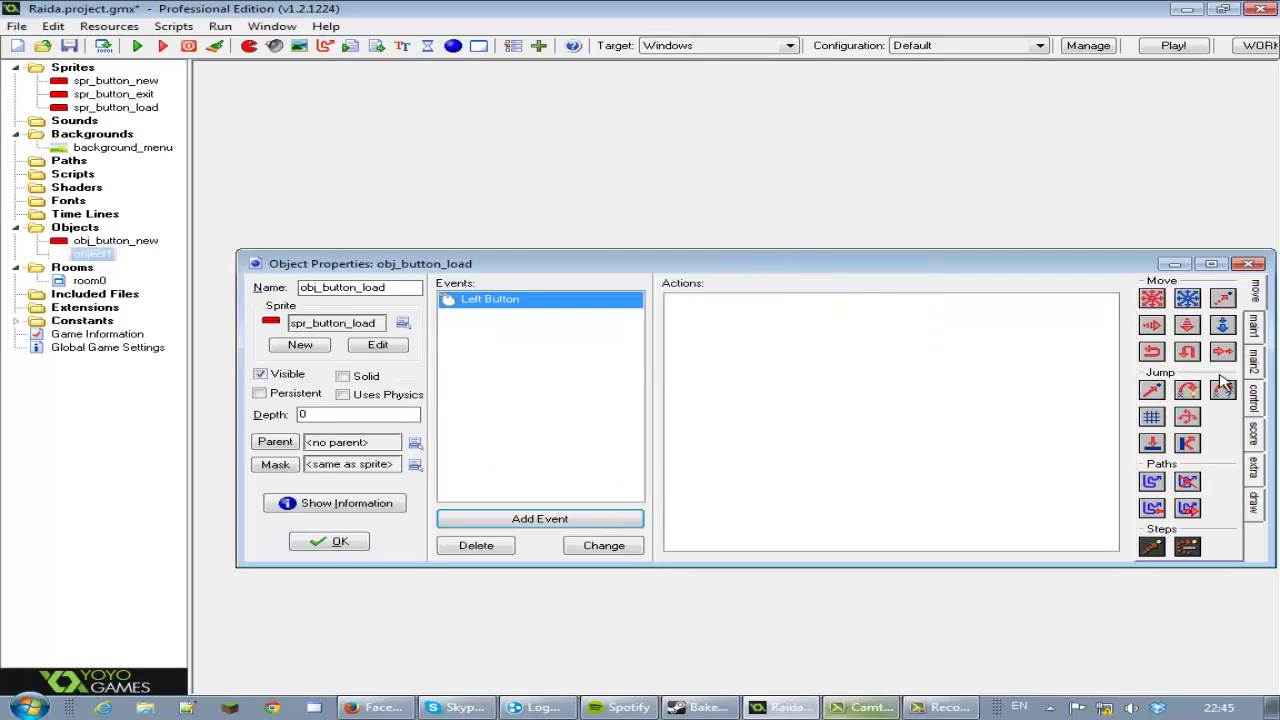
- Add an Execute Code action containing game_load() to the load button's Left Button event and close the code editor
{"action": "left_click", "coordinate": [1256, 398]}
{"action": "left_click_drag", "start_coordinate": [1155, 447], "coordinate": [1013, 428]}
{"action": "type", "text": "game"}
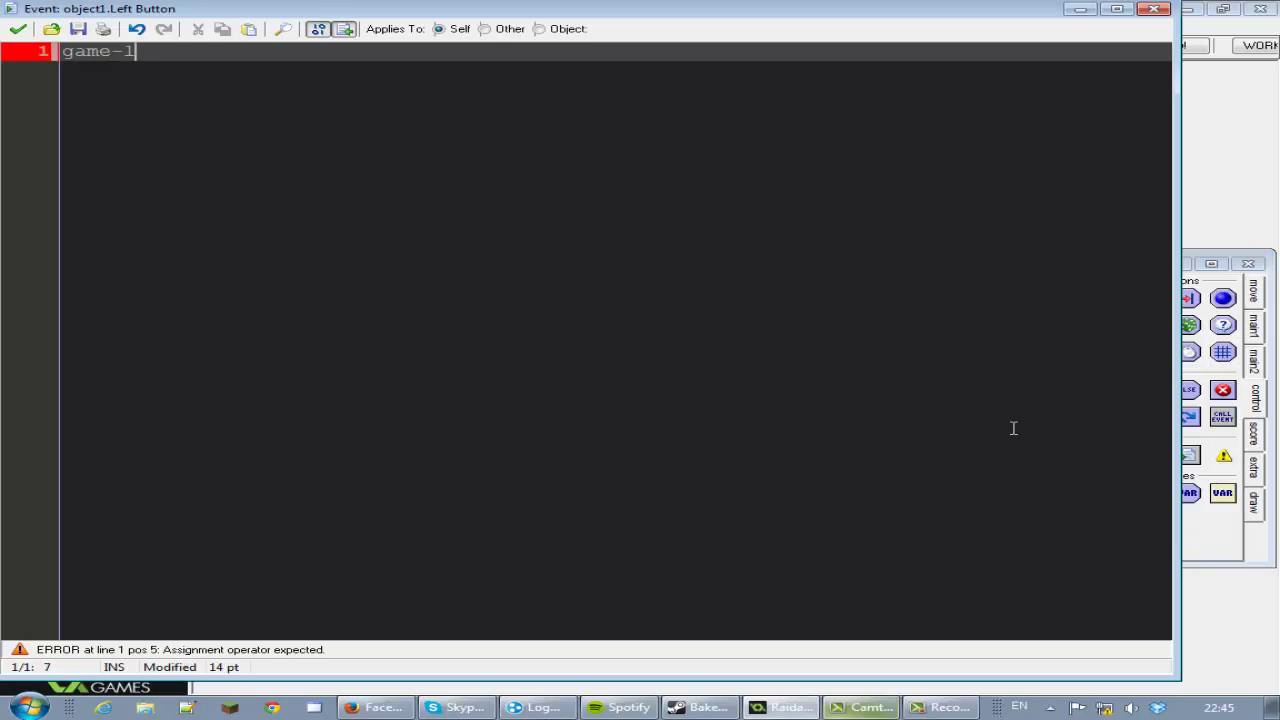
{"action": "type", "text": "_load"}
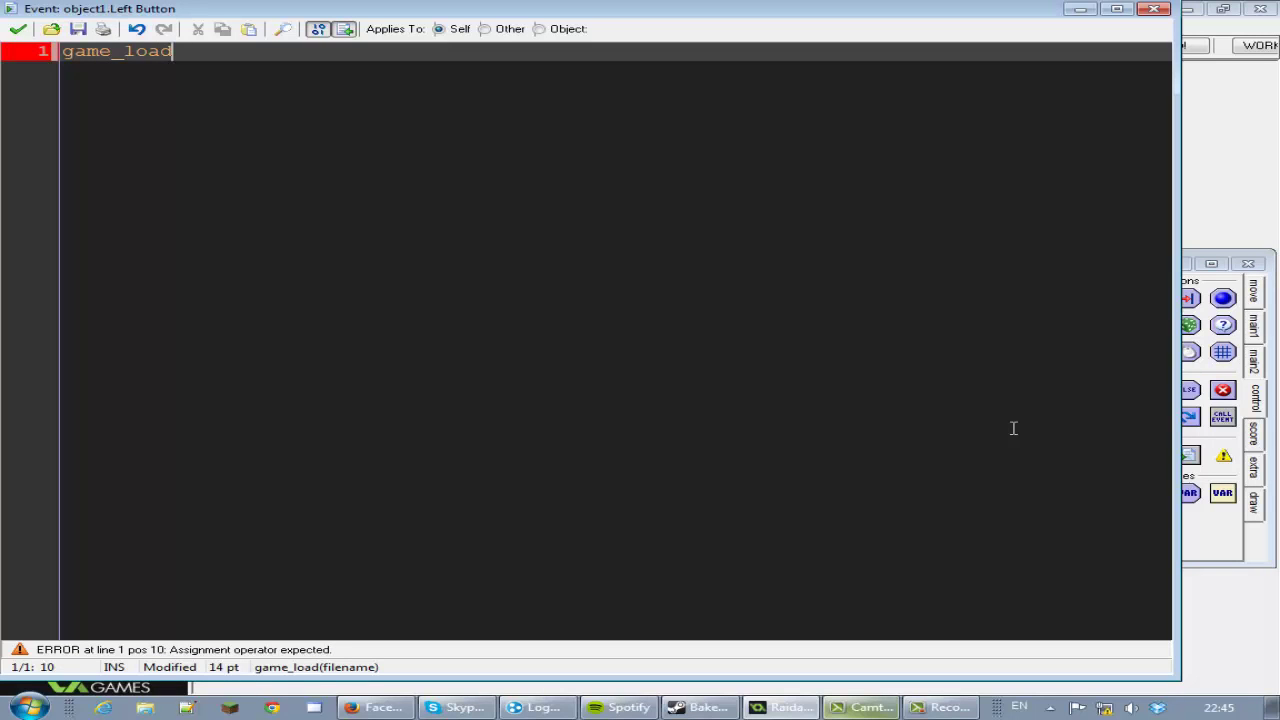
{"action": "type", "text": "()"}
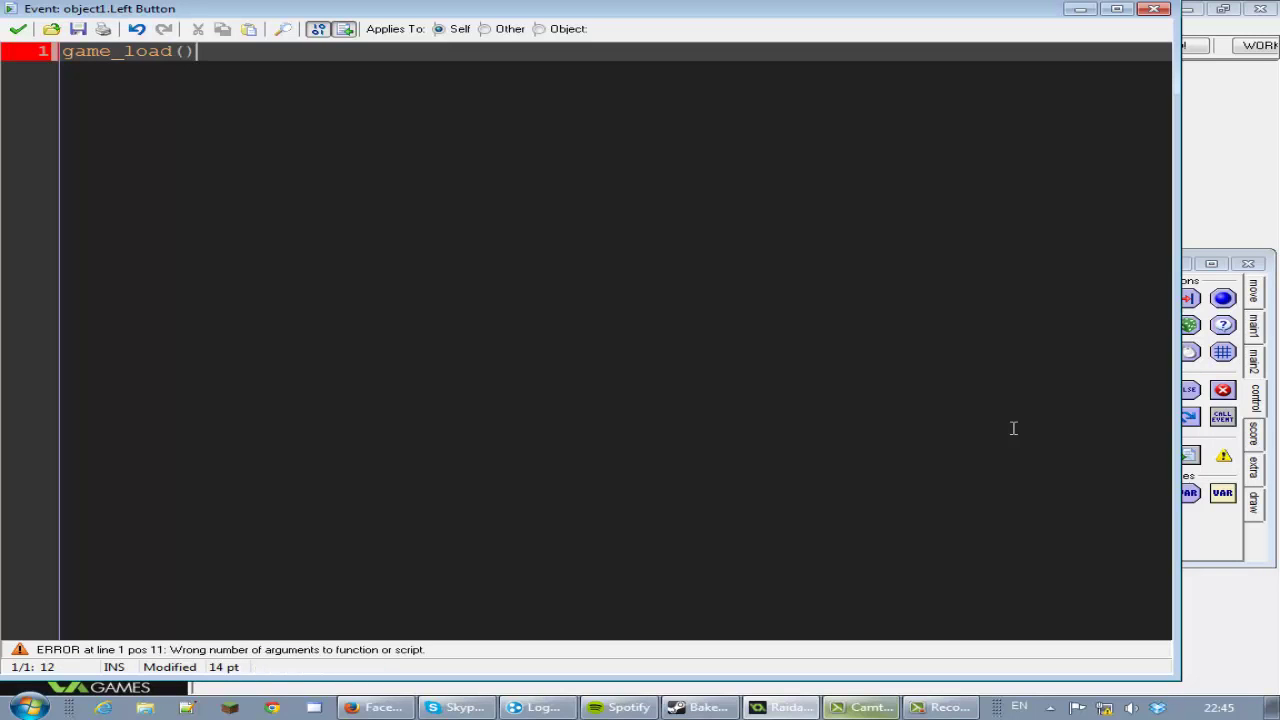
{"action": "key", "text": "Left"}
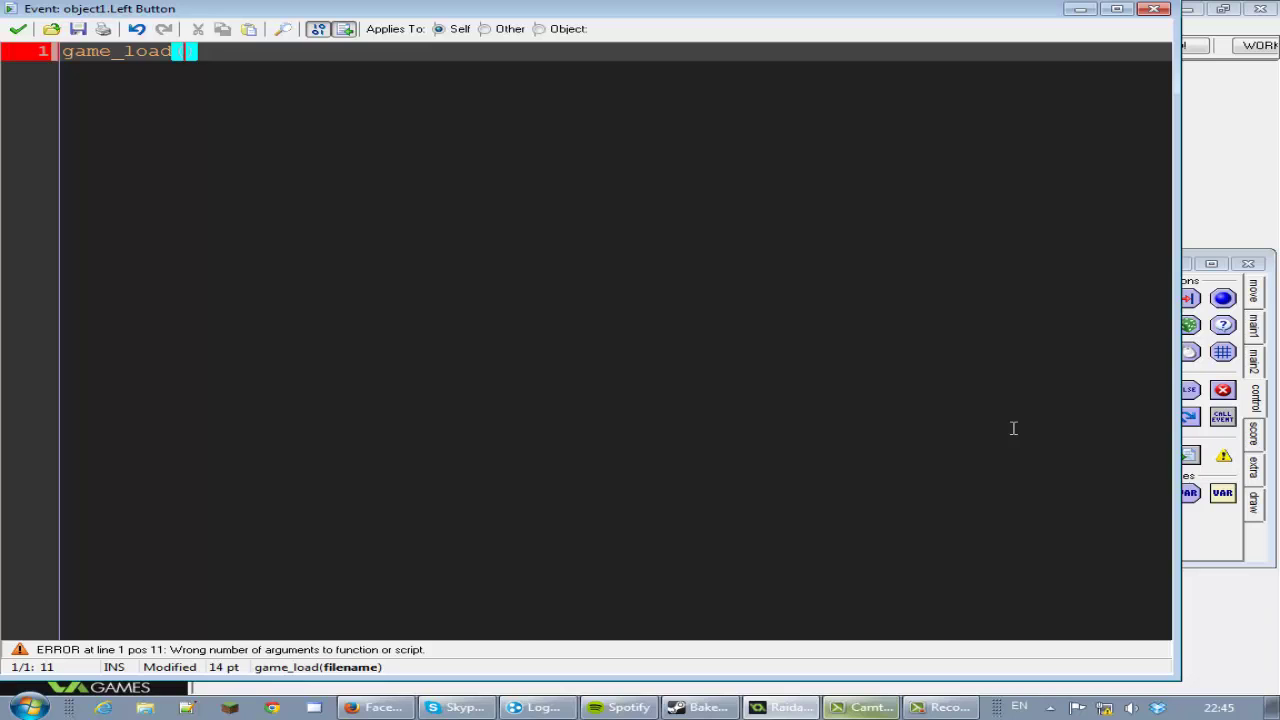
{"action": "left_click", "coordinate": [1154, 8]}
- Add a Load Game action to the Left Button event to check its default file name, and remove the action again
{"action": "left_click", "coordinate": [1258, 362]}
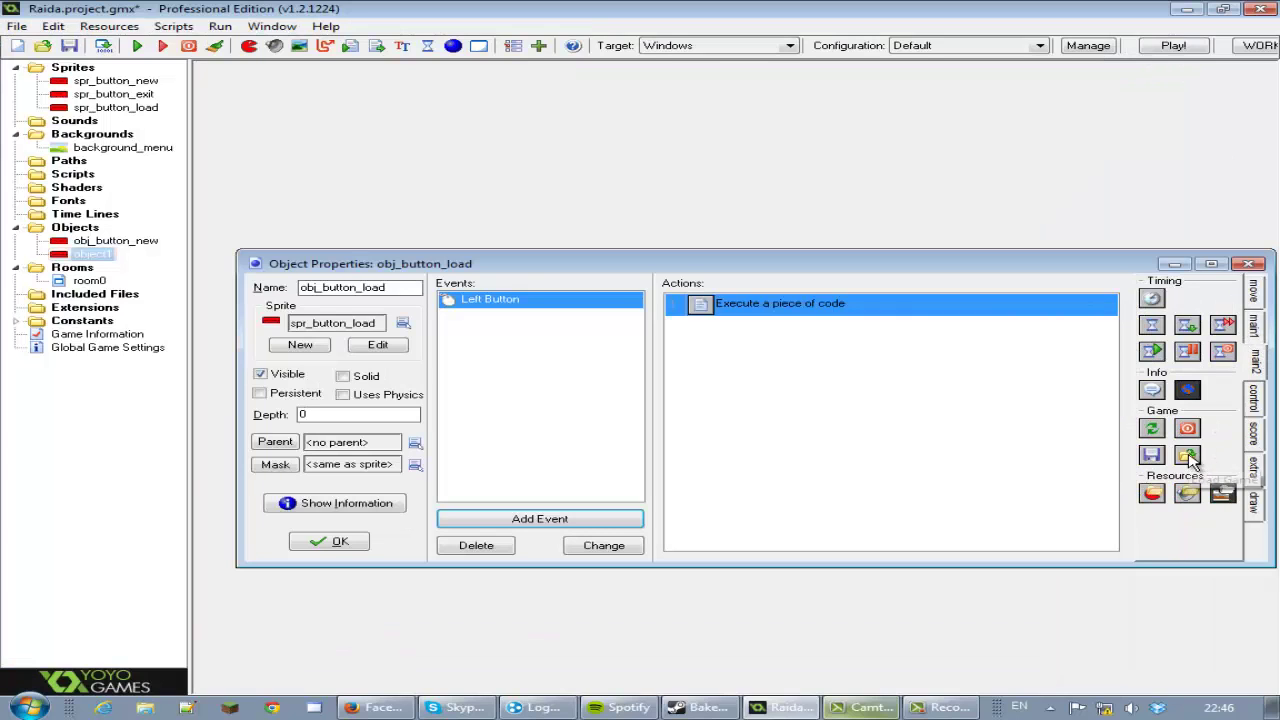
{"action": "left_click_drag", "start_coordinate": [1188, 455], "coordinate": [995, 450]}
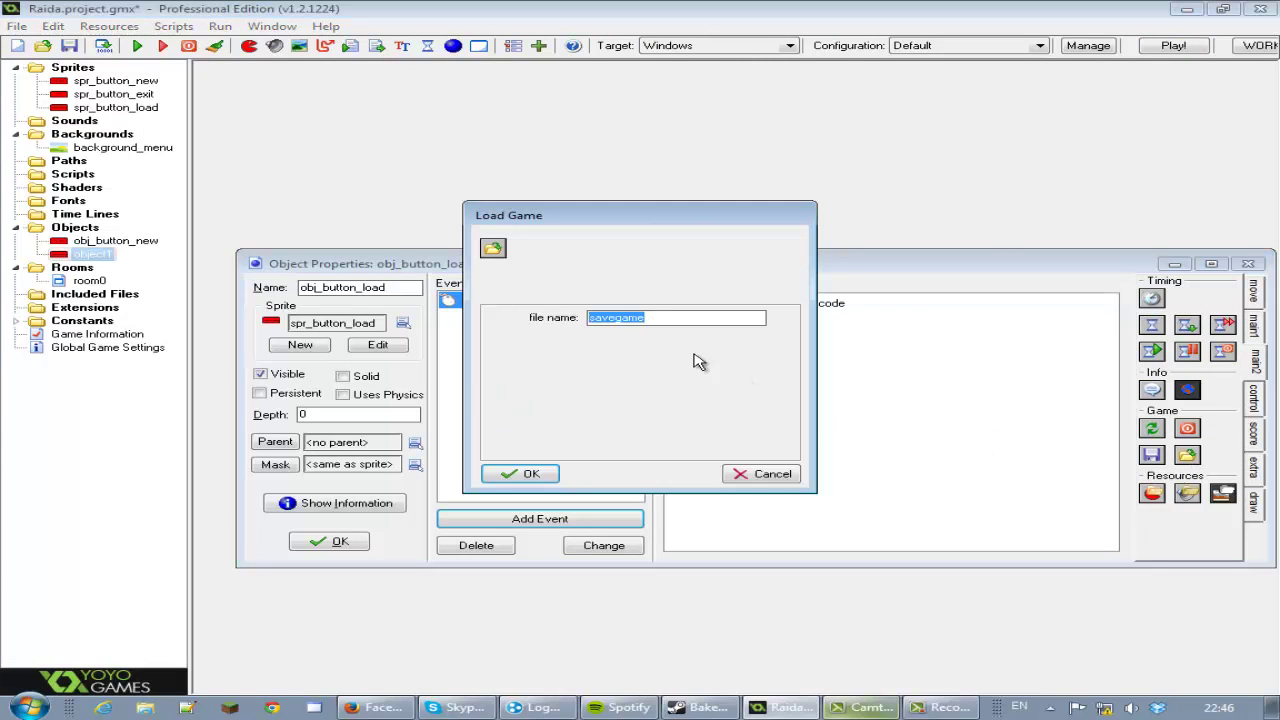
{"action": "left_click", "coordinate": [757, 474]}
{"action": "left_click", "coordinate": [766, 328]}
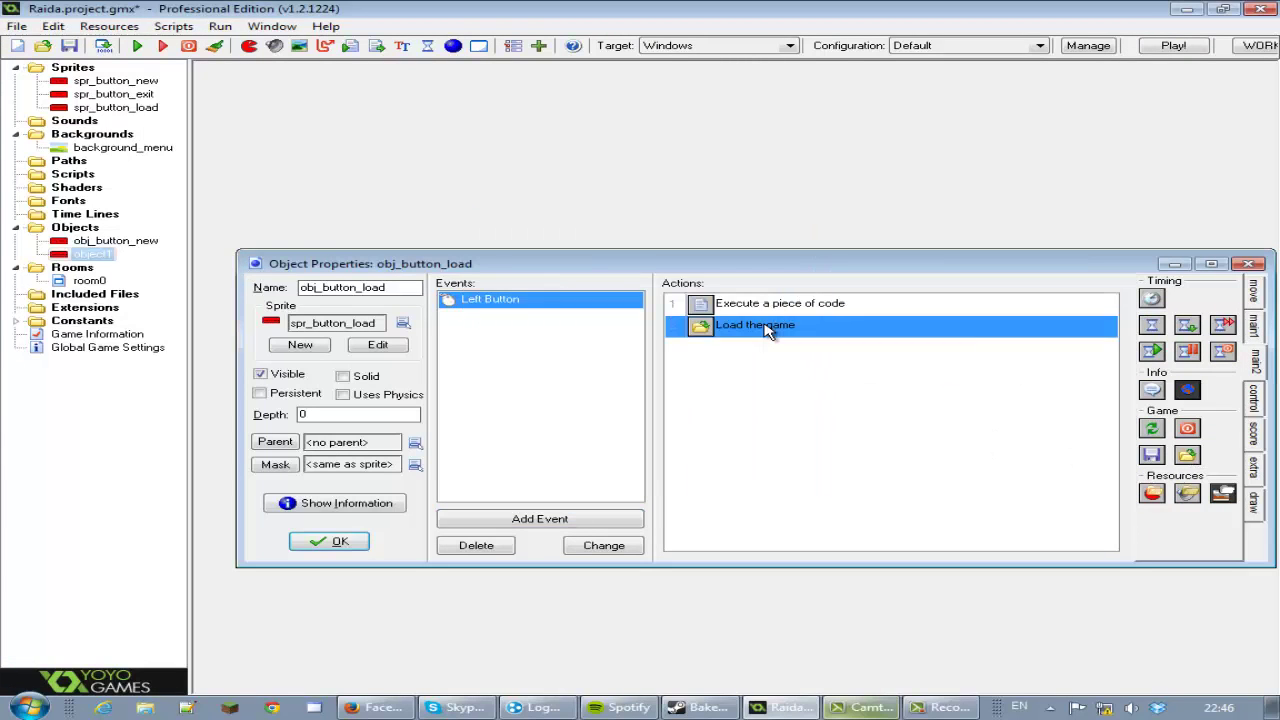
{"action": "right_click", "coordinate": [766, 330]}
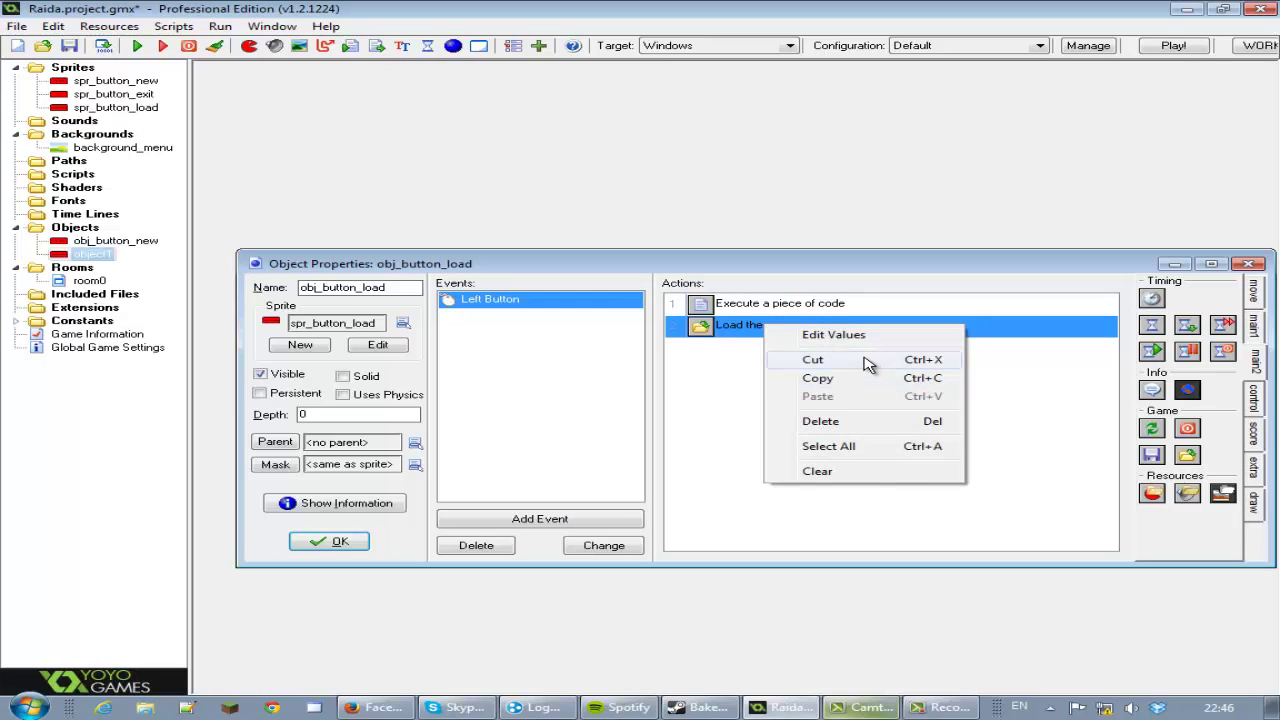
{"action": "left_click", "coordinate": [813, 359]}
- Complete the load button's code as game_load(savegame) and confirm it
{"action": "double_click", "coordinate": [780, 305]}
{"action": "left_click", "coordinate": [184, 52]}
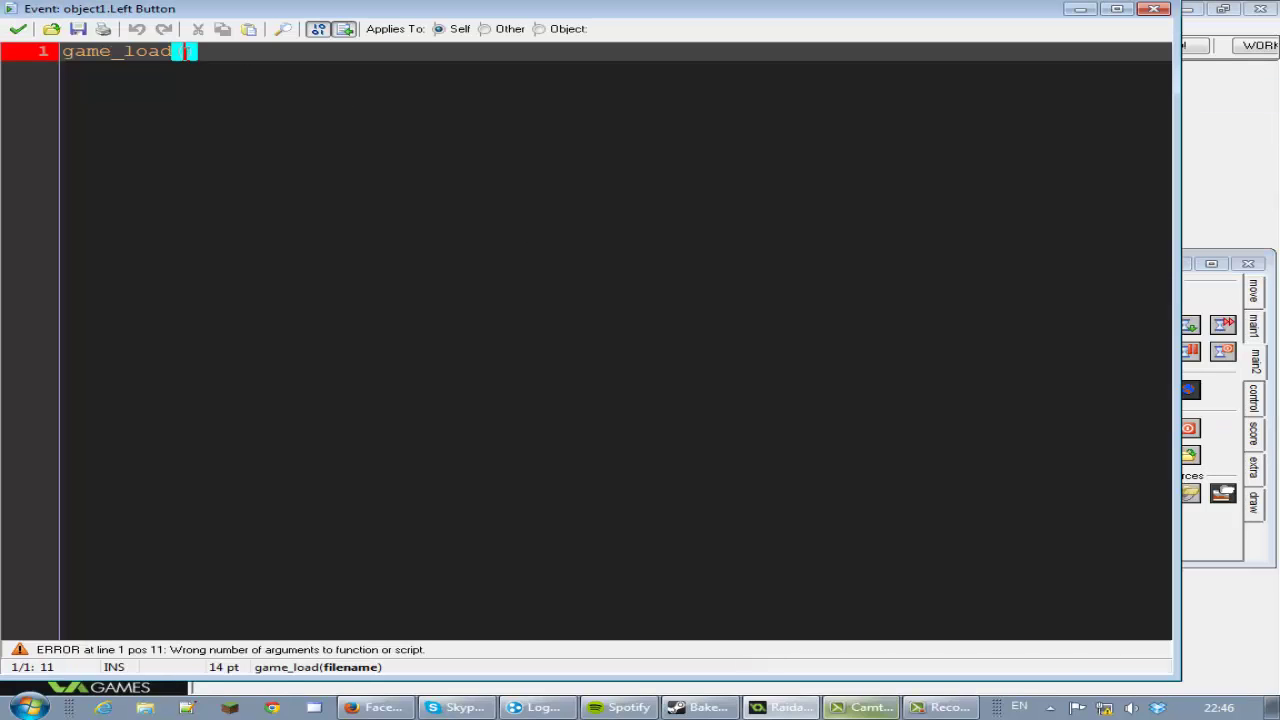
{"action": "type", "text": "savegame"}
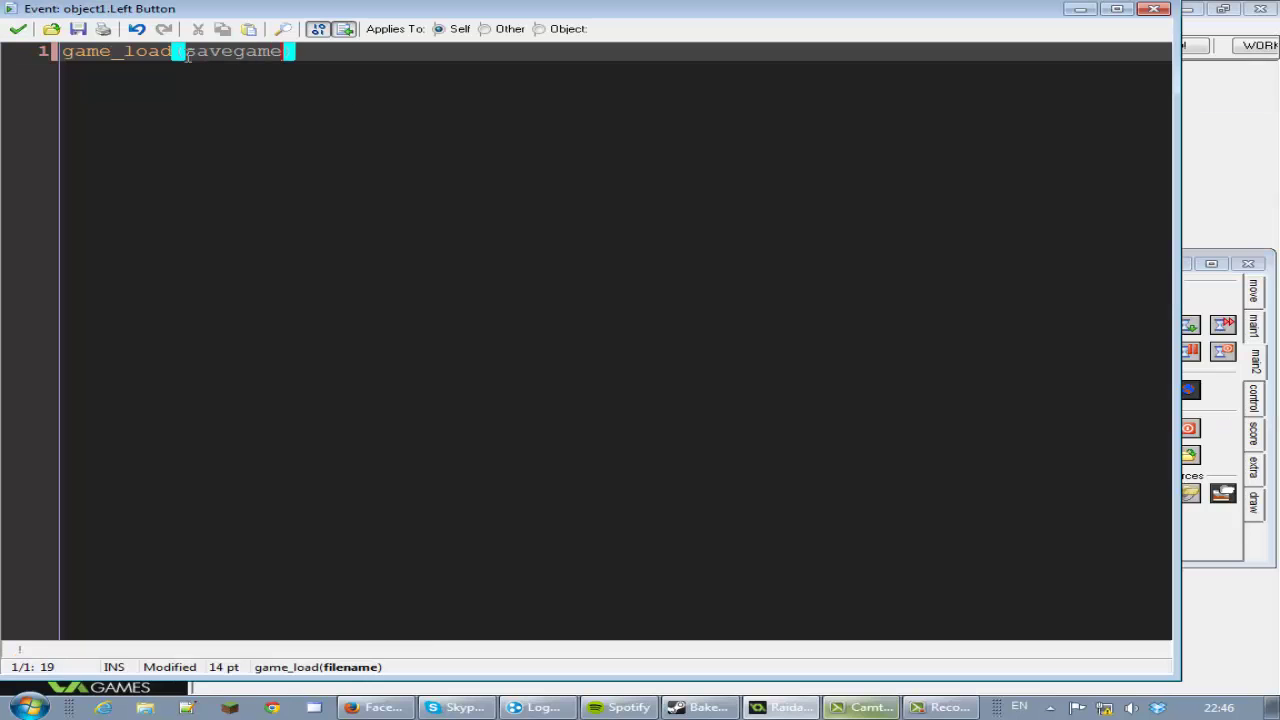
{"action": "key", "text": "End"}
{"action": "left_click", "coordinate": [18, 28]}
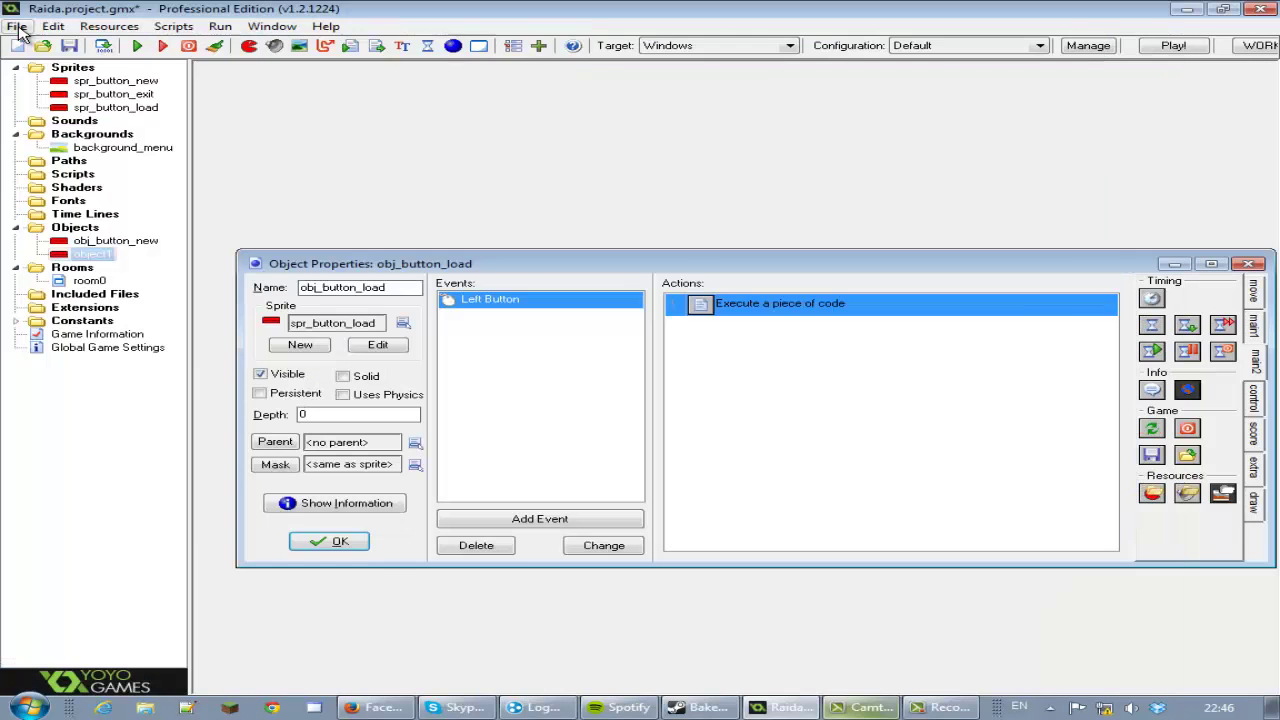
- Confirm the load button object, then create an object named obj_button_exit that uses the sprite spr_button_exit
{"action": "left_click", "coordinate": [350, 543]}
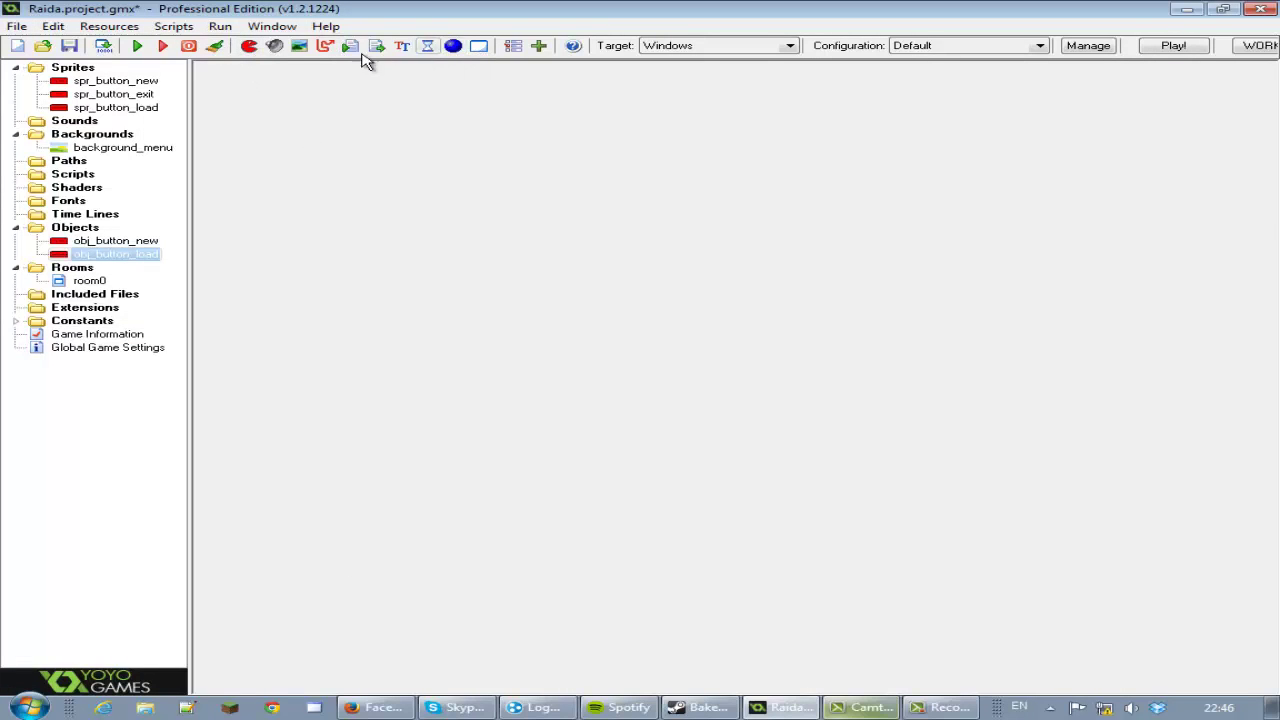
{"action": "left_click", "coordinate": [453, 46]}
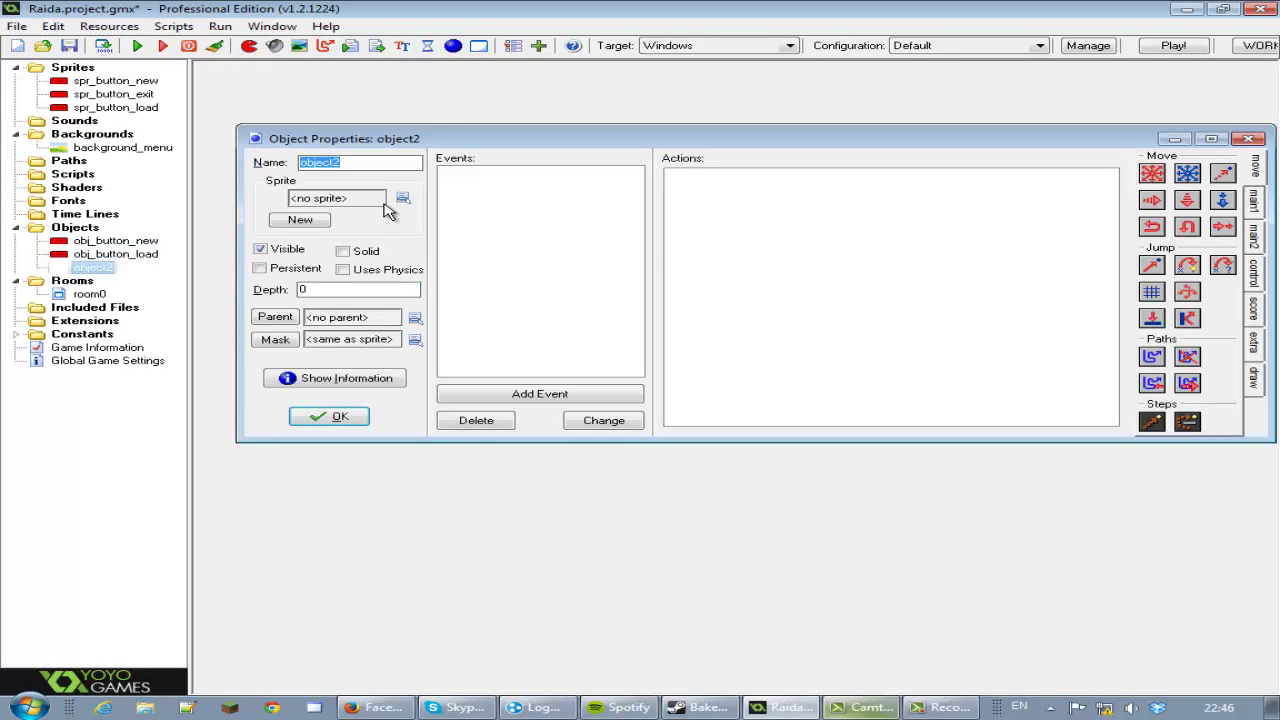
{"action": "type", "text": "obj"}
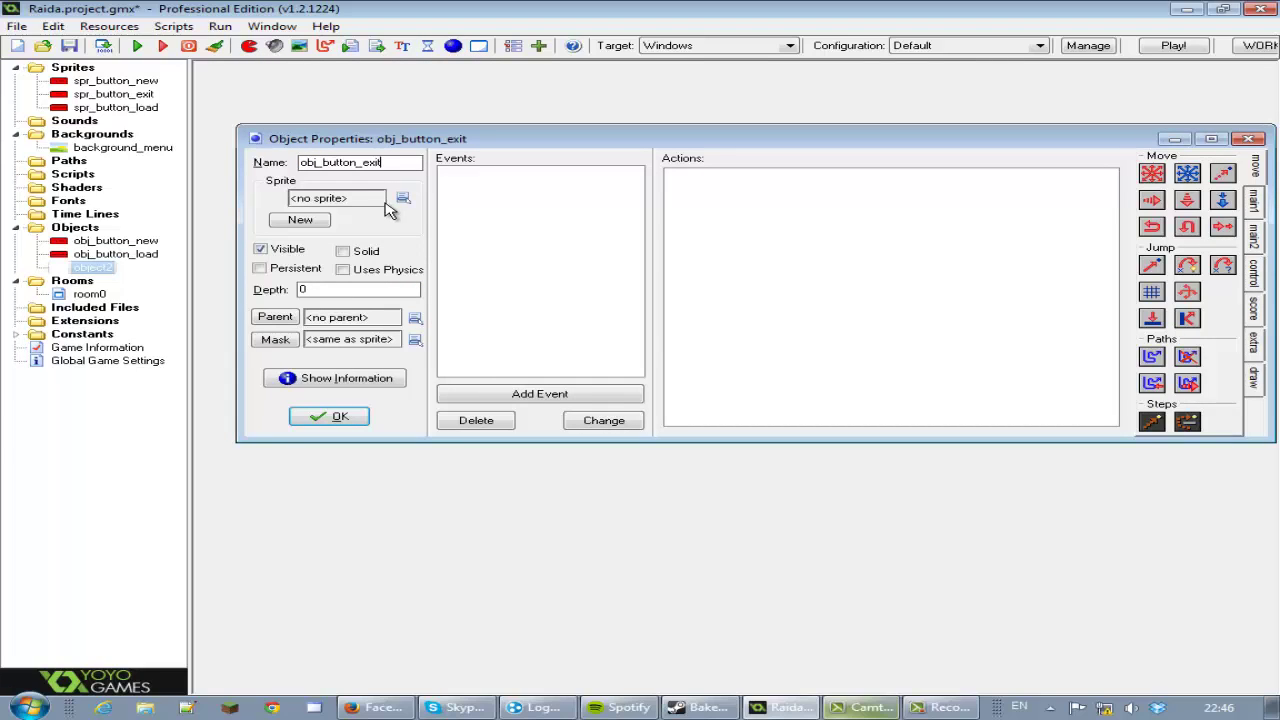
{"action": "left_click", "coordinate": [403, 198]}
{"action": "left_click", "coordinate": [490, 250]}
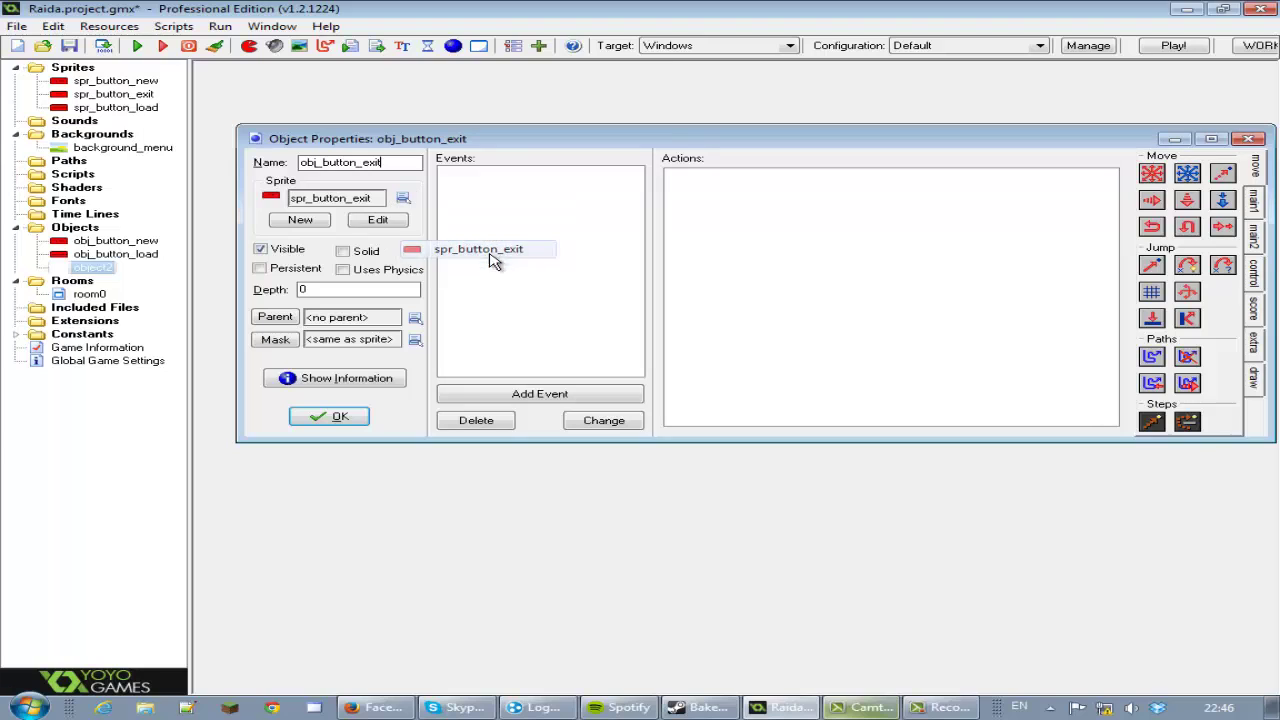
- Add a Left Button mouse event to obj_button_exit
{"action": "left_click", "coordinate": [540, 393]}
{"action": "left_click", "coordinate": [720, 262]}
{"action": "left_click", "coordinate": [805, 273]}
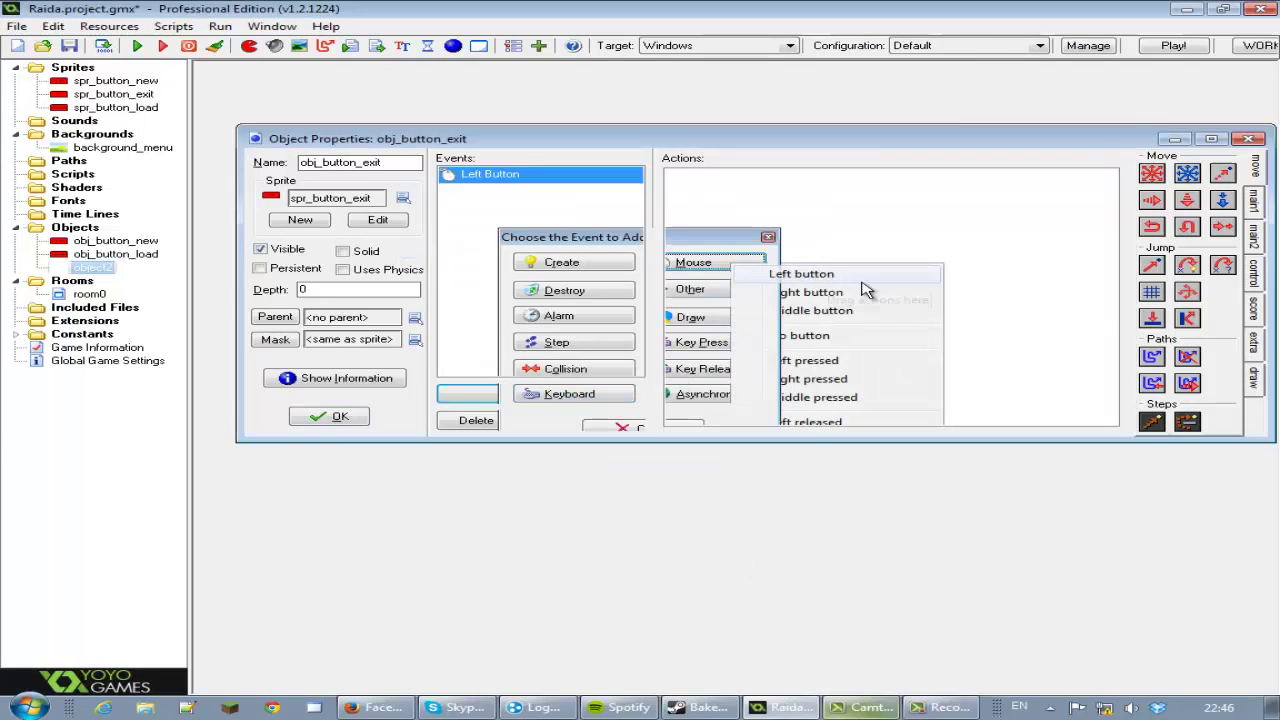
- Add an Execute Code action containing game_end(); to the exit button's Left Button event and confirm the code and the object
{"action": "left_click", "coordinate": [1254, 275]}
{"action": "left_click_drag", "start_coordinate": [1152, 330], "coordinate": [962, 302]}
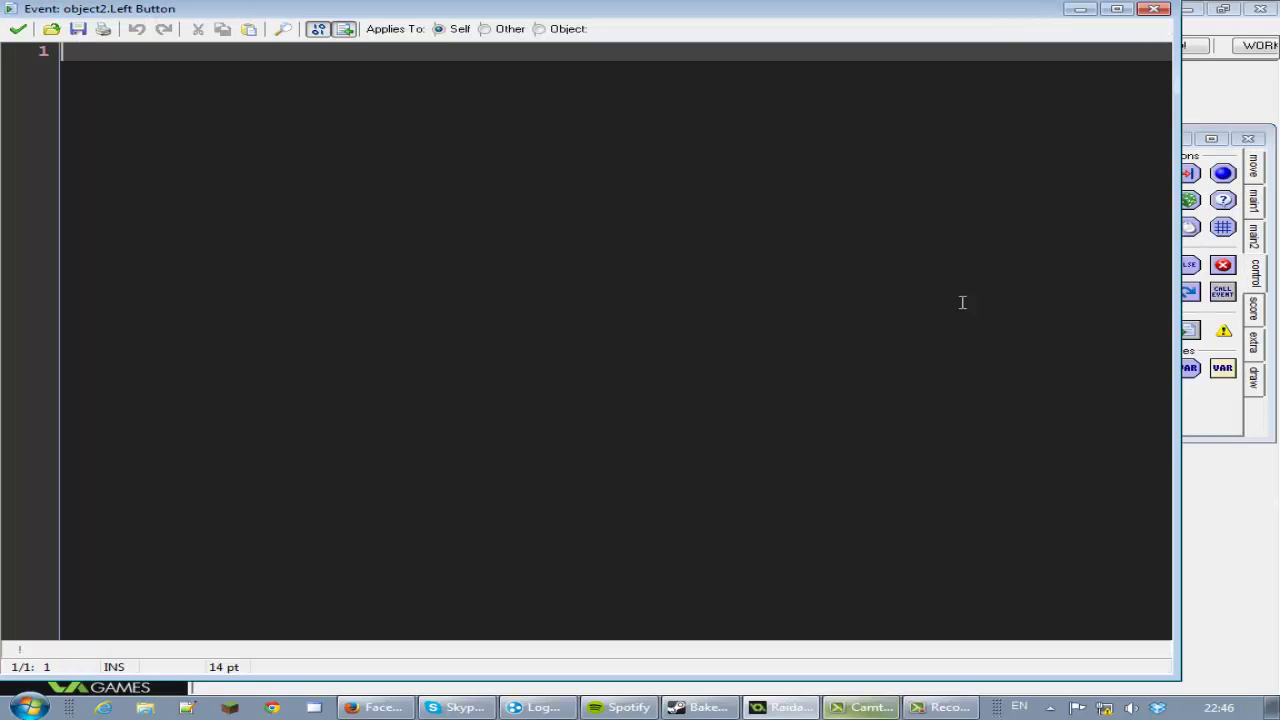
{"action": "type", "text": "game_"}
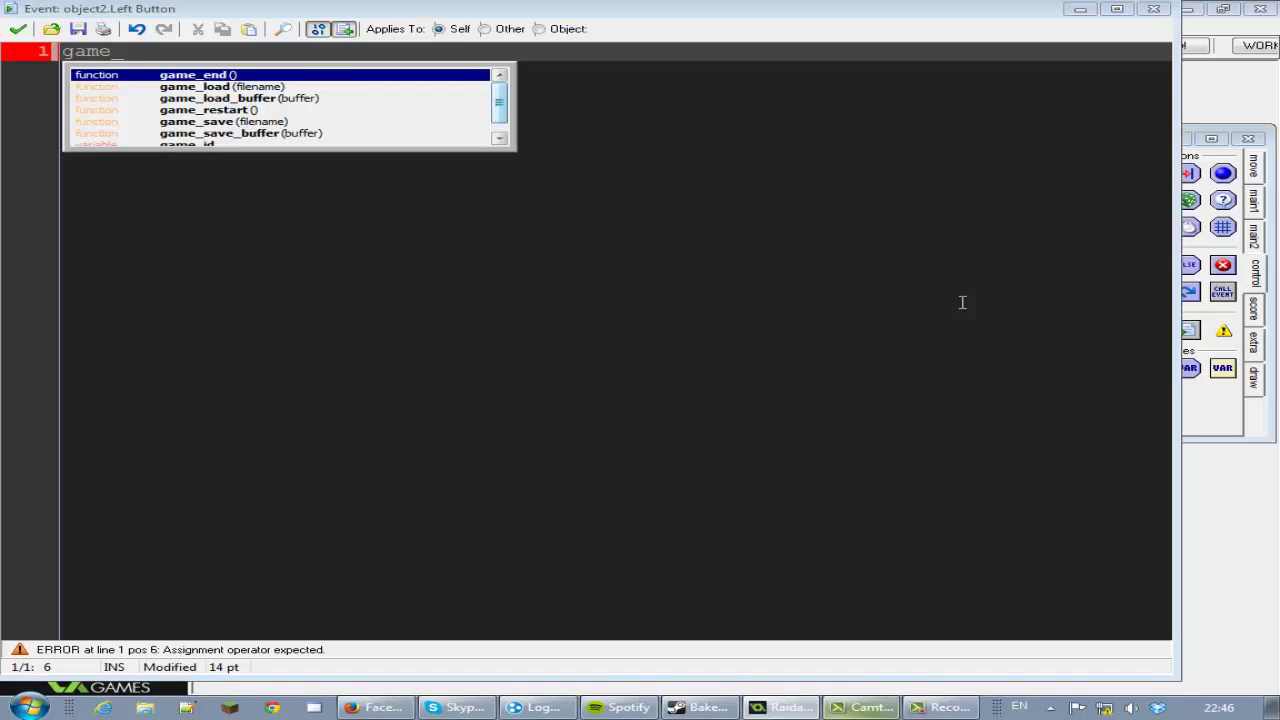
{"action": "type", "text": "end()"}
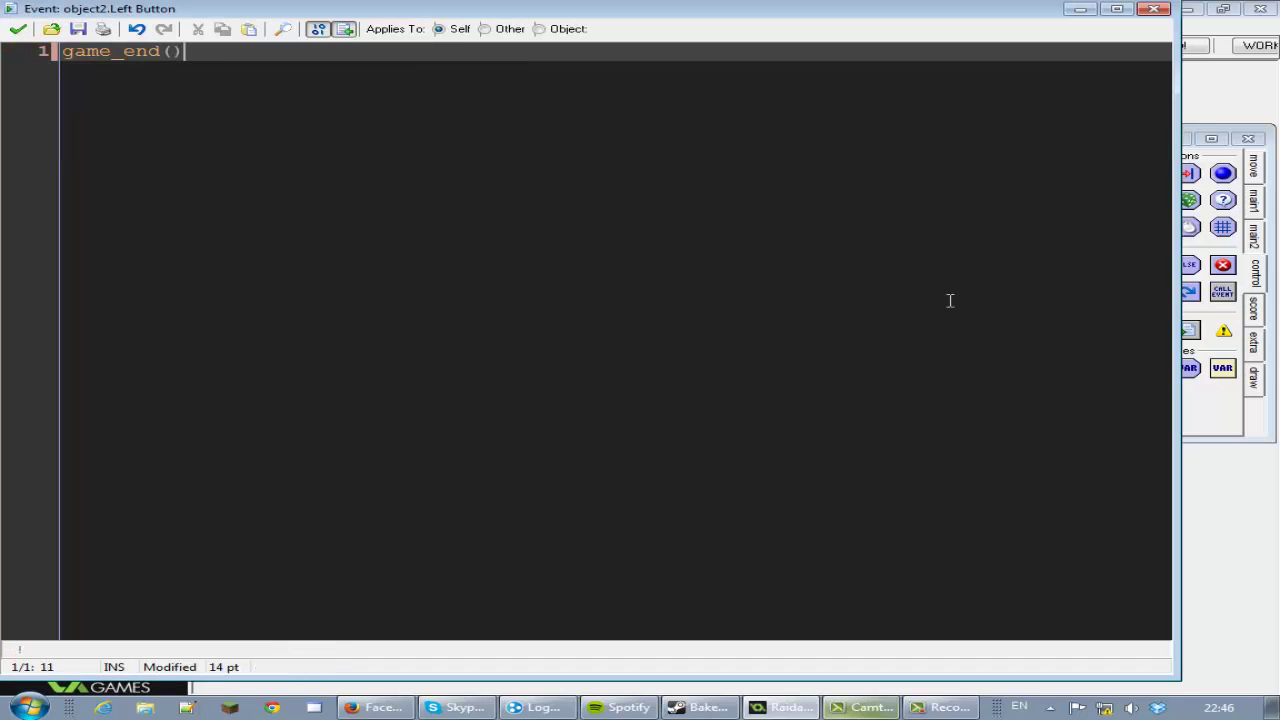
{"action": "type", "text": ";"}
{"action": "left_click", "coordinate": [18, 30]}
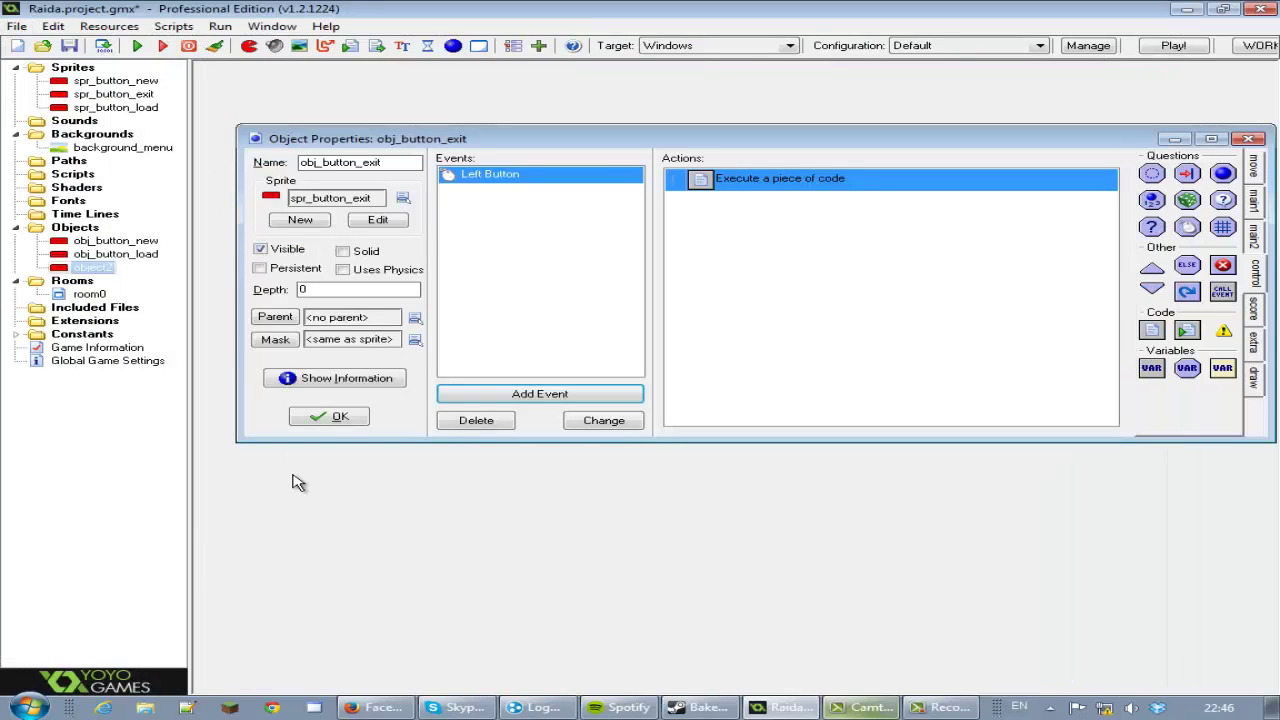
{"action": "left_click", "coordinate": [340, 417]}
- Open room0 maximized and place an obj_button_exit instance at x 256, y 320
{"action": "double_click", "coordinate": [89, 294]}
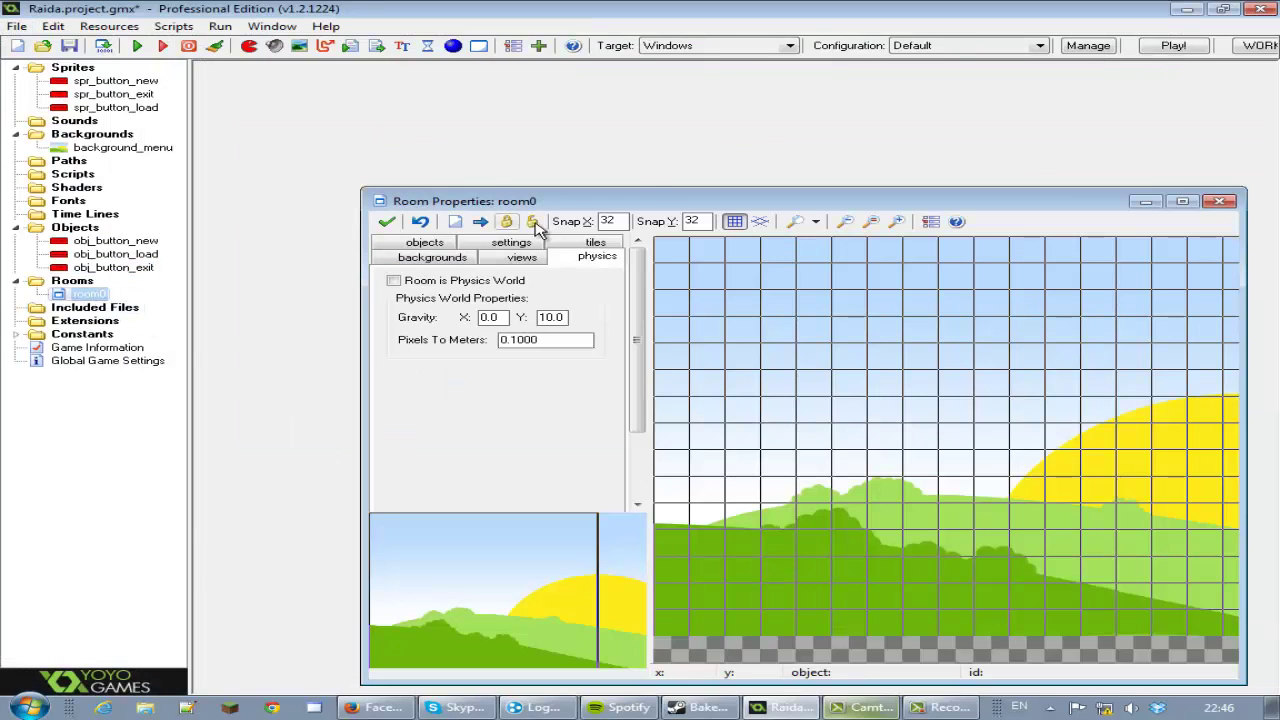
{"action": "double_click", "coordinate": [615, 203]}
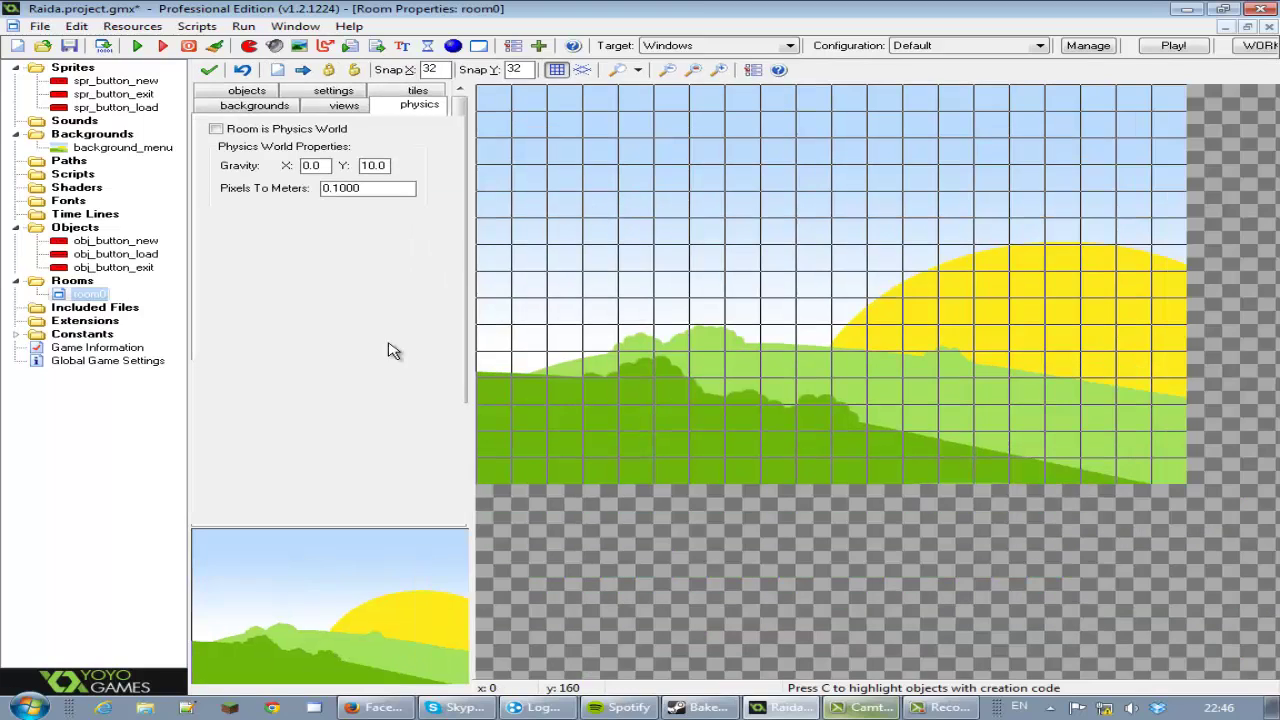
{"action": "left_click", "coordinate": [253, 92]}
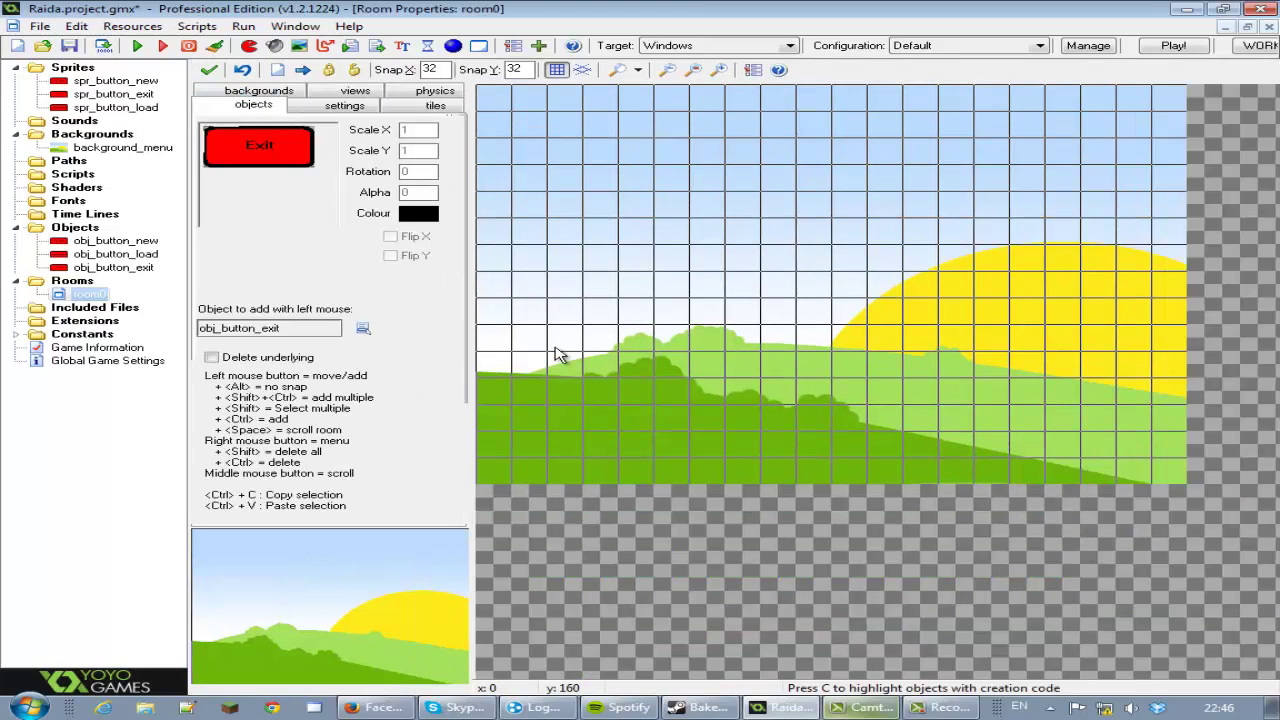
{"action": "left_click", "coordinate": [778, 366]}
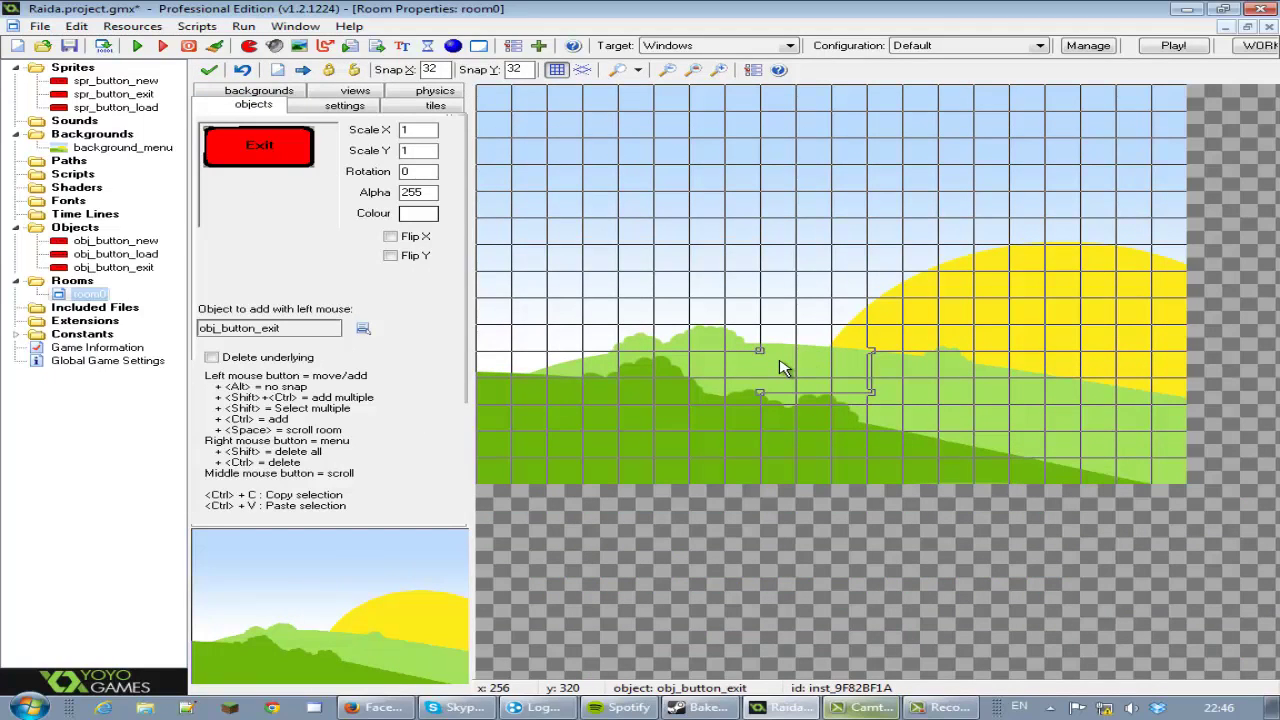
{"action": "left_click", "coordinate": [270, 92]}
{"action": "left_click", "coordinate": [253, 92]}
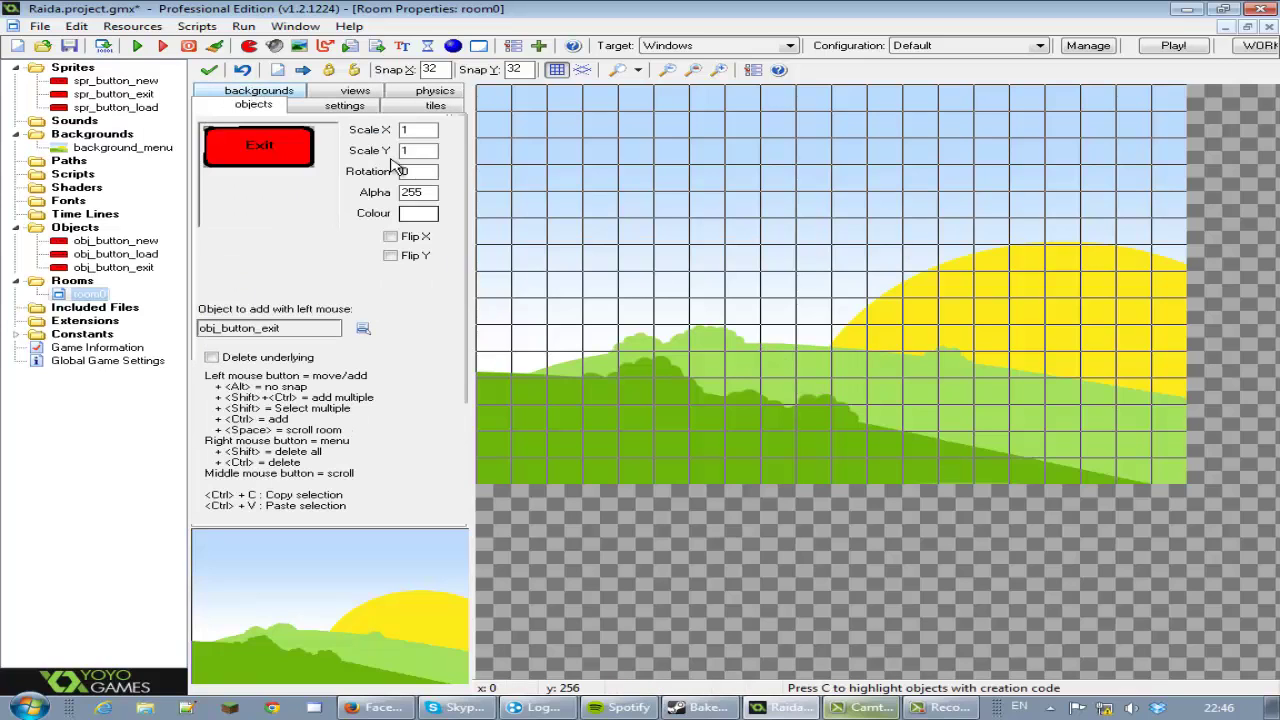
{"action": "left_click_drag", "start_coordinate": [850, 402], "coordinate": [795, 364]}
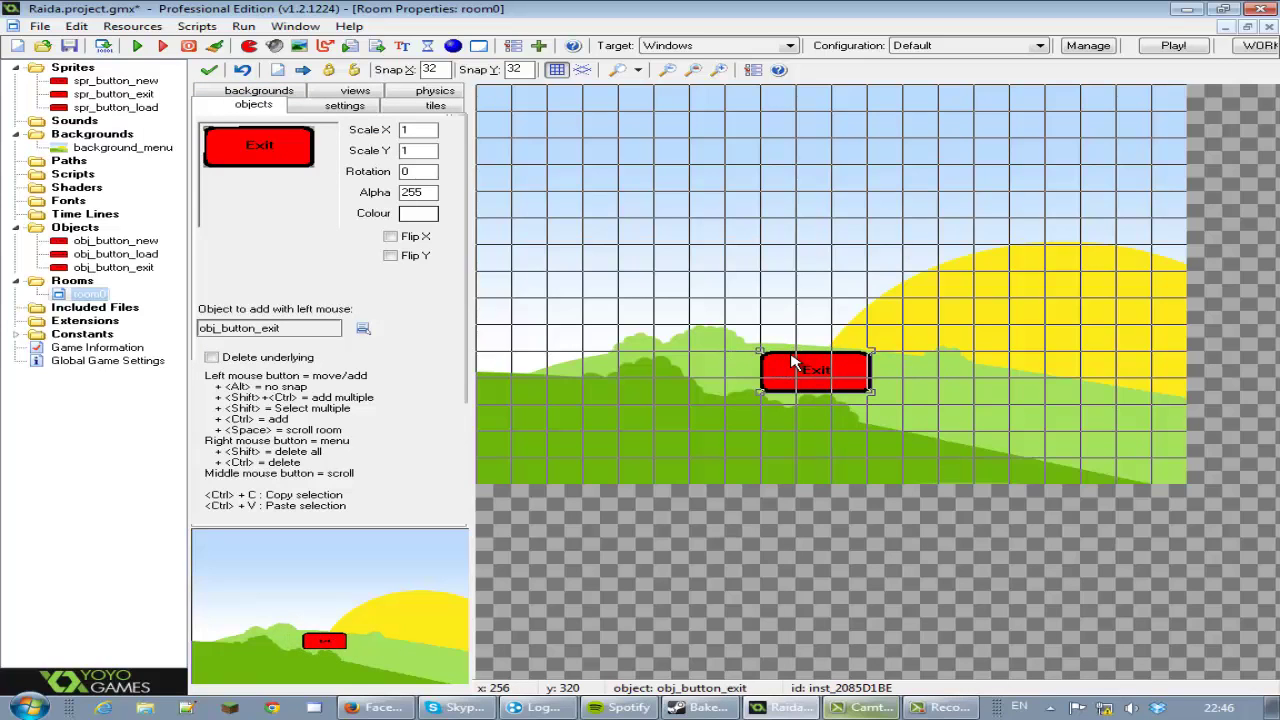
- Place an obj_button_load instance in the room at x 256, above and aligned with the Exit button
{"action": "left_click", "coordinate": [363, 328]}
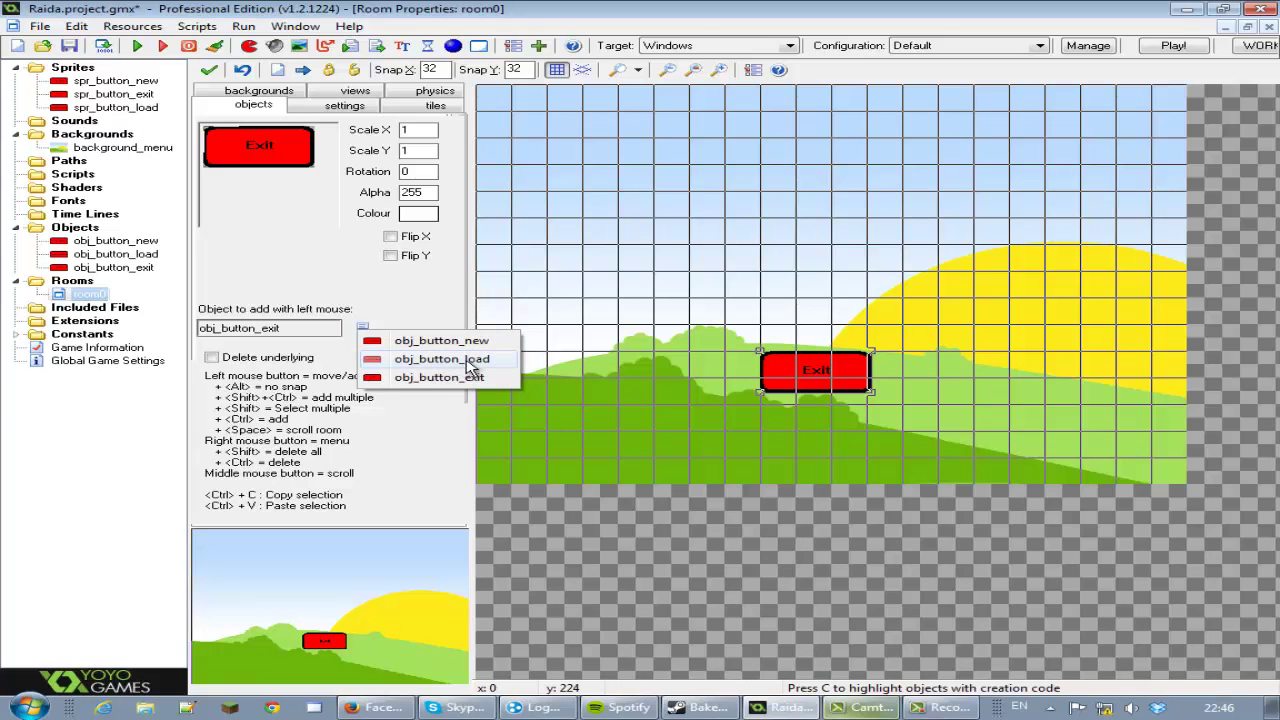
{"action": "left_click", "coordinate": [441, 359]}
{"action": "left_click", "coordinate": [778, 270]}
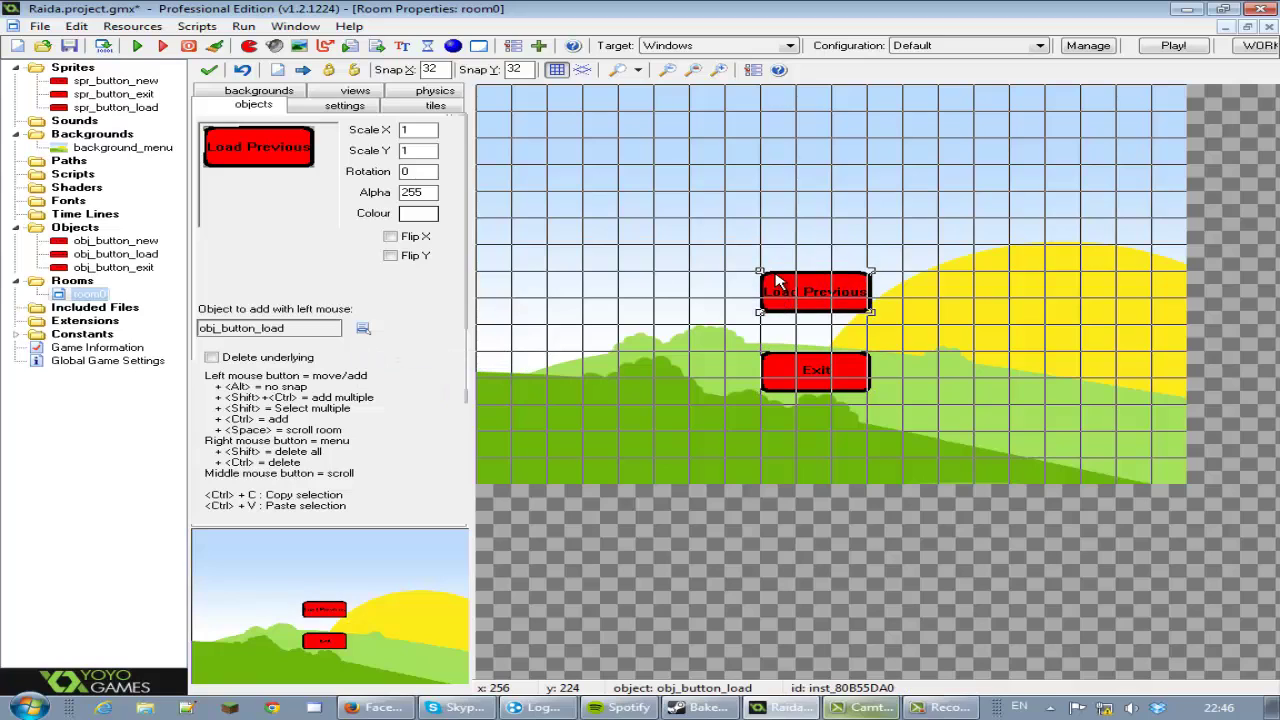
- Place an obj_button_new instance above the Load Previous button and move it to x 256, y 64
{"action": "left_click", "coordinate": [370, 332]}
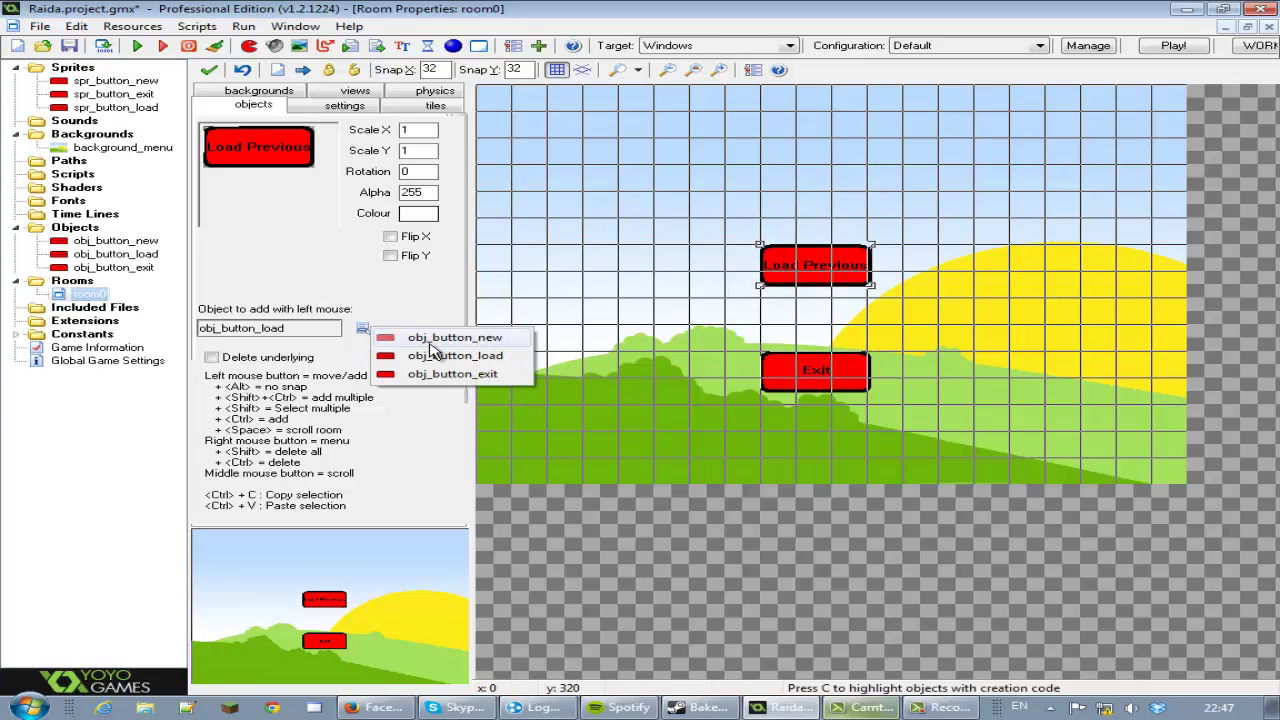
{"action": "left_click", "coordinate": [441, 341]}
{"action": "left_click", "coordinate": [775, 177]}
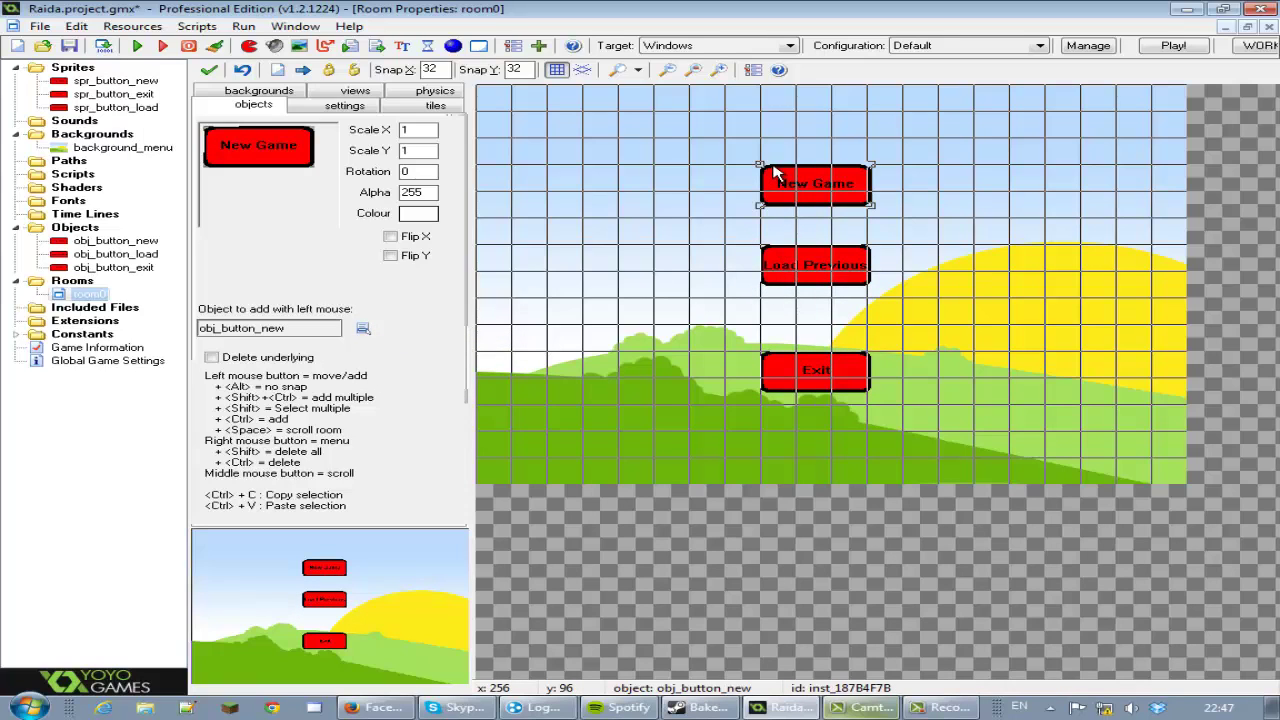
{"action": "left_click_drag", "start_coordinate": [775, 172], "coordinate": [778, 163]}
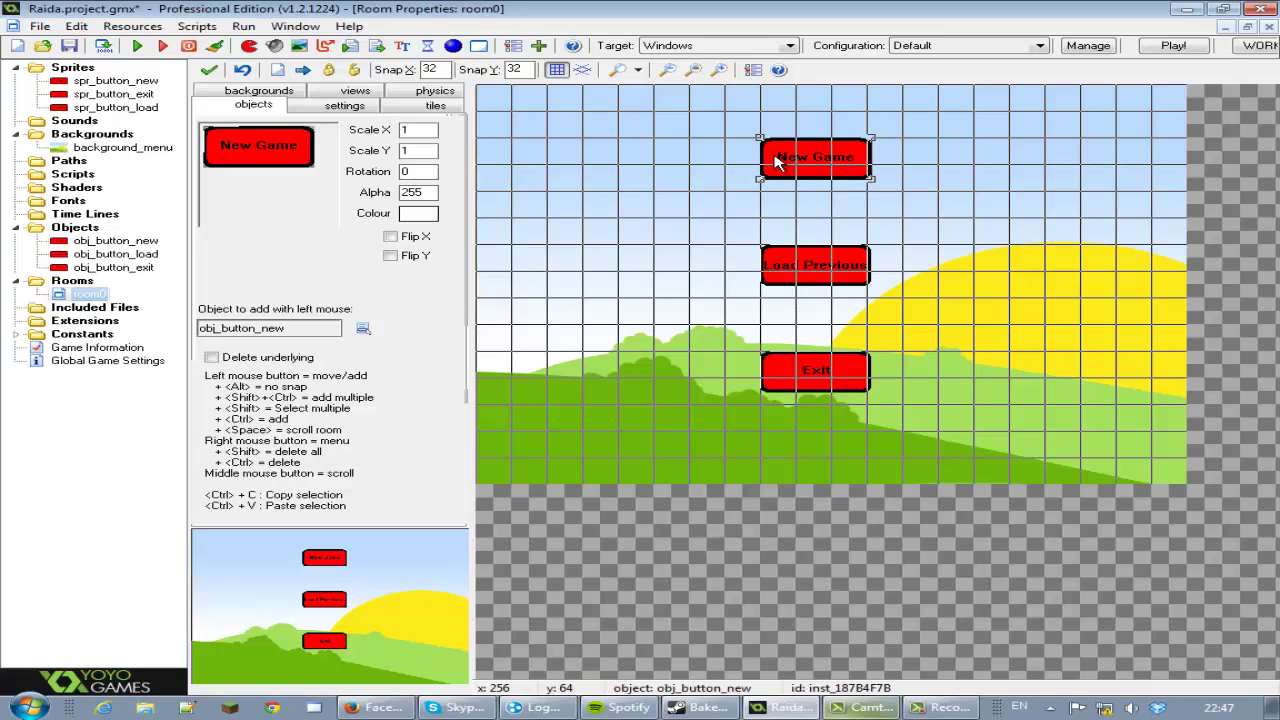
{"action": "left_click", "coordinate": [735, 577]}
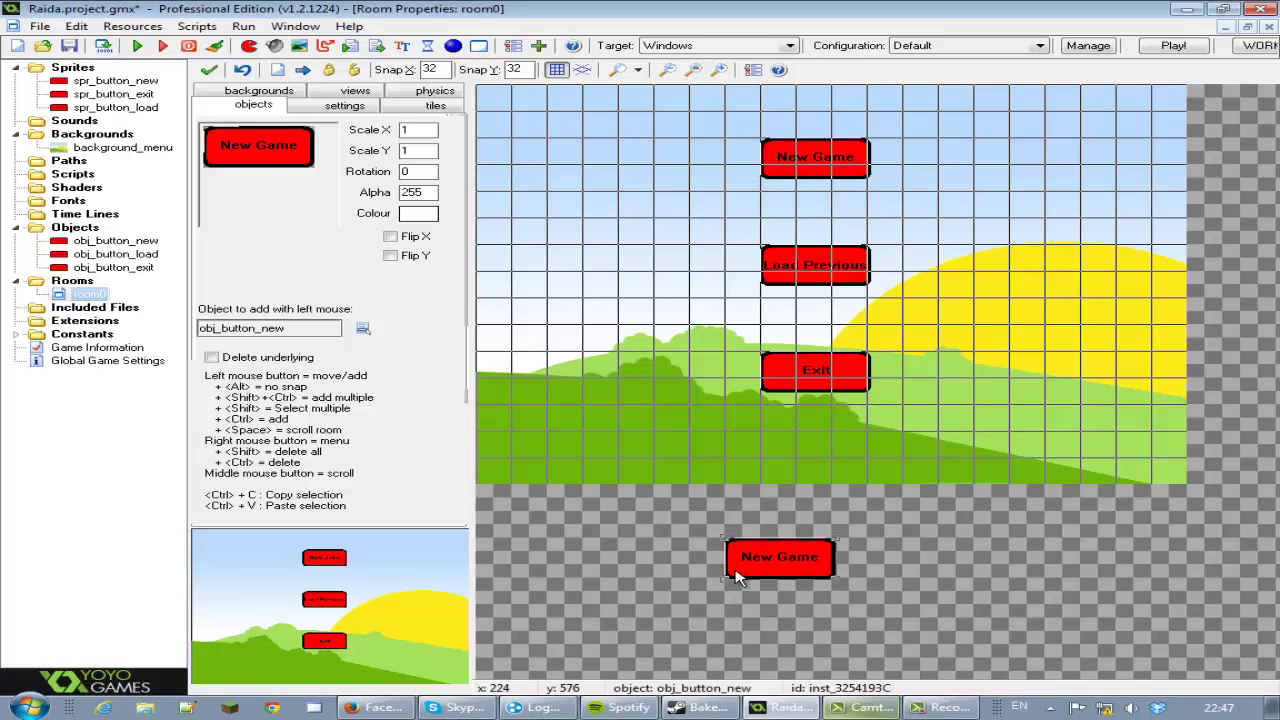
{"action": "right_click", "coordinate": [735, 577]}
{"action": "left_click", "coordinate": [655, 645]}
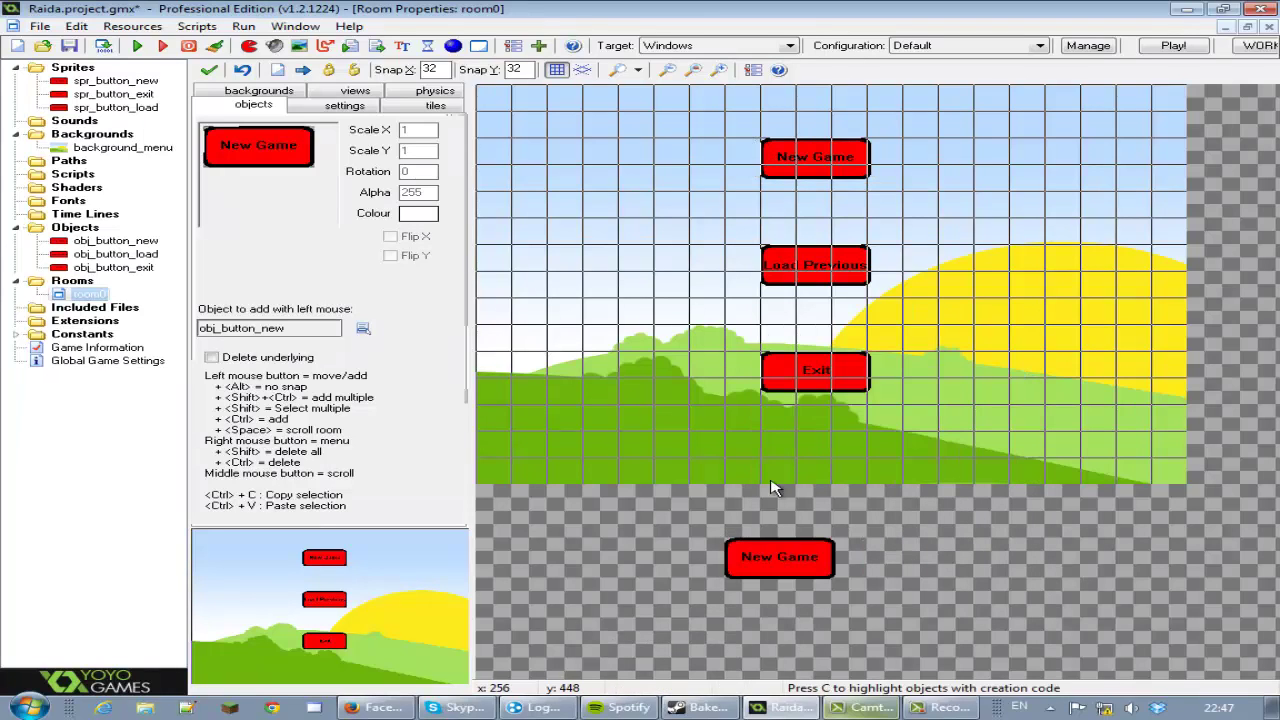
{"action": "right_click", "coordinate": [780, 568]}
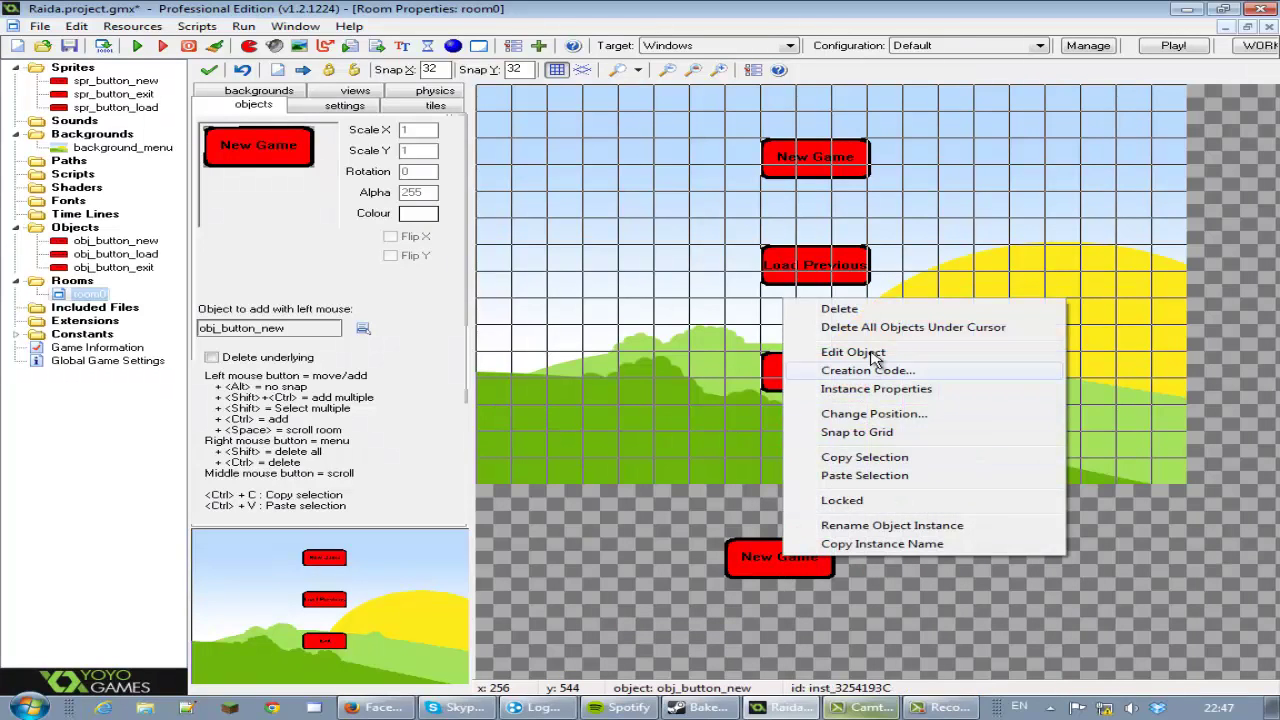
{"action": "left_click", "coordinate": [868, 312]}
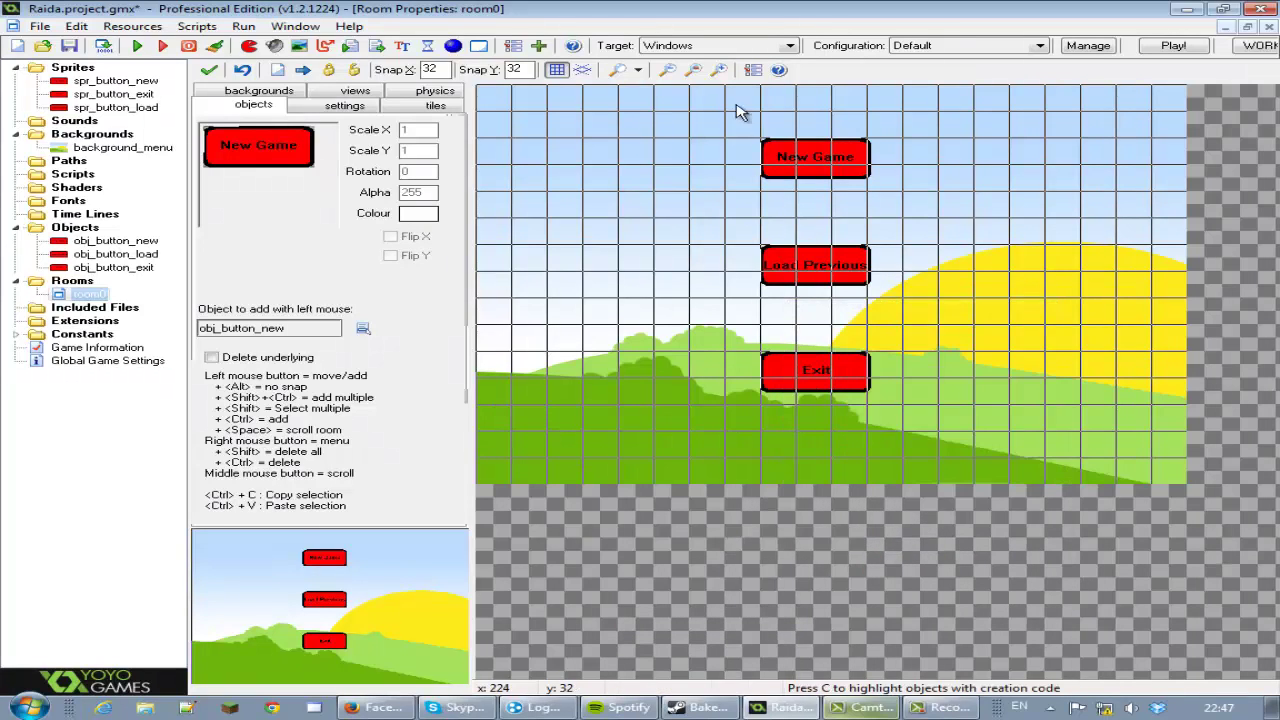
- Hide the grid in room0 and confirm the room's changes
{"action": "left_click", "coordinate": [557, 70]}
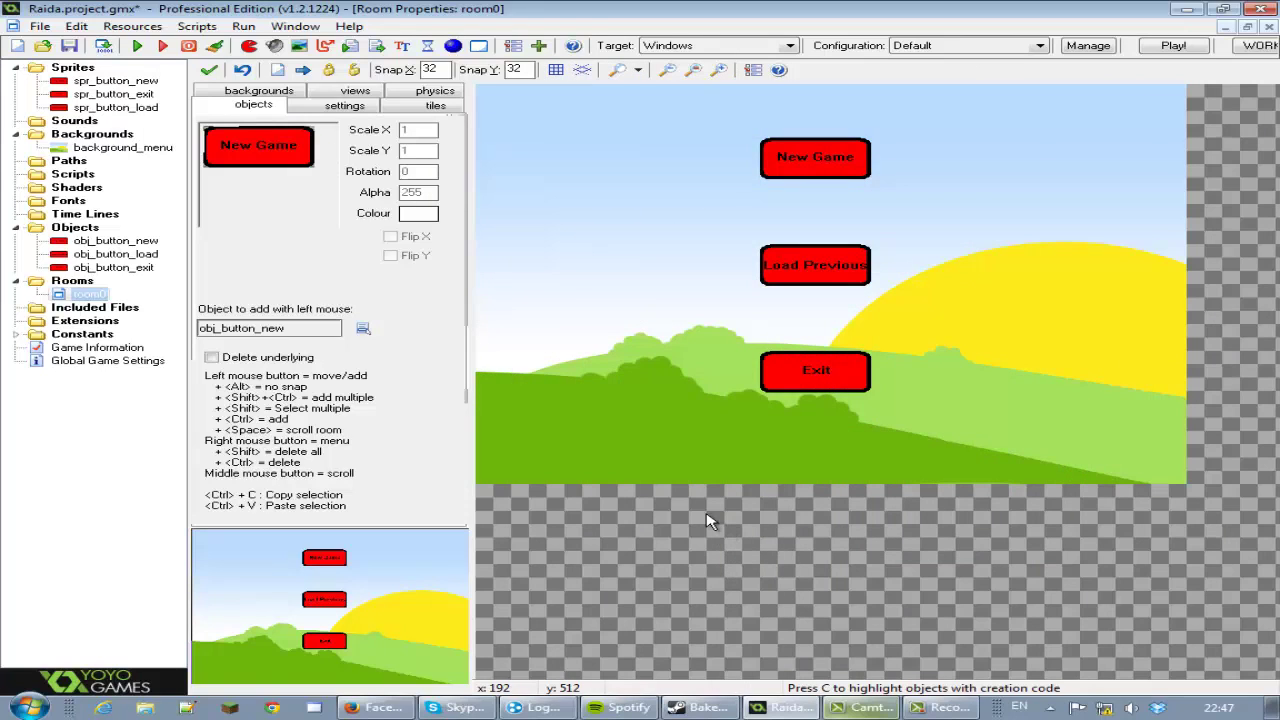
{"action": "left_click", "coordinate": [210, 72]}
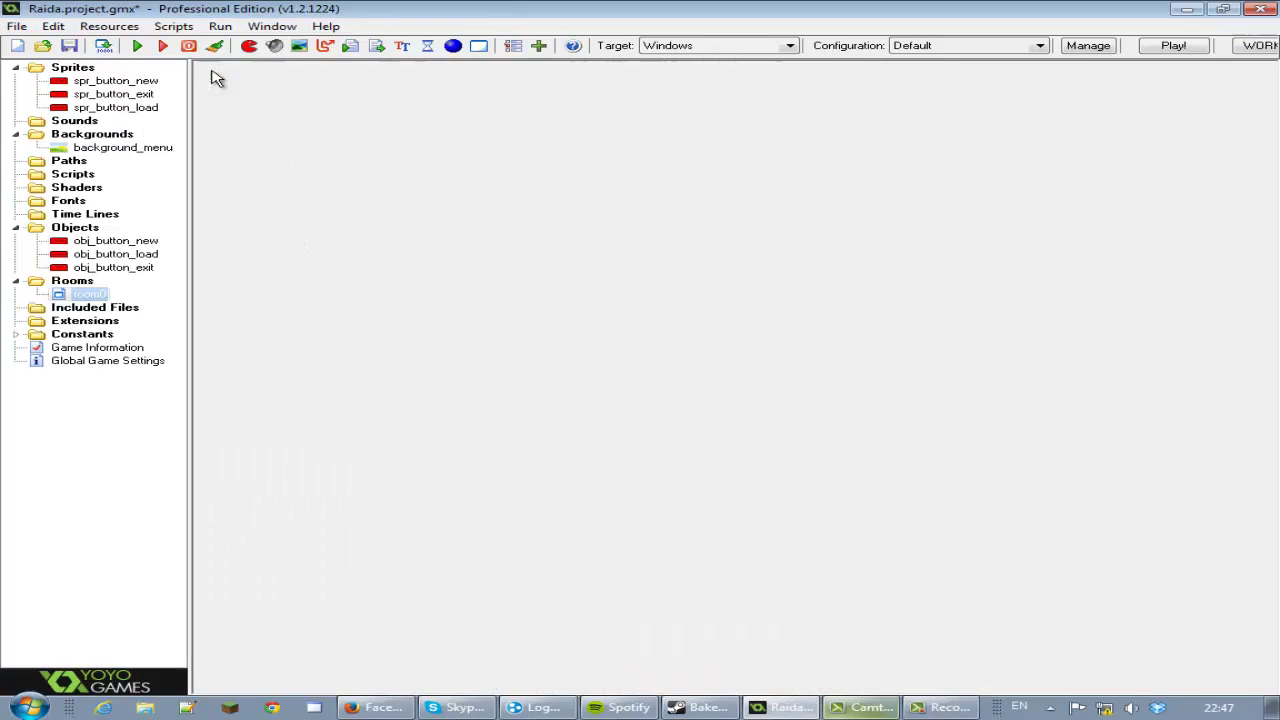
- Run the game, reposition its window and test the Exit button
{"action": "left_click", "coordinate": [141, 47]}
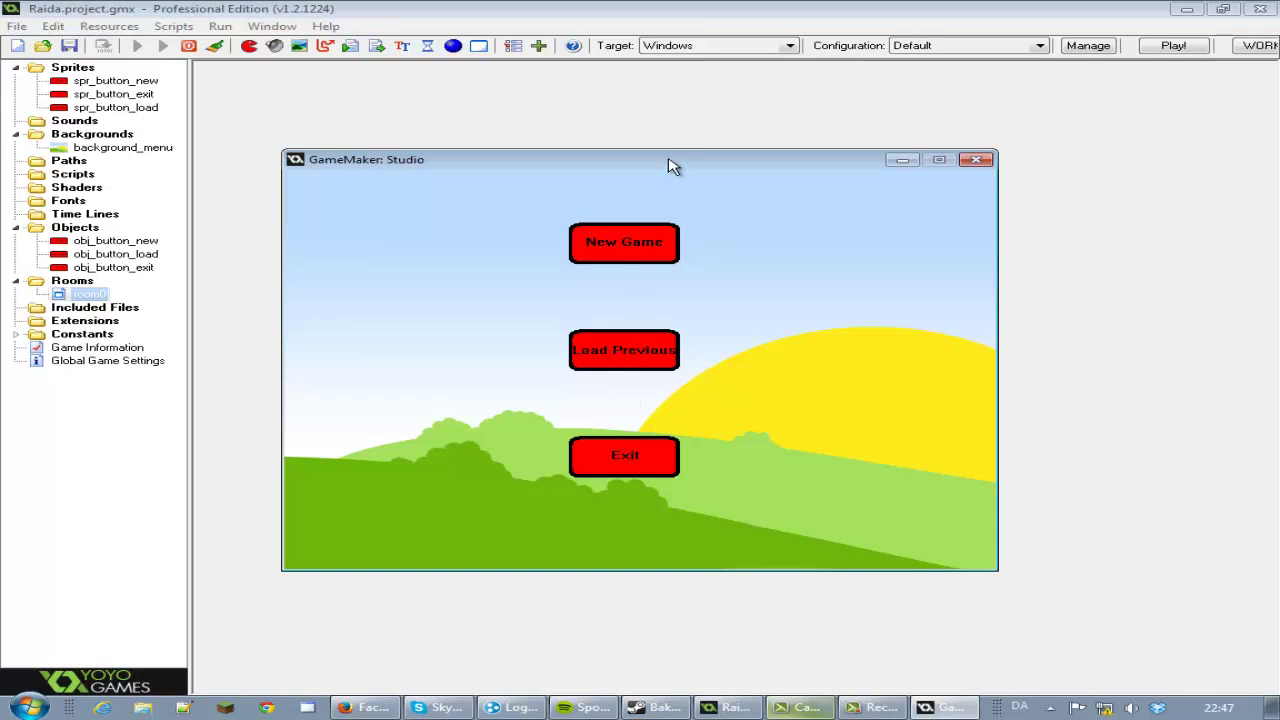
{"action": "left_click_drag", "start_coordinate": [671, 160], "coordinate": [742, 150]}
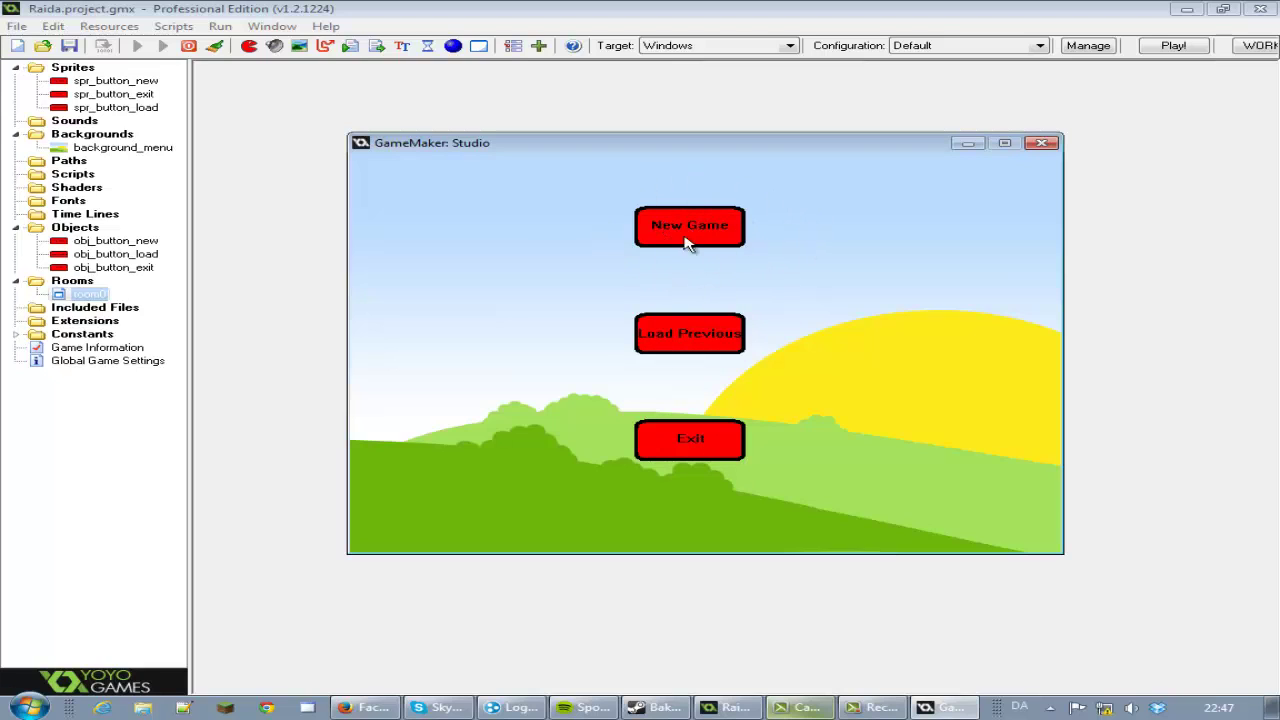
{"action": "left_click", "coordinate": [692, 446]}
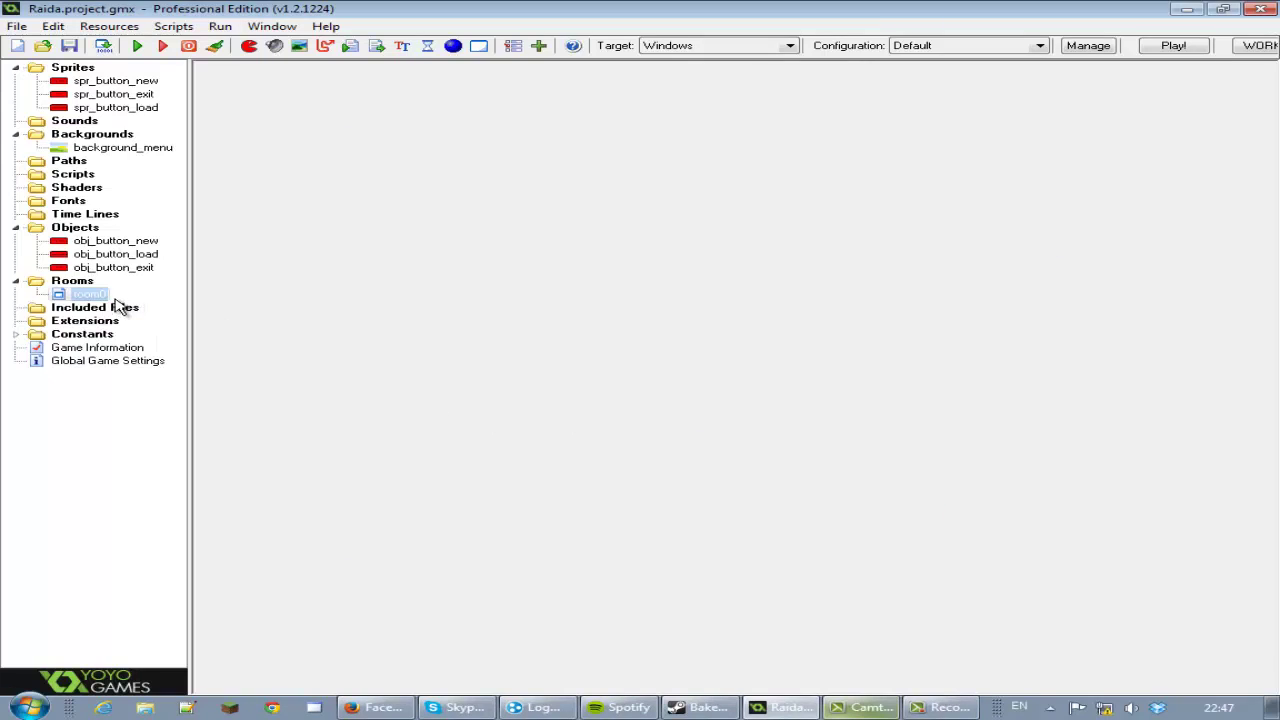
- Review the Left Button code of obj_button_new, then close the code editor and the object properties
{"action": "double_click", "coordinate": [140, 243]}
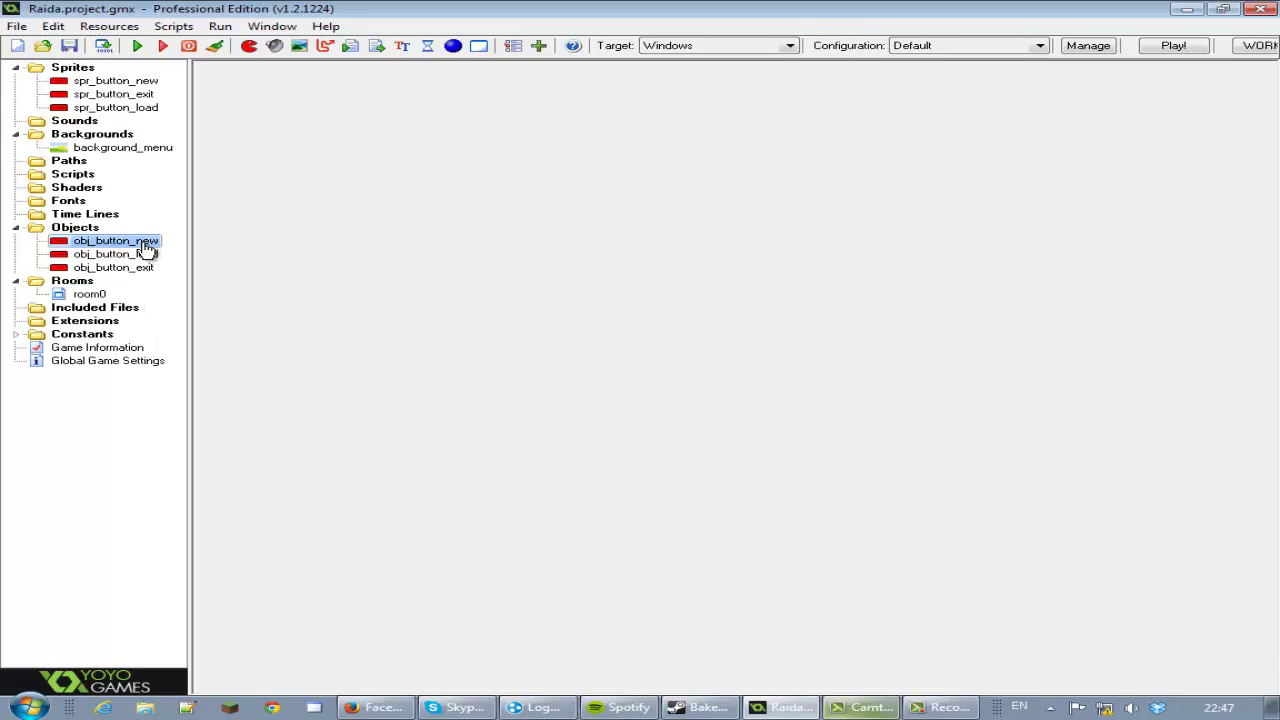
{"action": "double_click", "coordinate": [697, 302]}
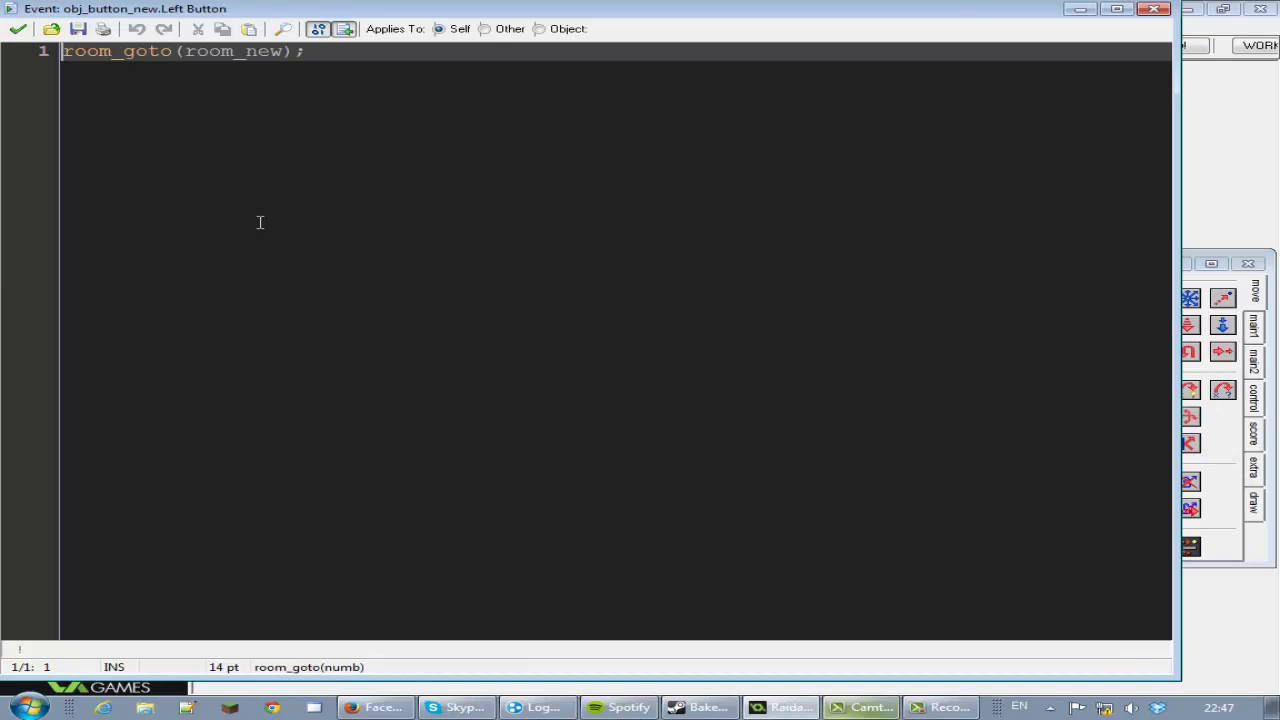
{"action": "left_click", "coordinate": [17, 35]}
{"action": "left_click", "coordinate": [345, 532]}
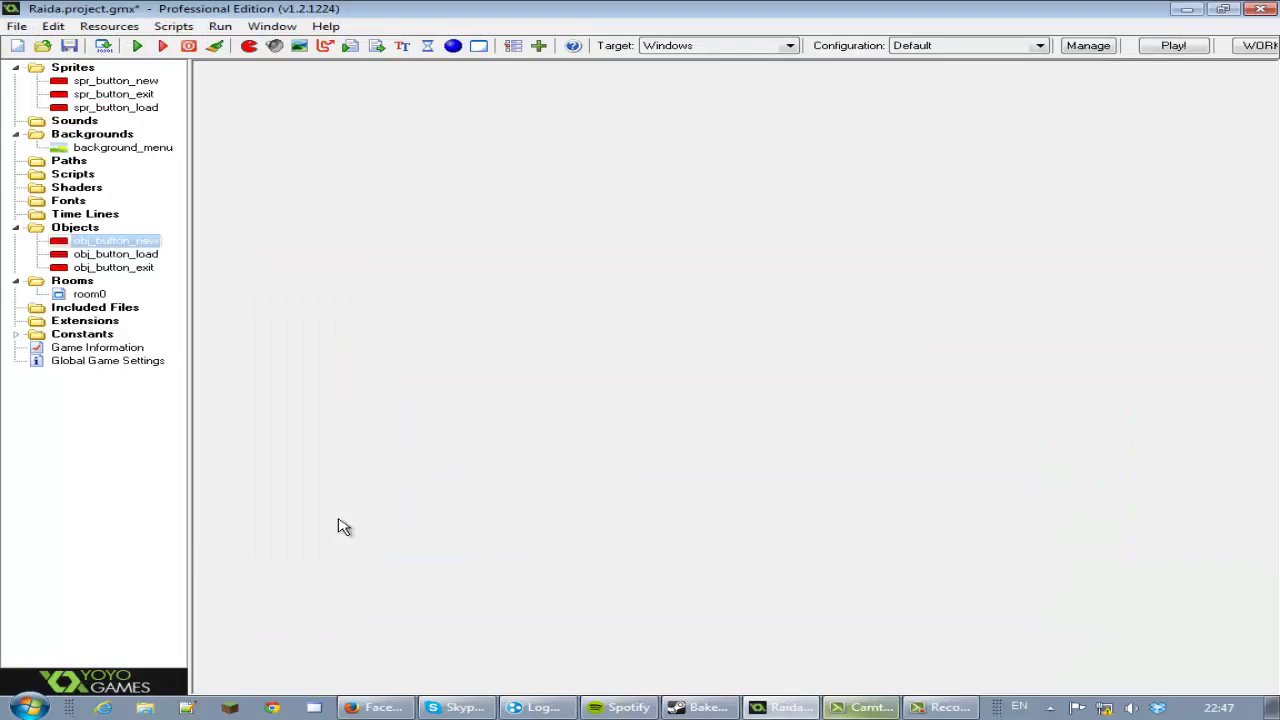
- Create a new sprite and name it spr_player
{"action": "left_click", "coordinate": [249, 47]}
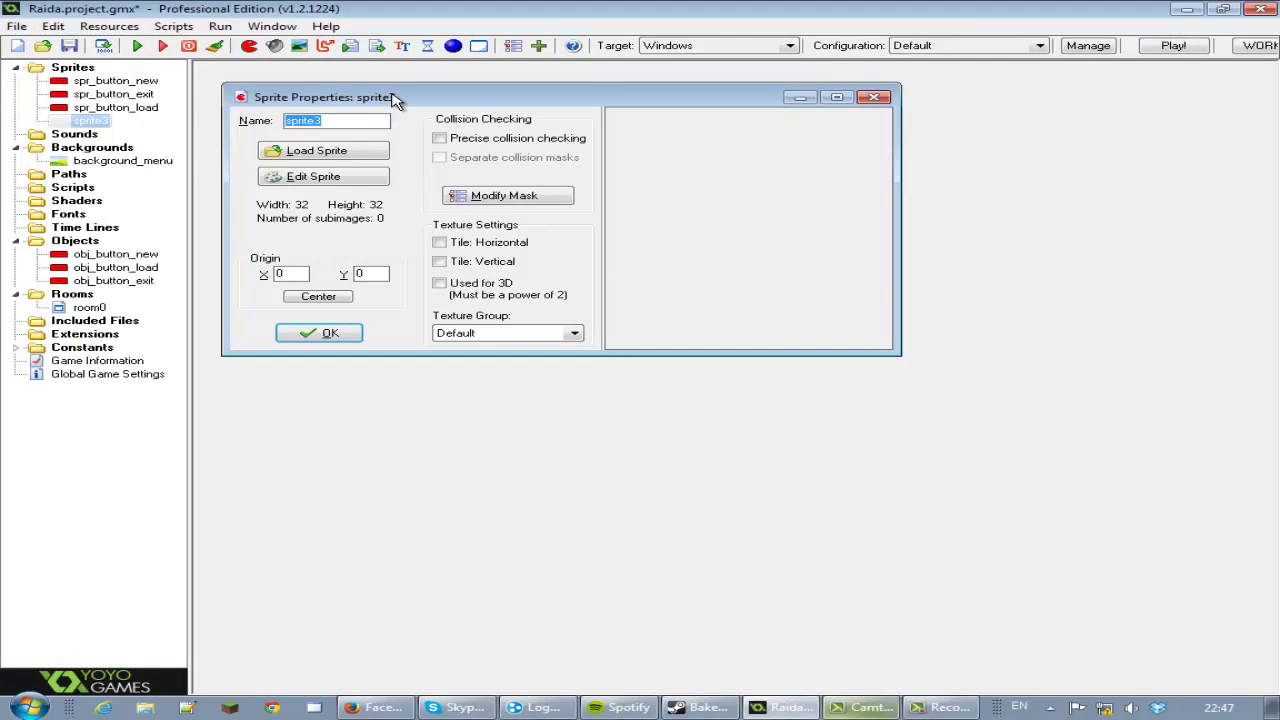
{"action": "left_click_drag", "start_coordinate": [415, 101], "coordinate": [590, 143]}
{"action": "type", "text": "spr_player"}
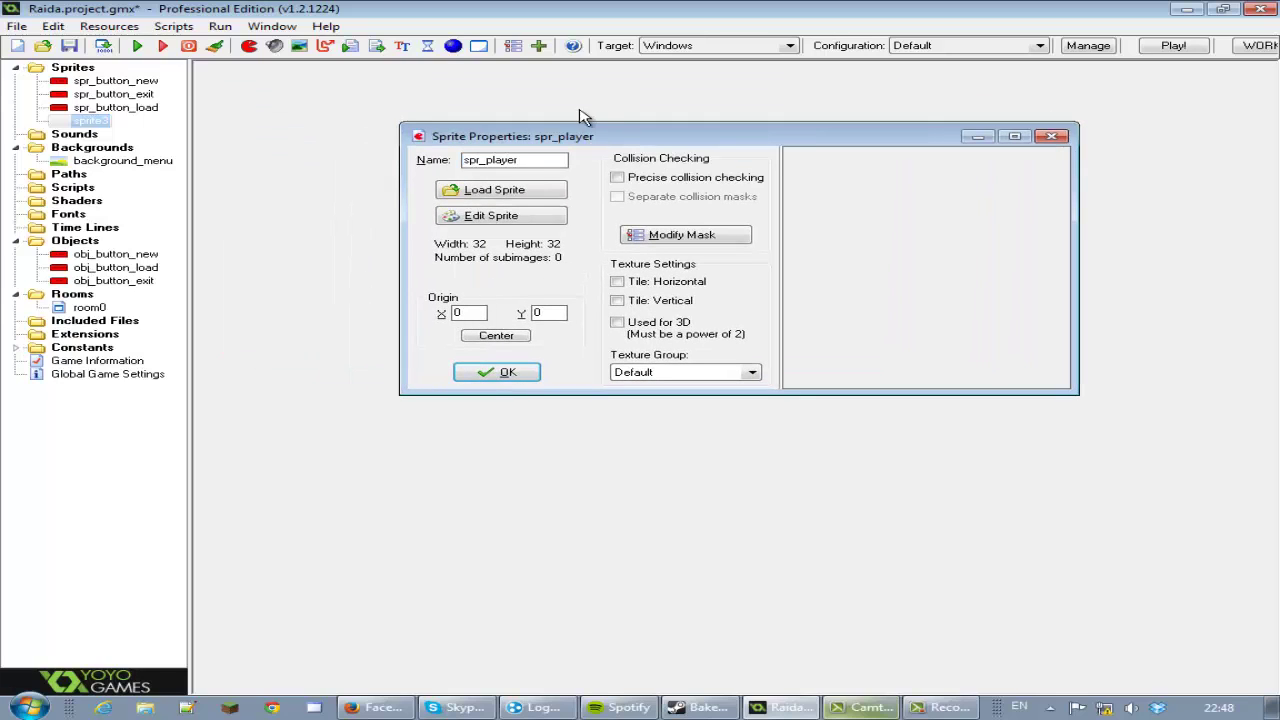
- Add a blank 32 x 32 image to spr_player and open it enlarged for drawing with the Ellipse tool
{"action": "left_click", "coordinate": [509, 216]}
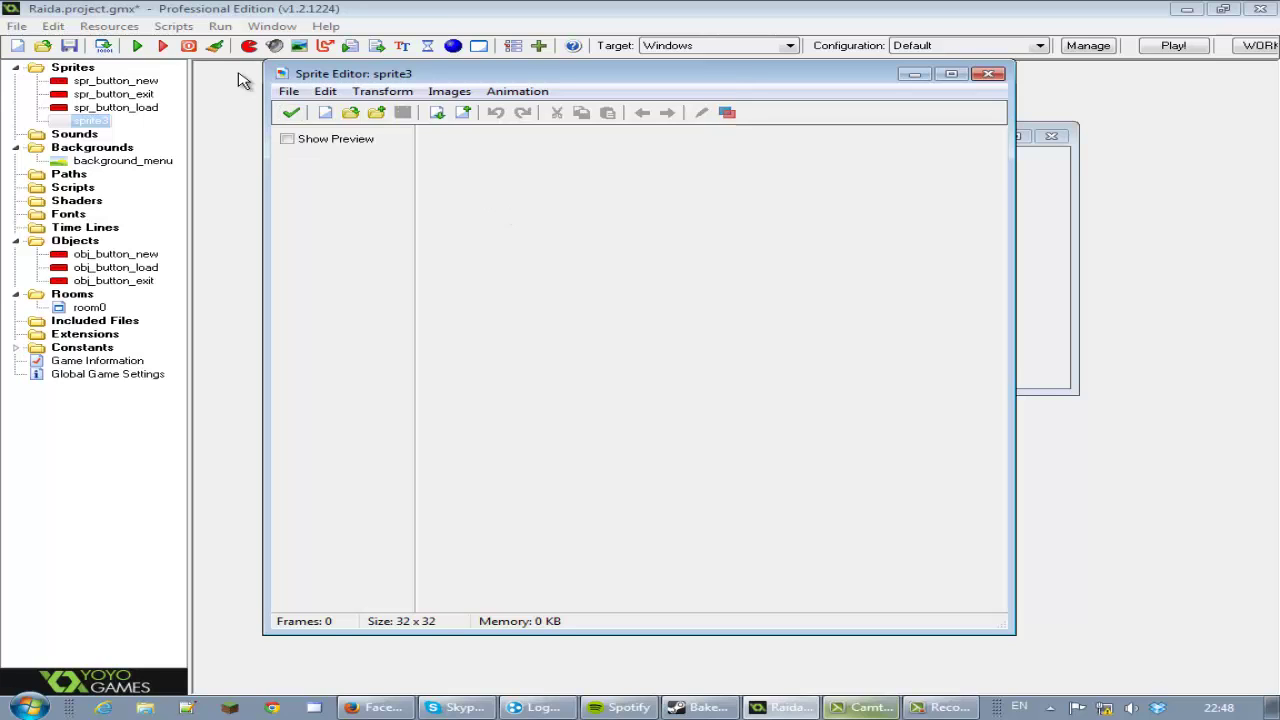
{"action": "left_click", "coordinate": [324, 113]}
{"action": "left_click", "coordinate": [572, 390]}
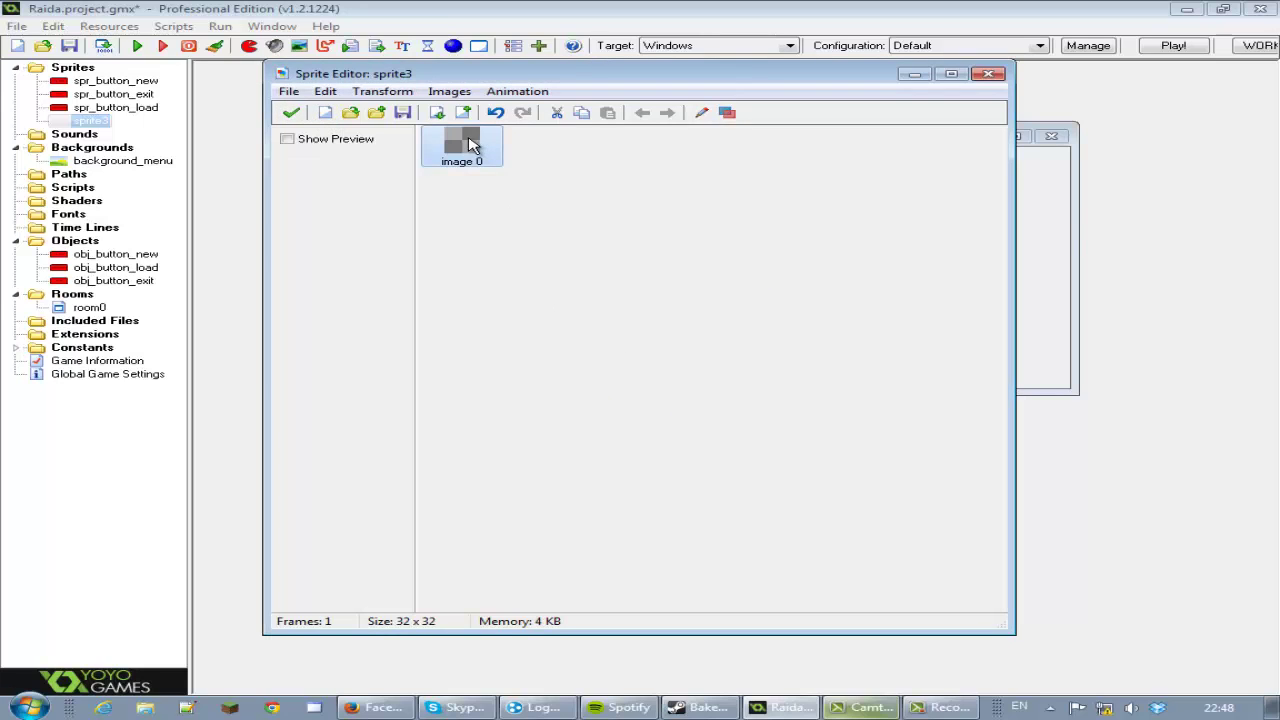
{"action": "double_click", "coordinate": [475, 147]}
{"action": "left_click", "coordinate": [360, 46]}
{"action": "left_click", "coordinate": [360, 46]}
{"action": "left_click", "coordinate": [360, 46]}
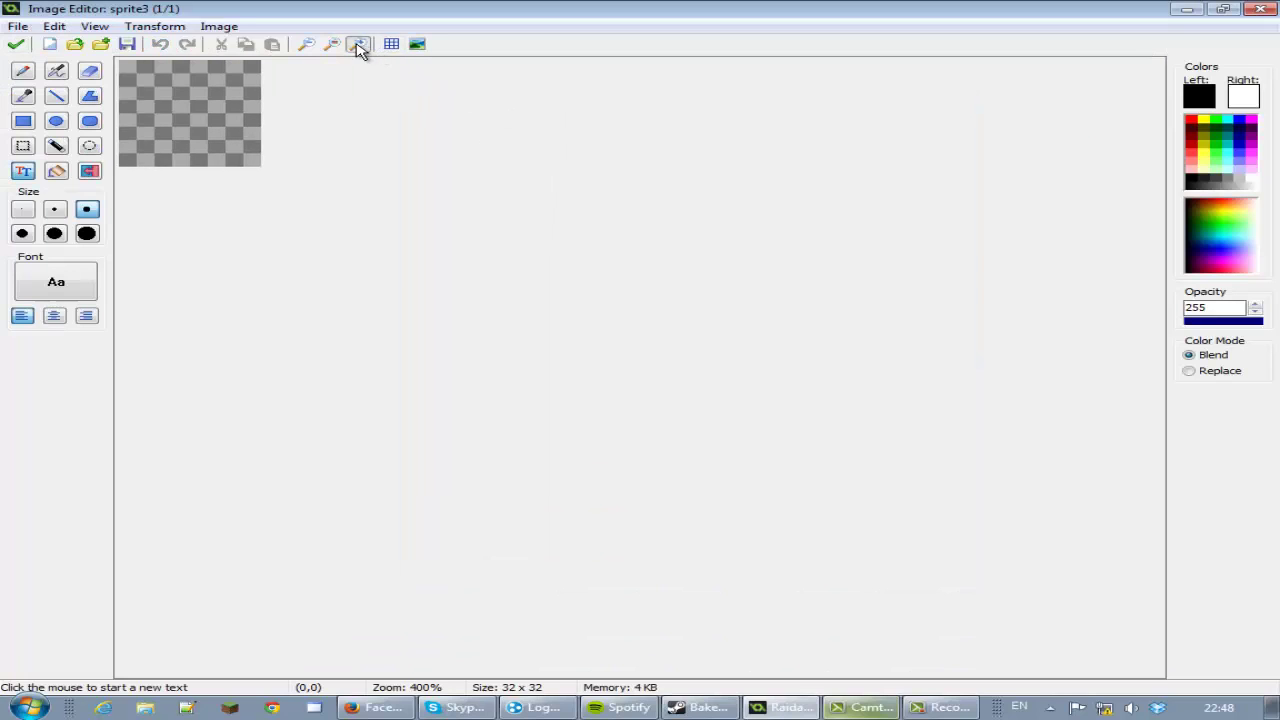
{"action": "left_click", "coordinate": [360, 46]}
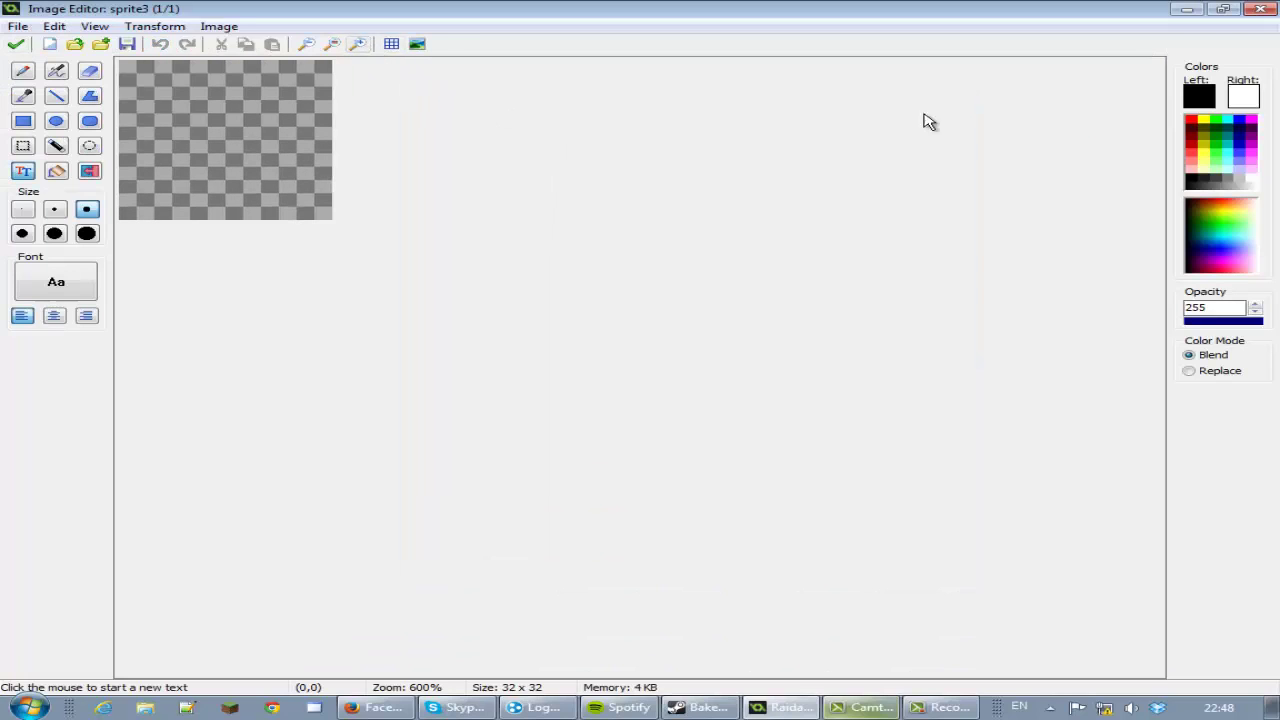
{"action": "left_click", "coordinate": [56, 120]}
{"action": "left_click_drag", "start_coordinate": [122, 63], "coordinate": [314, 200]}
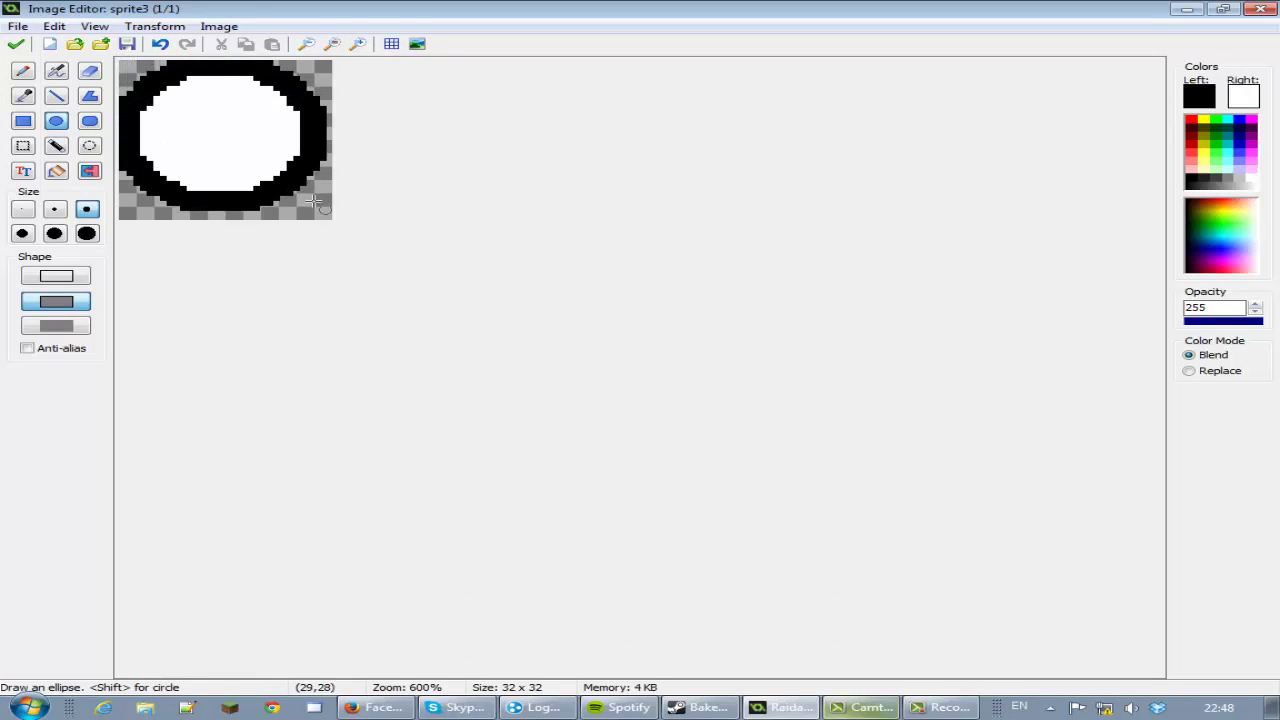
{"action": "key", "text": "ctrl+z"}
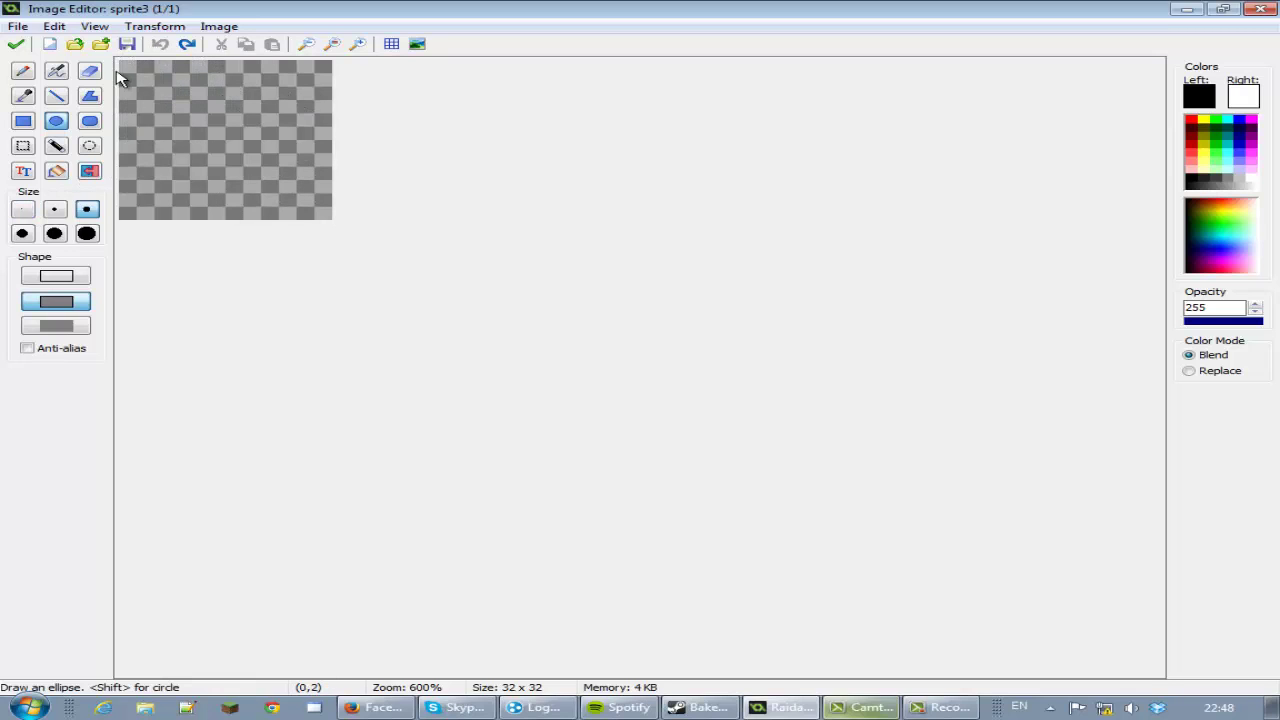
{"action": "left_click_drag", "start_coordinate": [125, 64], "coordinate": [320, 206]}
{"action": "key", "text": "ctrl+z"}
- Draw a canvas-filling ellipse with the thinnest black outline and flood-fill its inside with dark brown (128, 64, 0)
{"action": "left_click", "coordinate": [23, 209]}
{"action": "left_click_drag", "start_coordinate": [122, 64], "coordinate": [335, 221]}
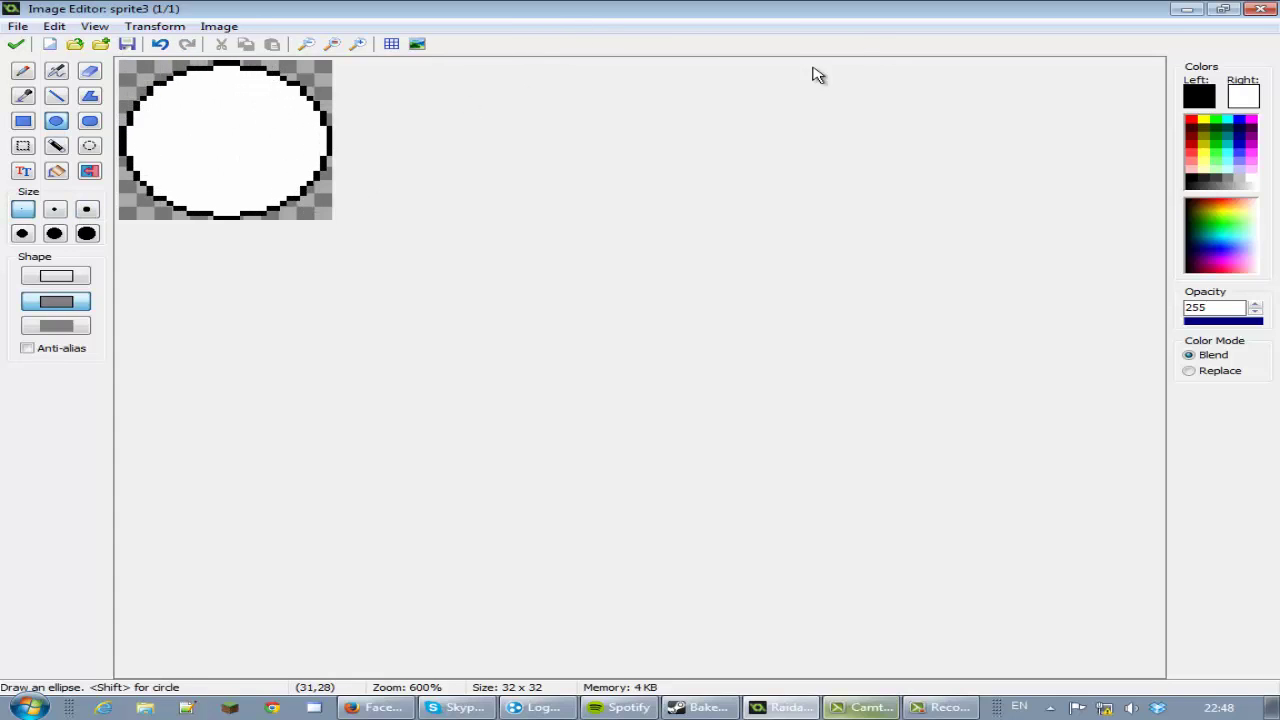
{"action": "left_click", "coordinate": [359, 45]}
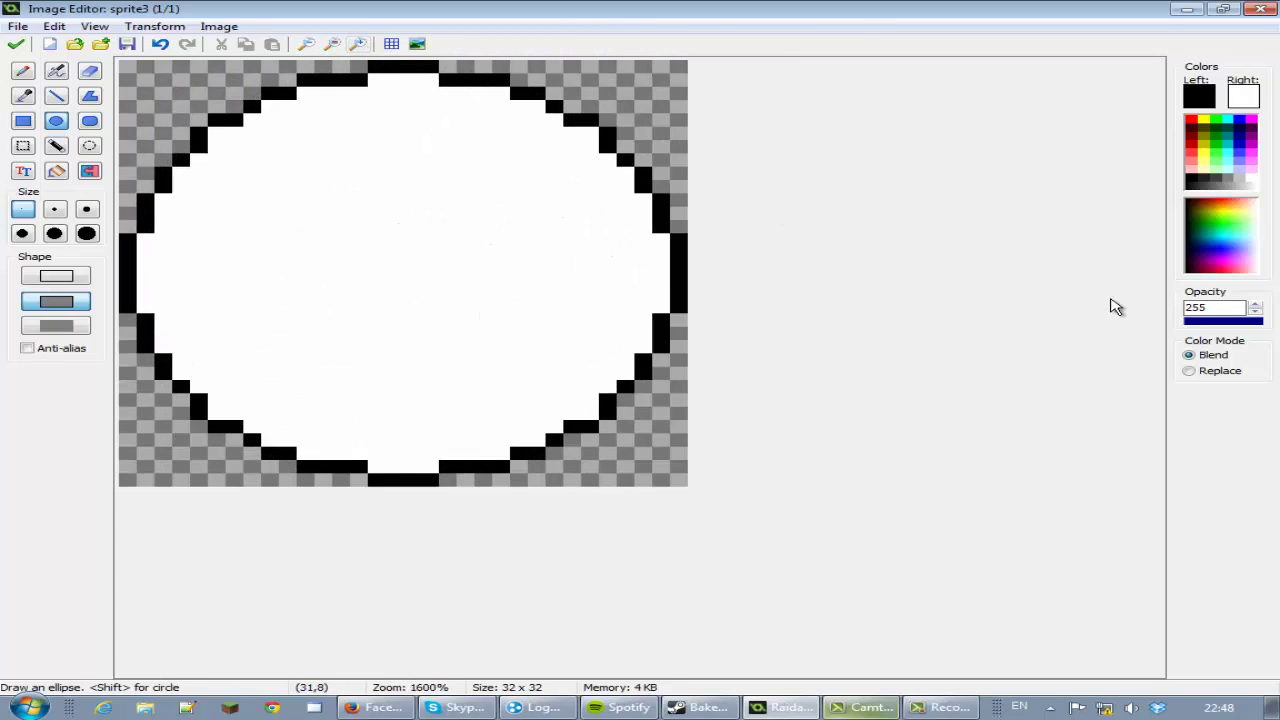
{"action": "left_click", "coordinate": [1214, 96]}
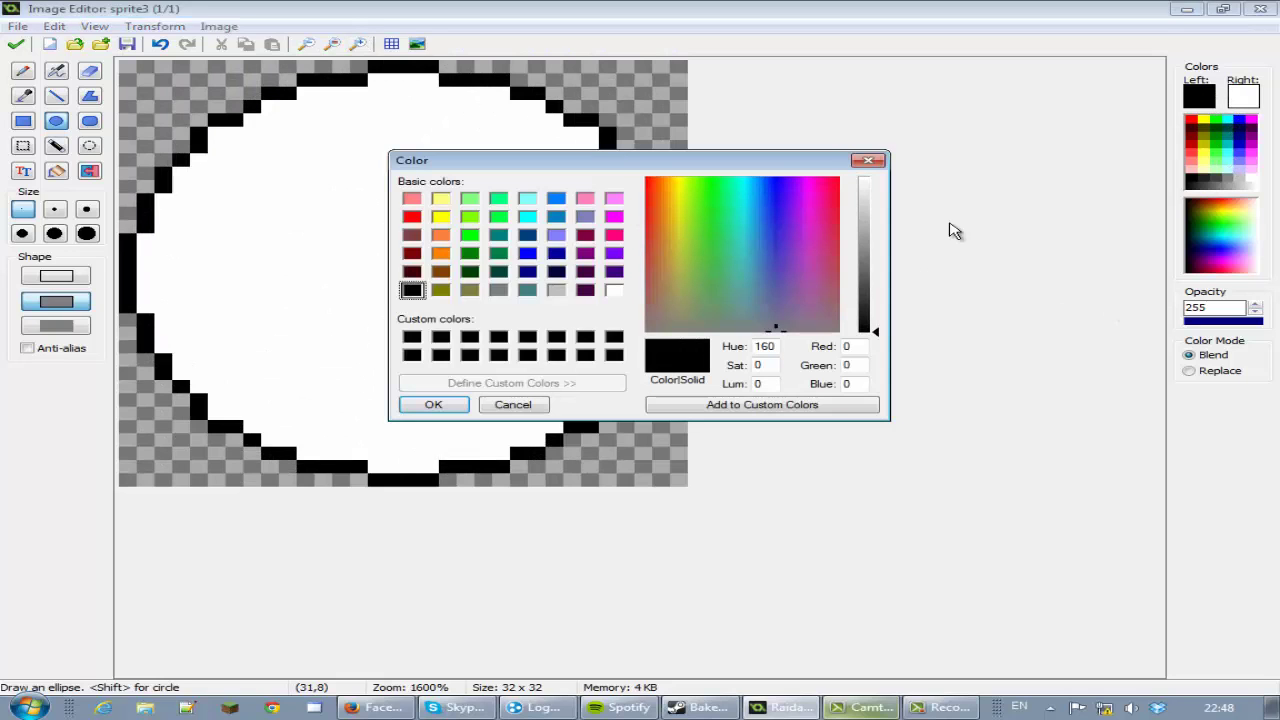
{"action": "left_click", "coordinate": [440, 271]}
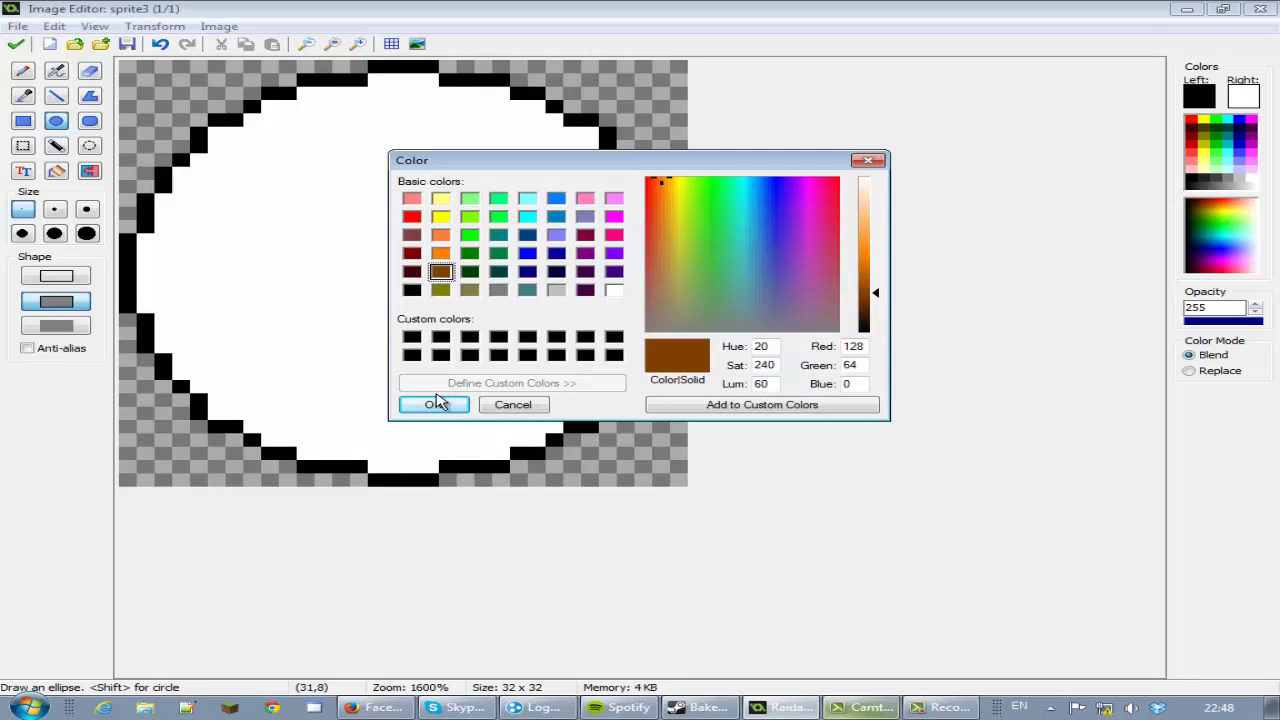
{"action": "left_click", "coordinate": [433, 404]}
{"action": "left_click", "coordinate": [57, 172]}
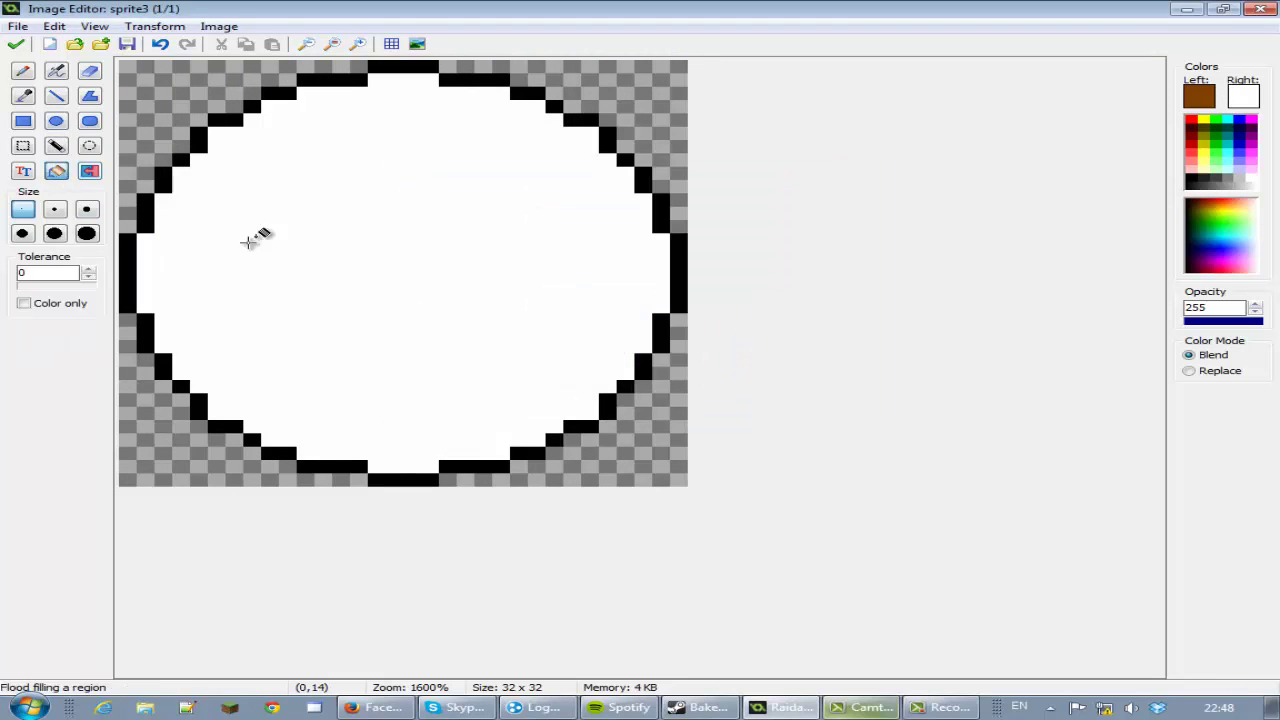
{"action": "left_click", "coordinate": [280, 243]}
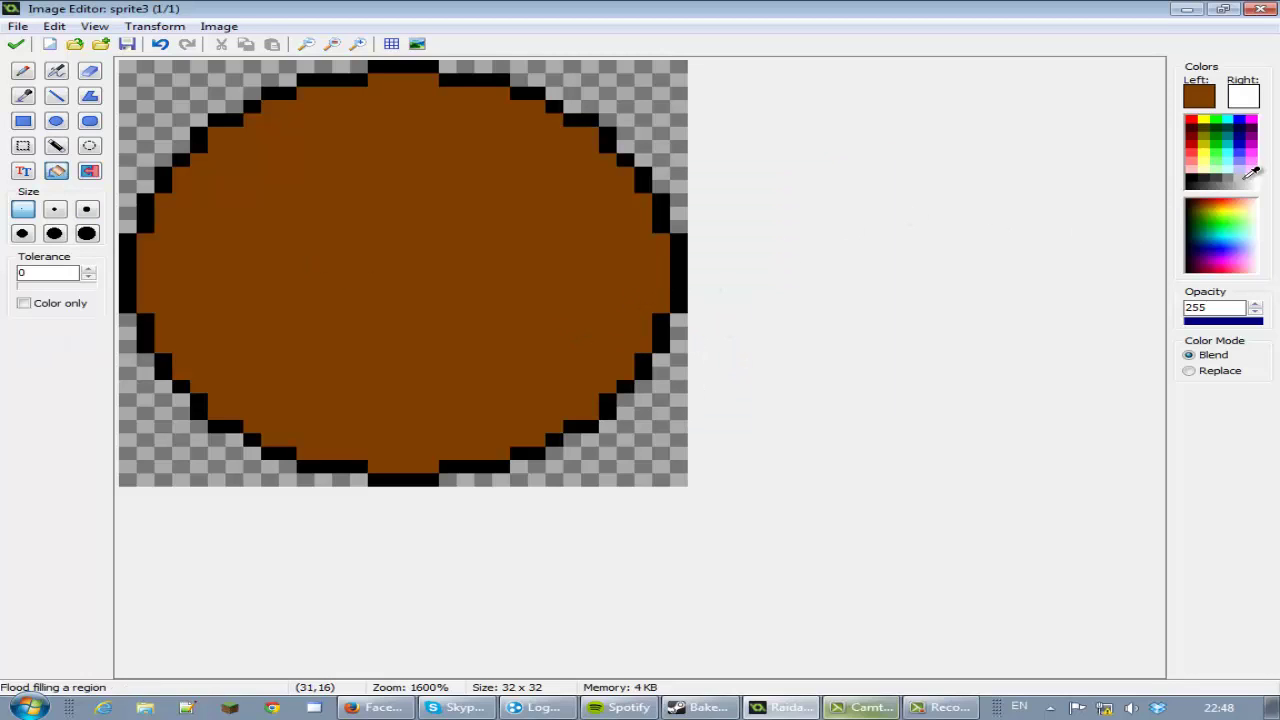
- Paint three roughly vertical dark grey pencil streaks across the upper half of the brown ellipse
{"action": "left_click", "coordinate": [1197, 177]}
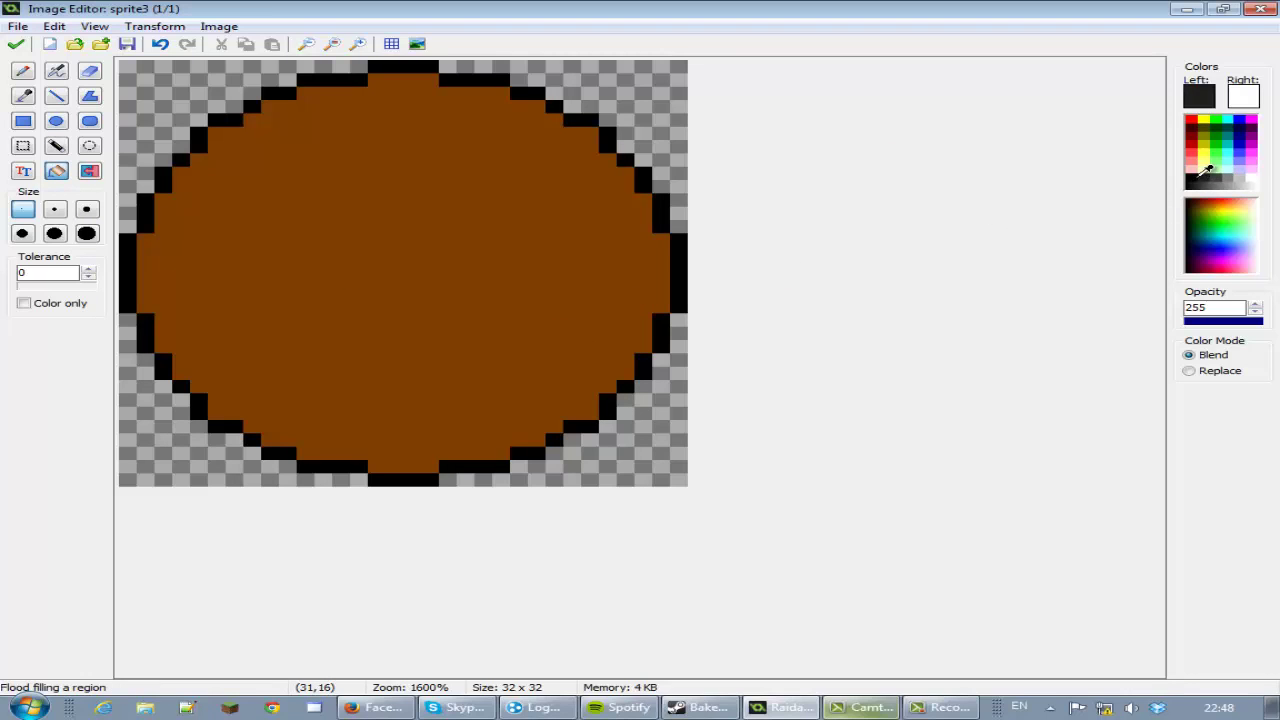
{"action": "left_click", "coordinate": [23, 71]}
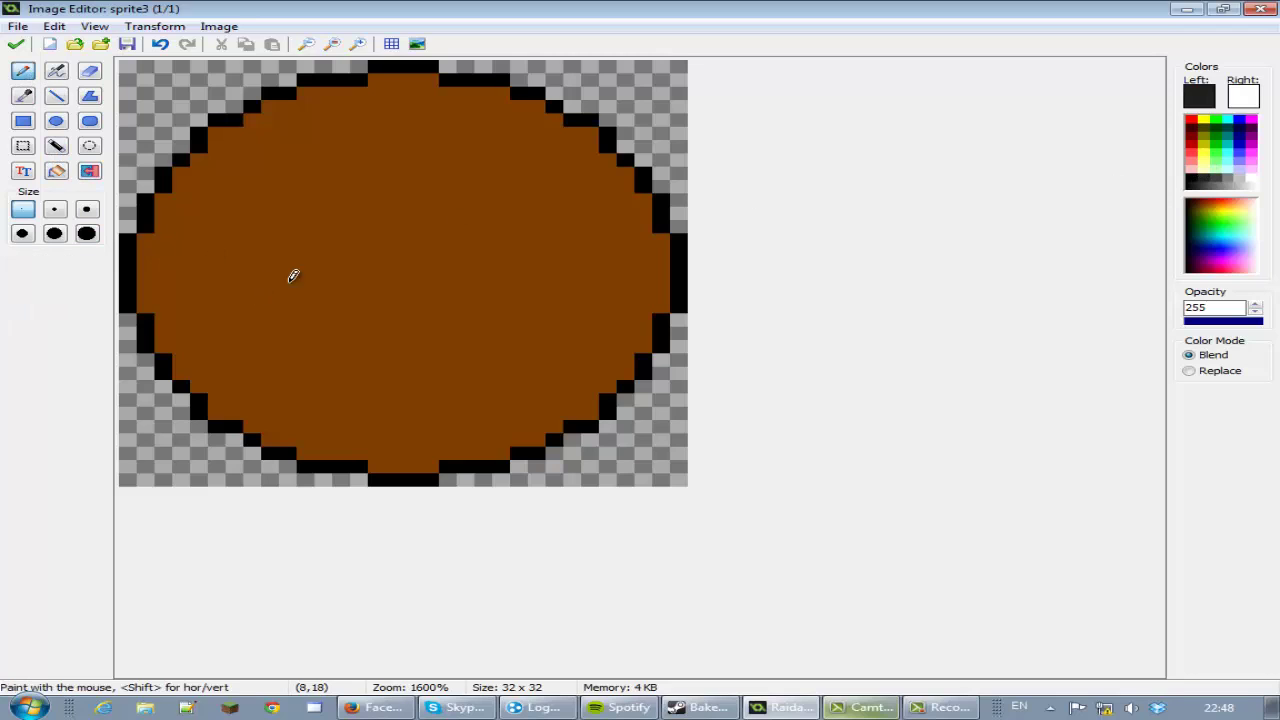
{"action": "left_click_drag", "start_coordinate": [287, 242], "coordinate": [287, 157]}
{"action": "mouse_move", "coordinate": [392, 240]}
{"action": "left_mouse_down"}
{"action": "mouse_move", "coordinate": [424, 144]}
{"action": "mouse_move", "coordinate": [412, 104]}
{"action": "left_mouse_up"}
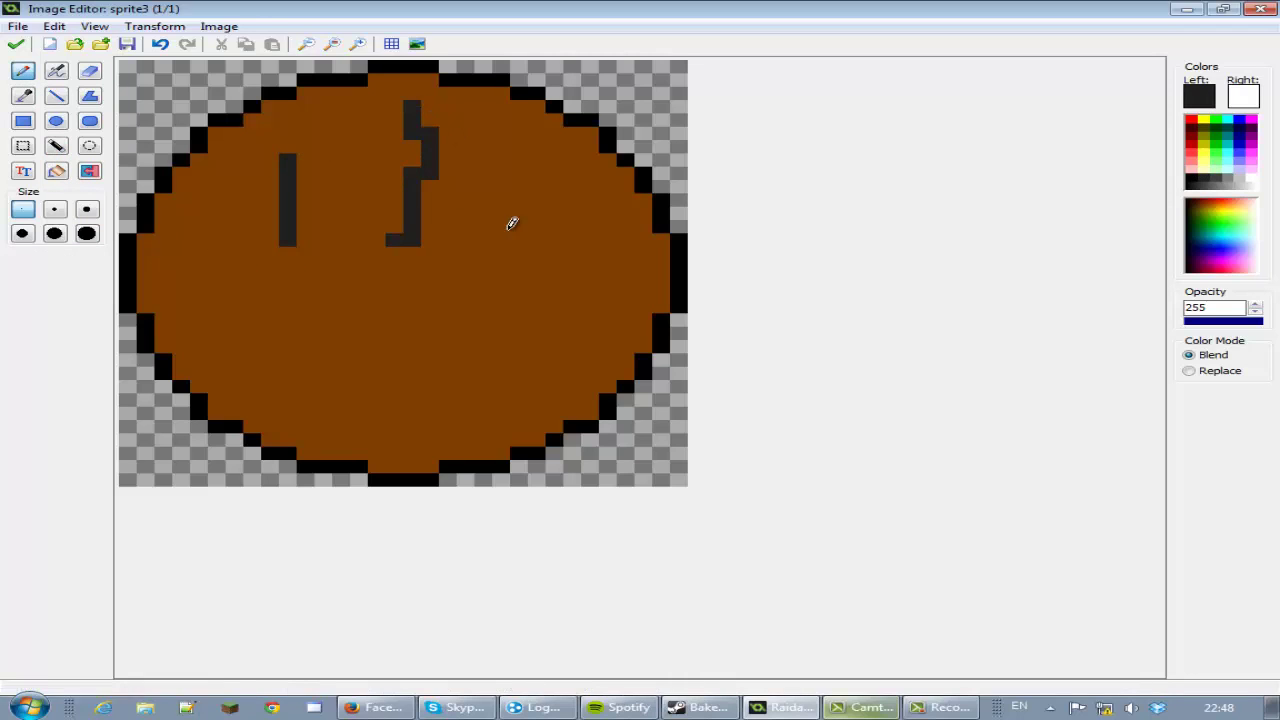
{"action": "left_click_drag", "start_coordinate": [518, 255], "coordinate": [537, 108]}
{"action": "left_click_drag", "start_coordinate": [252, 320], "coordinate": [305, 437]}
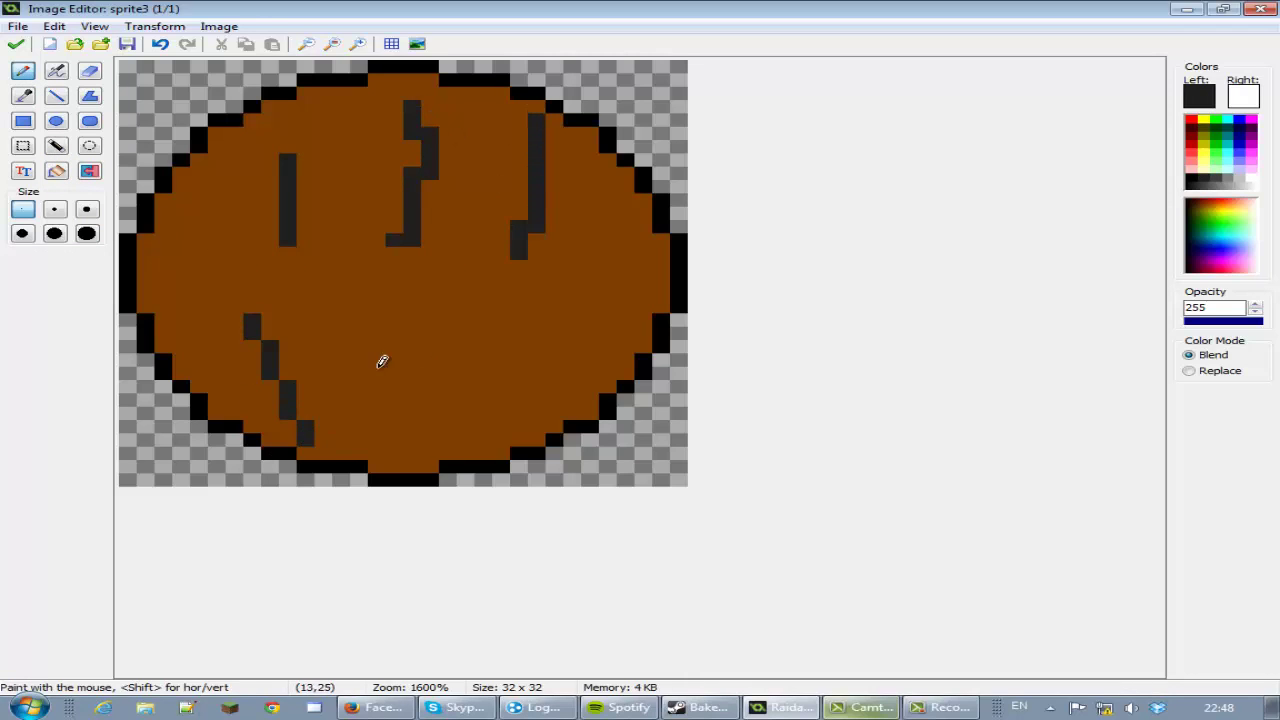
{"action": "left_click_drag", "start_coordinate": [377, 362], "coordinate": [394, 476]}
{"action": "left_click", "coordinate": [484, 348]}
{"action": "left_click_drag", "start_coordinate": [496, 350], "coordinate": [502, 445]}
{"action": "key", "text": "ctrl+z"}
{"action": "key", "text": "ctrl+z"}
{"action": "key", "text": "ctrl+z"}
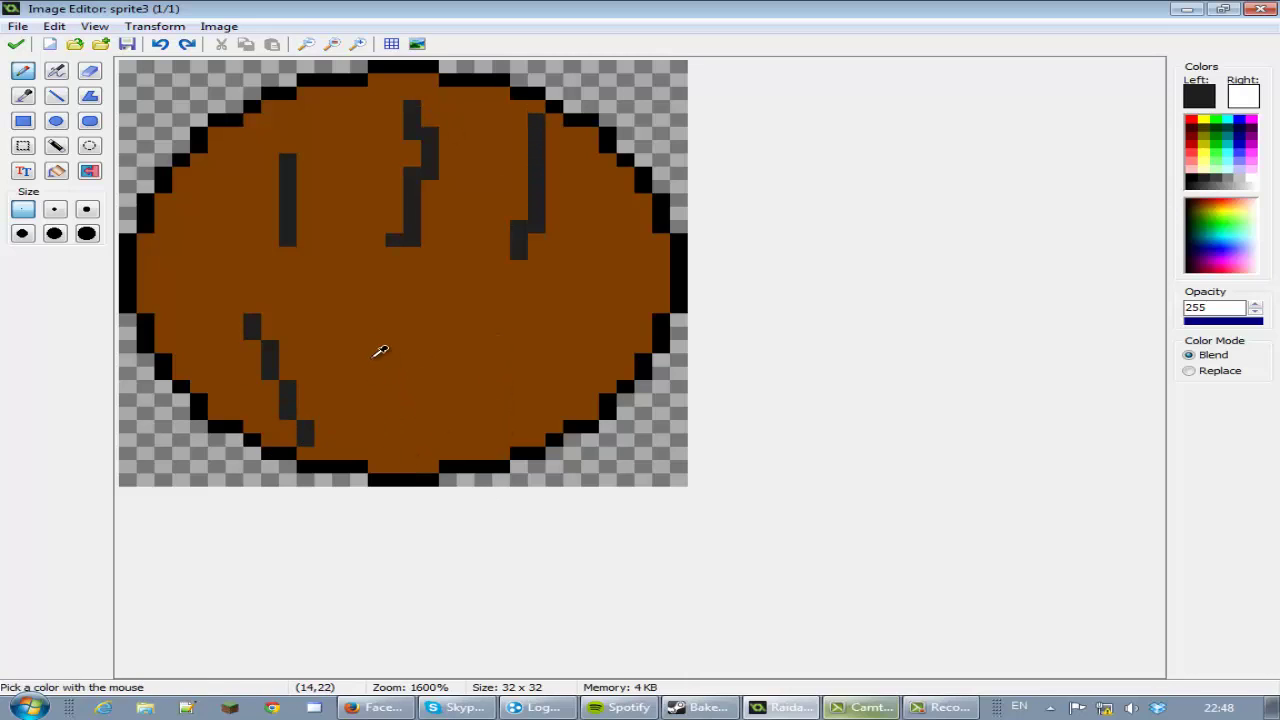
{"action": "left_click_drag", "start_coordinate": [394, 318], "coordinate": [412, 430]}
{"action": "key", "text": "ctrl+z"}
{"action": "key", "text": "ctrl+z"}
{"action": "key", "text": "ctrl+z"}
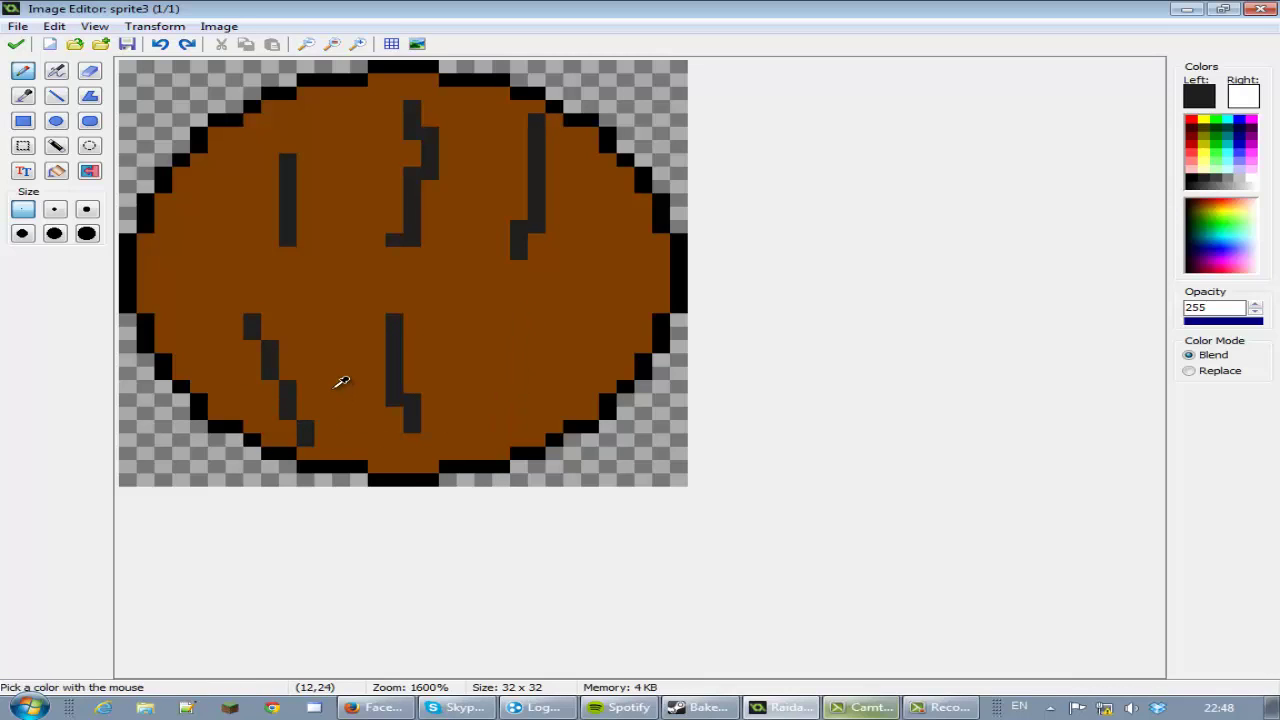
- Paint three vertical dark grey streaks on the ellipse's lower half and two short ones across its middle
{"action": "left_click_drag", "start_coordinate": [270, 316], "coordinate": [287, 426]}
{"action": "left_click_drag", "start_coordinate": [410, 322], "coordinate": [393, 430]}
{"action": "mouse_move", "coordinate": [500, 331]}
{"action": "left_mouse_down"}
{"action": "mouse_move", "coordinate": [500, 414]}
{"action": "mouse_move", "coordinate": [516, 417]}
{"action": "left_mouse_up"}
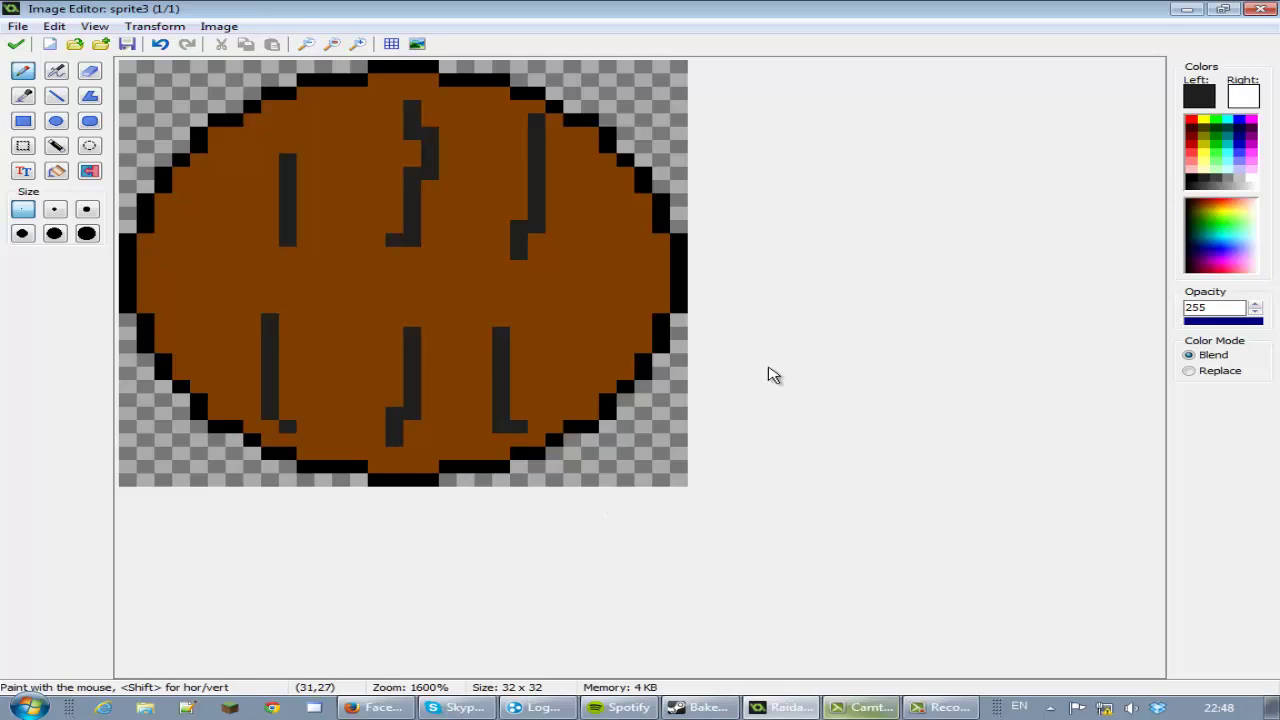
{"action": "left_click_drag", "start_coordinate": [343, 303], "coordinate": [341, 260]}
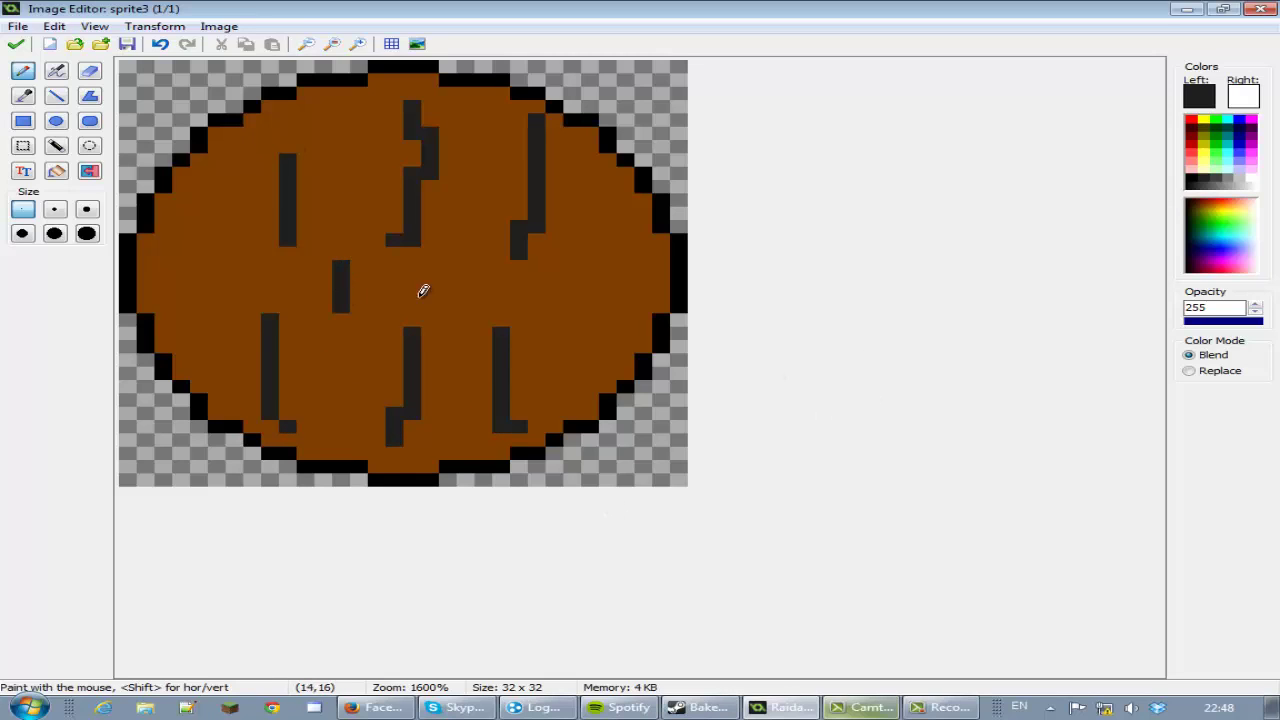
{"action": "left_click_drag", "start_coordinate": [447, 306], "coordinate": [449, 263]}
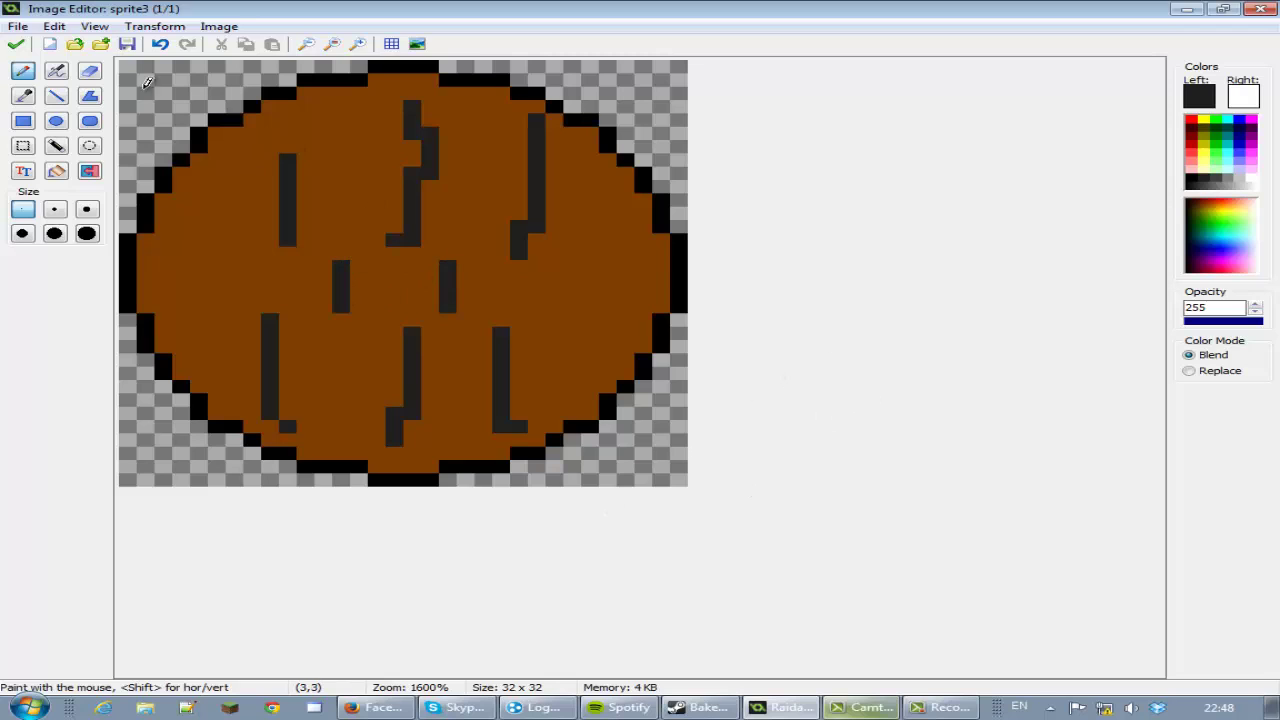
- Accept the finished drawing and confirm the spr_player sprite
{"action": "left_click", "coordinate": [16, 44]}
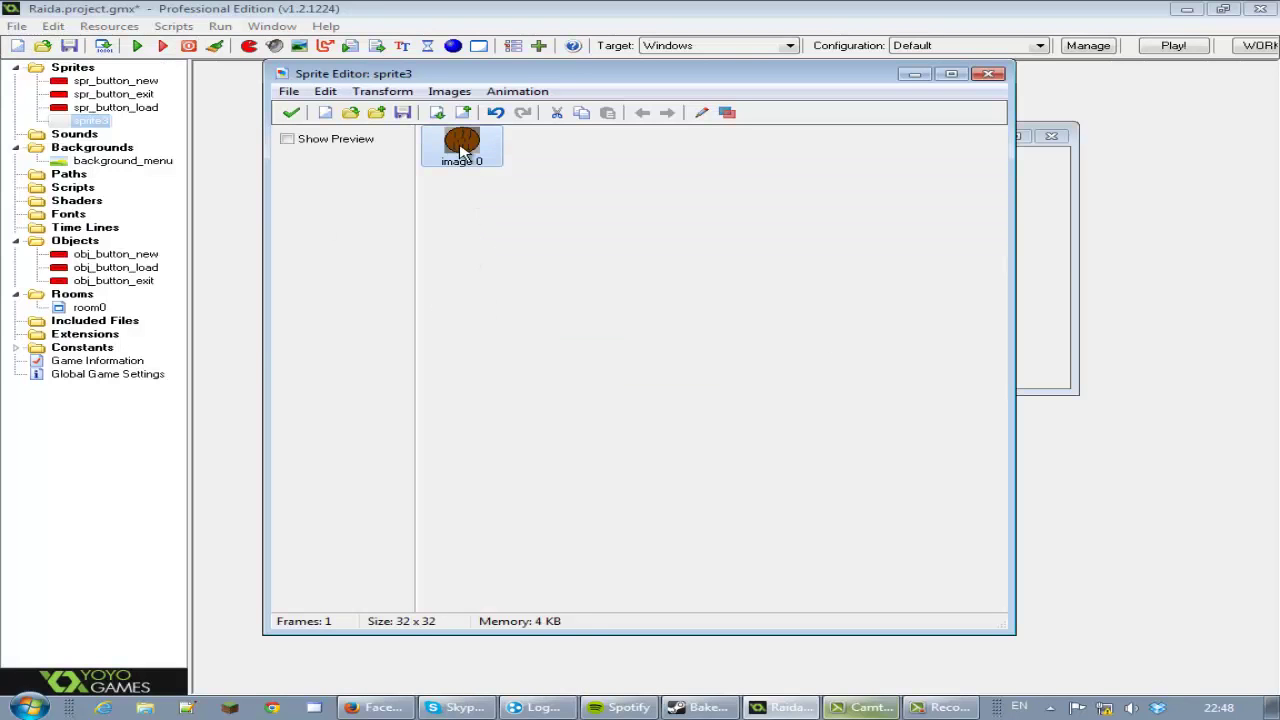
{"action": "left_click", "coordinate": [293, 115]}
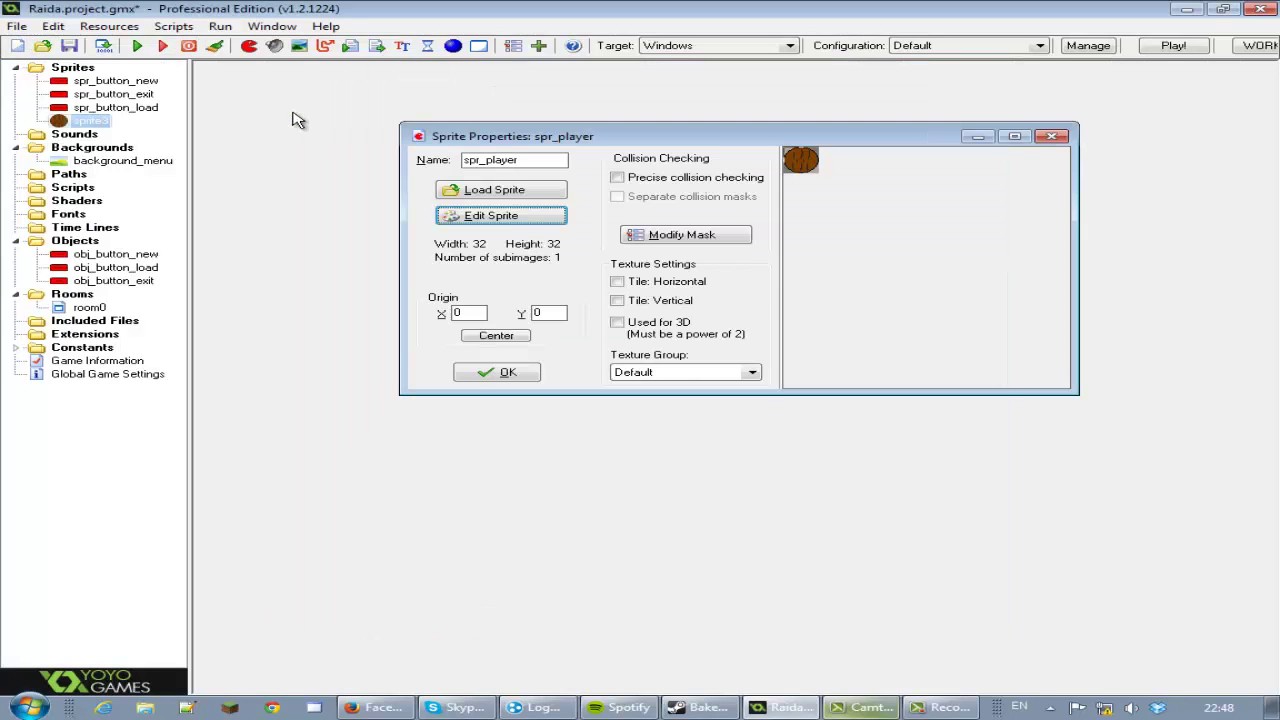
{"action": "left_click", "coordinate": [478, 377]}
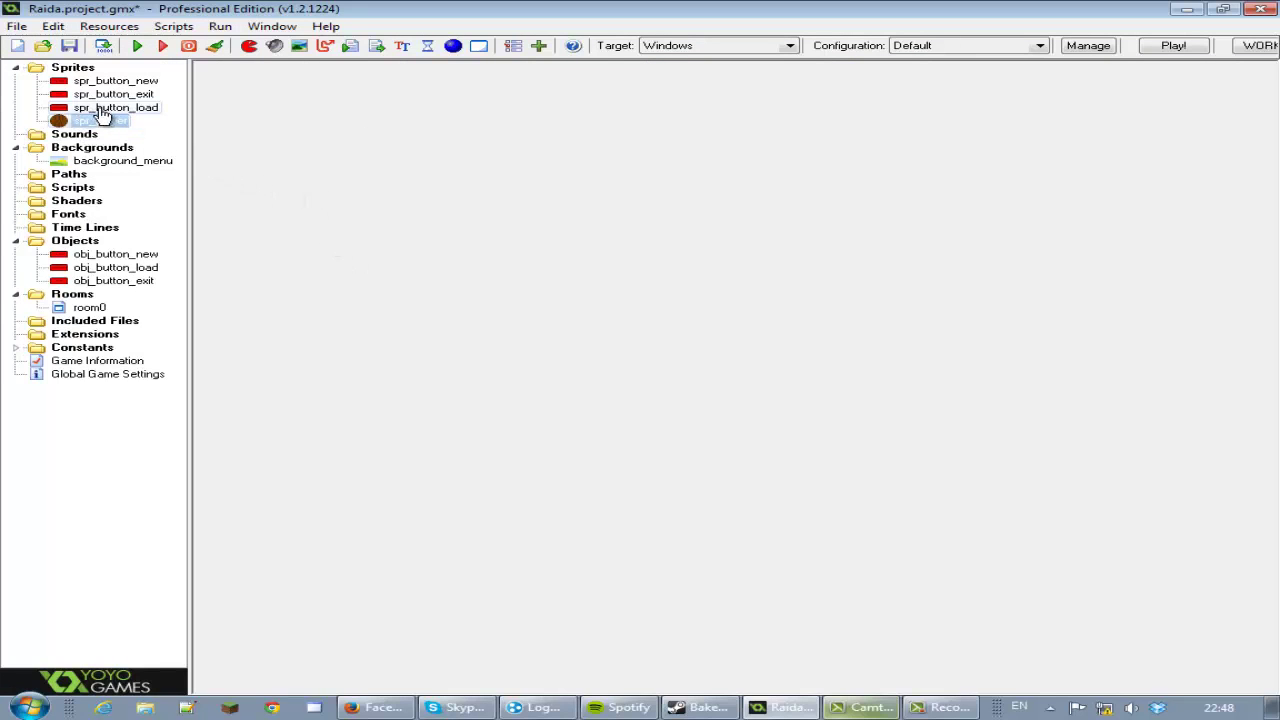
- Create a new object named obj_player and assign it the spr_player sprite
{"action": "left_click", "coordinate": [453, 45]}
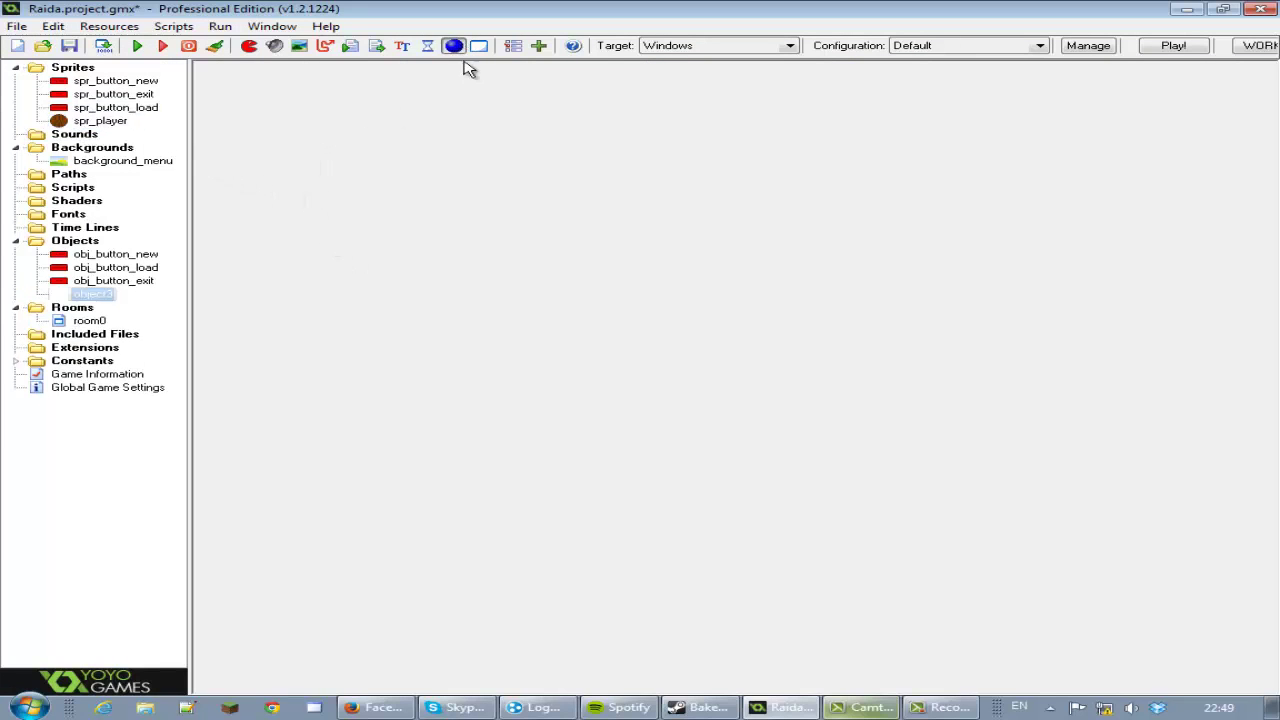
{"action": "type", "text": "obj_player"}
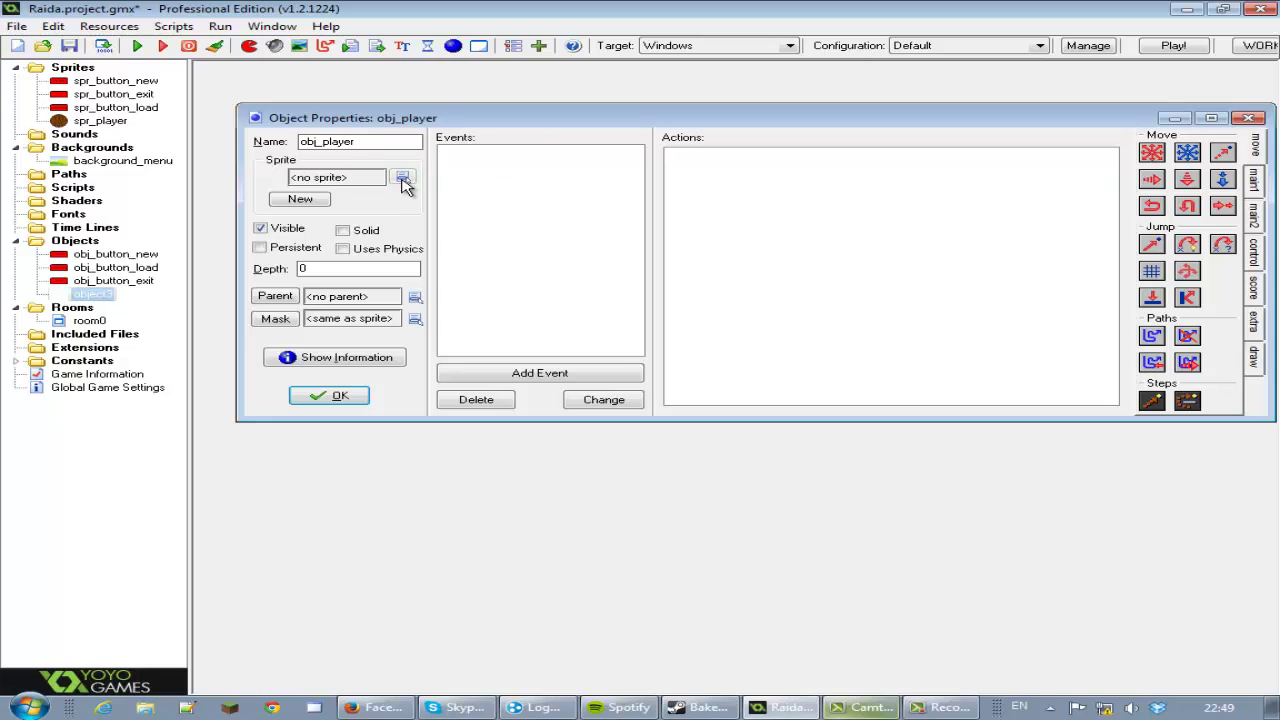
{"action": "left_click", "coordinate": [403, 180]}
{"action": "left_click", "coordinate": [420, 264]}
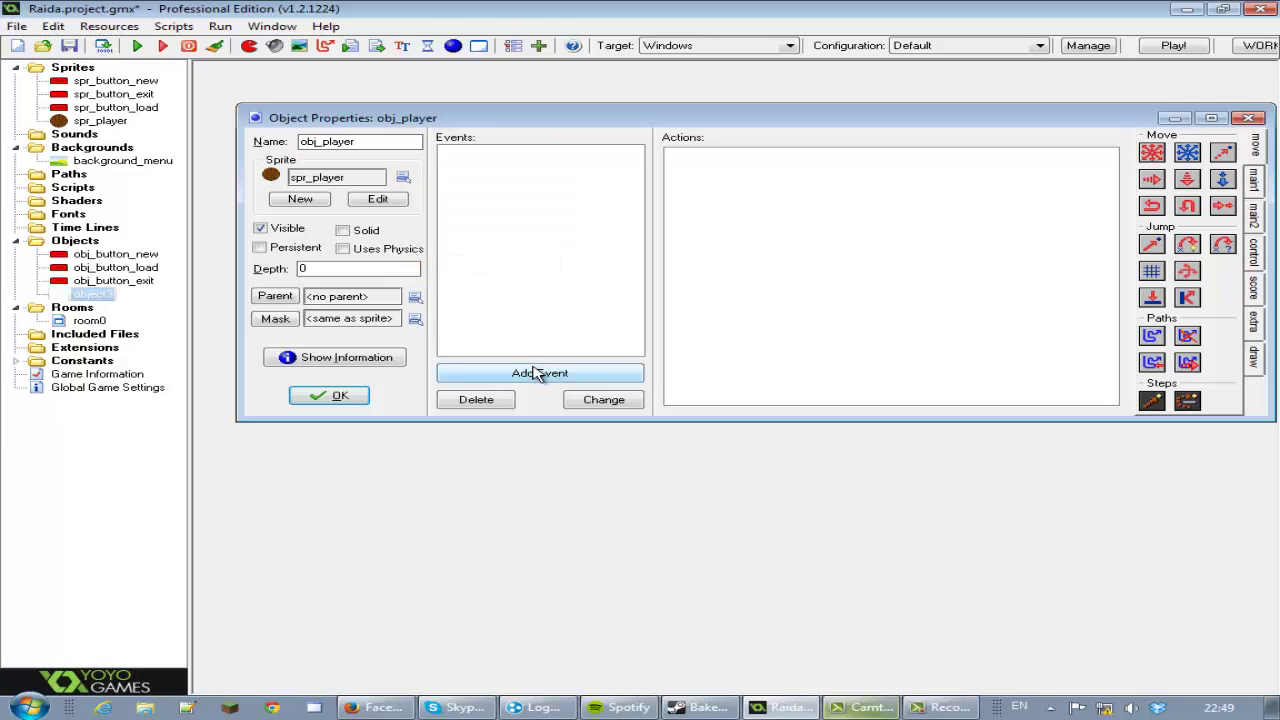
- Add a Create event to obj_player with an Execute Code action and maximize its code editor
{"action": "left_click", "coordinate": [537, 373]}
{"action": "left_click", "coordinate": [600, 264]}
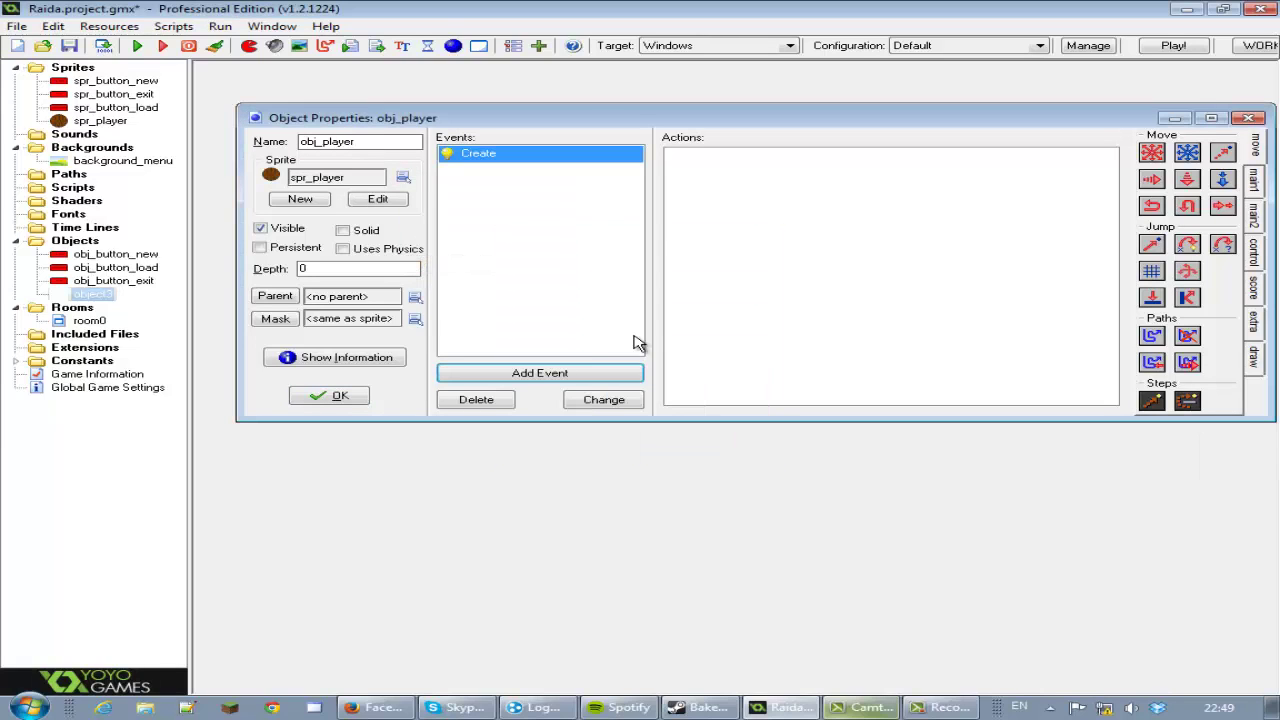
{"action": "left_click", "coordinate": [1254, 252]}
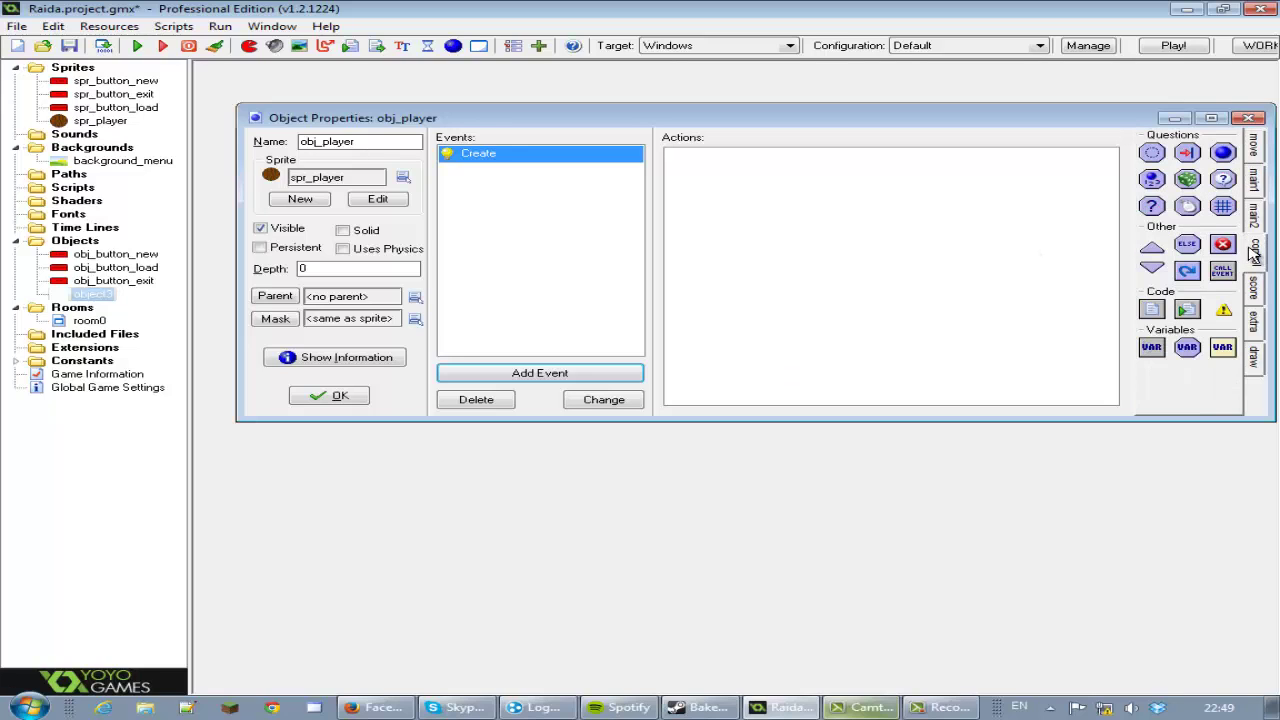
{"action": "left_click_drag", "start_coordinate": [1153, 310], "coordinate": [1049, 289]}
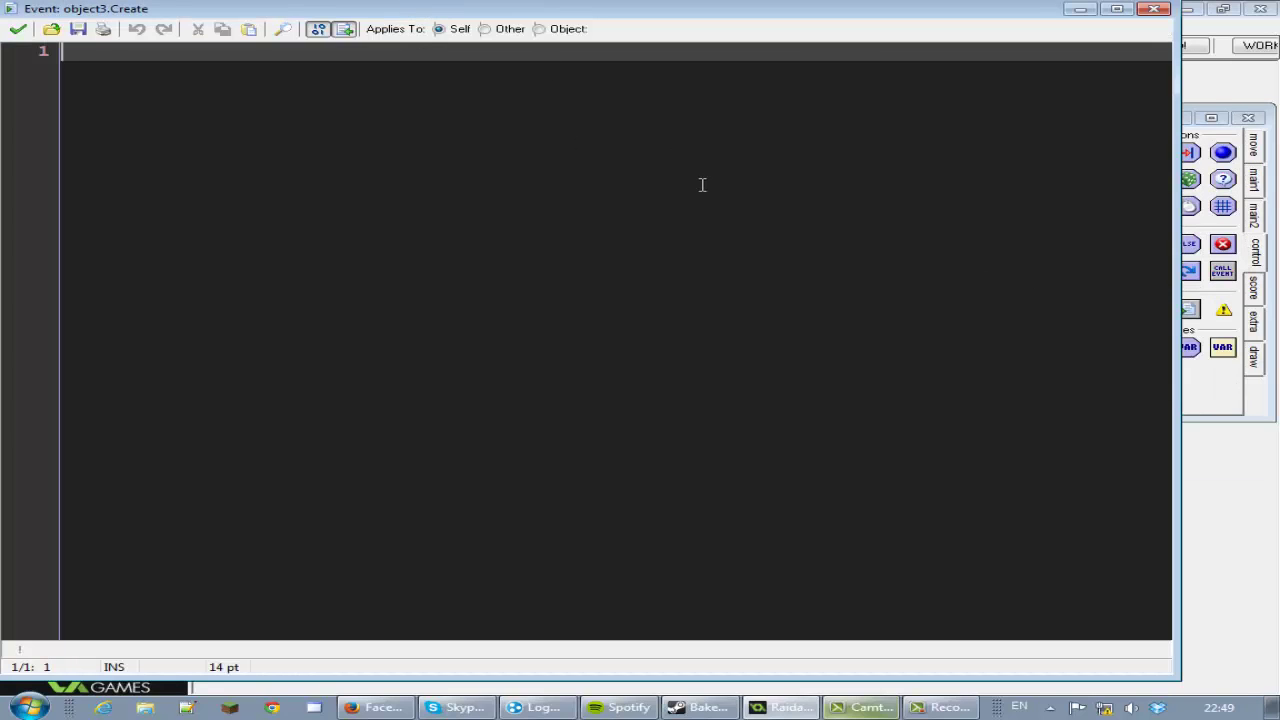
{"action": "double_click", "coordinate": [806, 17]}
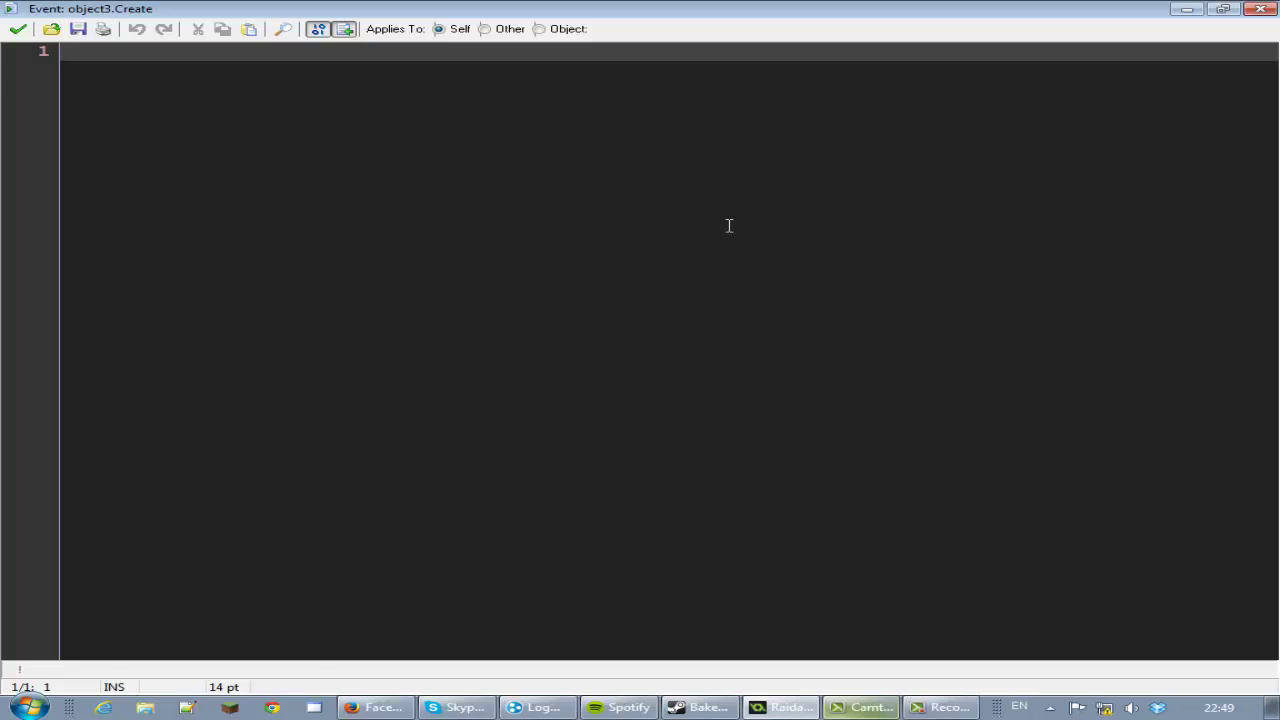
- Write the line hp = 100; in obj_player's Create event code
{"action": "type", "text": "hp ="}
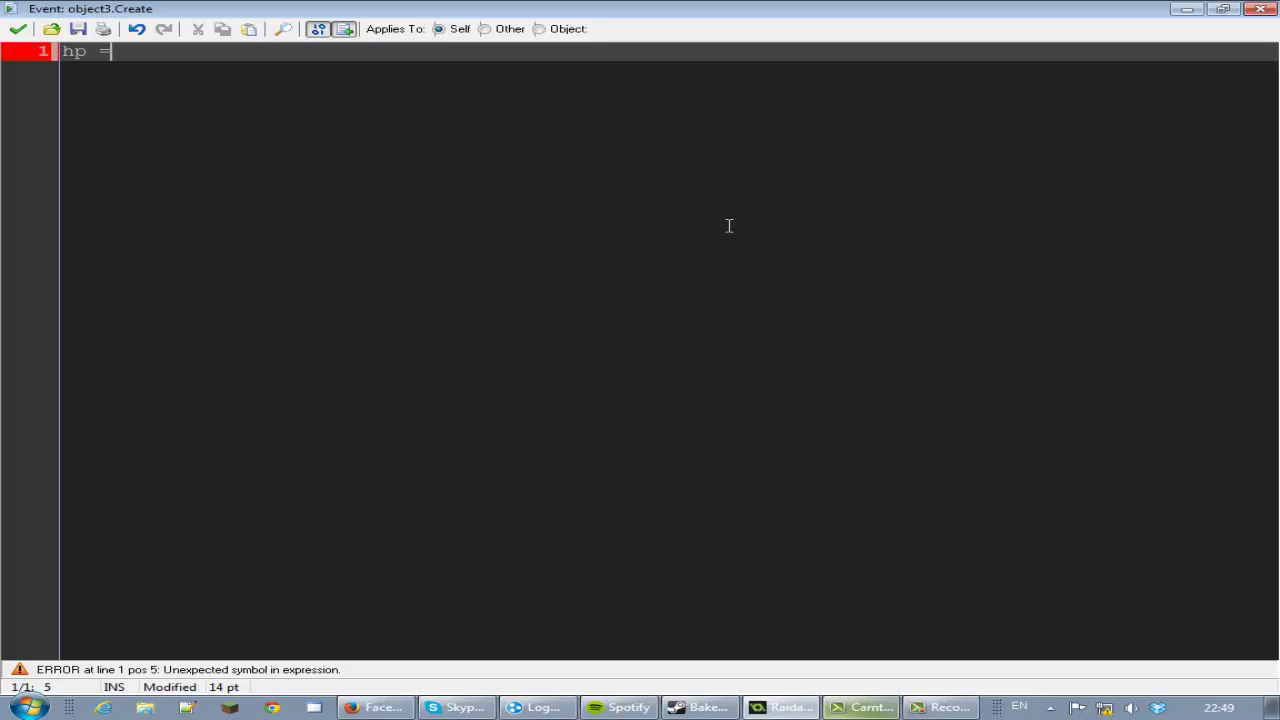
{"action": "type", "text": " 1001"}
{"action": "key", "text": "Return"}
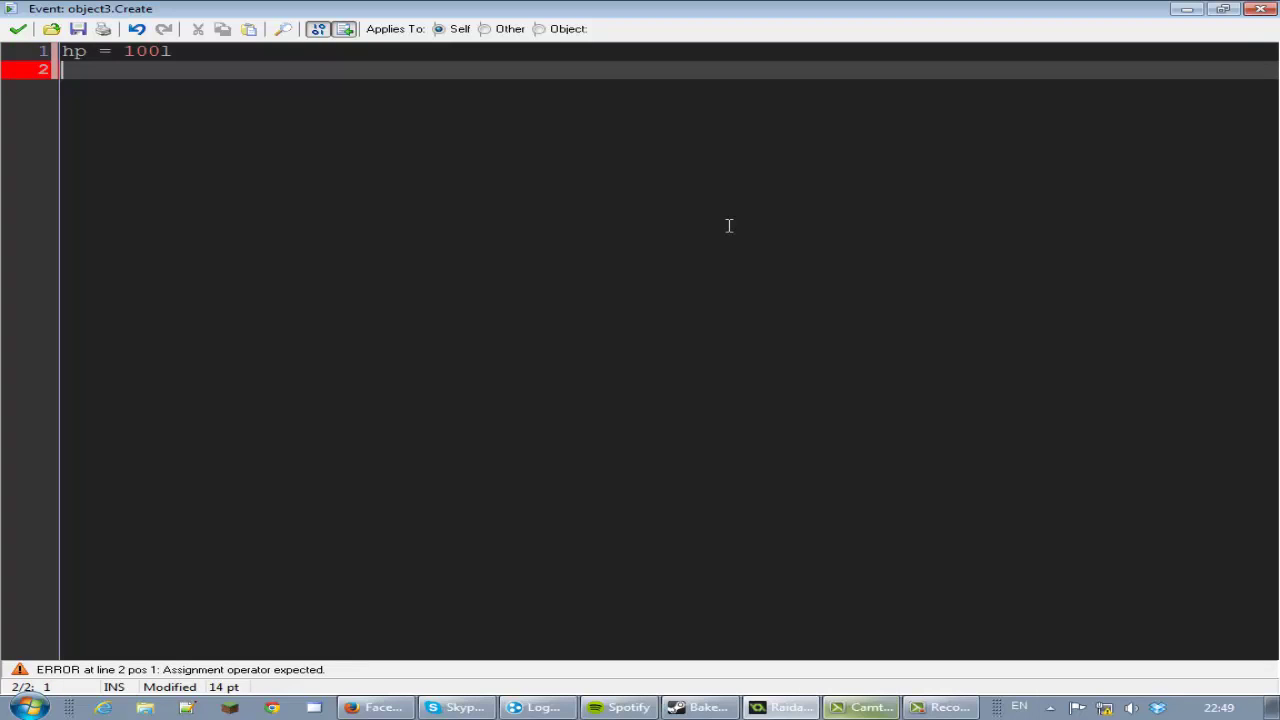
{"action": "key", "text": "BackSpace"}
{"action": "key", "text": "BackSpace"}
{"action": "type", "text": ";"}
{"action": "key", "text": "Return"}
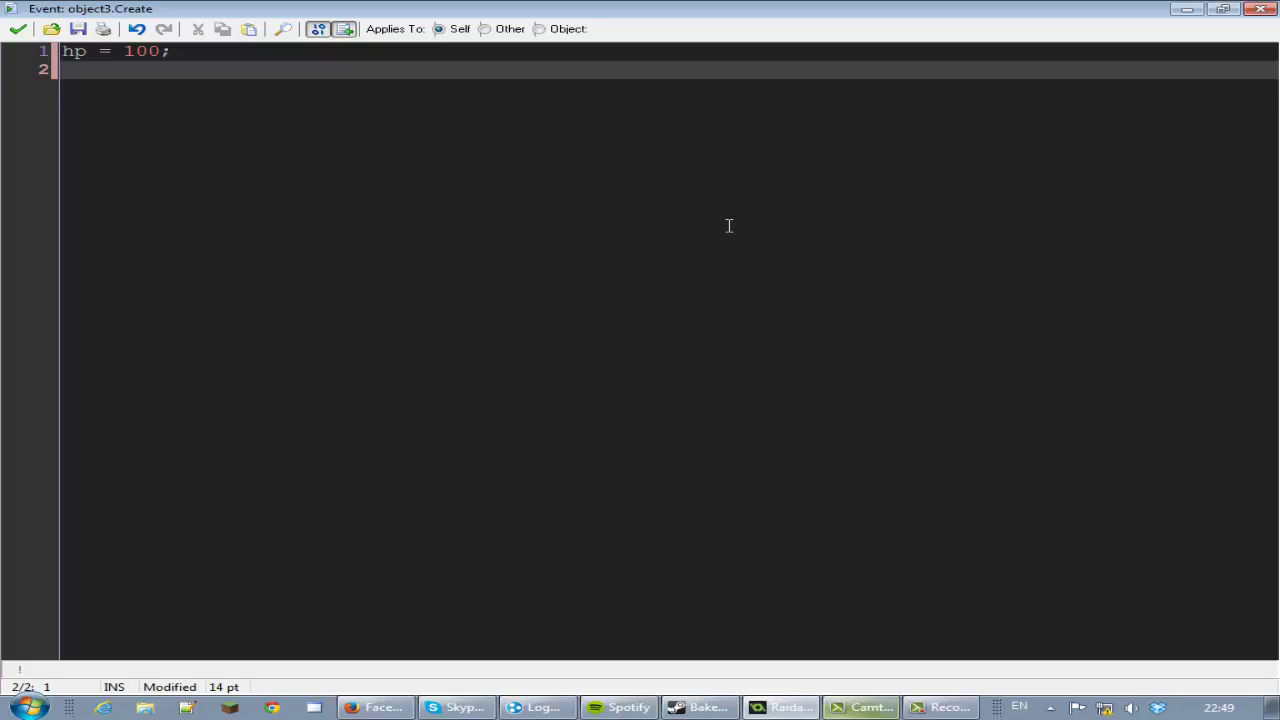
- Leave a blank line below the hp variable and add the strength variable as str = 1;
{"action": "key", "text": "Return"}
{"action": "type", "text": "stre"}
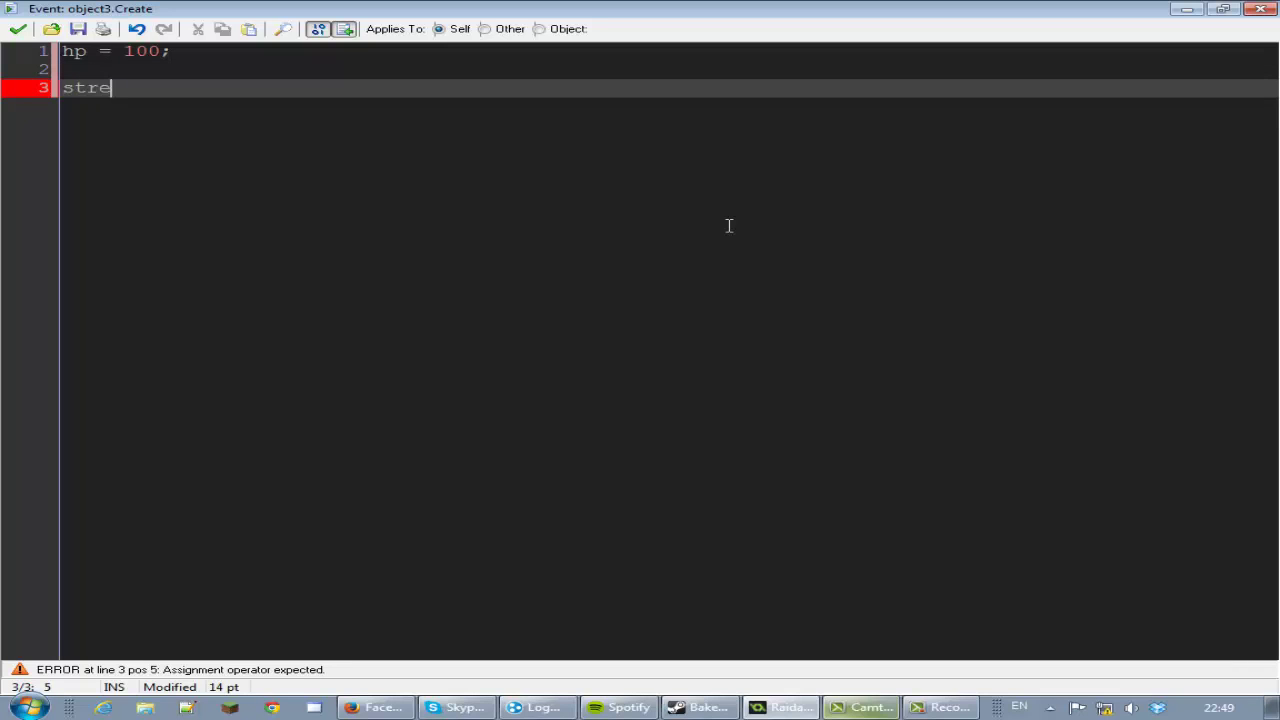
{"action": "type", "text": "ngth"}
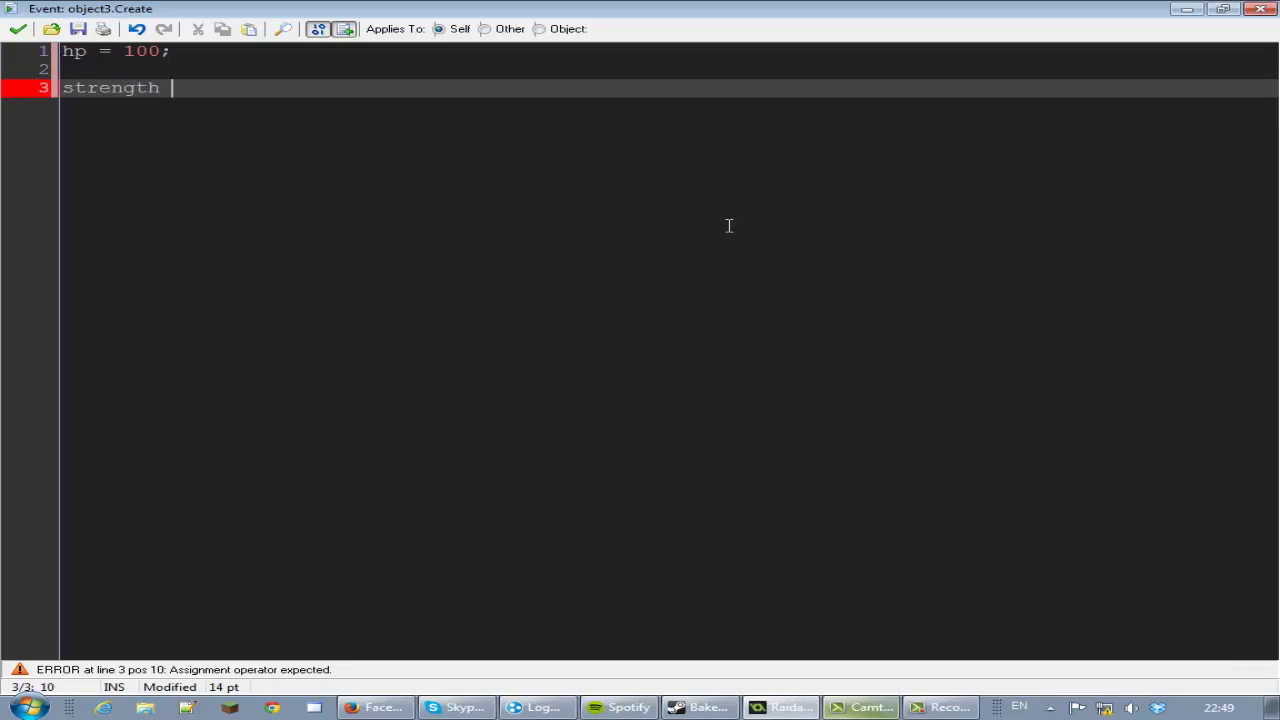
{"action": "key", "text": "BackSpace"}
{"action": "key", "text": "BackSpace"}
{"action": "key", "text": "BackSpace"}
{"action": "key", "text": "BackSpace"}
{"action": "key", "text": "BackSpace"}
{"action": "key", "text": "BackSpace"}
{"action": "type", "text": "= "}
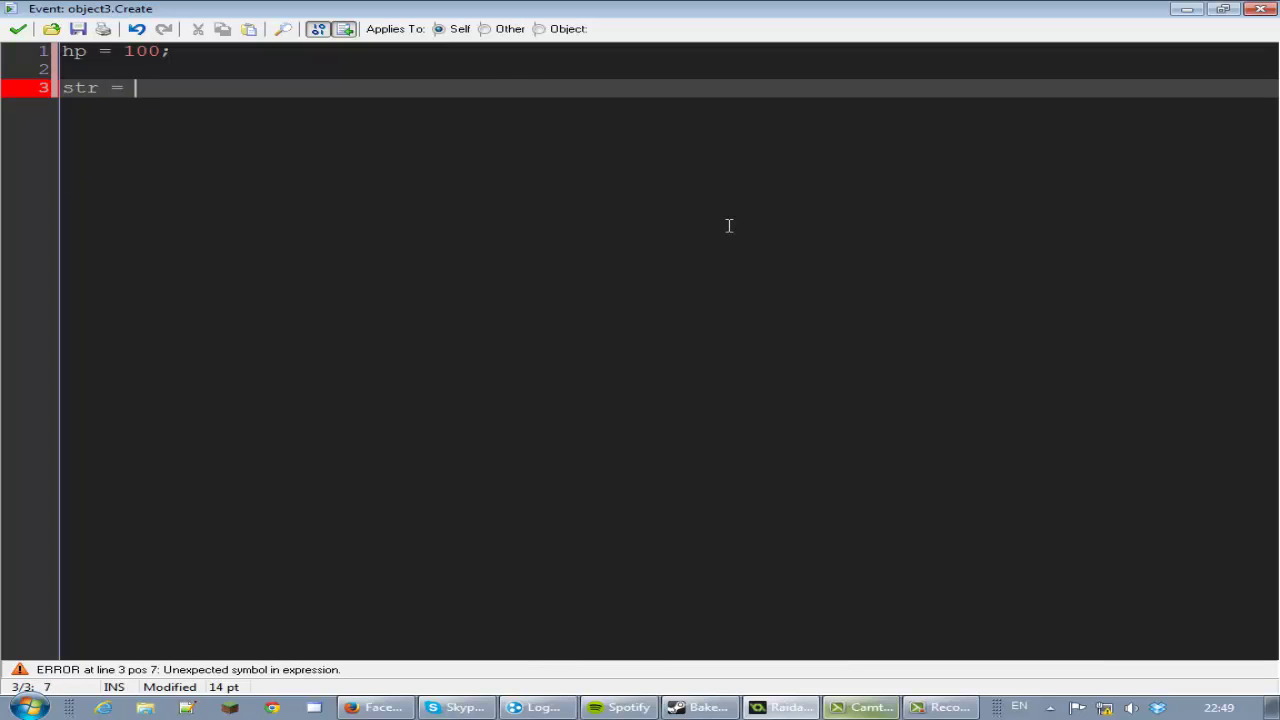
{"action": "type", "text": "10;"}
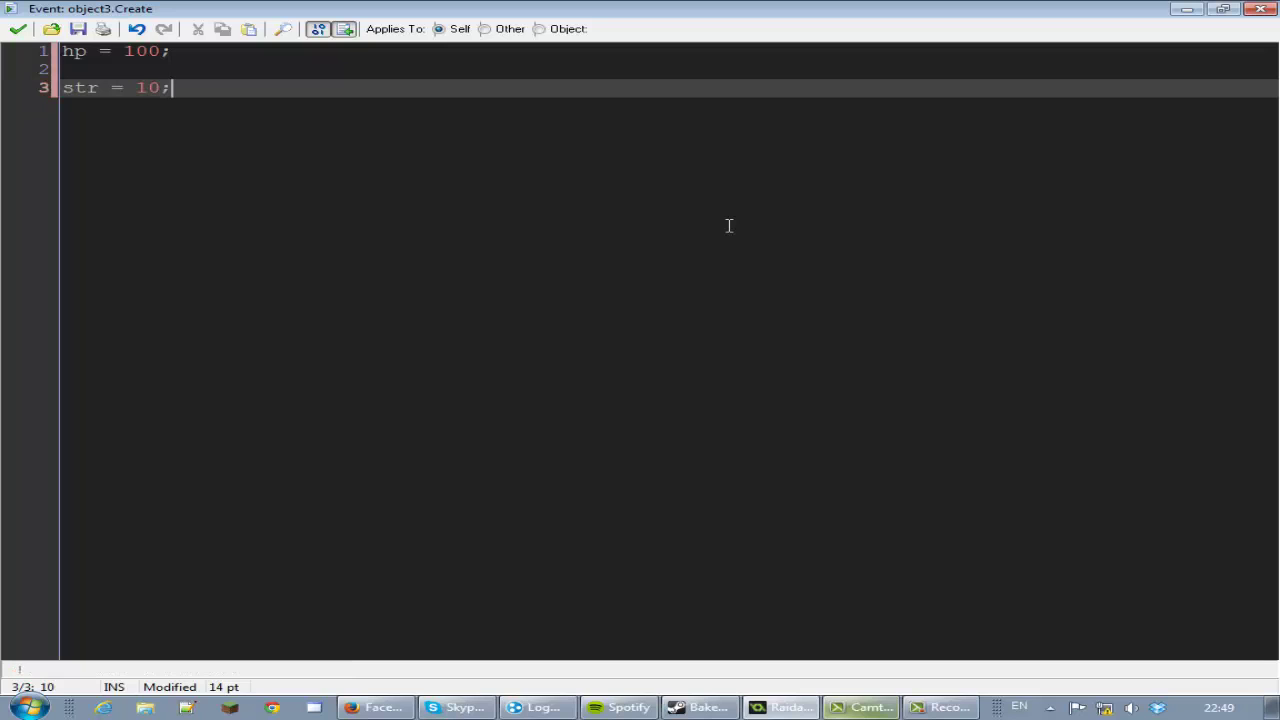
{"action": "key", "text": "BackSpace"}
{"action": "key", "text": "BackSpace"}
{"action": "type", "text": ";"}
{"action": "key", "text": "Return"}
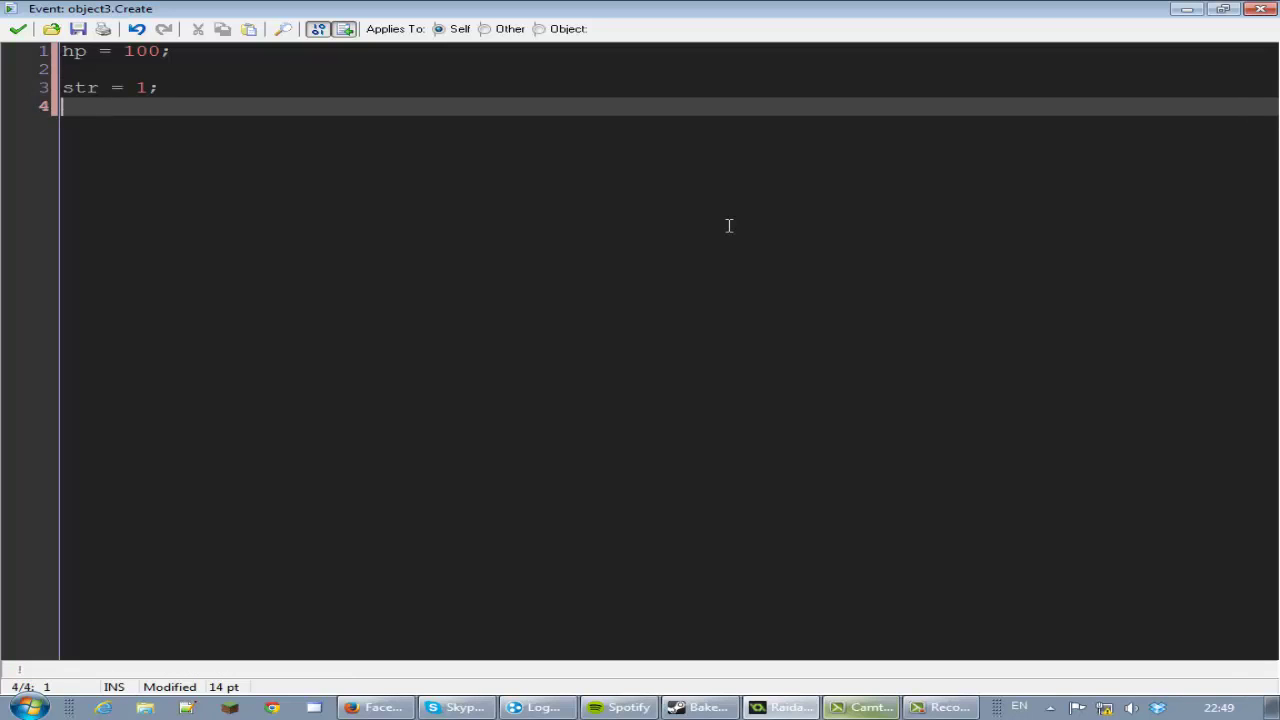
- Add the lines def = 1; and mag = 1; below str and save the Create event code
{"action": "type", "text": "def "}
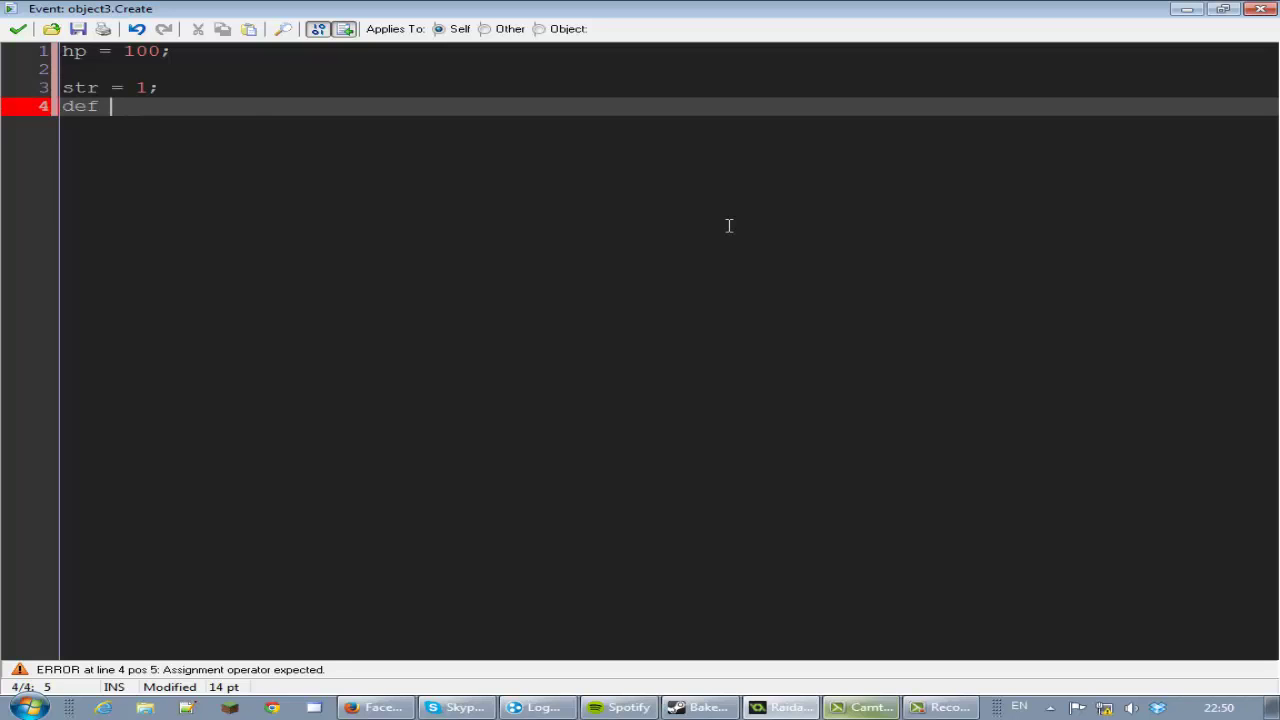
{"action": "type", "text": "= 1;"}
{"action": "key", "text": "Return"}
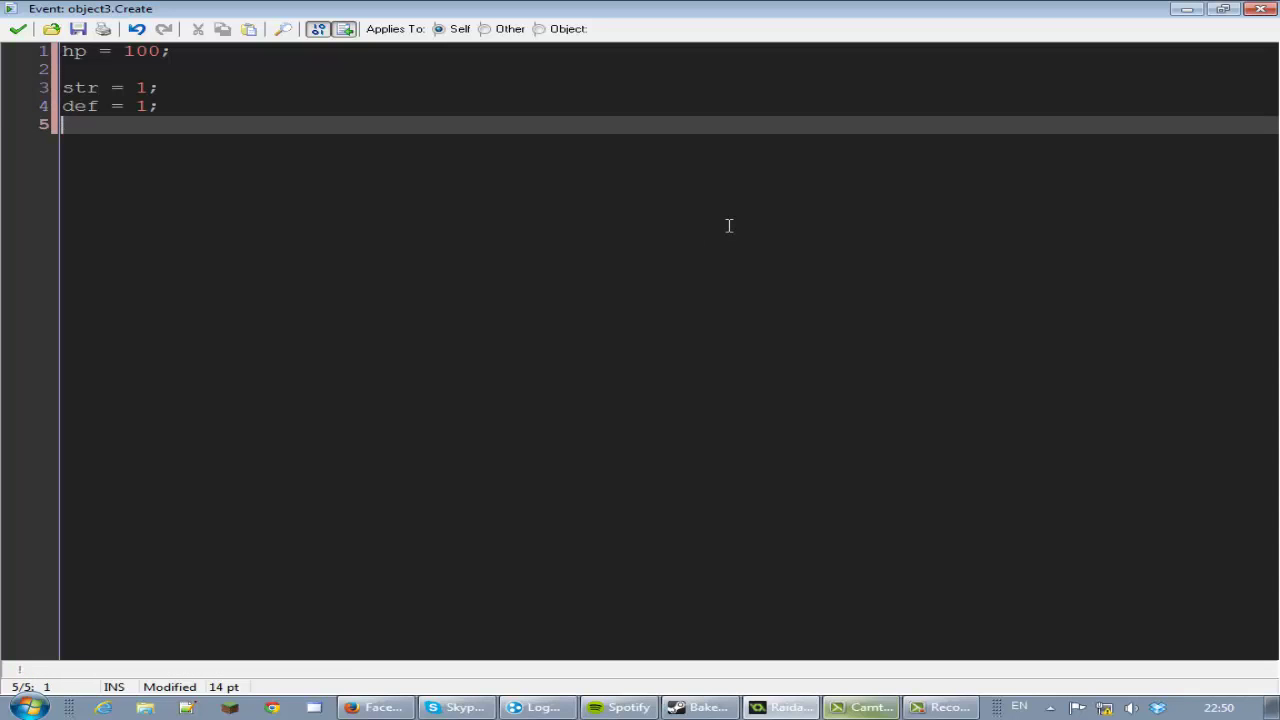
{"action": "type", "text": "magic"}
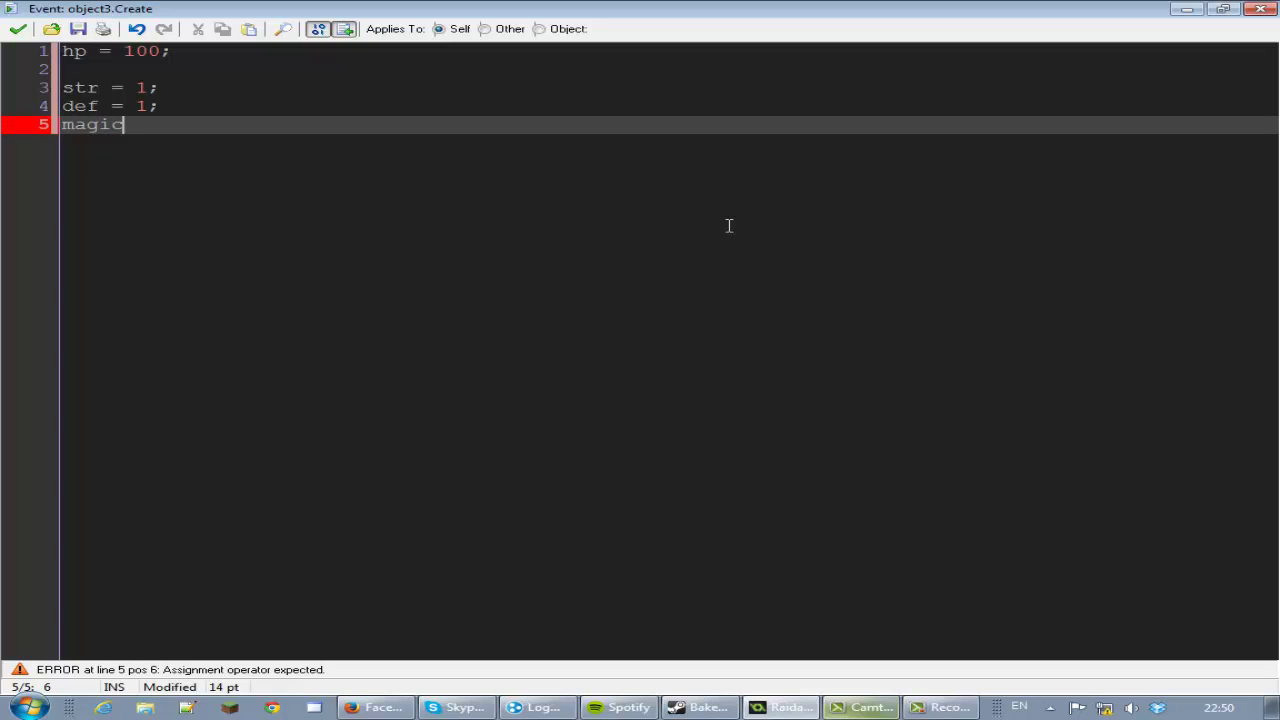
{"action": "key", "text": "BackSpace"}
{"action": "key", "text": "BackSpace"}
{"action": "key", "text": "BackSpace"}
{"action": "type", "text": "= 1;"}
{"action": "key", "text": "Return"}
{"action": "key", "text": "Return"}
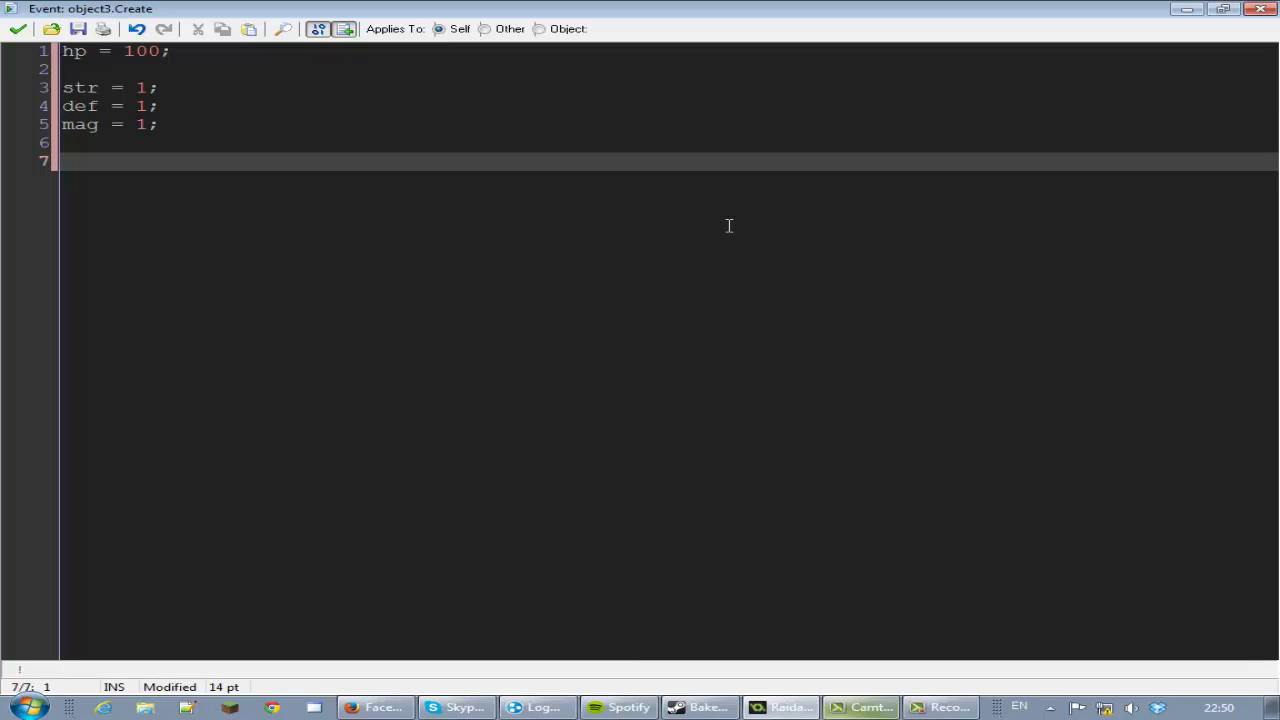
{"action": "left_click", "coordinate": [18, 28]}
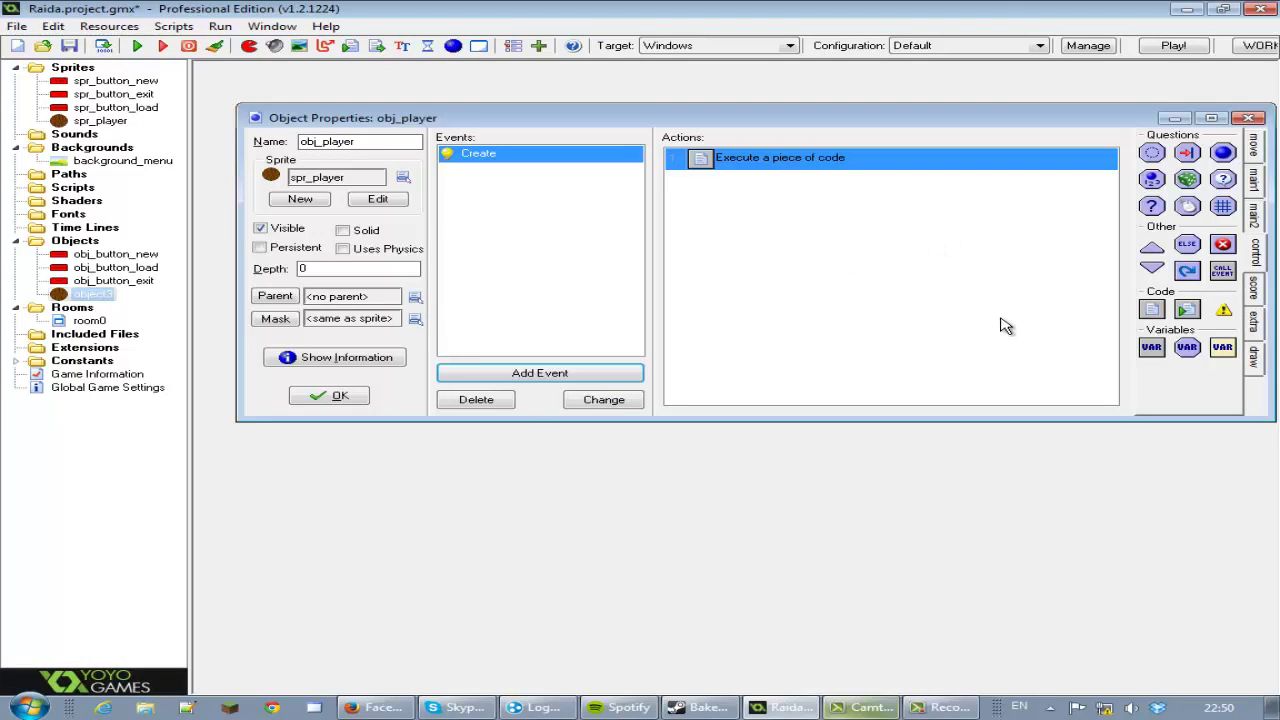
- Add a regular Step event to obj_player with an Execute Code action and open its code editor
{"action": "left_click", "coordinate": [562, 378]}
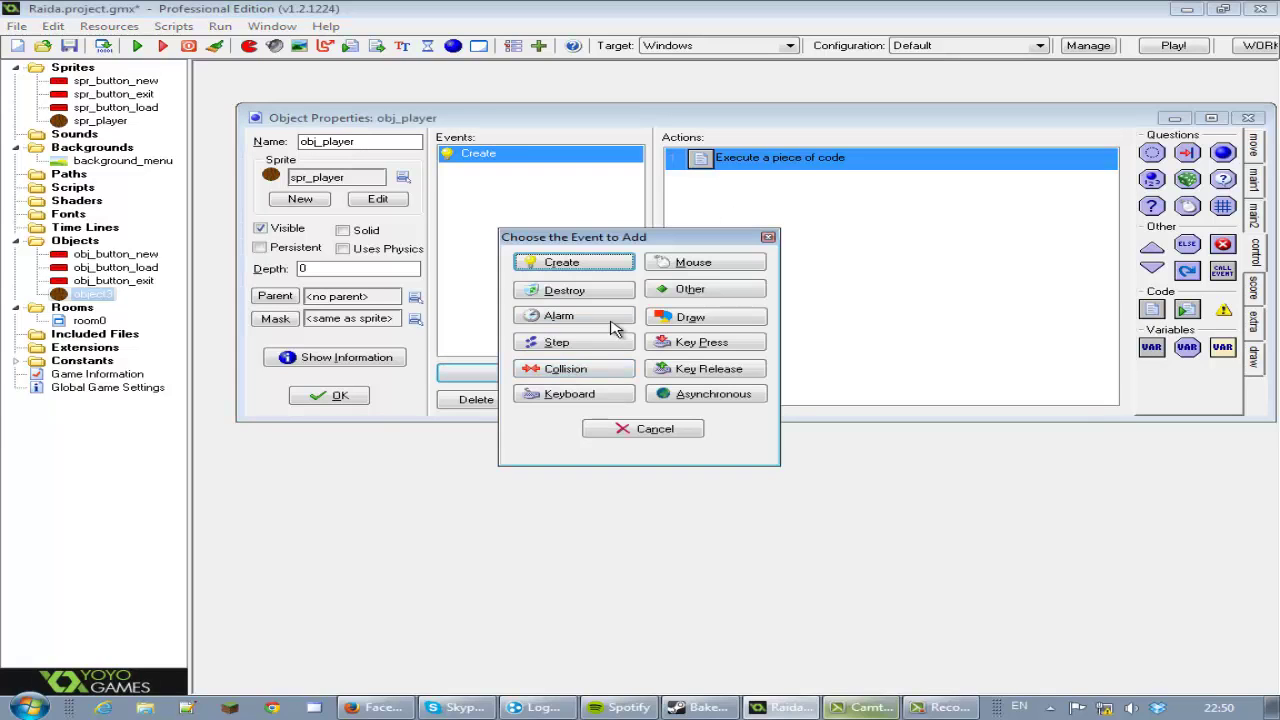
{"action": "left_click", "coordinate": [604, 345]}
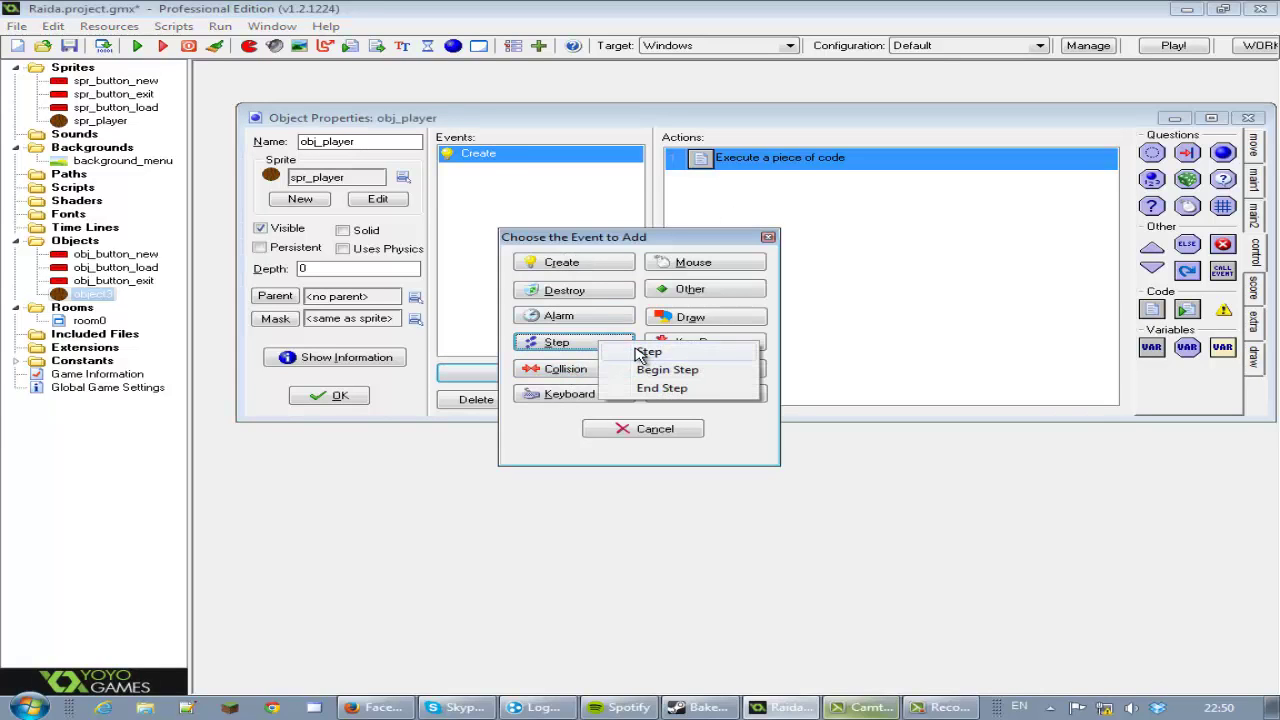
{"action": "left_click", "coordinate": [645, 353]}
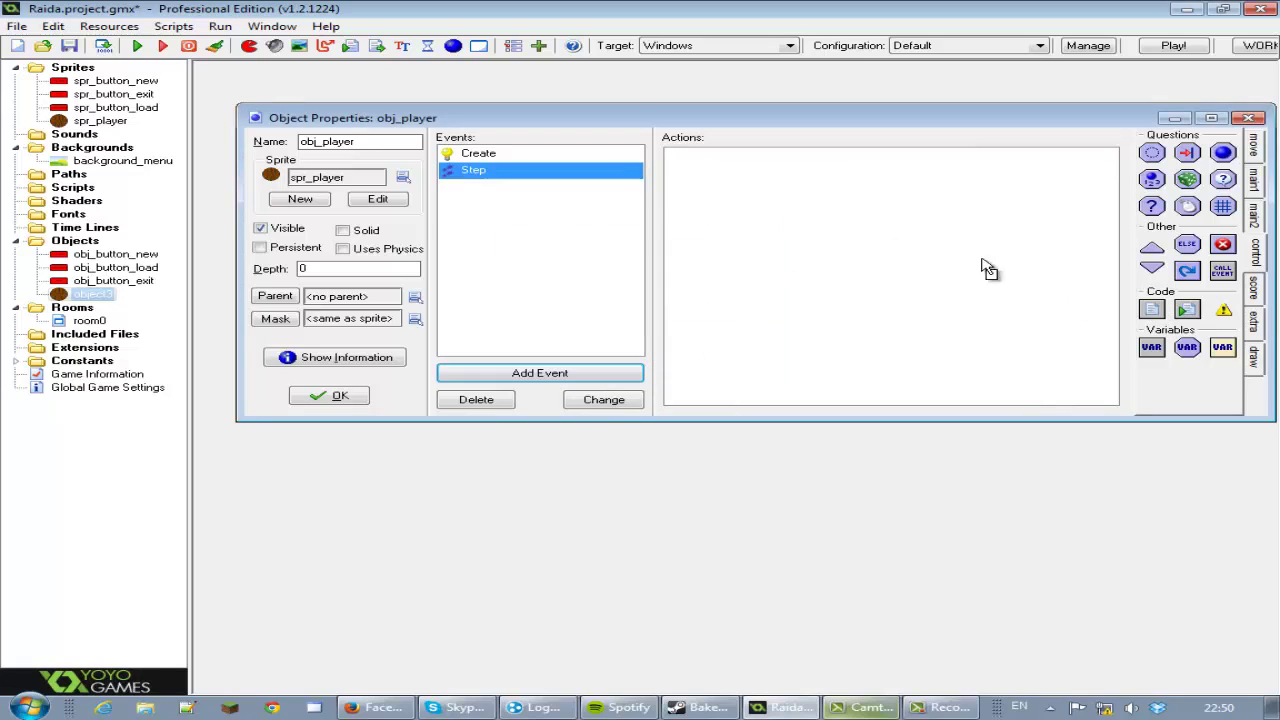
{"action": "left_click_drag", "start_coordinate": [953, 247], "coordinate": [953, 247]}
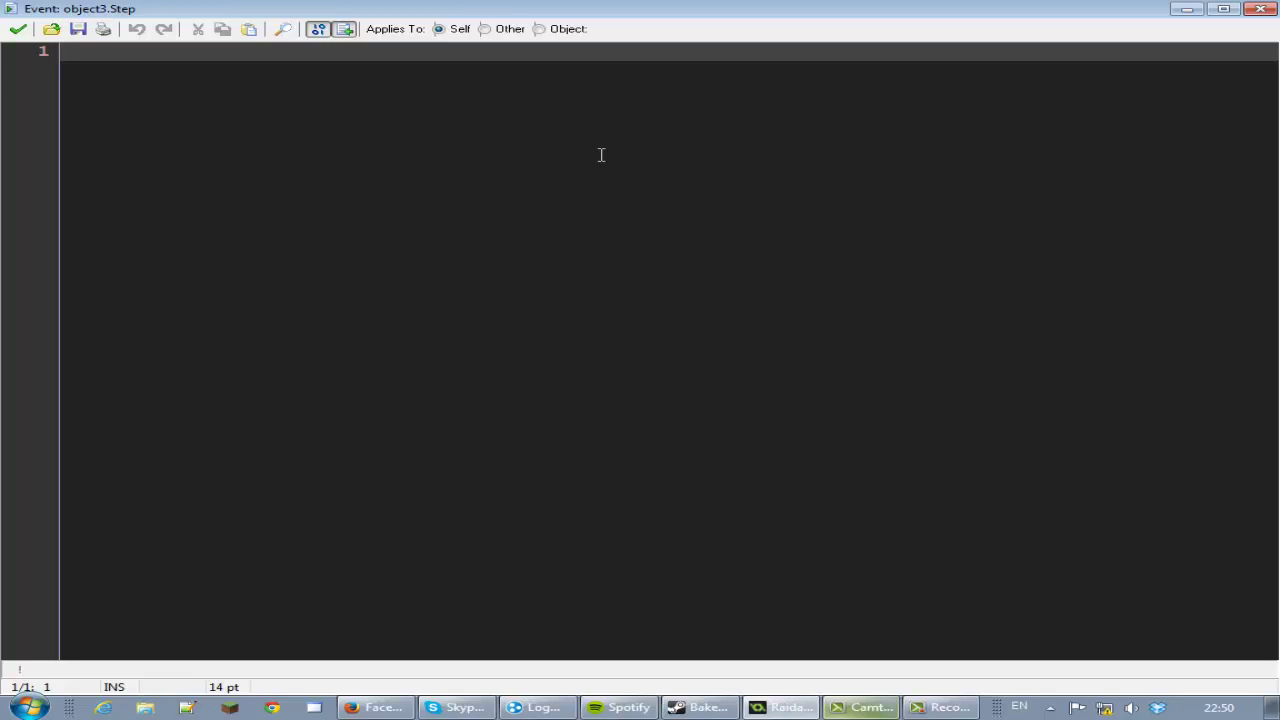
- Write the condition if keyboard_check(ord("W")) on the first line of the Step event code
{"action": "type", "text": "if "}
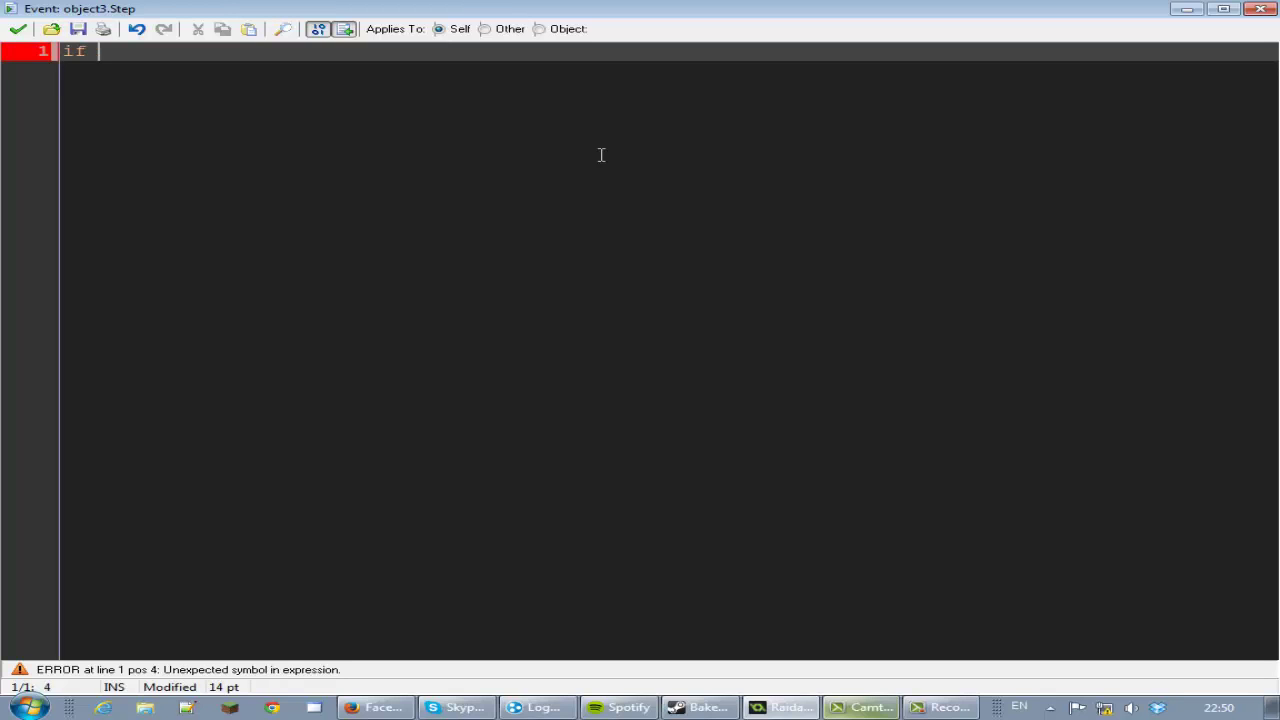
{"action": "type", "text": "keyboard"}
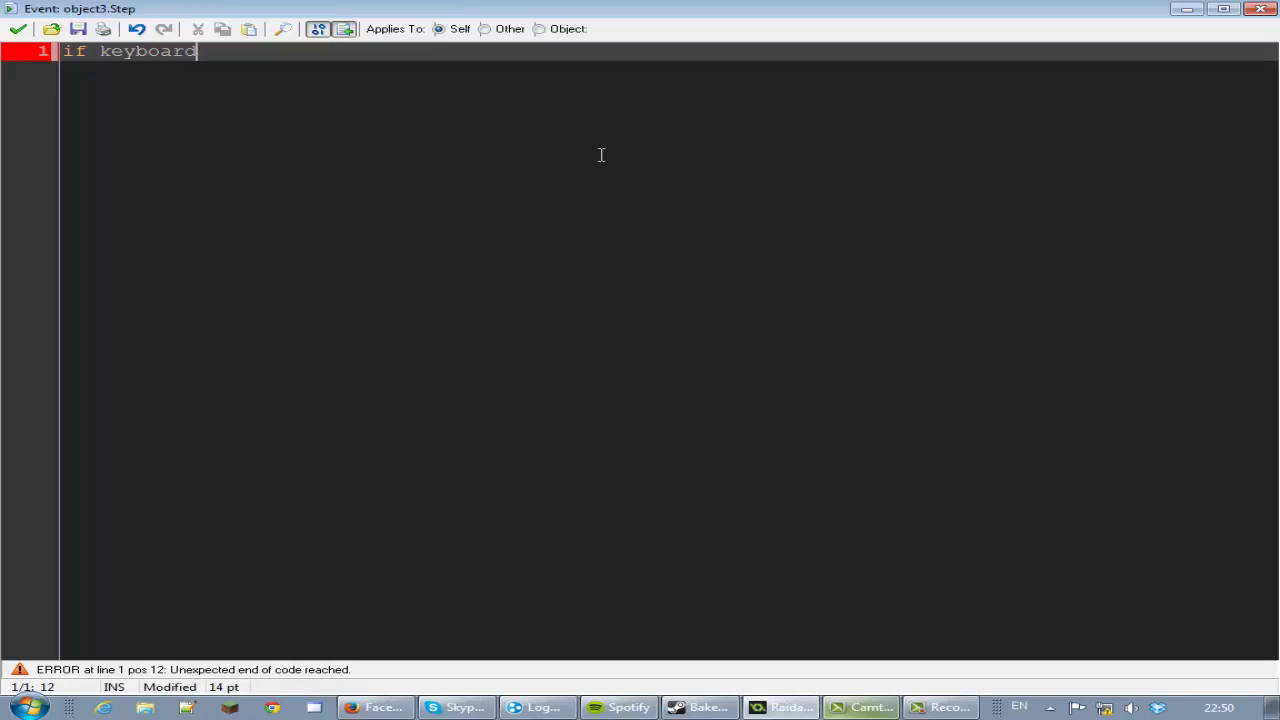
{"action": "type", "text": "_che"}
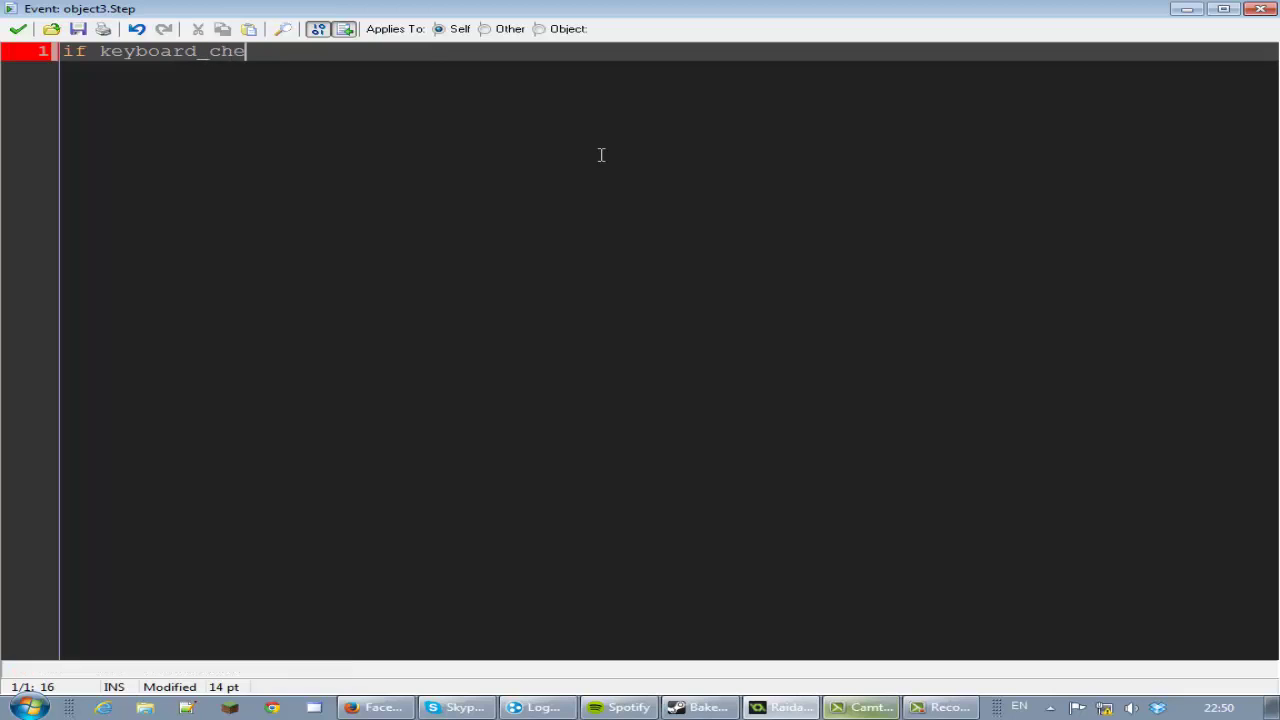
{"action": "type", "text": "ck("}
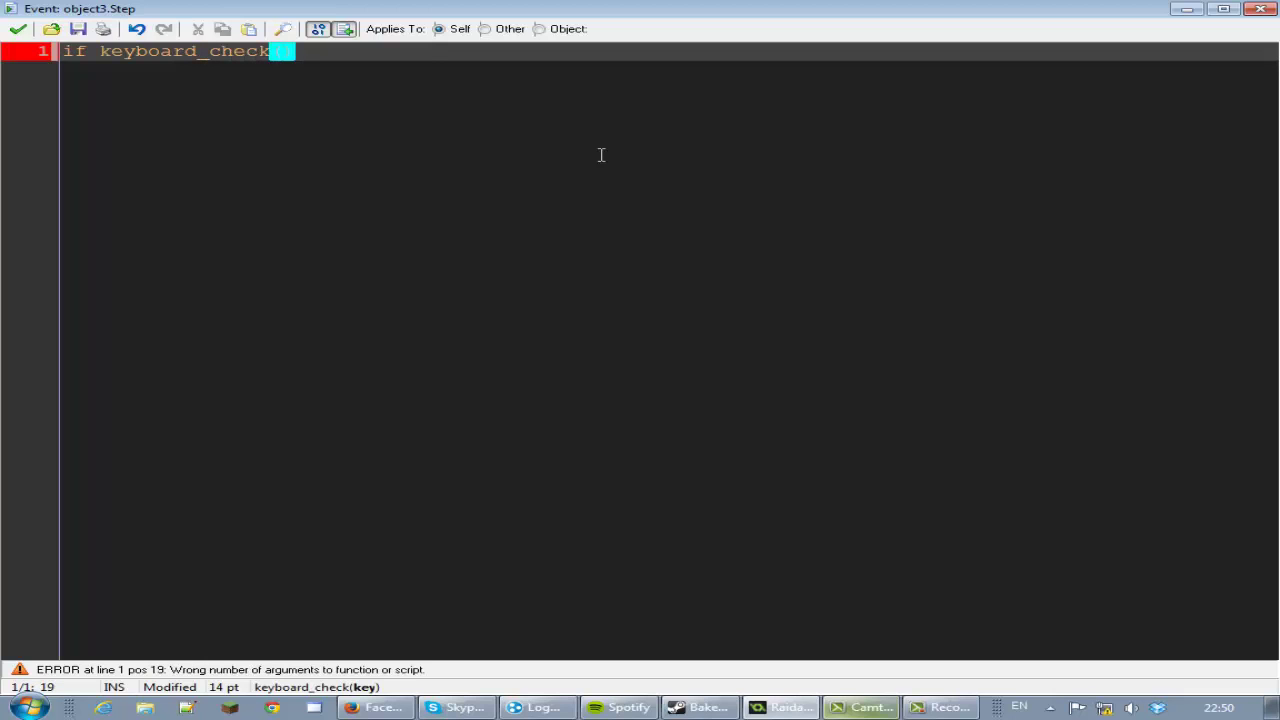
{"action": "type", "text": "ord('"}
{"action": "key", "text": "BackSpace"}
{"action": "key", "text": "BackSpace"}
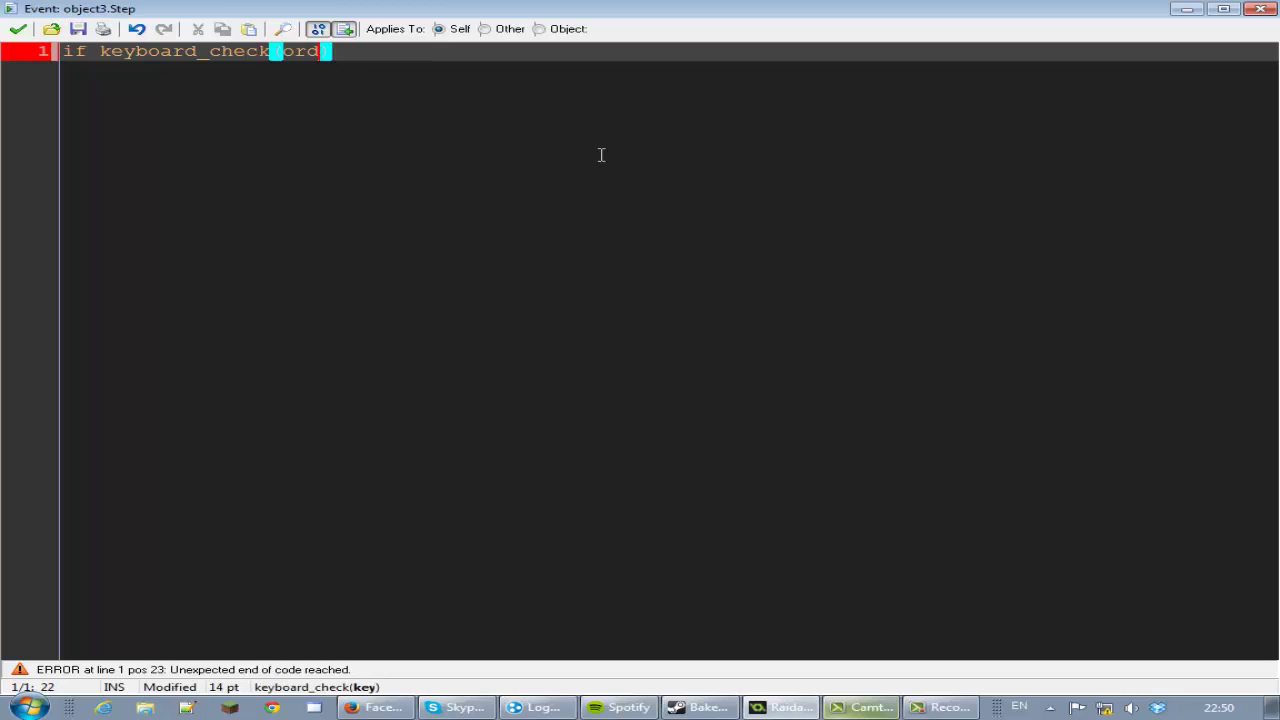
{"action": "key", "text": "BackSpace"}
{"action": "type", "text": "d"}
{"action": "type", "text": "(@"}
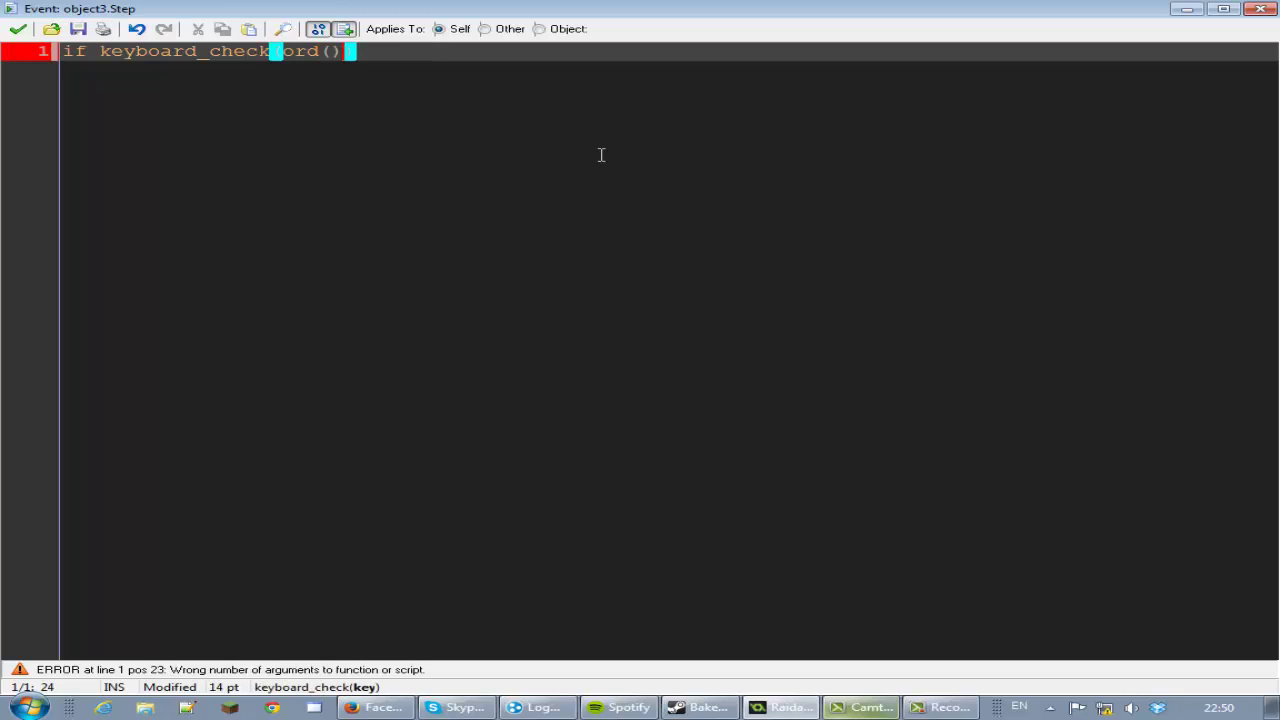
{"action": "key", "text": "BackSpace"}
{"action": "key", "text": "BackSpace"}
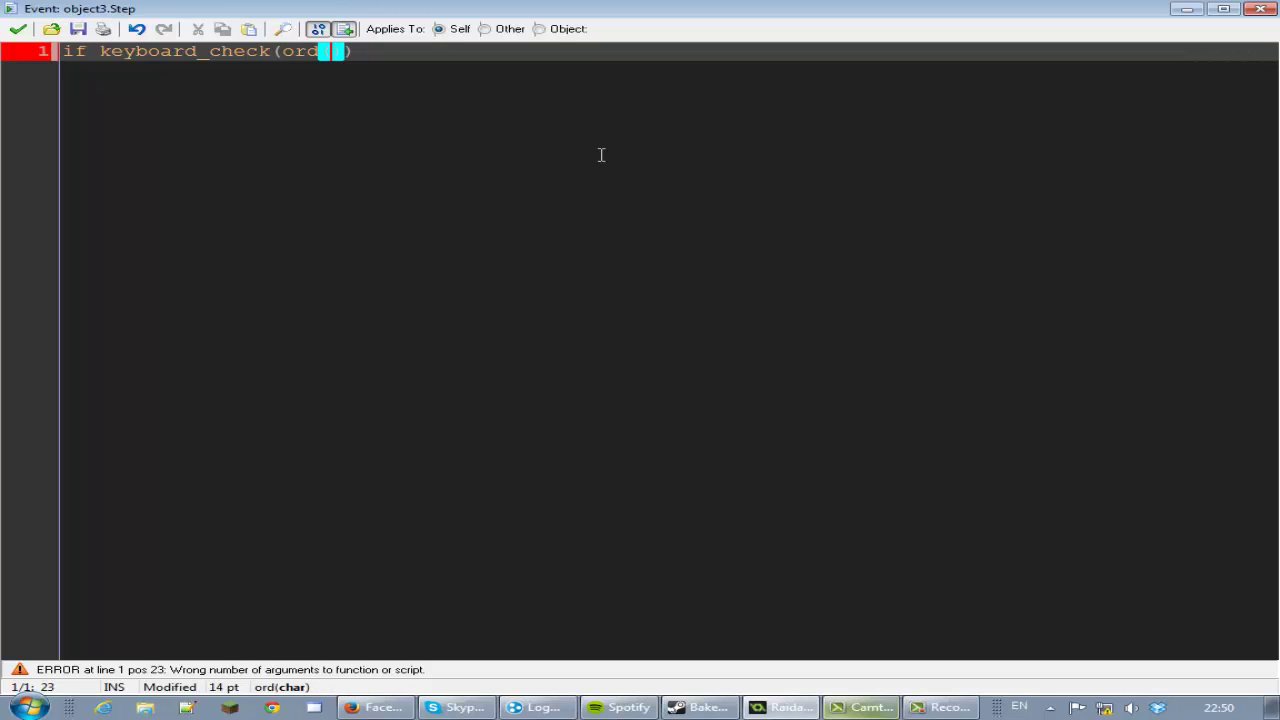
{"action": "type", "text": "(\""}
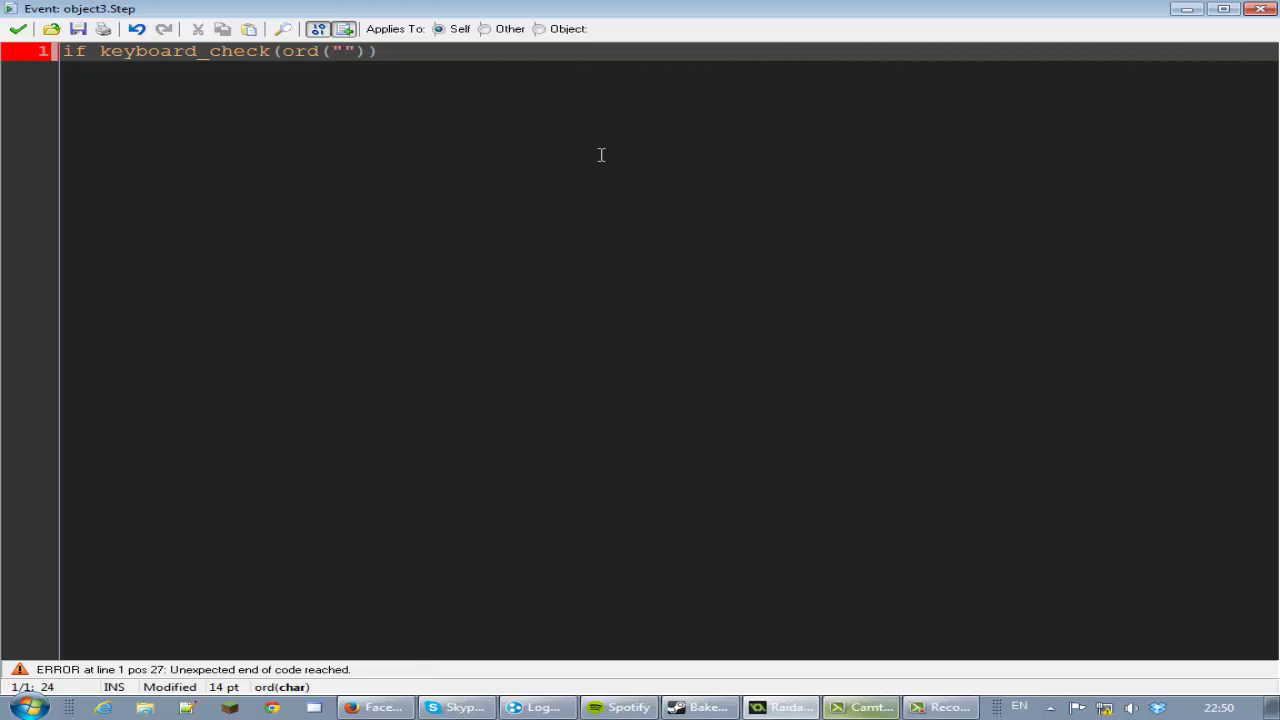
{"action": "type", "text": "W"}
{"action": "key", "text": "Right"}
{"action": "key", "text": "Right"}
{"action": "key", "text": "Right"}
- Complete the W key condition with the block { y-=4; } on the same line
{"action": "type", "text": "{}"}
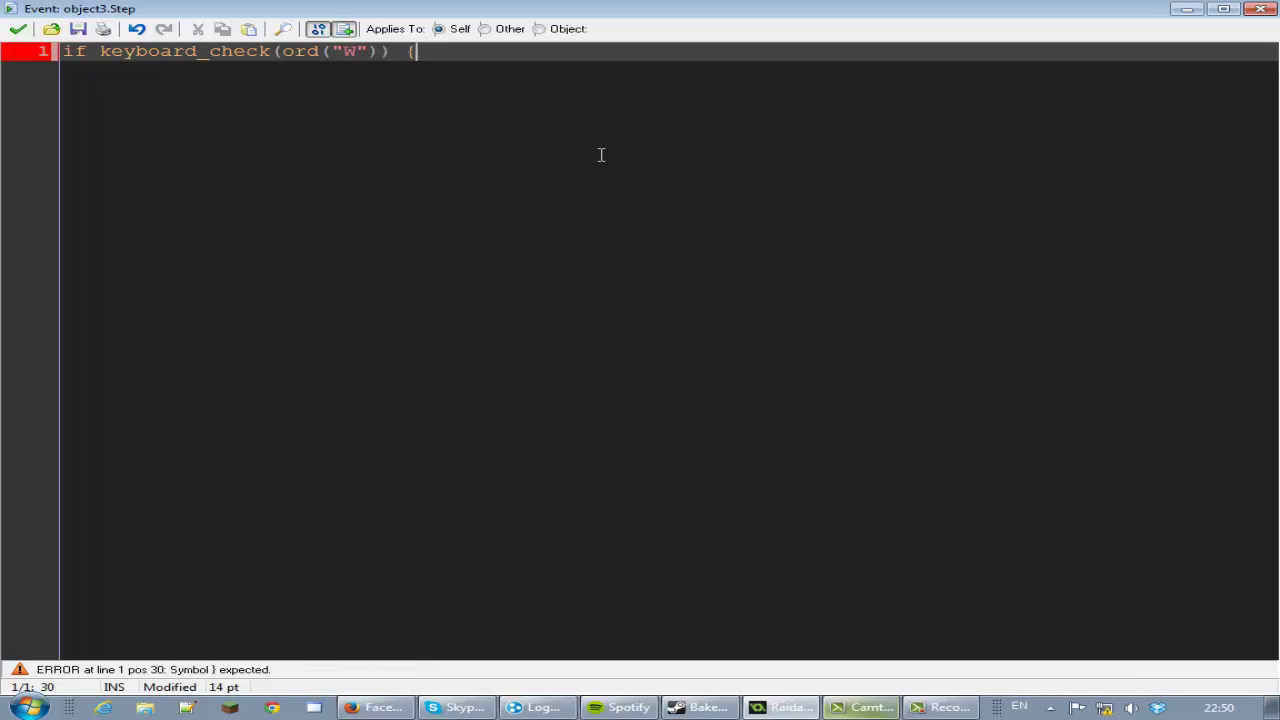
{"action": "key", "text": "Return"}
{"action": "key", "text": "Left"}
{"action": "key", "text": "Left"}
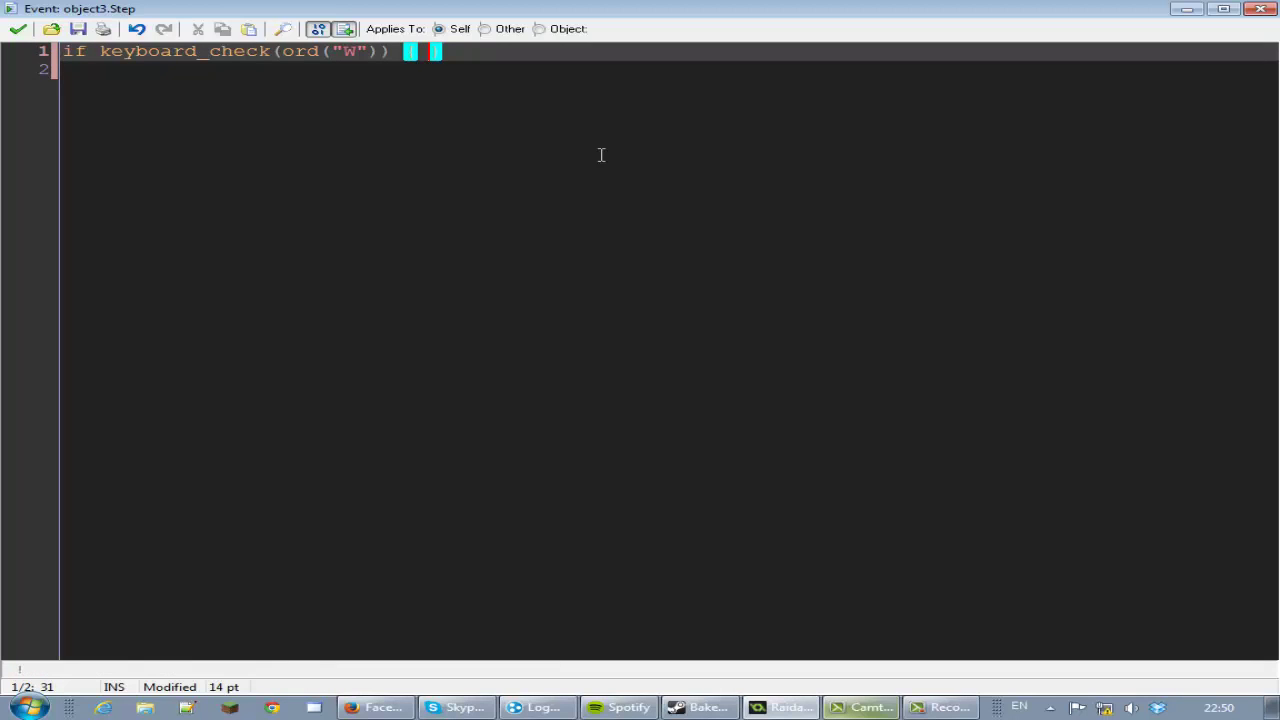
{"action": "type", "text": "y-="}
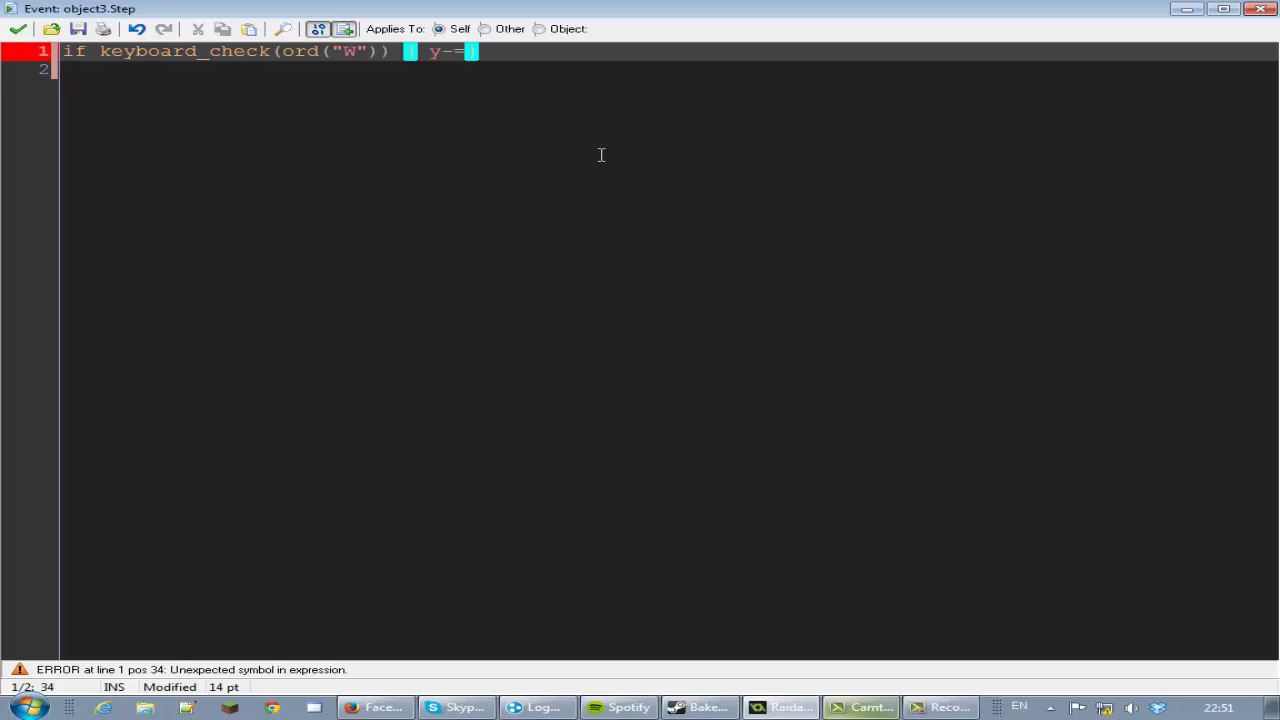
{"action": "type", "text": "4"}
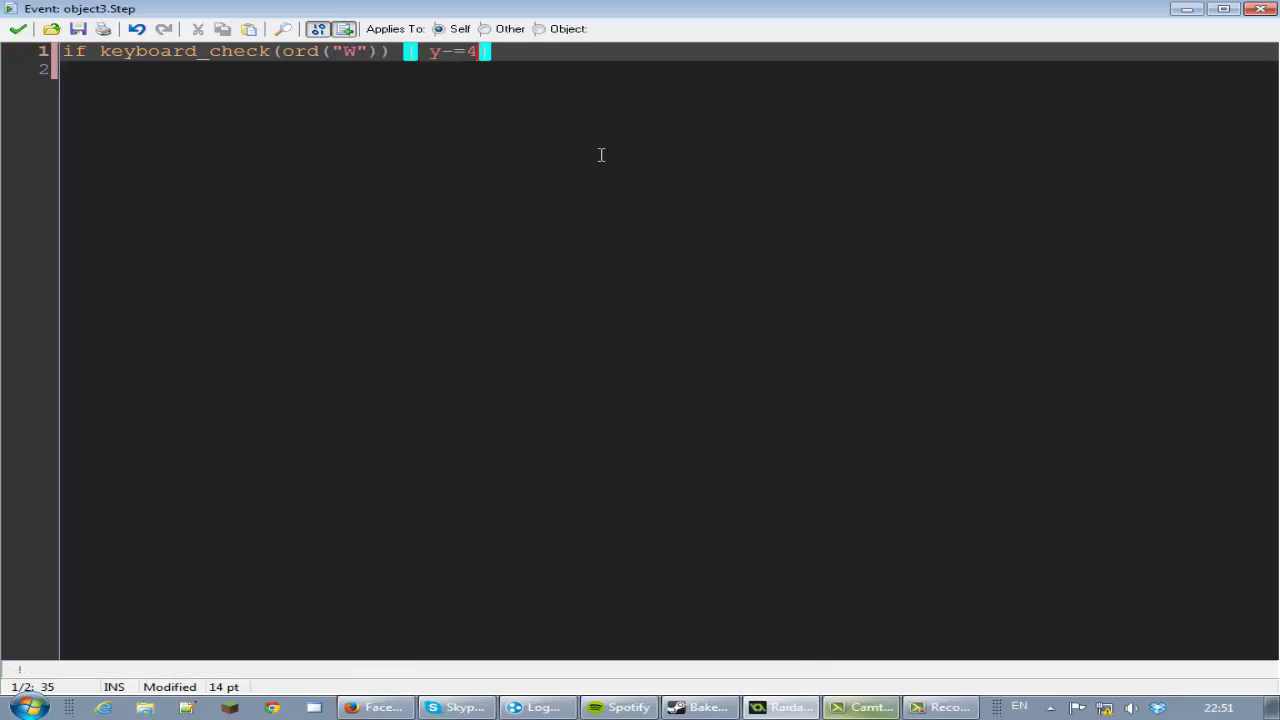
{"action": "type", "text": "; }"}
{"action": "key", "text": "Return"}
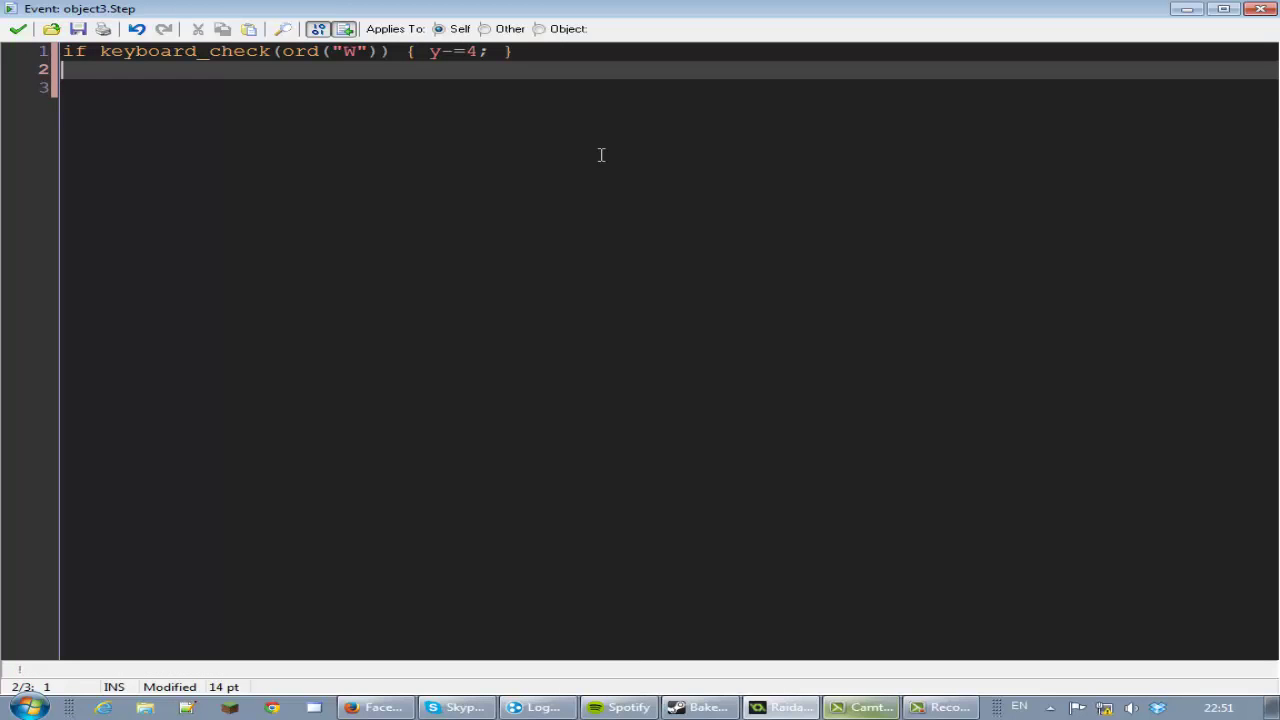
{"action": "key", "text": "Return"}
{"action": "type", "text": "if k"}
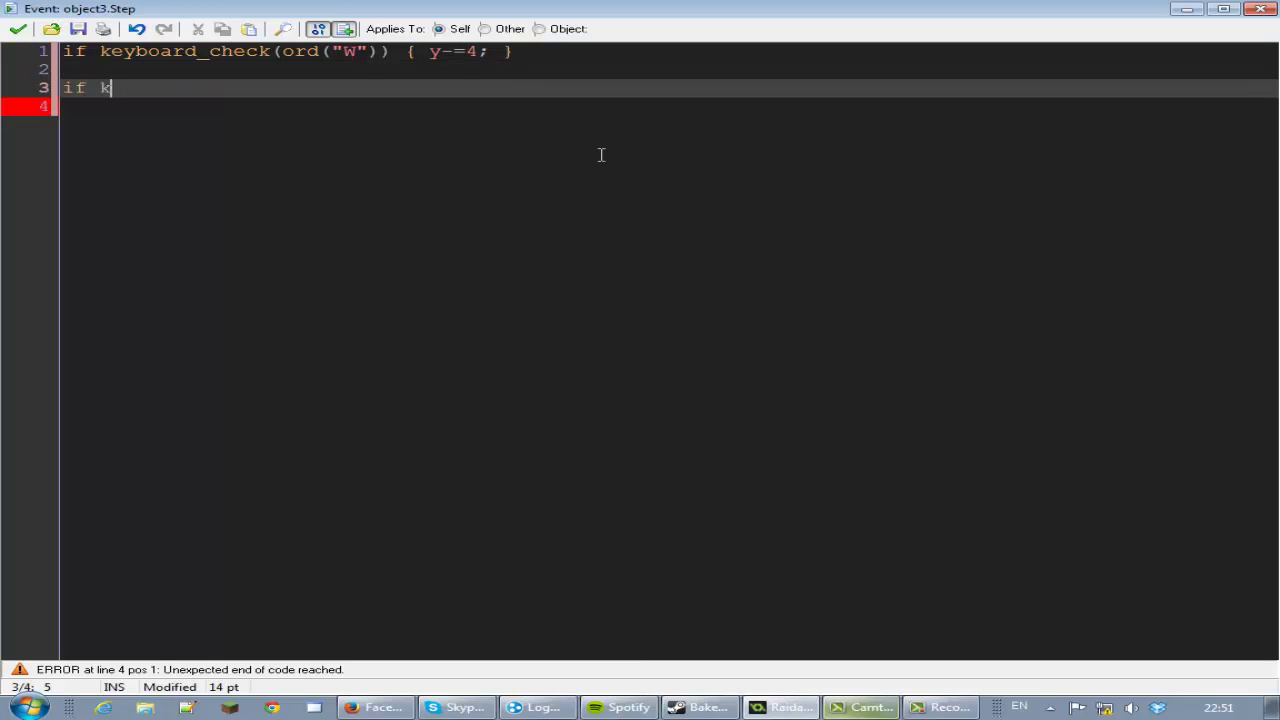
{"action": "key", "text": "BackSpace"}
{"action": "key", "text": "BackSpace"}
{"action": "key", "text": "BackSpace"}
{"action": "key", "text": "BackSpace"}
{"action": "key", "text": "BackSpace"}
- Write the condition if keyboard_check(ord("S")) with an empty { } block on the second line of the Step code
{"action": "type", "text": "if keyboard"}
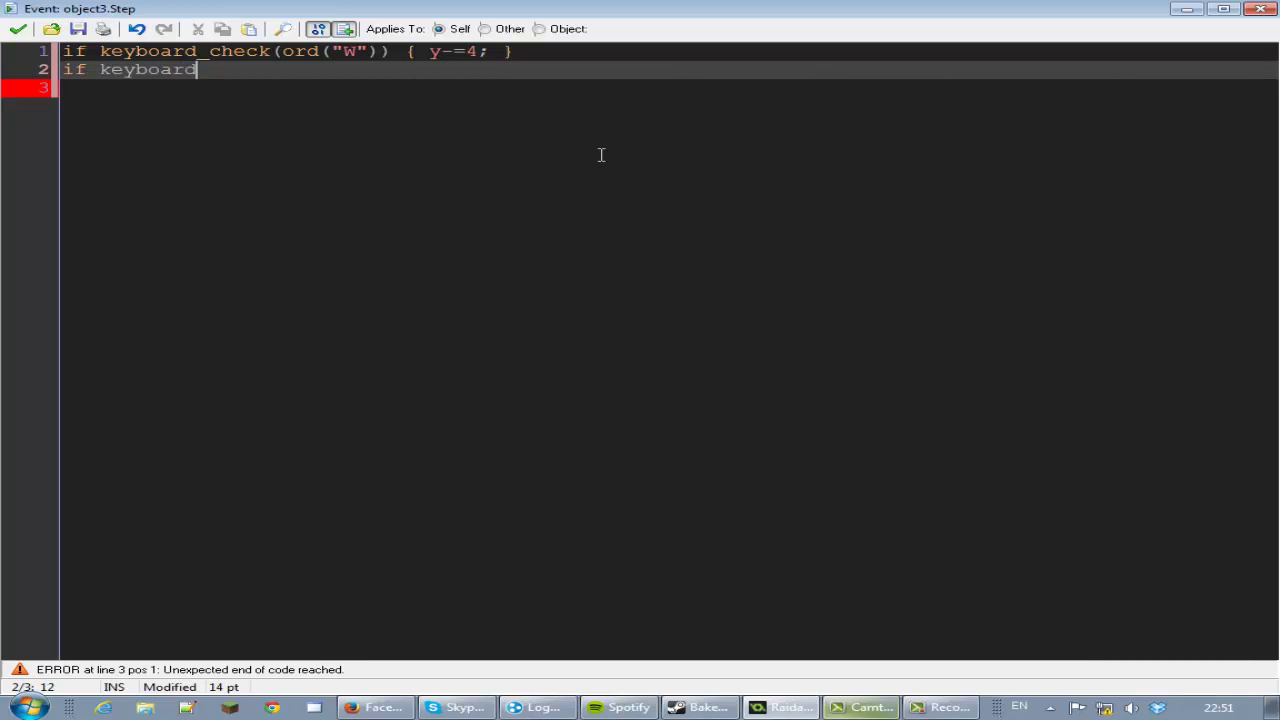
{"action": "type", "text": "_check("}
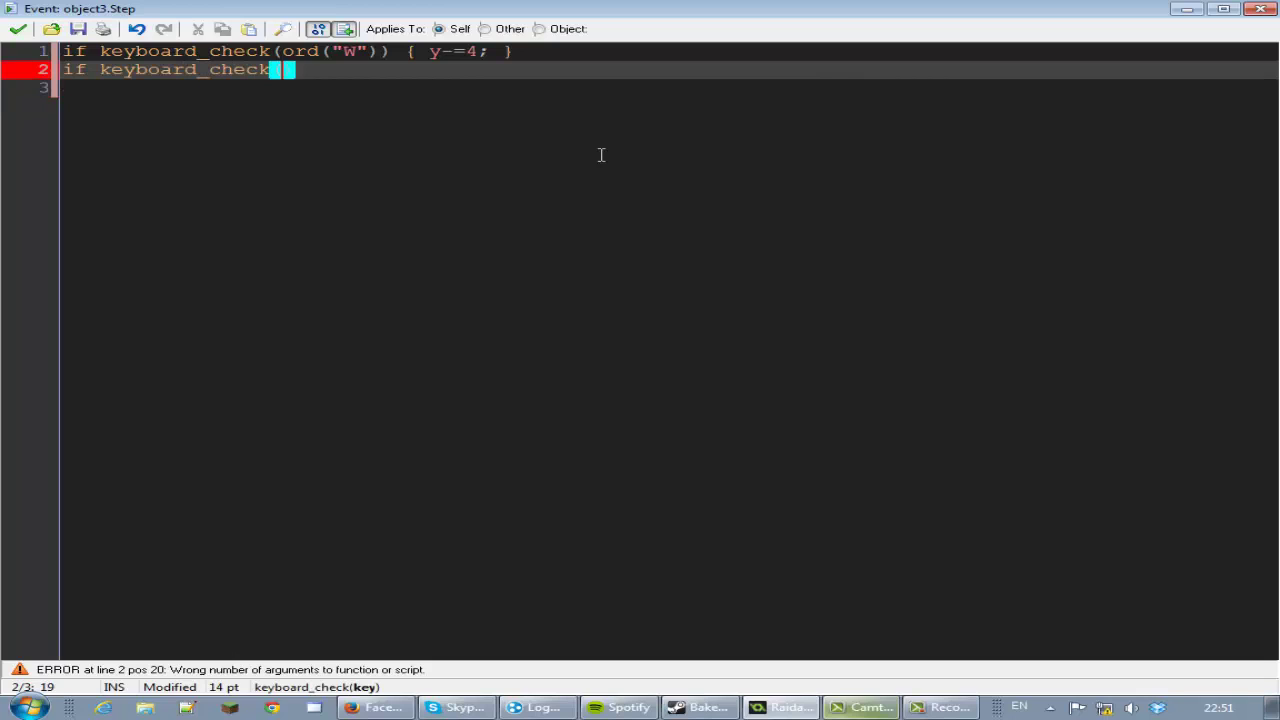
{"action": "type", "text": "ord(\"\""}
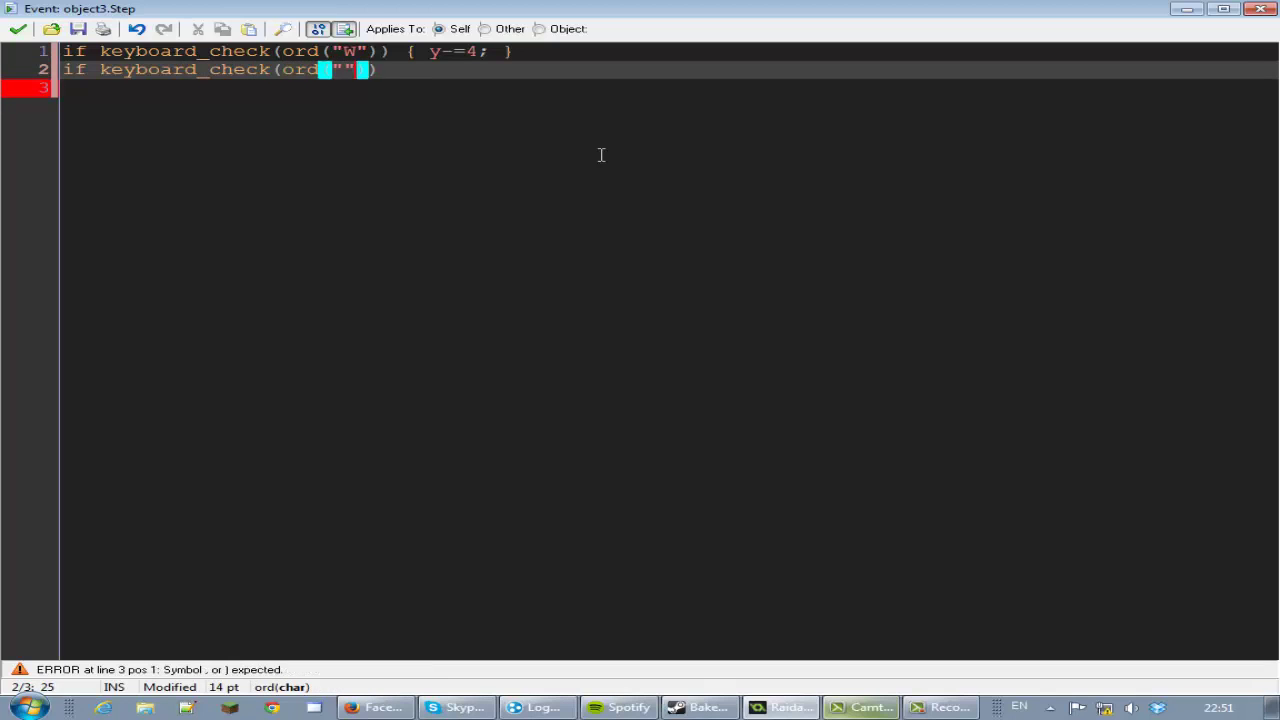
{"action": "key", "text": "Left"}
{"action": "type", "text": "S"}
{"action": "key", "text": "Right"}
{"action": "key", "text": "Right"}
{"action": "key", "text": "Right"}
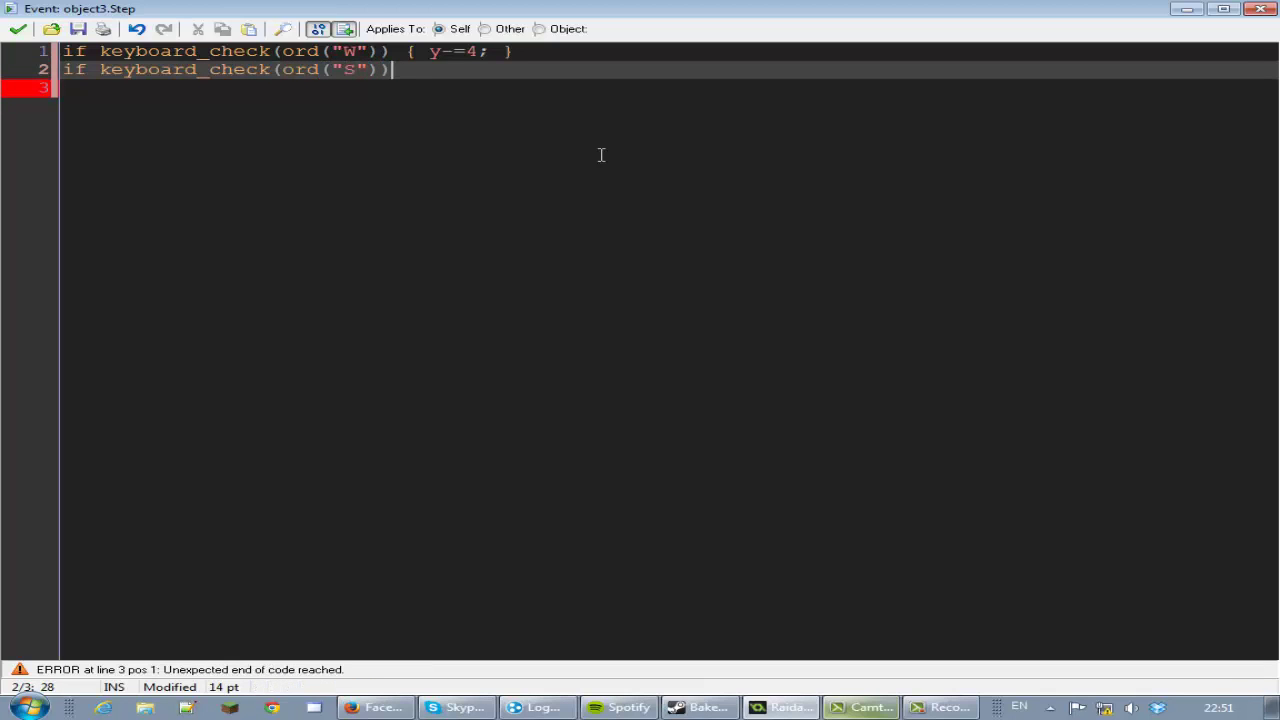
{"action": "type", "text": "{}"}
{"action": "key", "text": "Left"}
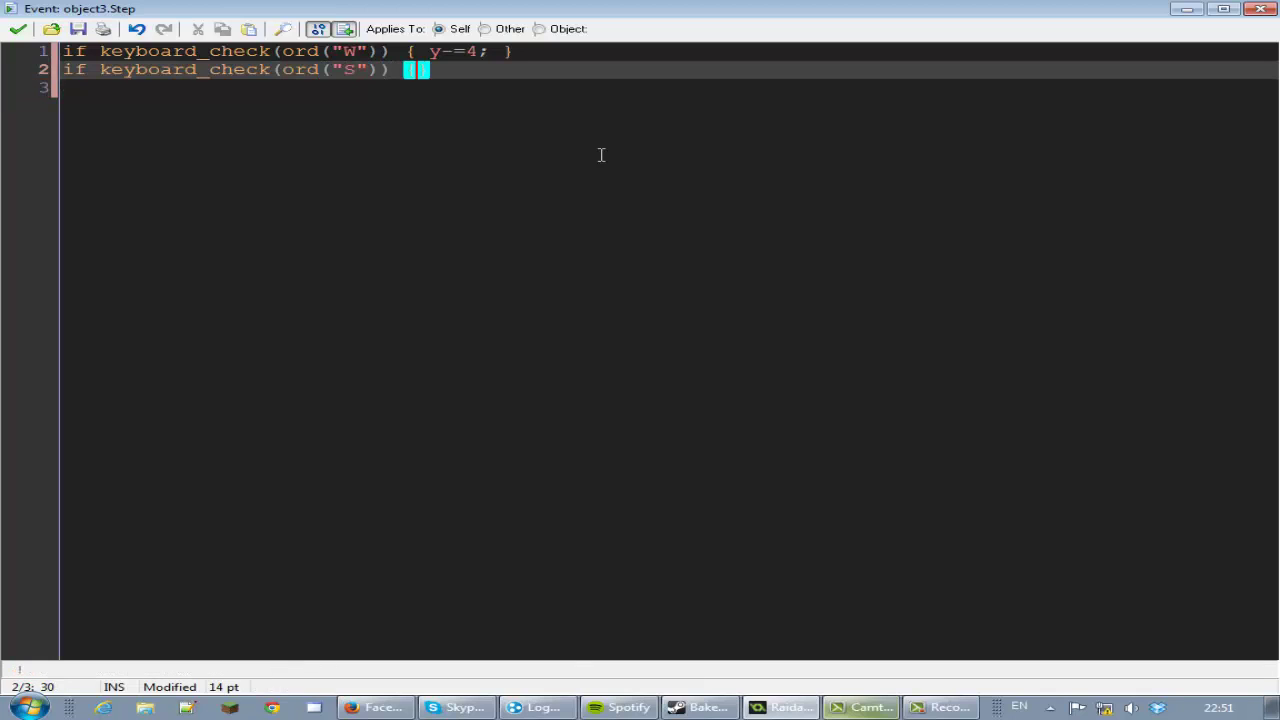
{"action": "key", "text": "Left"}
{"action": "type", "text": "x"}
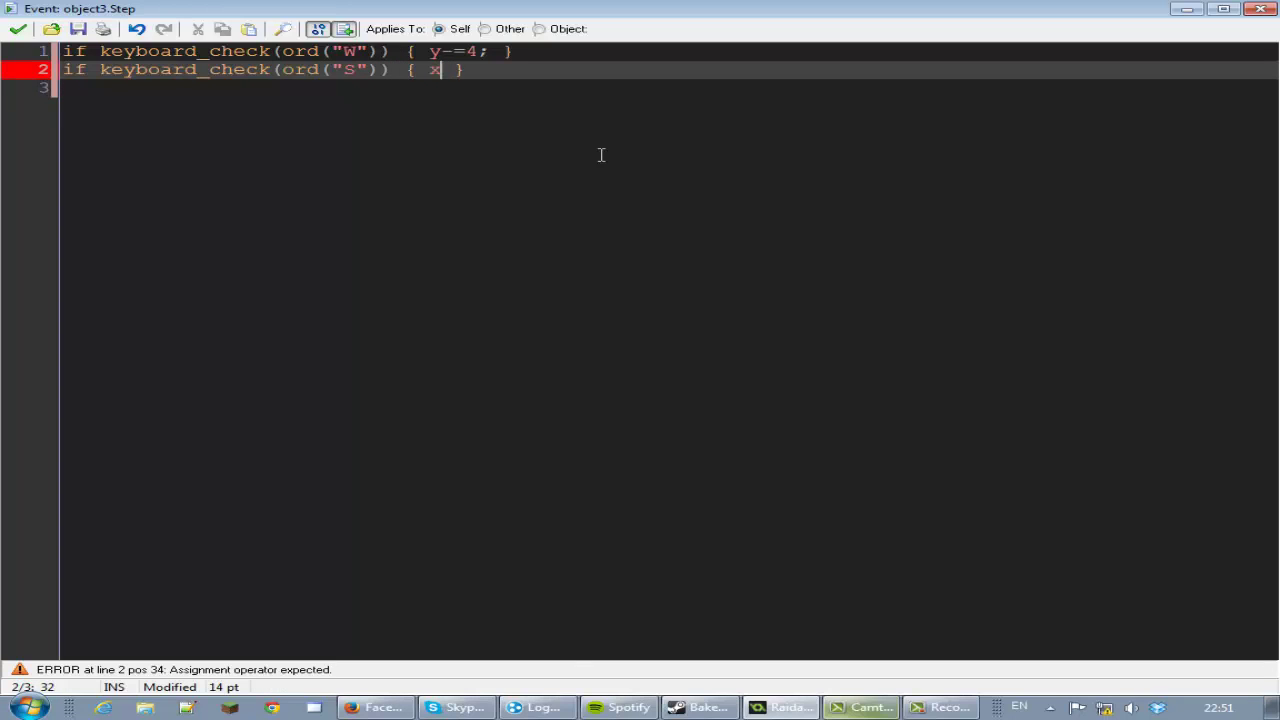
{"action": "type", "text": "-="}
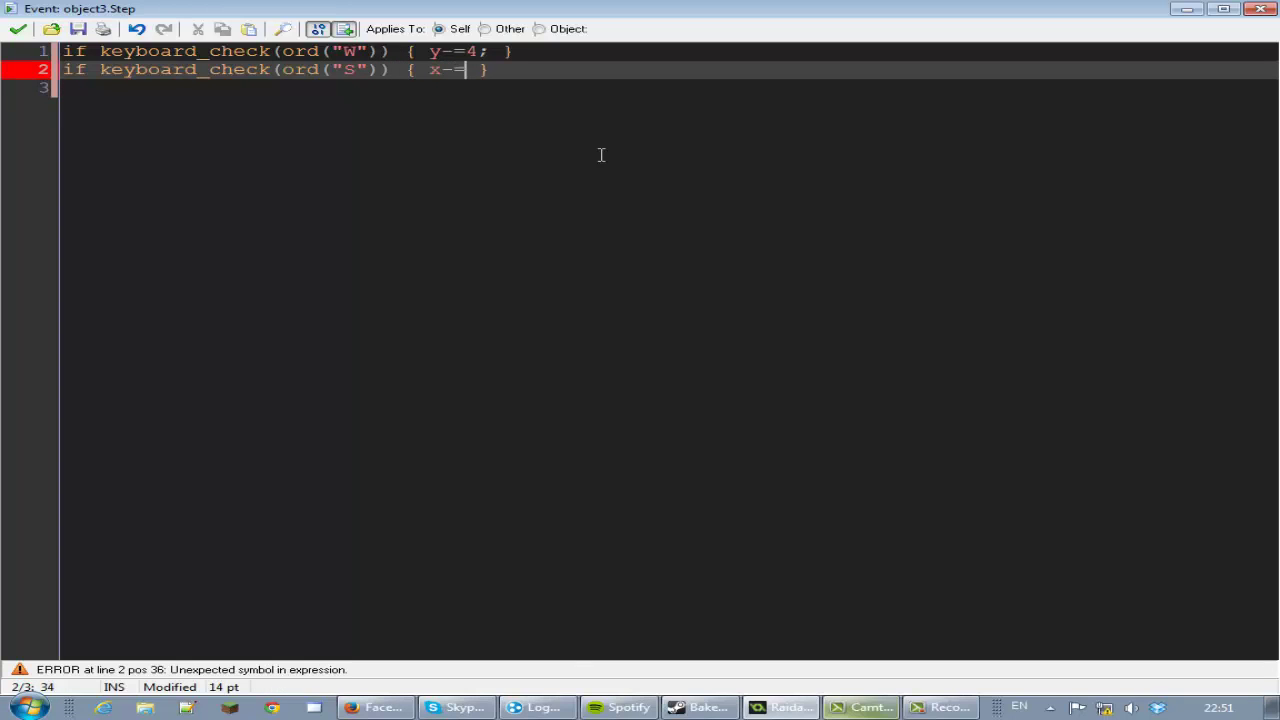
{"action": "type", "text": "4"}
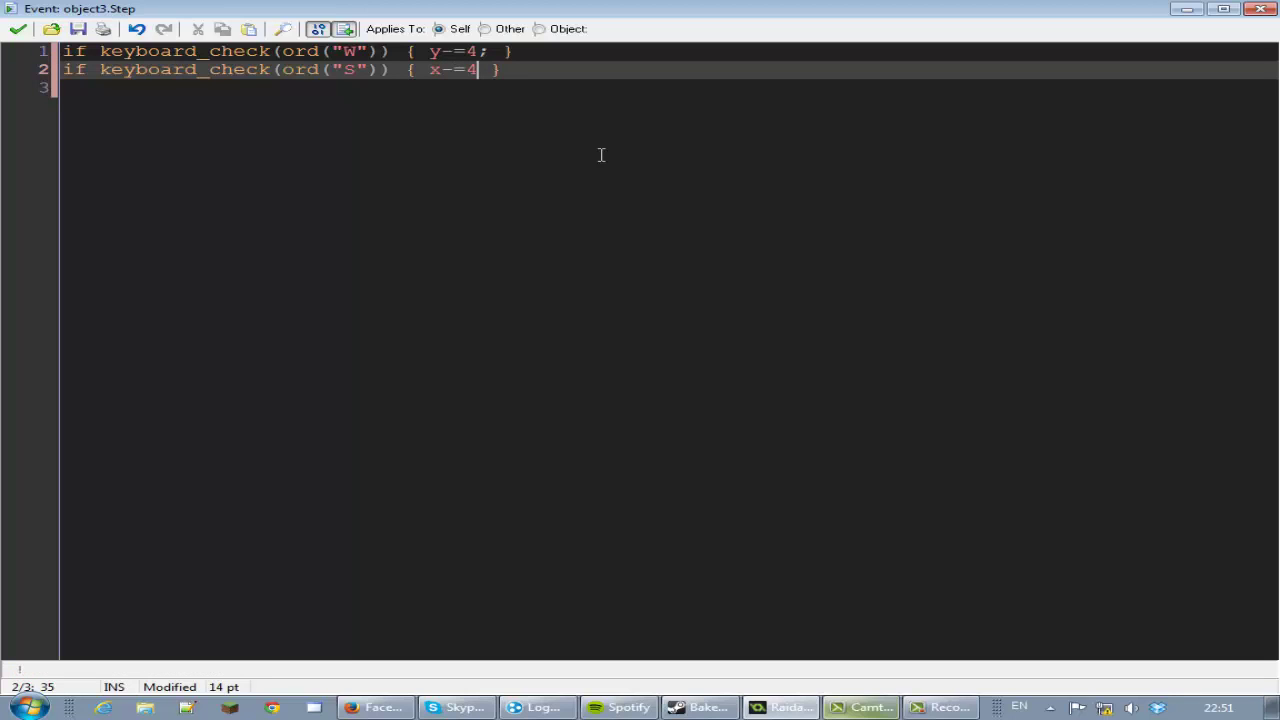
{"action": "key", "text": "BackSpace"}
{"action": "key", "text": "BackSpace"}
{"action": "key", "text": "BackSpace"}
{"action": "key", "text": "BackSpace"}
- Fill the S key block with the statement y+=4;
{"action": "type", "text": "y+=5"}
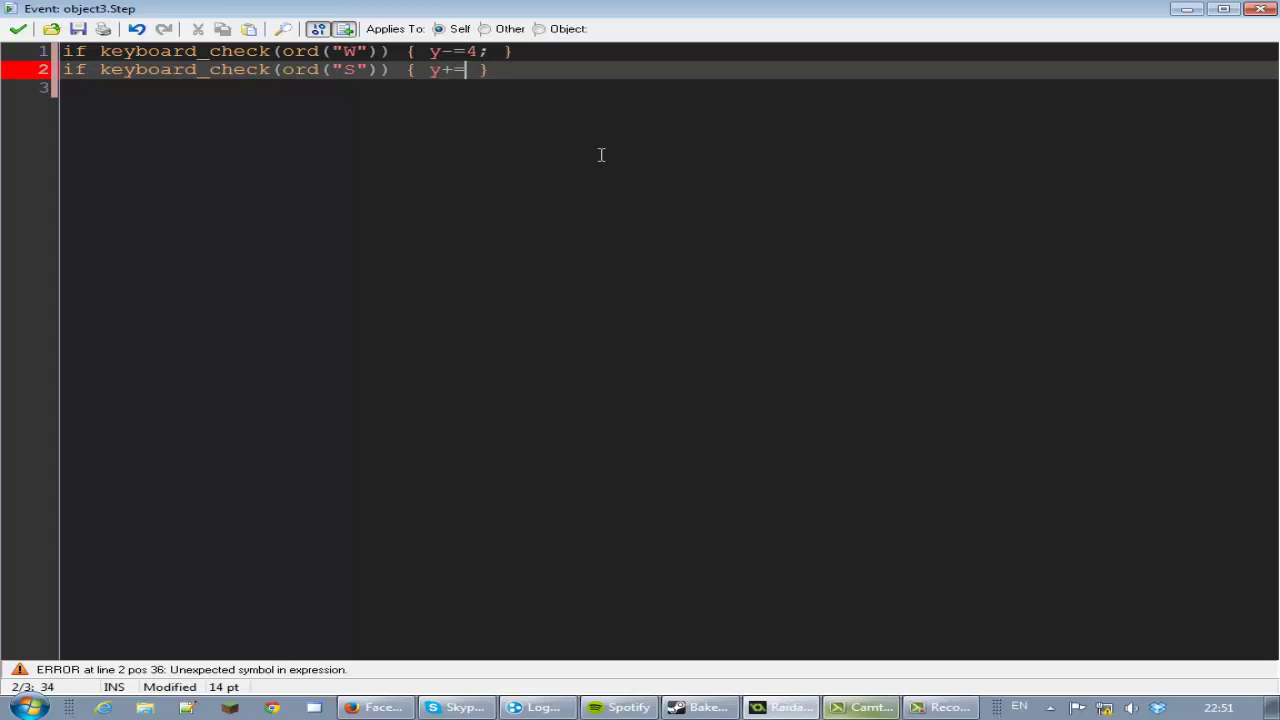
{"action": "type", "text": ";"}
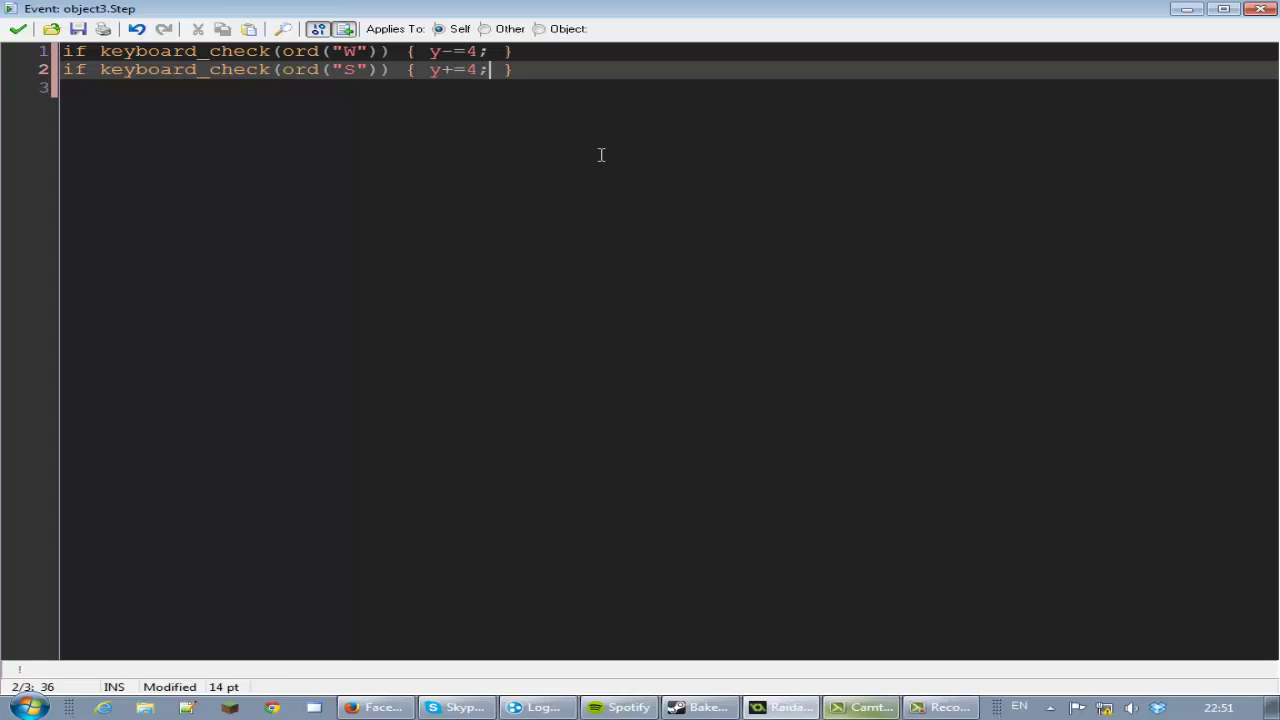
- Add a third line reading if keyboard_check(ord("A")) { x-=4; } below the S key line
{"action": "key", "text": "Down"}
{"action": "type", "text": "if ke"}
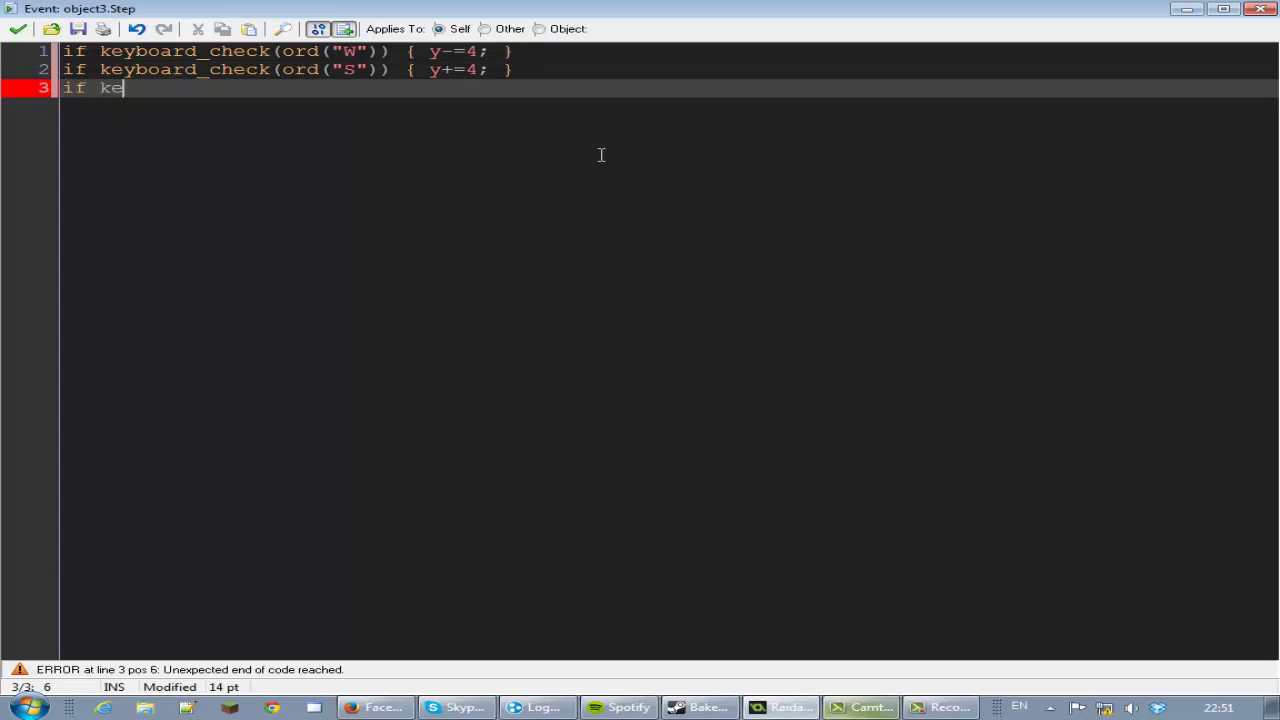
{"action": "type", "text": "yboard_check(ord9"}
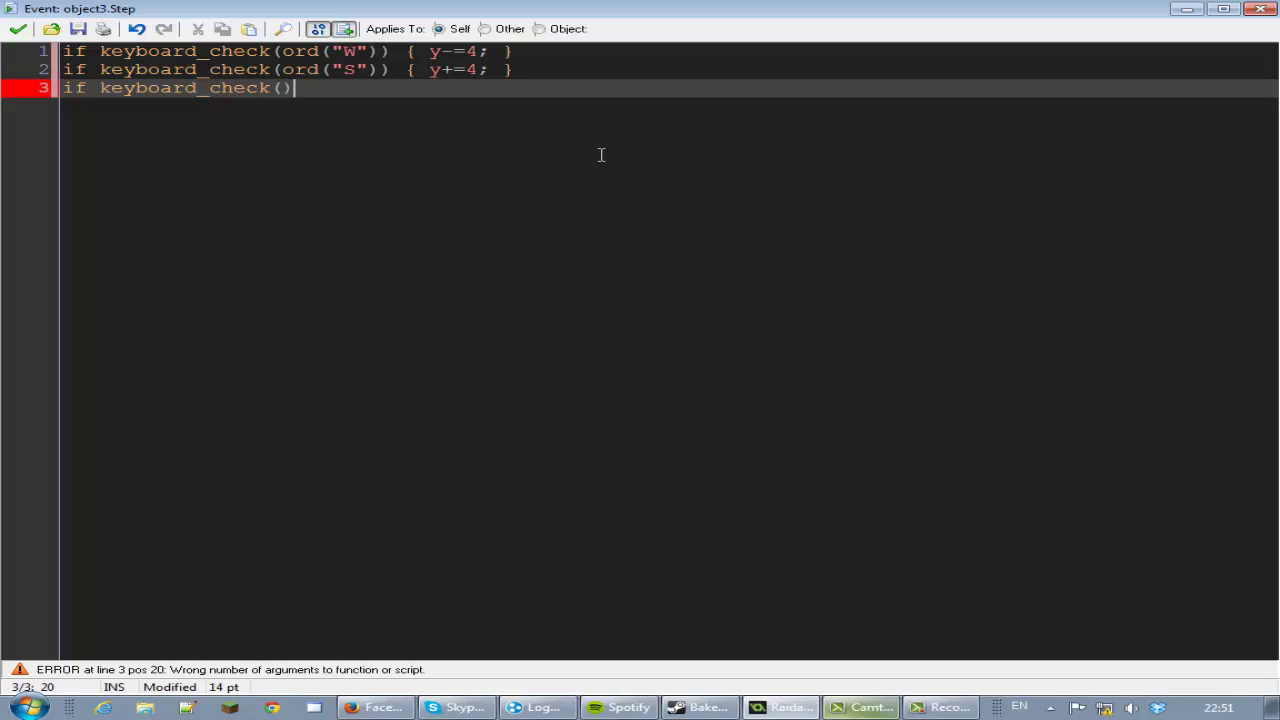
{"action": "key", "text": "BackSpace"}
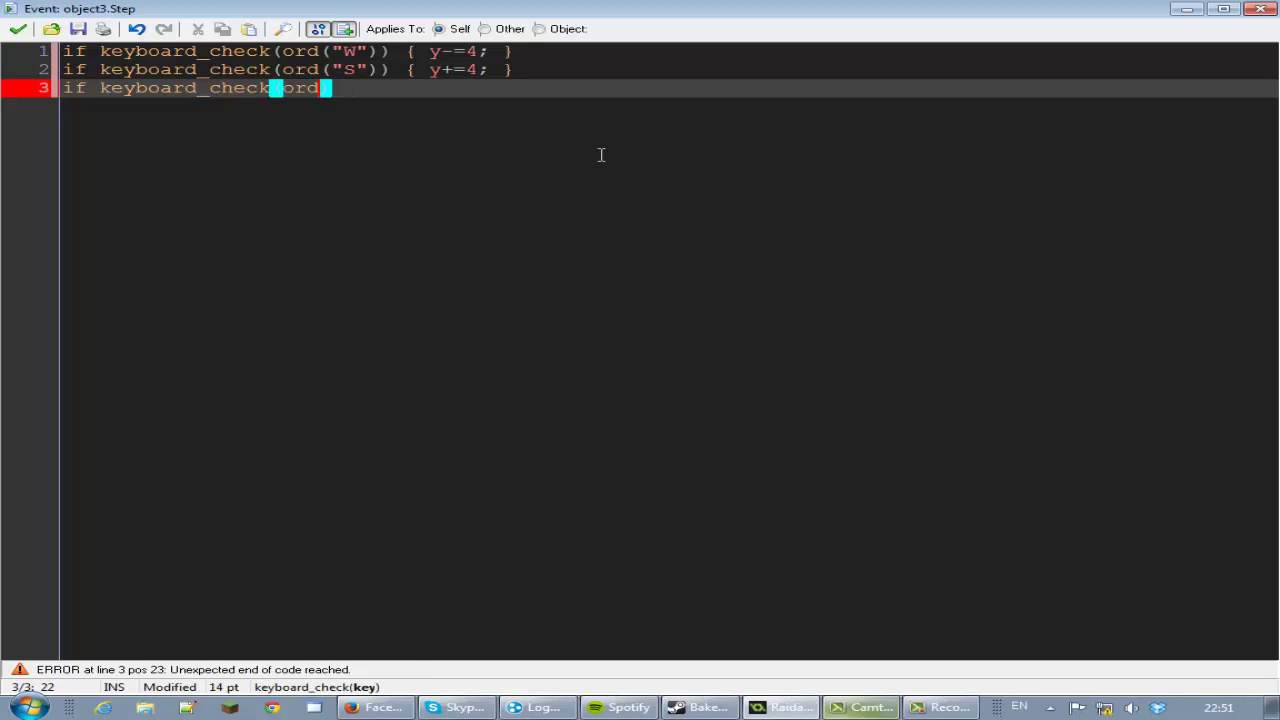
{"action": "type", "text": "("}
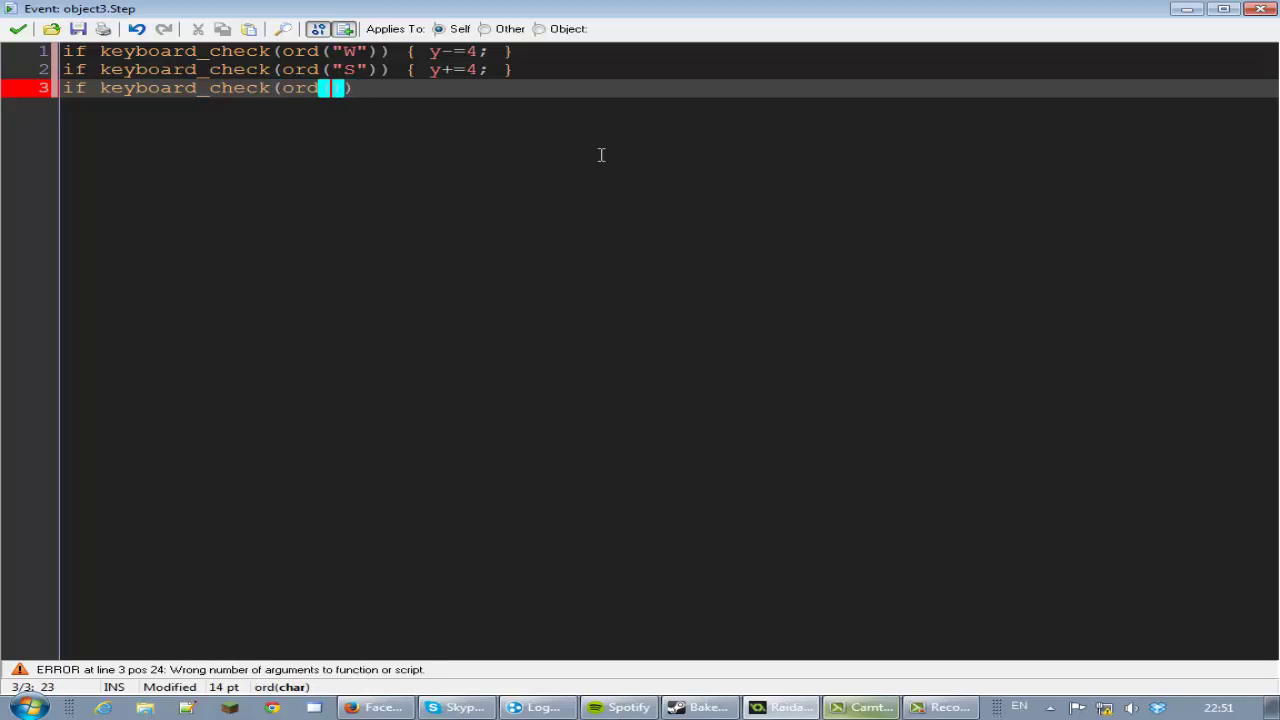
{"action": "type", "text": "\"A\")) "}
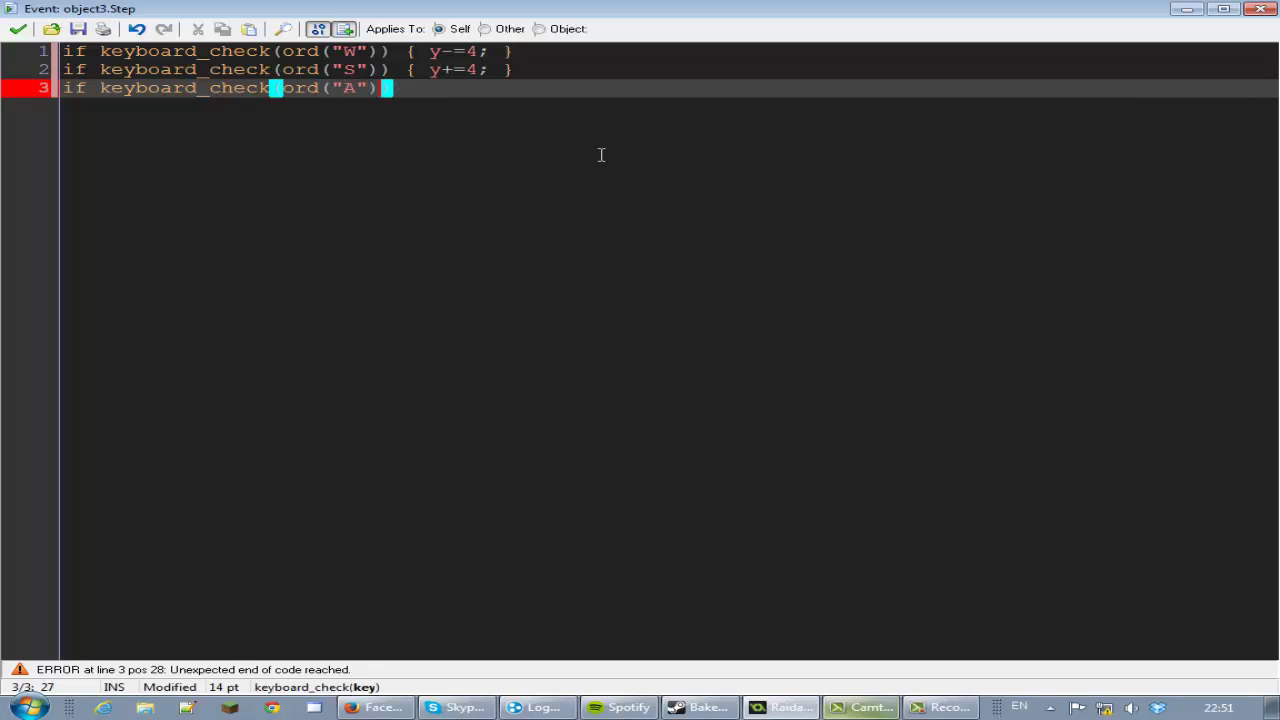
{"action": "type", "text": "{ x"}
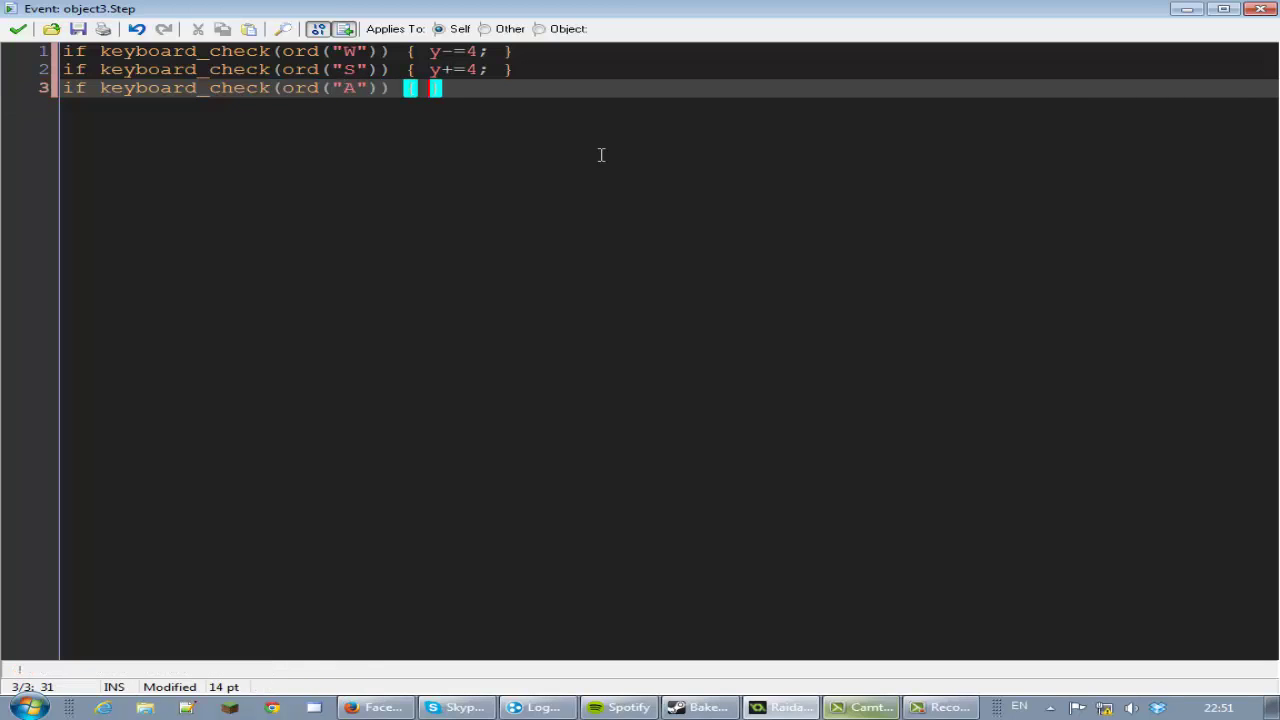
{"action": "key", "text": "Left"}
{"action": "type", "text": "x-=4;"}
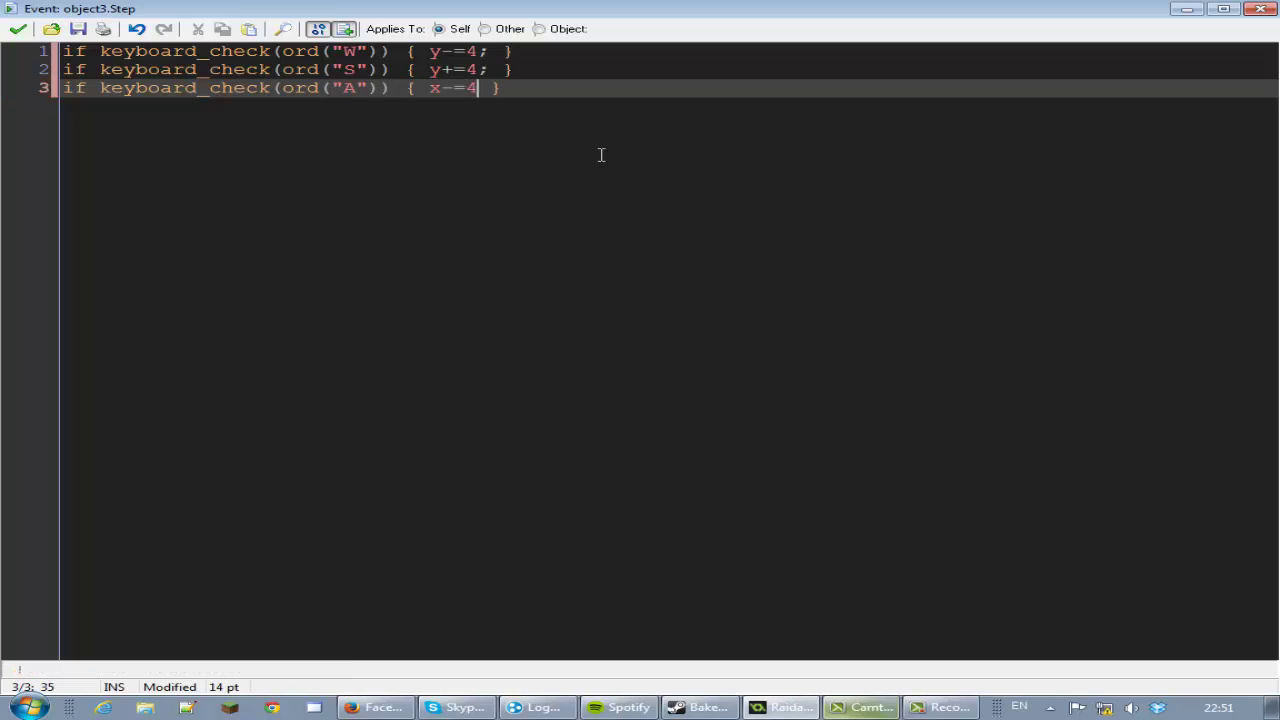
{"action": "key", "text": "End"}
- Write the condition if keyboard_check(ord("D")) on a new fourth line below the A key line
{"action": "key", "text": "Return"}
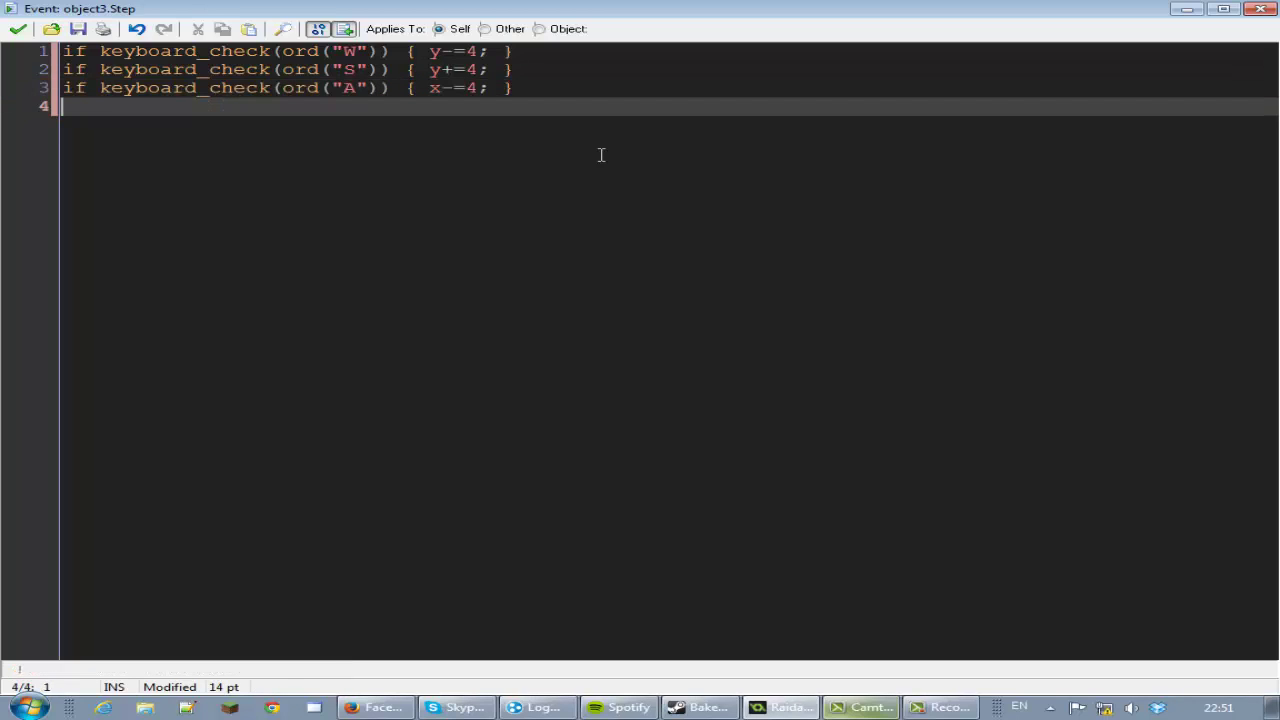
{"action": "type", "text": "if keyboard()"}
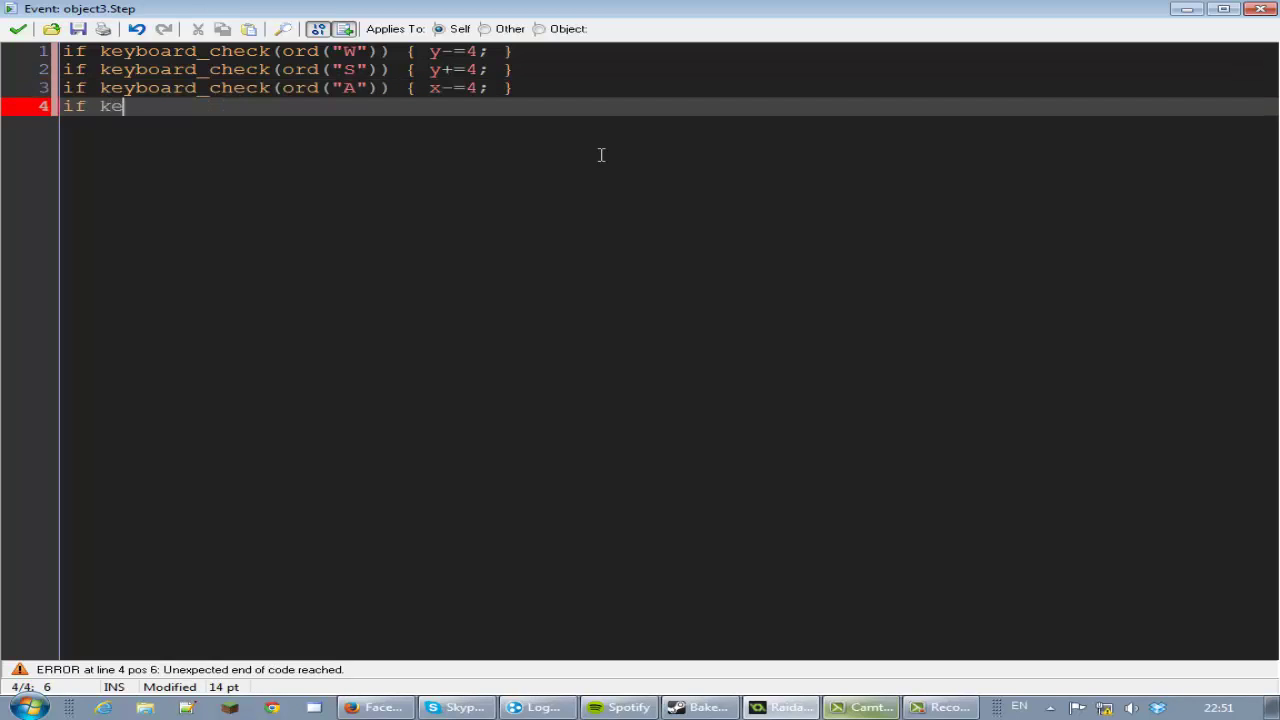
{"action": "key", "text": "BackSpace"}
{"action": "key", "text": "BackSpace"}
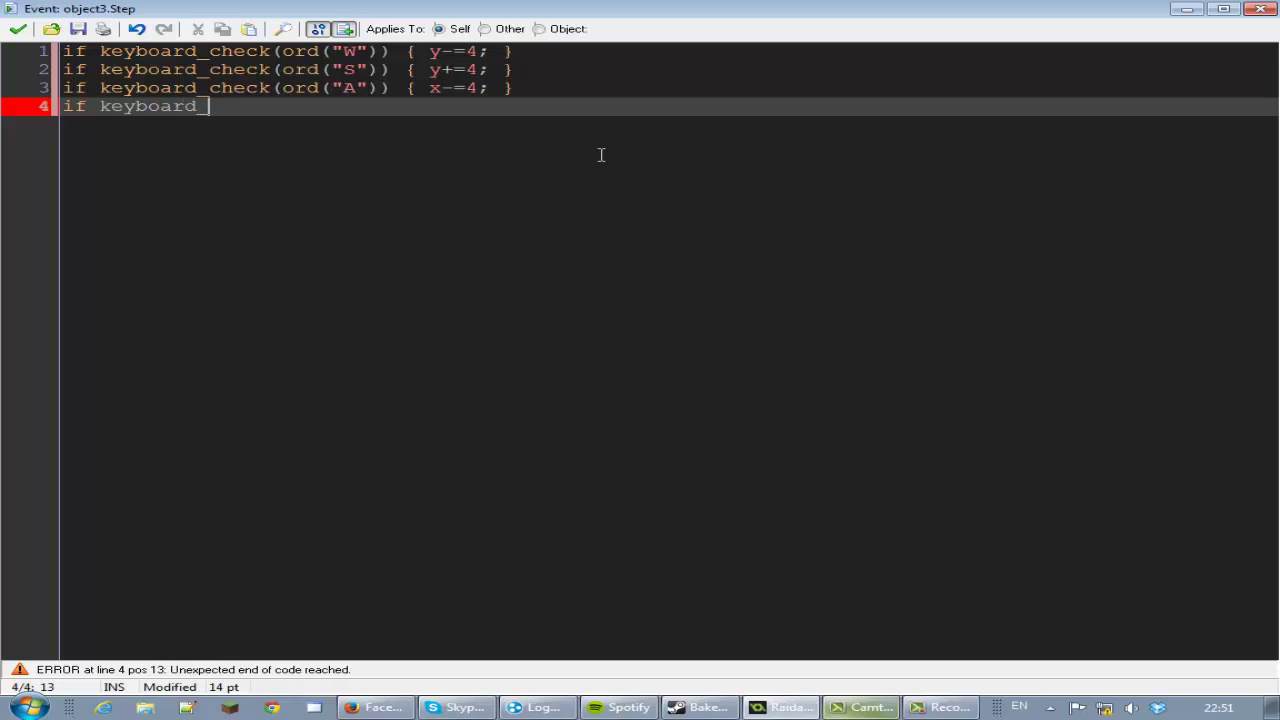
{"action": "type", "text": "_check()"}
{"action": "key", "text": "Left"}
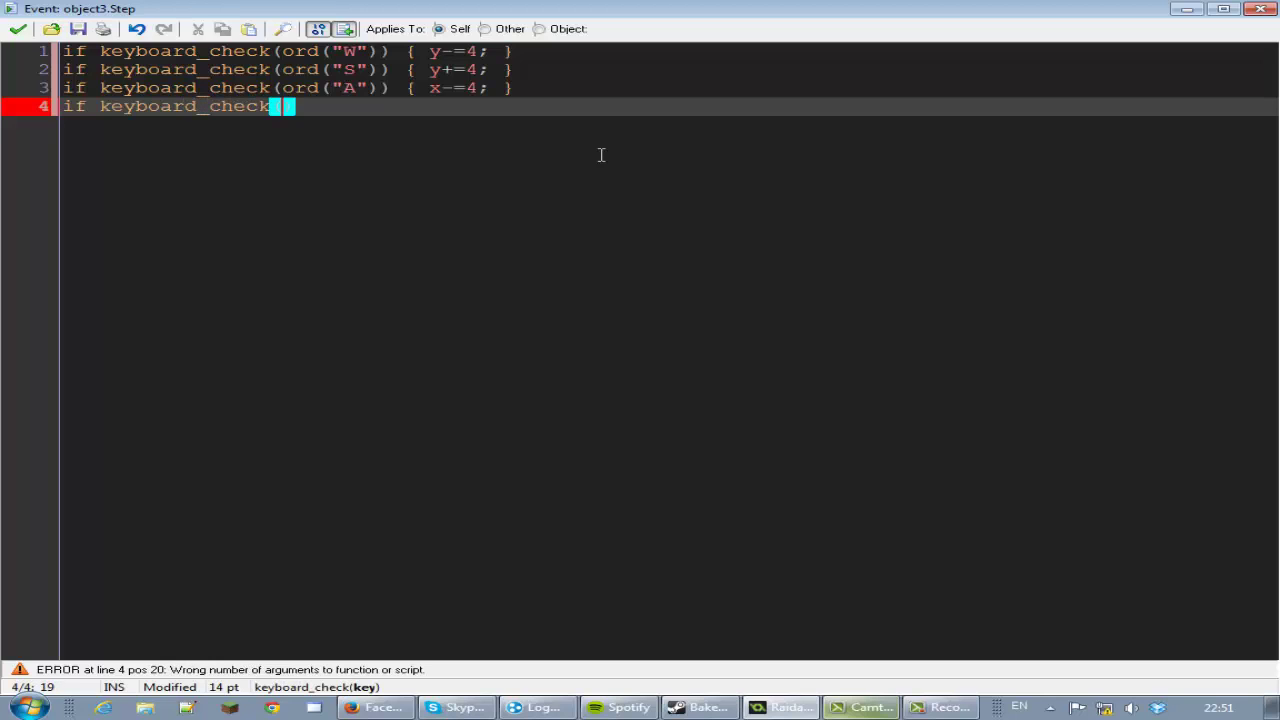
{"action": "type", "text": "ord("}
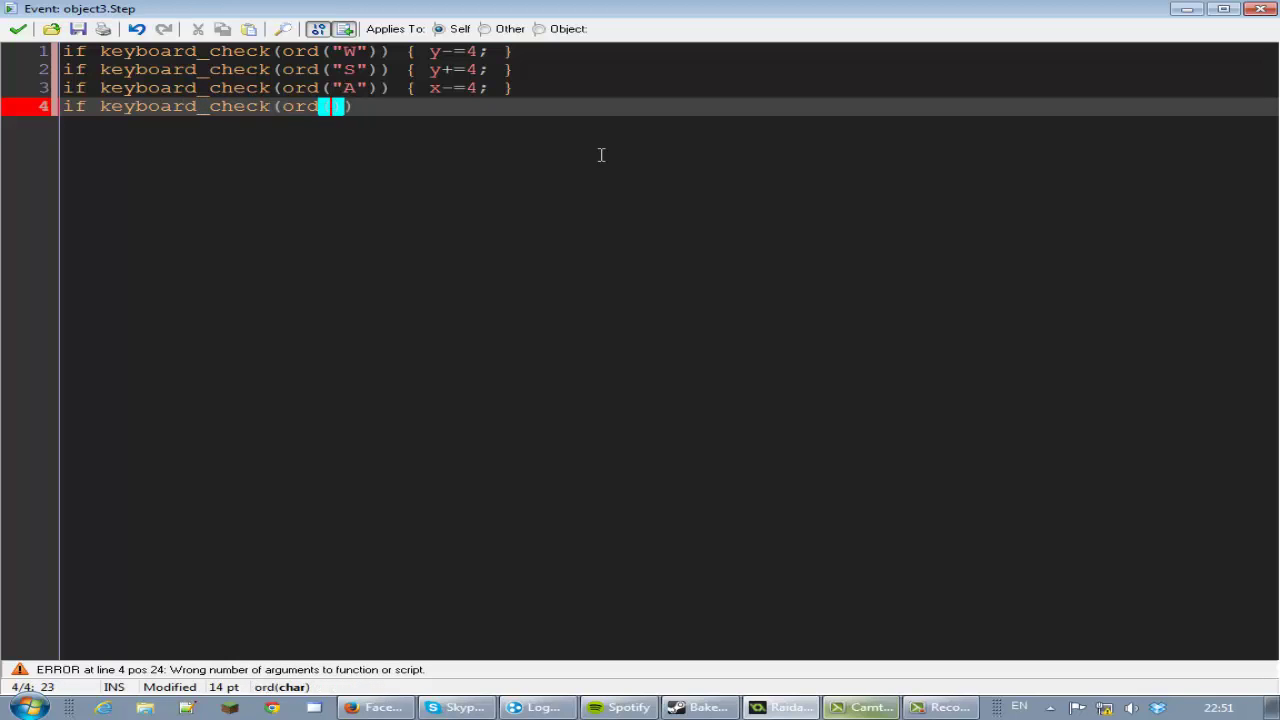
{"action": "type", "text": "@"}
{"action": "key", "text": "BackSpace"}
{"action": "type", "text": "\"D\""}
{"action": "key", "text": "End"}
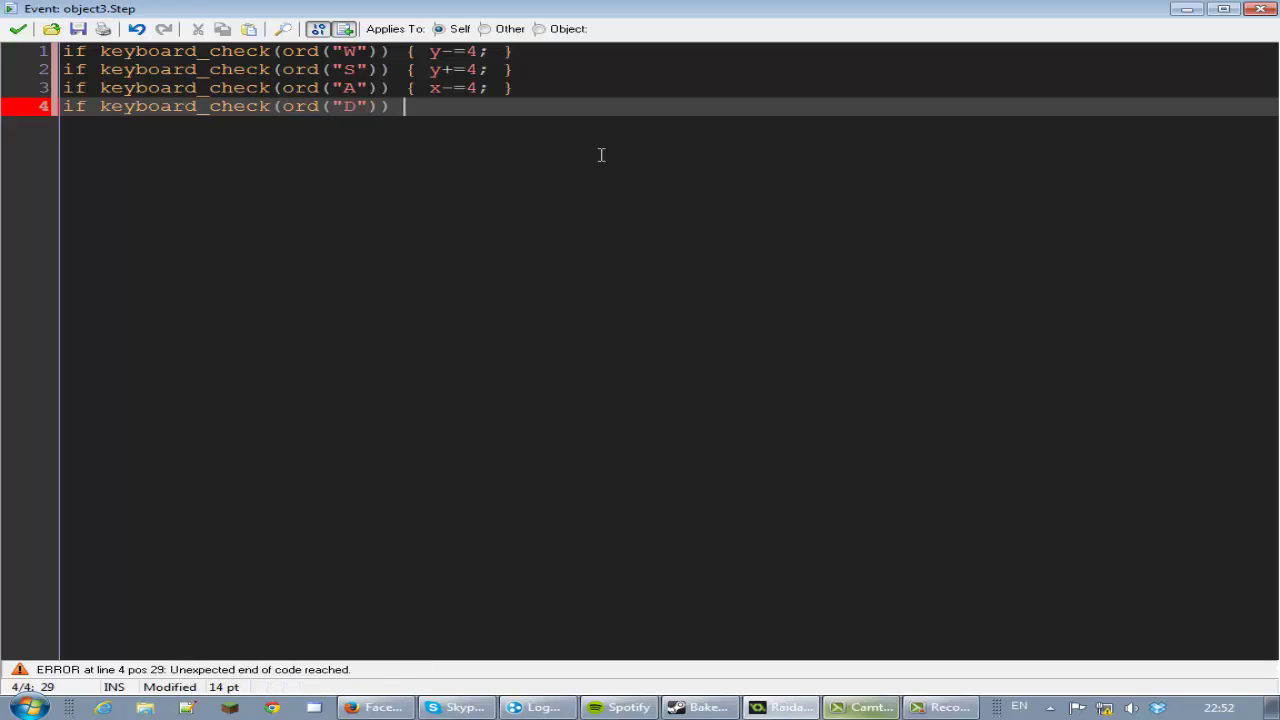
- Complete the D key condition with the block { x+=4; } on the same line
{"action": "type", "text": "{}"}
{"action": "type", "text": "x+=5"}
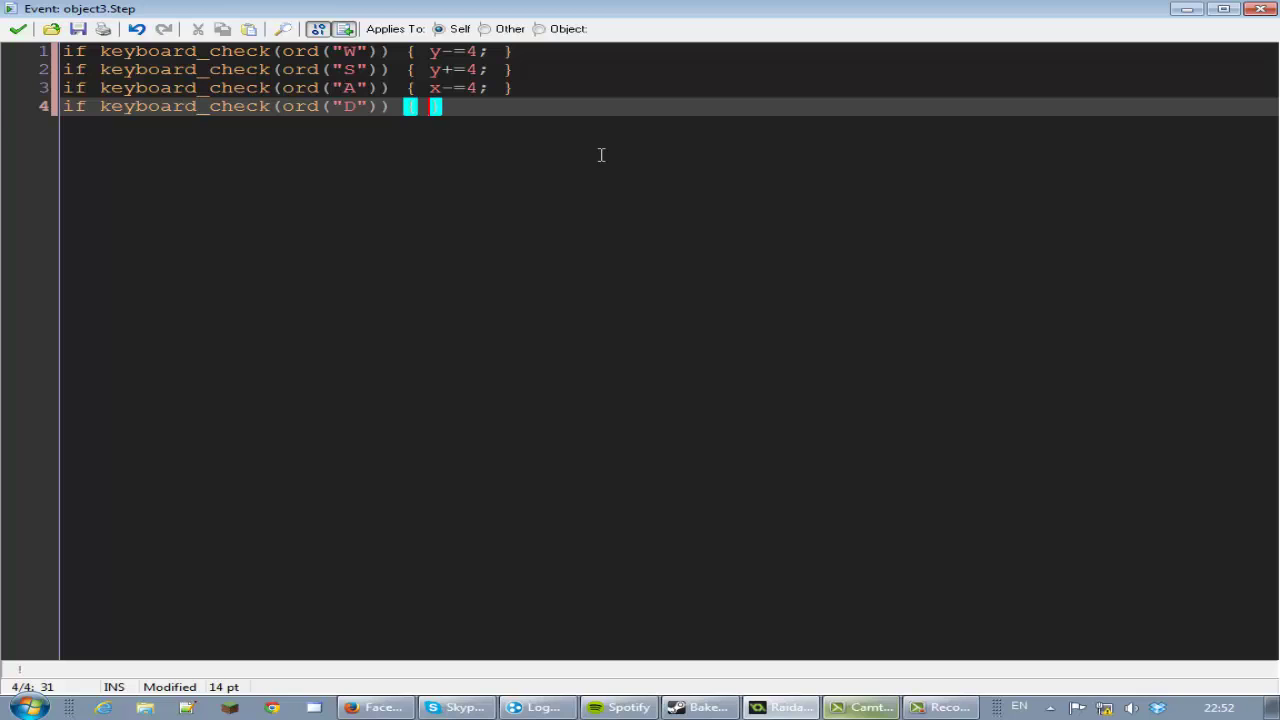
{"action": "key", "text": "BackSpace"}
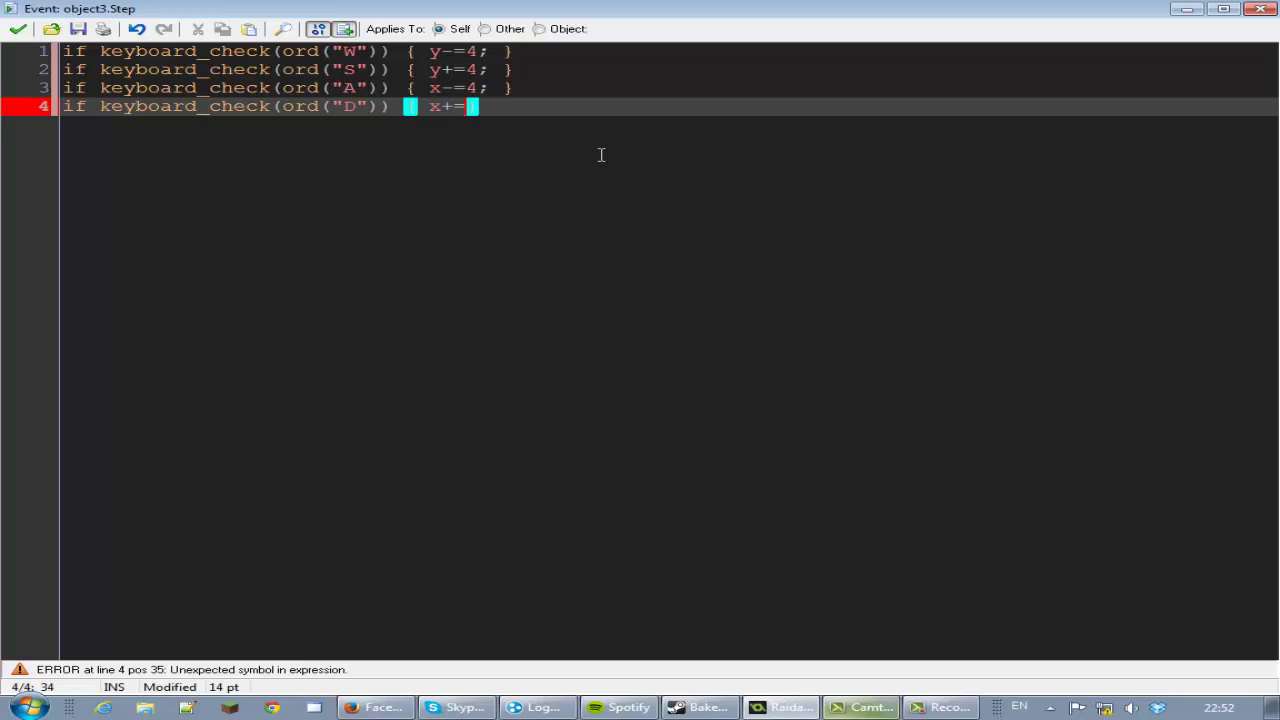
{"action": "type", "text": "4;"}
{"action": "key", "text": "Right"}
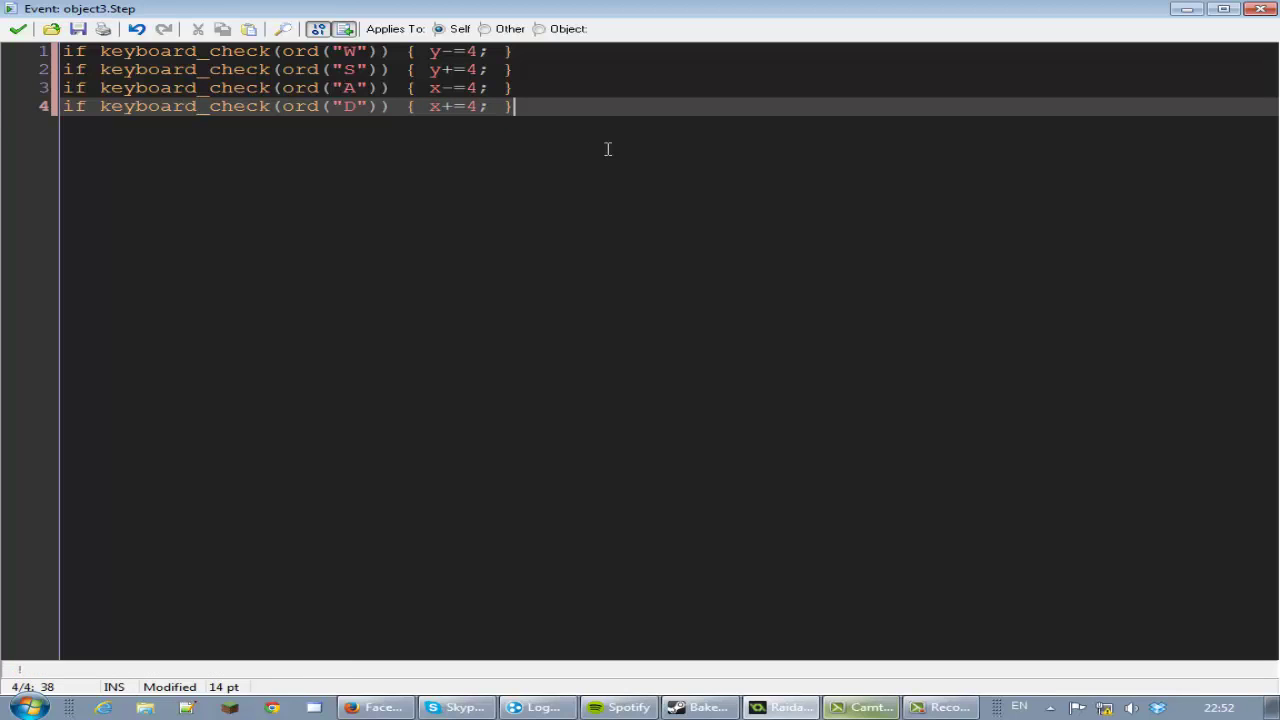
{"action": "double_click", "coordinate": [80, 51]}
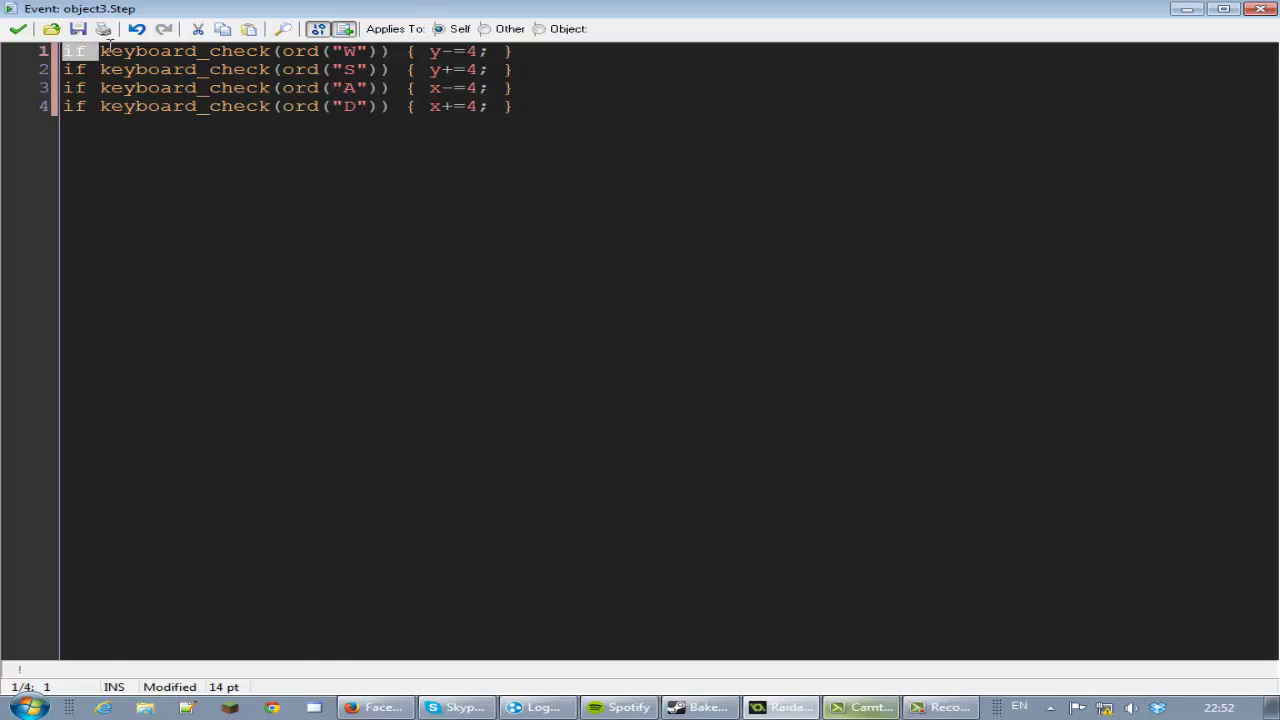
{"action": "mouse_move", "coordinate": [108, 44]}
{"action": "left_mouse_down"}
{"action": "mouse_move", "coordinate": [106, 60]}
{"action": "mouse_move", "coordinate": [112, 51]}
{"action": "left_mouse_up"}
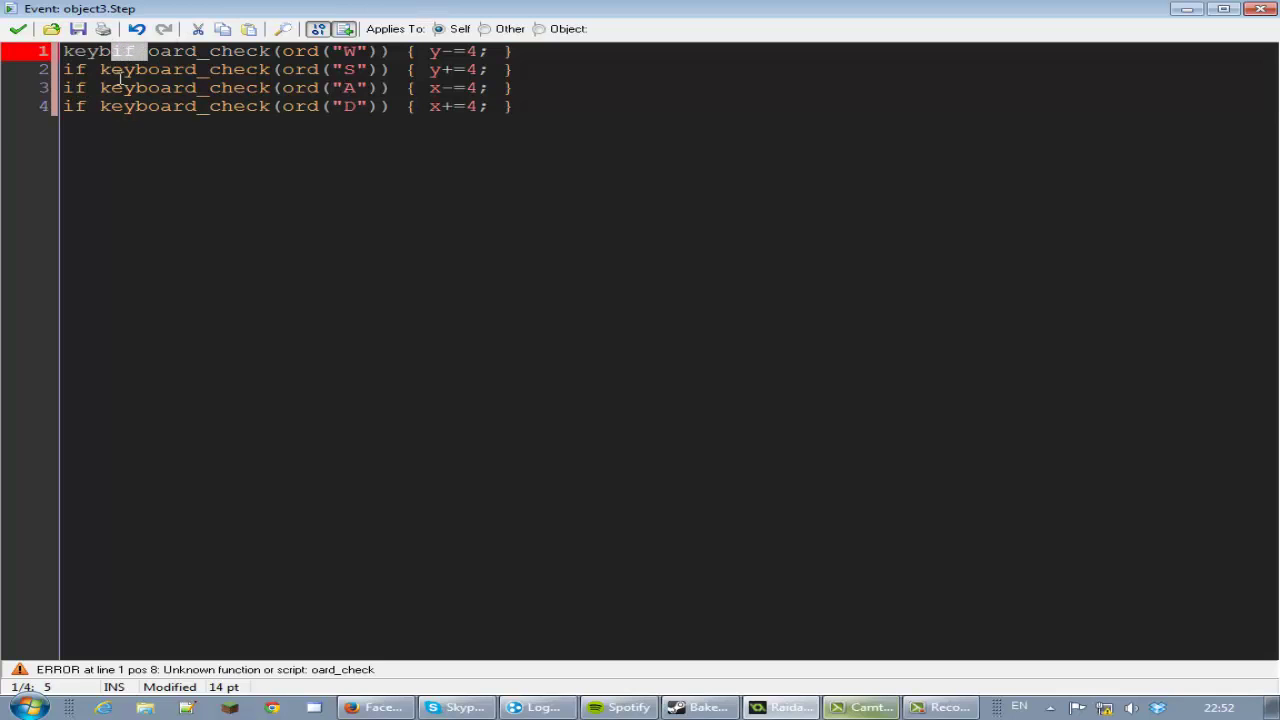
{"action": "key", "text": "ctrl+z"}
- Review the parts of the W key line by highlighting ord, the letter W and the { y-=4; } block
{"action": "left_click", "coordinate": [135, 51]}
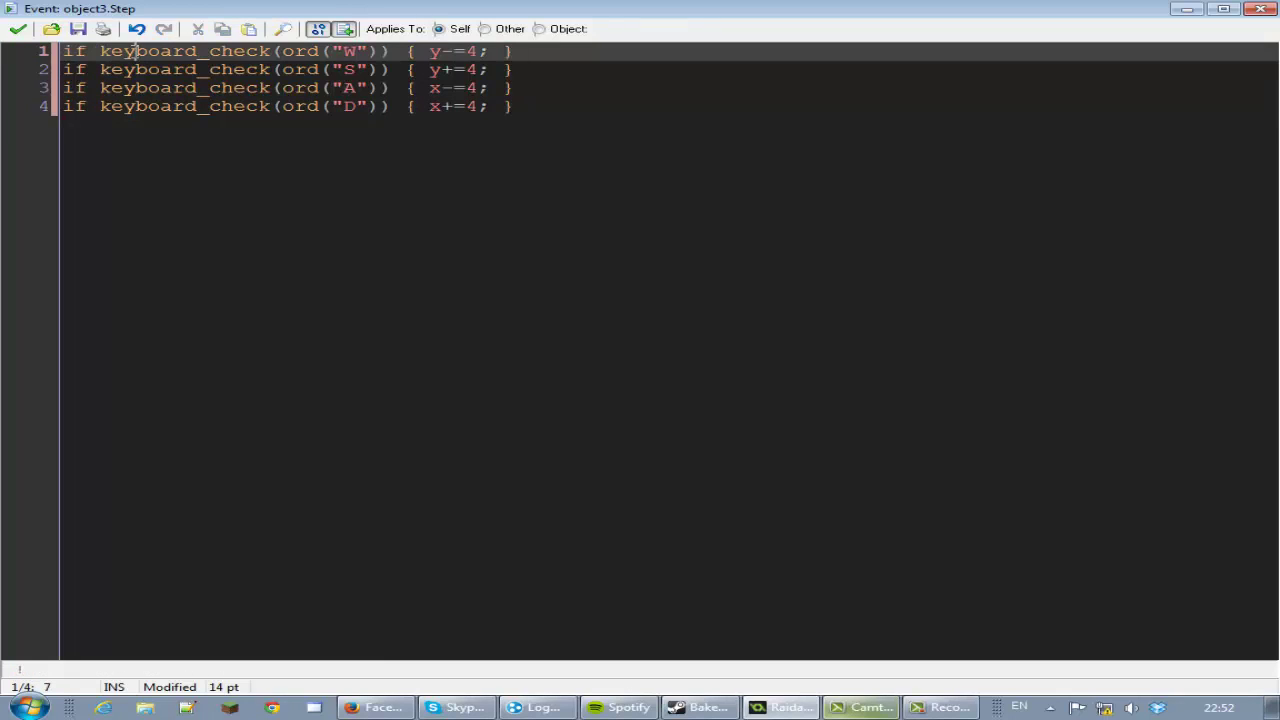
{"action": "double_click", "coordinate": [290, 51]}
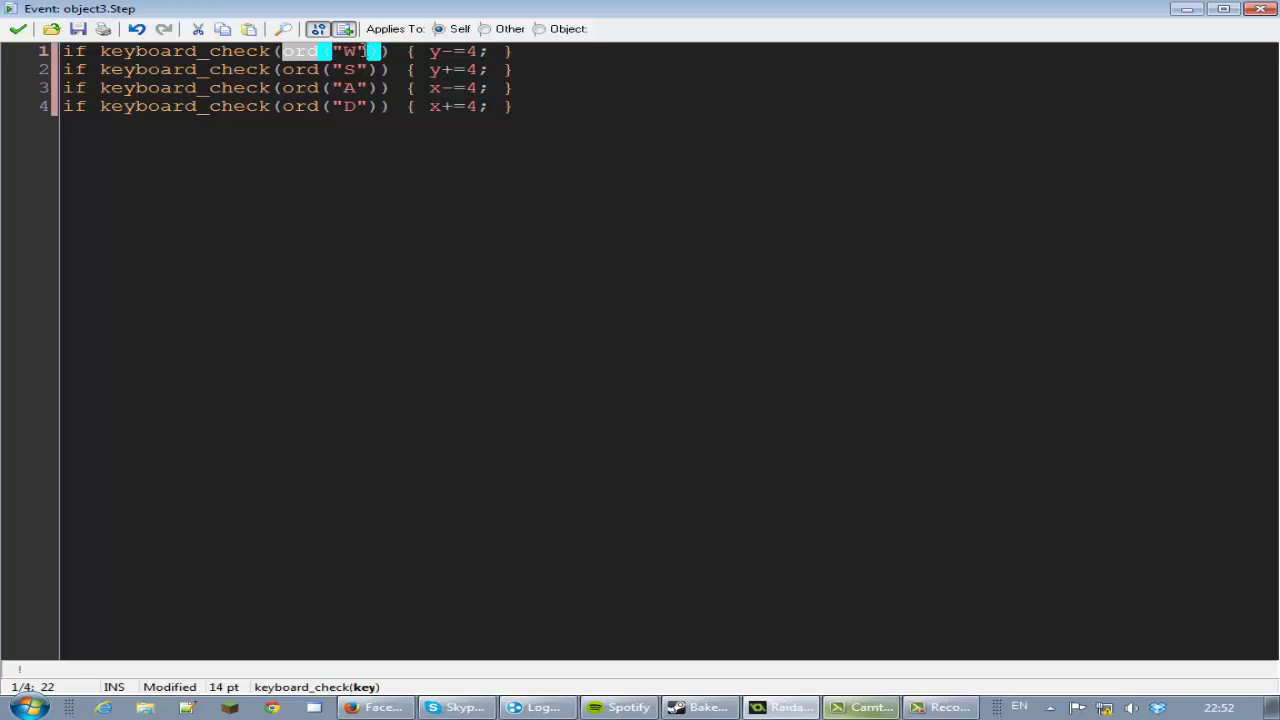
{"action": "double_click", "coordinate": [351, 51]}
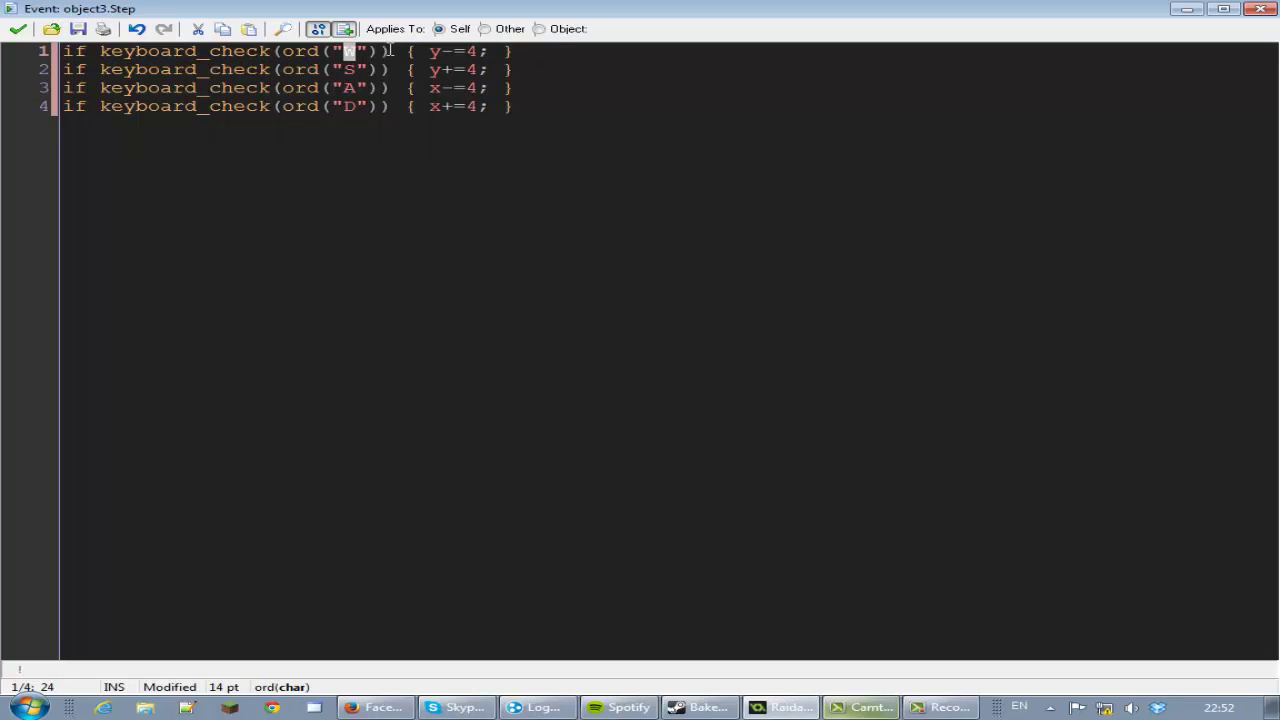
{"action": "left_click_drag", "start_coordinate": [408, 52], "coordinate": [514, 52]}
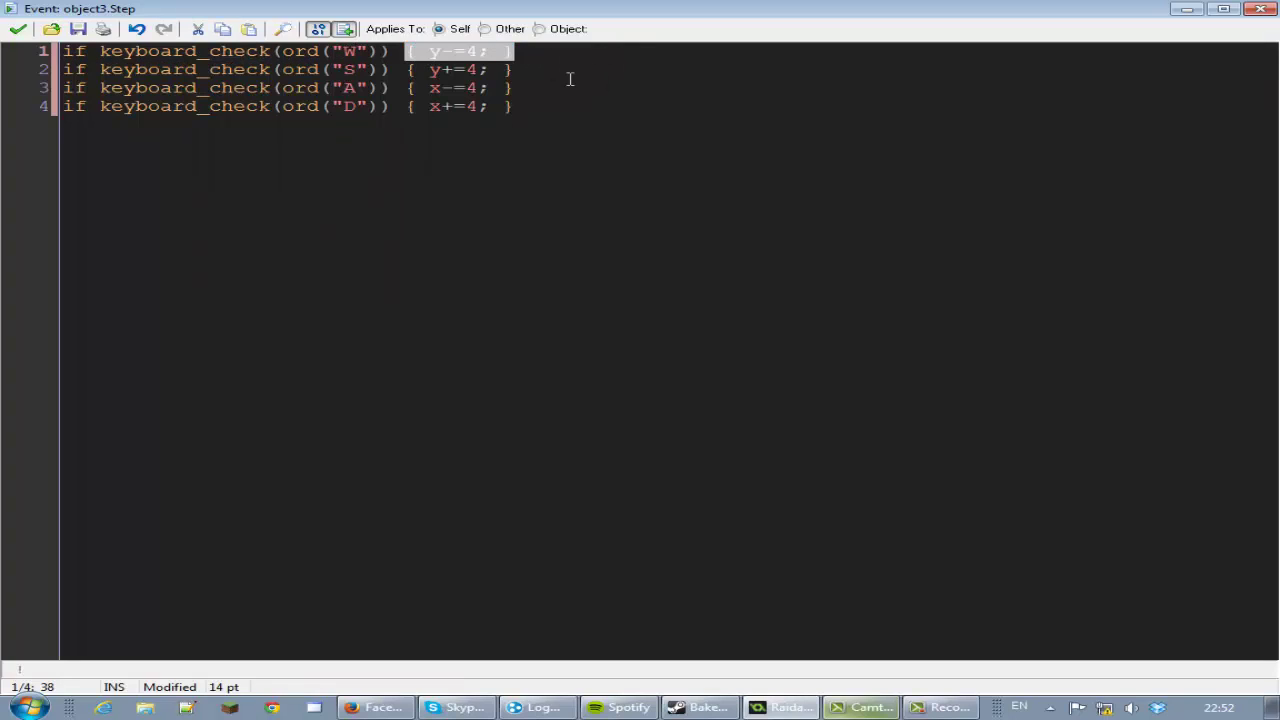
{"action": "left_click", "coordinate": [522, 71]}
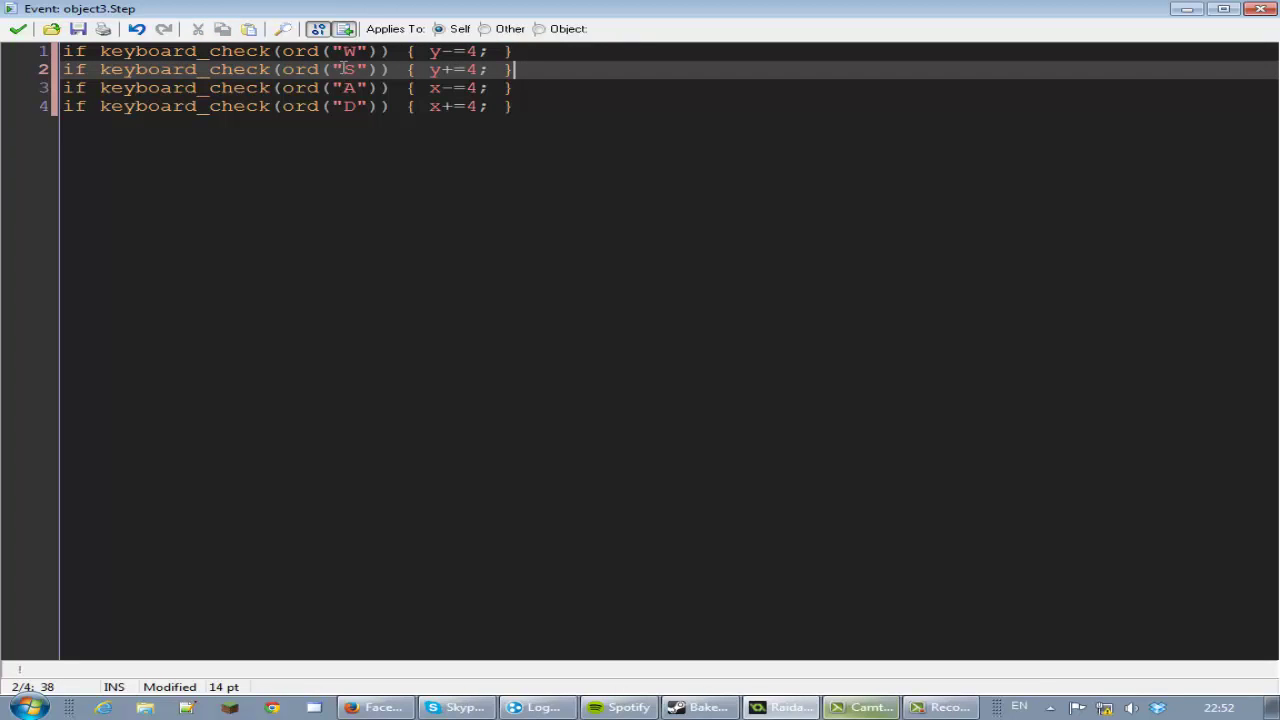
{"action": "left_click", "coordinate": [437, 55]}
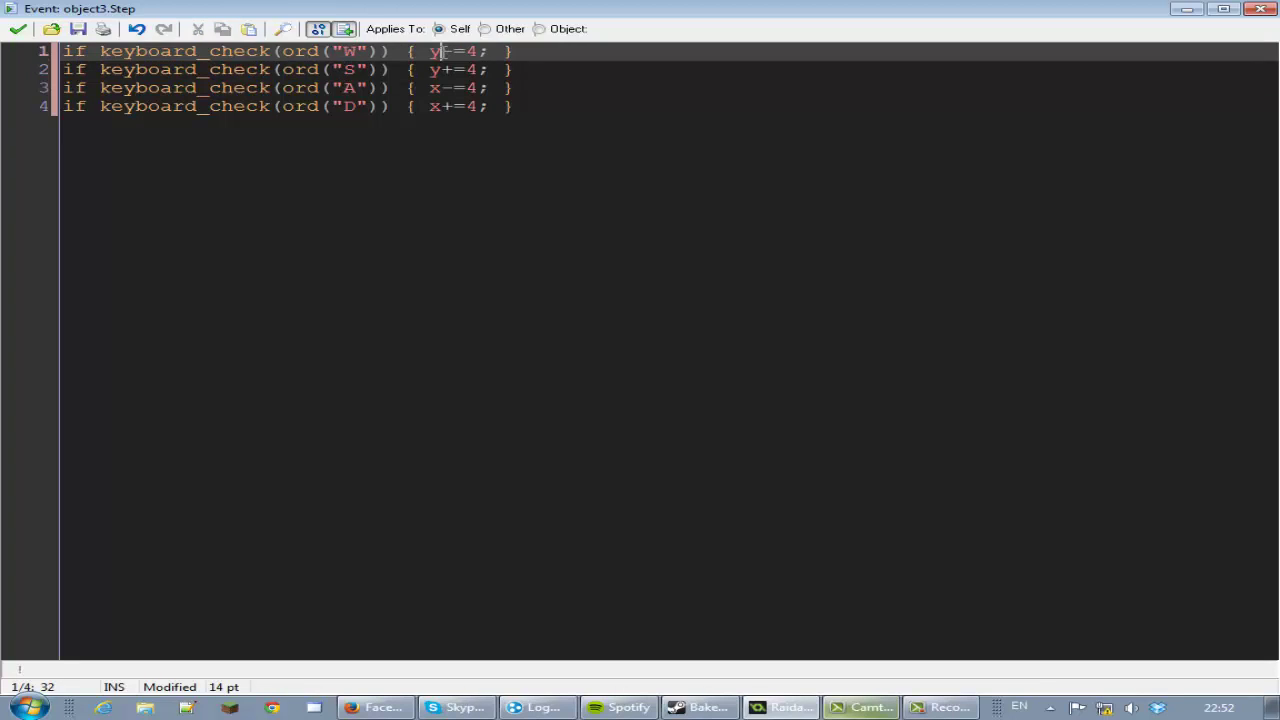
{"action": "double_click", "coordinate": [436, 52]}
{"action": "left_click", "coordinate": [650, 83]}
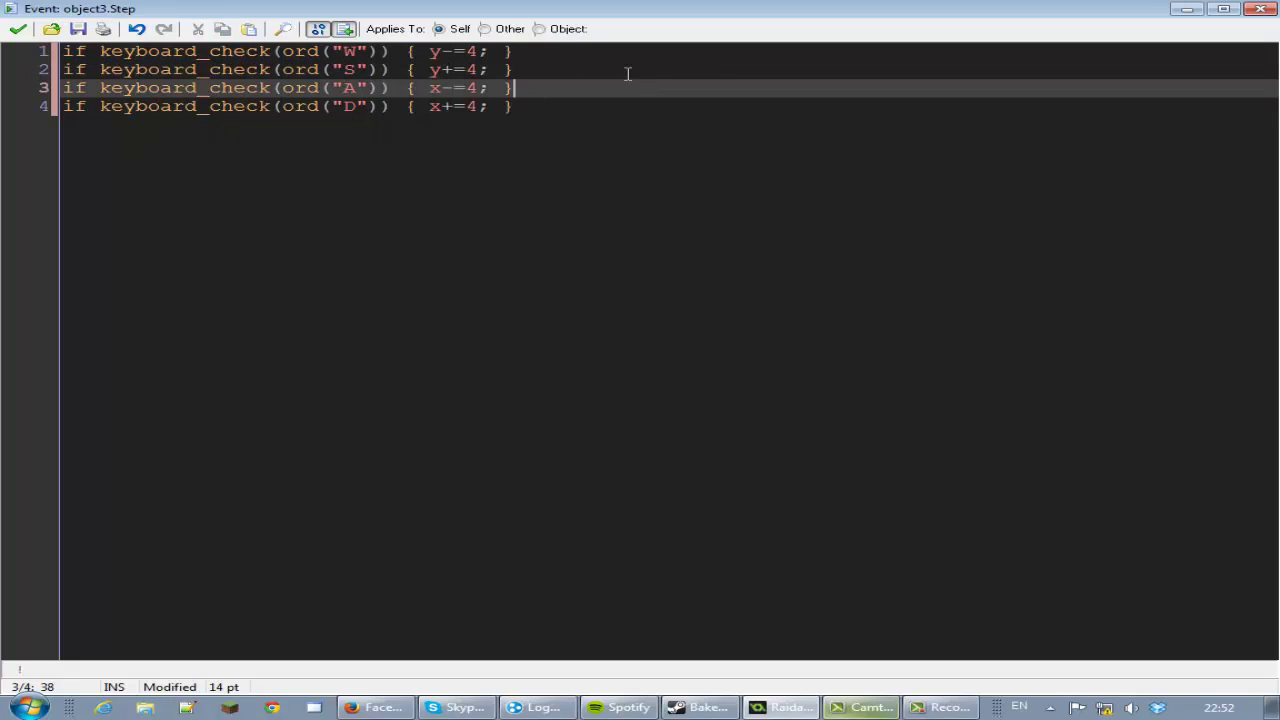
{"action": "left_click", "coordinate": [136, 226]}
- Add three new lines below the D key line to leave a gap before the next code
{"action": "left_click", "coordinate": [565, 111]}
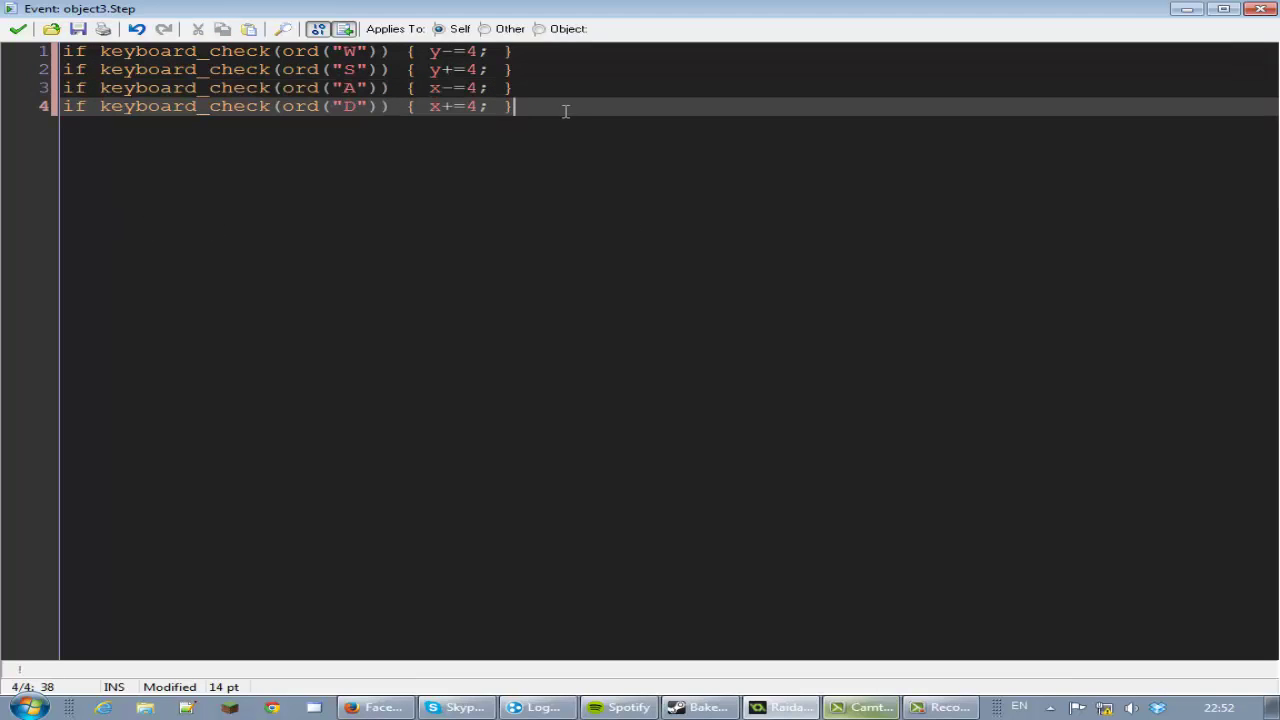
{"action": "key", "text": "Return"}
{"action": "key", "text": "Return"}
{"action": "key", "text": "Return"}
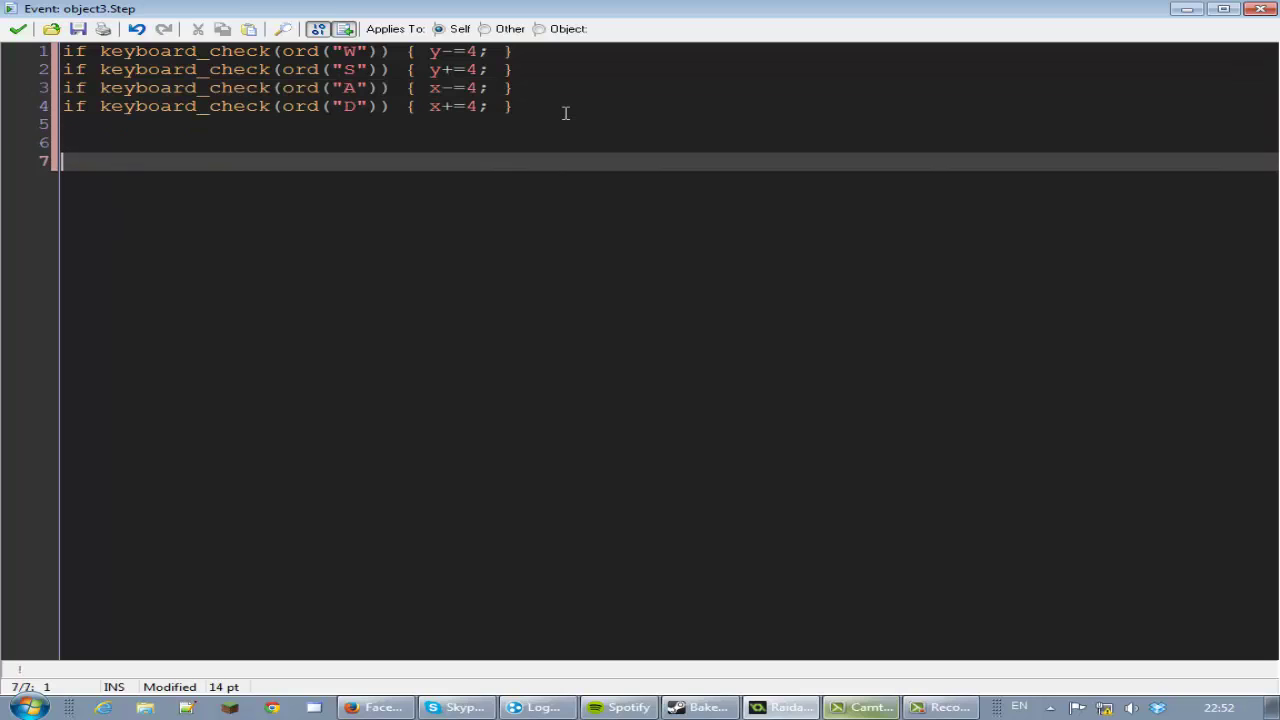
- Lay out a temporary axis sketch with an indented y on line 7 and an x on line 14
{"action": "type", "text": "y"}
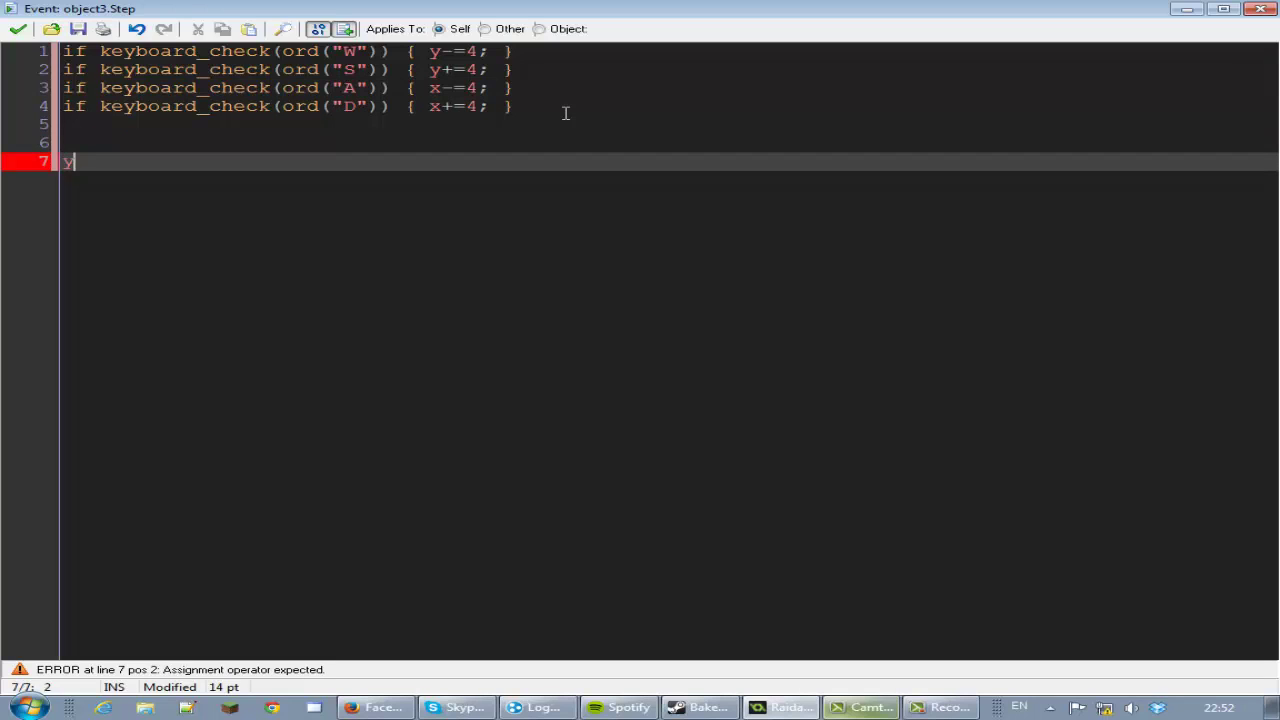
{"action": "key", "text": "BackSpace"}
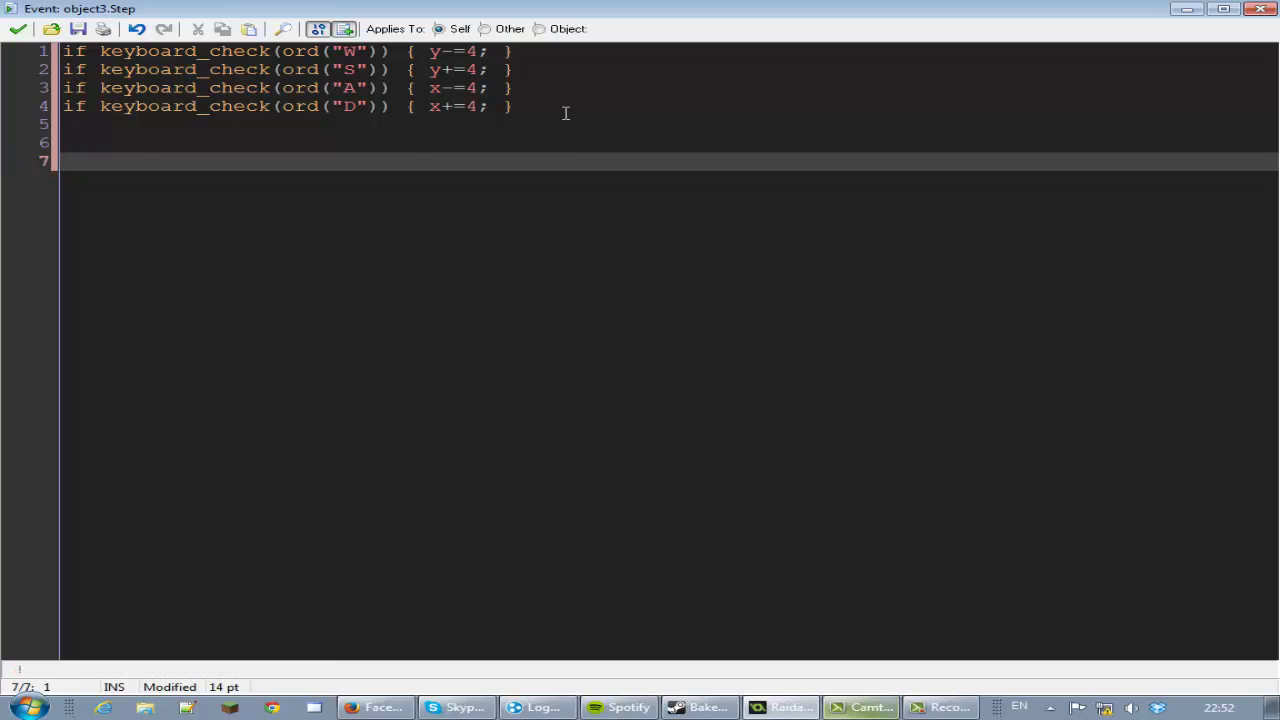
{"action": "type", "text": "y"}
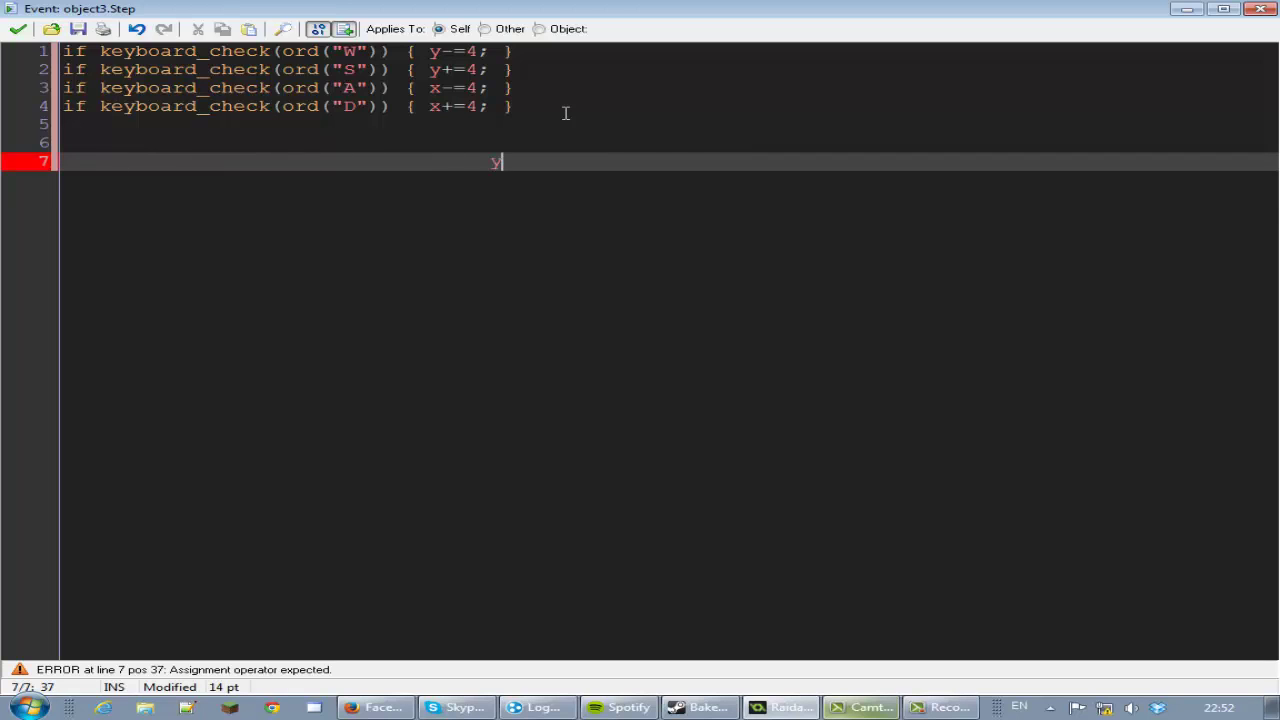
{"action": "key", "text": "Return"}
{"action": "key", "text": "Return"}
{"action": "key", "text": "Return"}
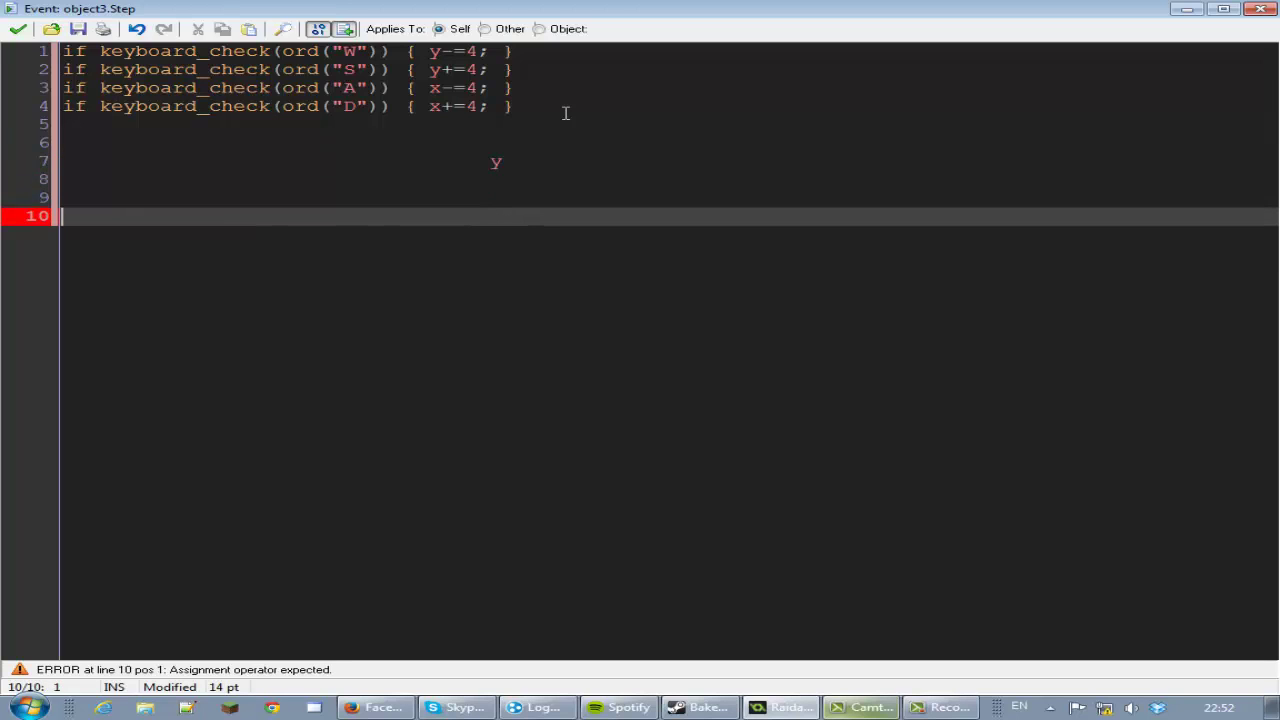
{"action": "key", "text": "Return"}
{"action": "key", "text": "Return"}
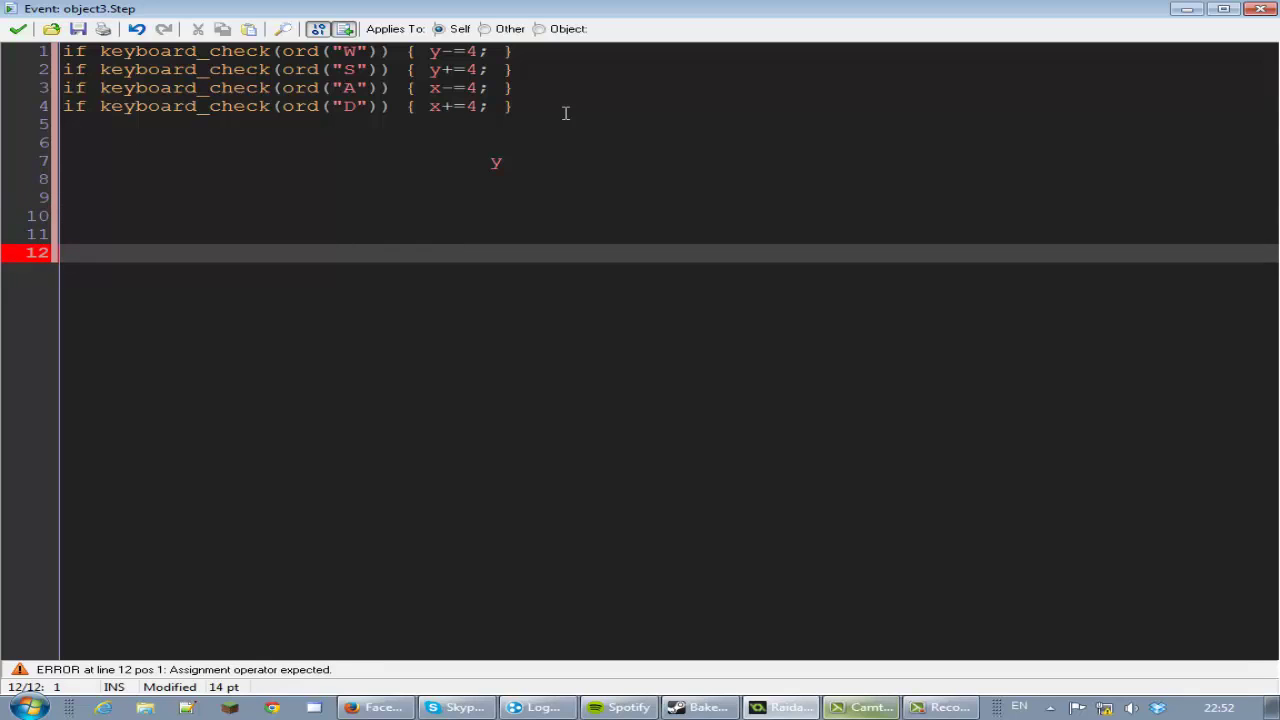
{"action": "key", "text": "Return"}
{"action": "key", "text": "Return"}
{"action": "key", "text": "Home"}
{"action": "type", "text": "x"}
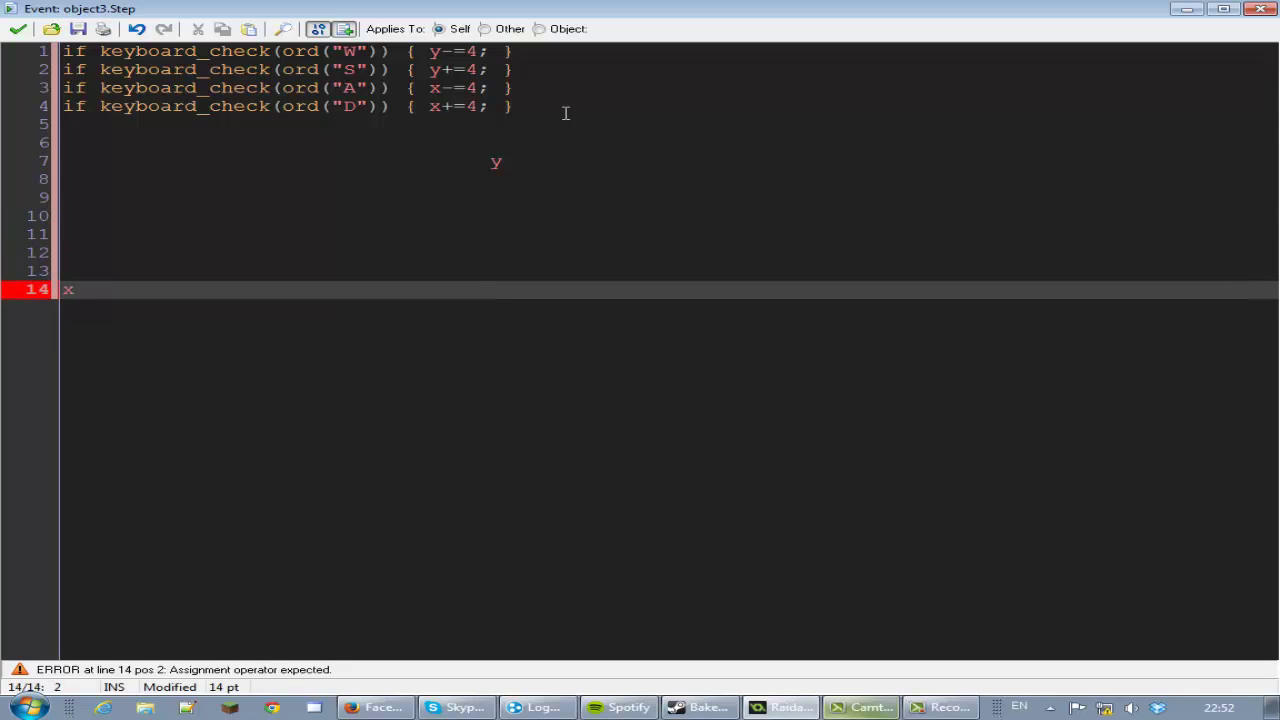
{"action": "key", "text": "Up"}
{"action": "key", "text": "Down"}
- Relabel the axis sketch so line 7 reads x+ and line 14 reads y+
{"action": "left_click", "coordinate": [517, 163]}
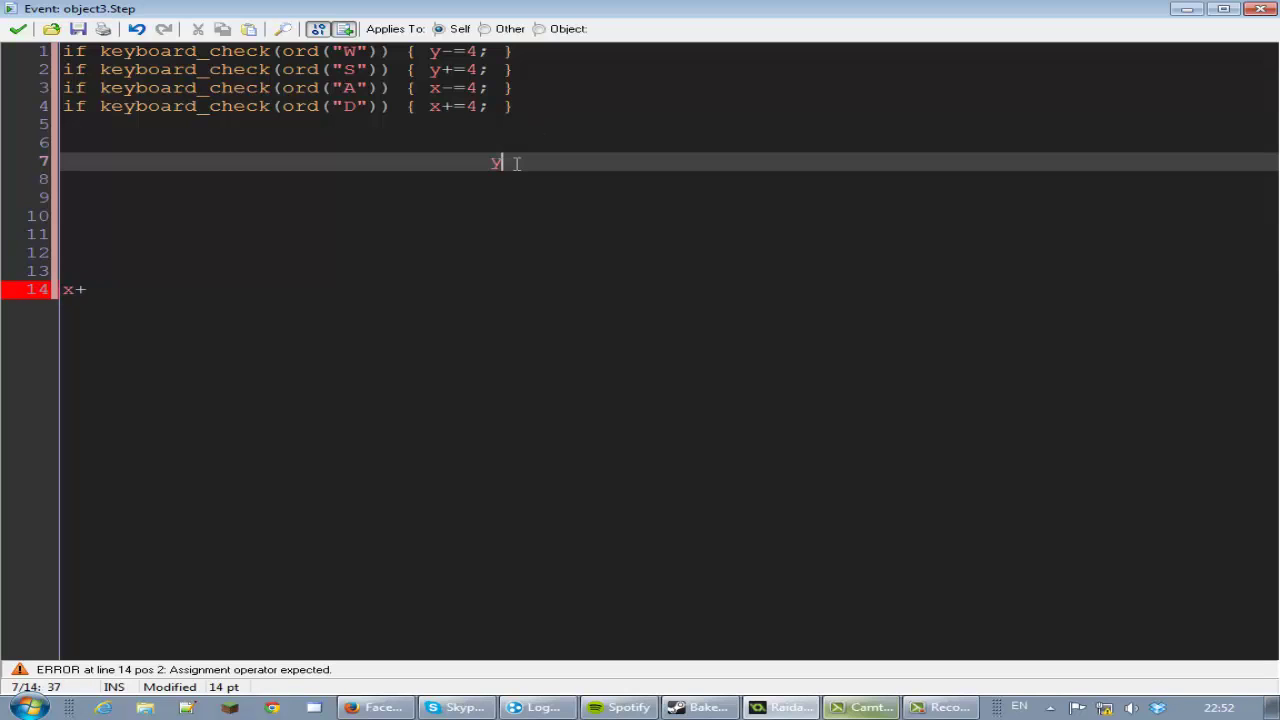
{"action": "left_click_drag", "start_coordinate": [507, 163], "coordinate": [492, 160]}
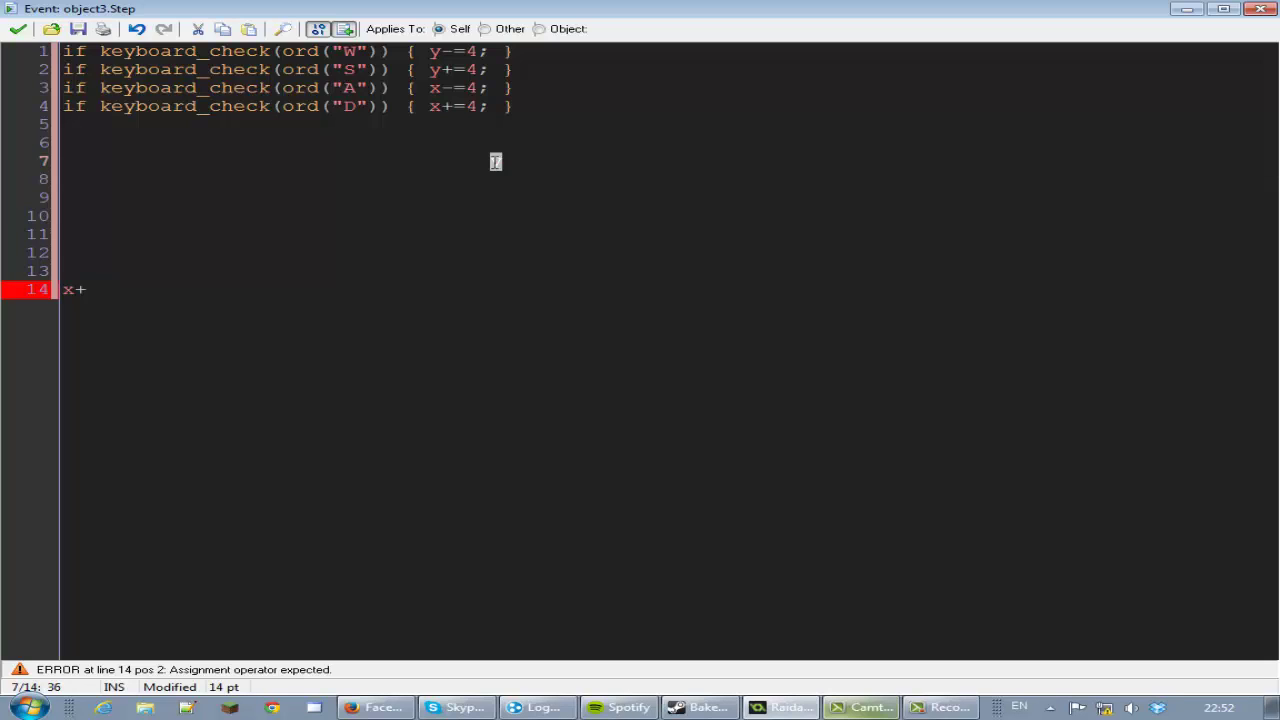
{"action": "left_click", "coordinate": [495, 162]}
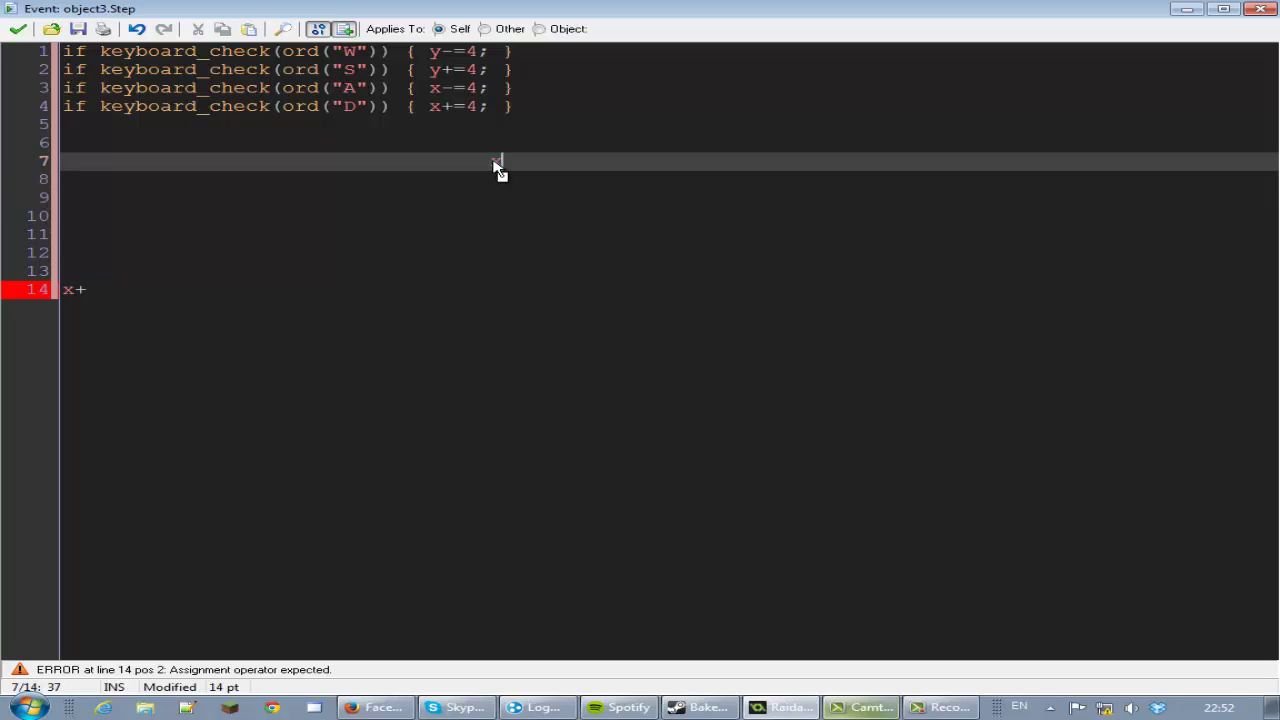
{"action": "type", "text": "+"}
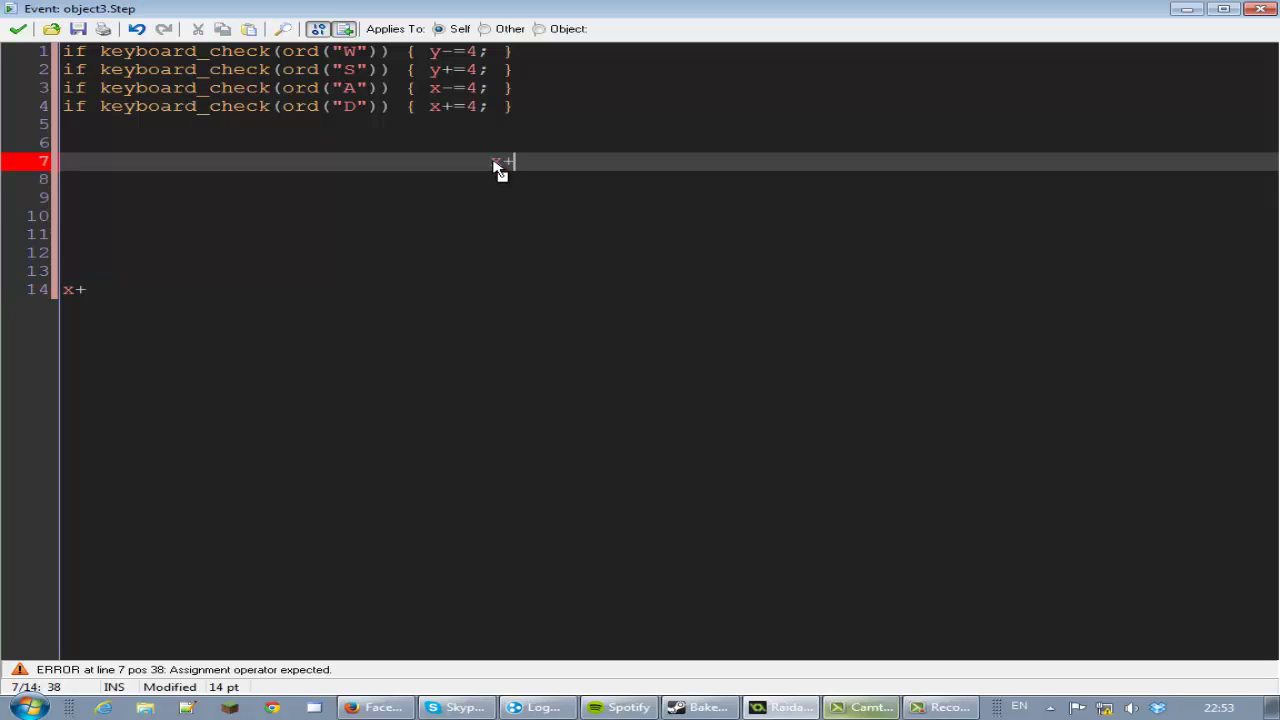
{"action": "left_click", "coordinate": [73, 287]}
{"action": "type", "text": "y"}
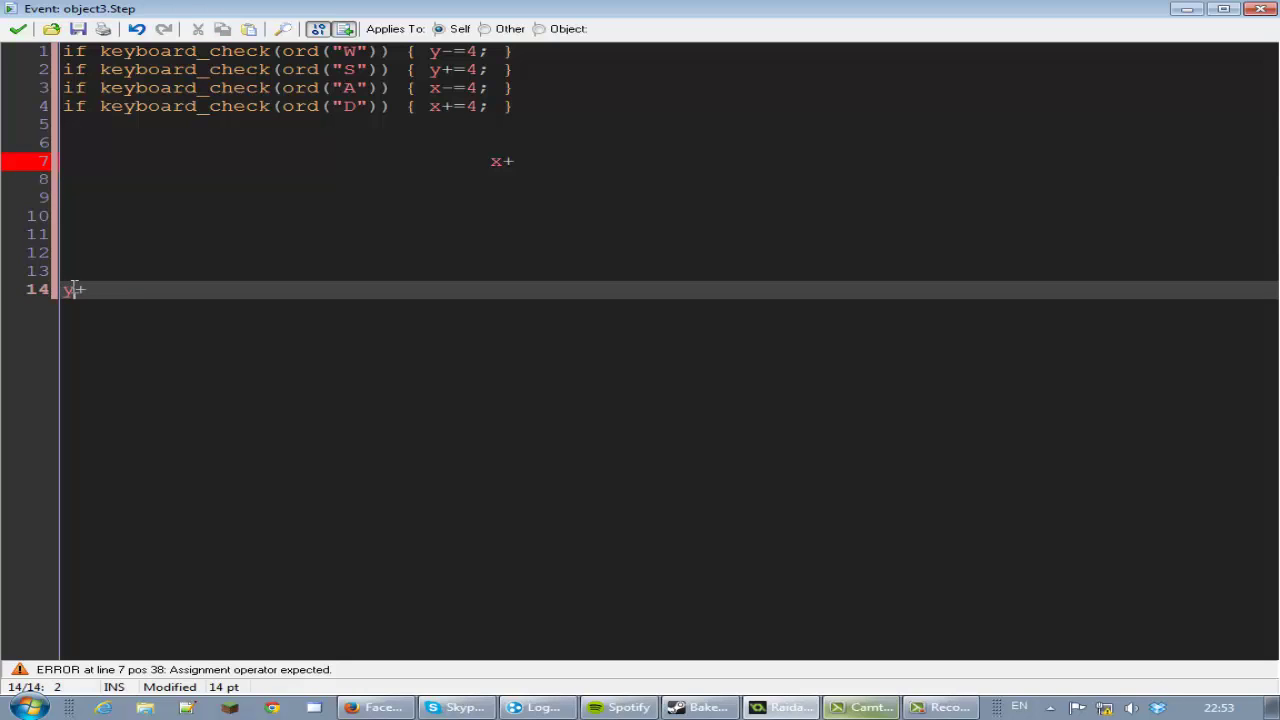
{"action": "left_click", "coordinate": [82, 166]}
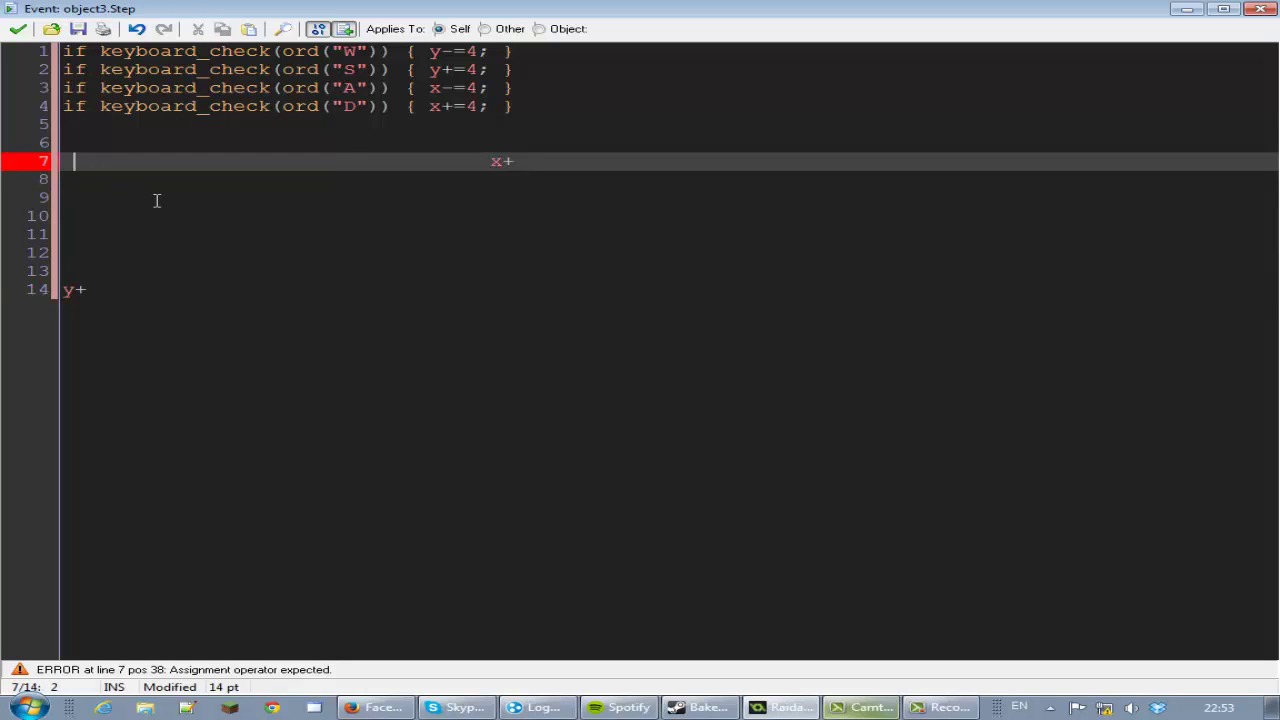
{"action": "key", "text": "Up"}
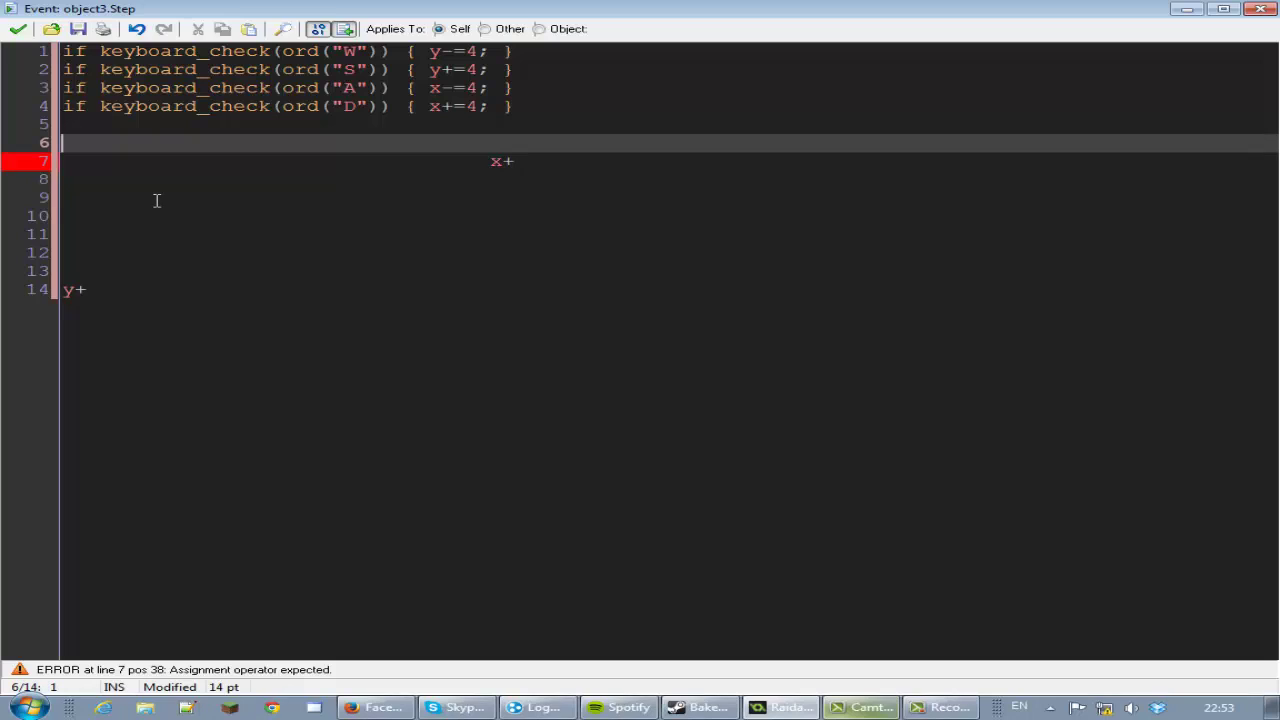
- Delete the y+ and x+ axis labels along with the indentation on line 7
{"action": "left_click_drag", "start_coordinate": [103, 294], "coordinate": [72, 262]}
{"action": "key", "text": "BackSpace"}
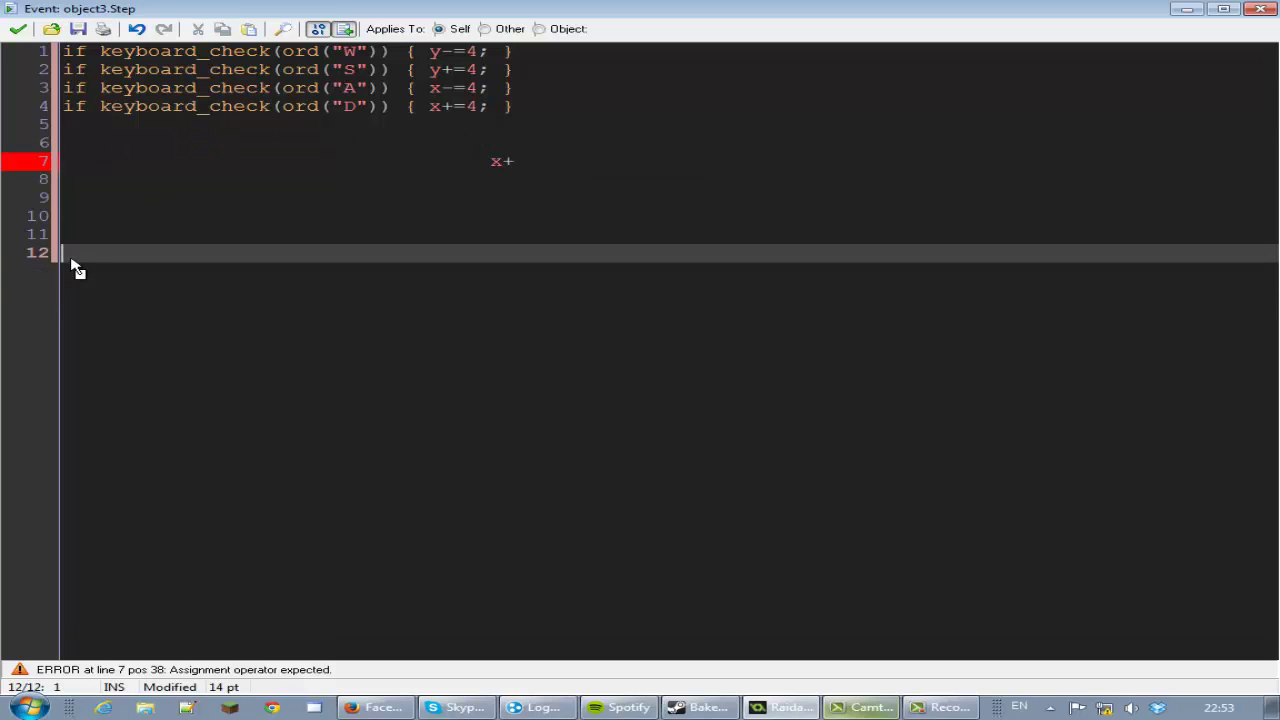
{"action": "left_click_drag", "start_coordinate": [526, 161], "coordinate": [337, 180]}
{"action": "key", "text": "BackSpace"}
{"action": "key", "text": "BackSpace"}
{"action": "key", "text": "BackSpace"}
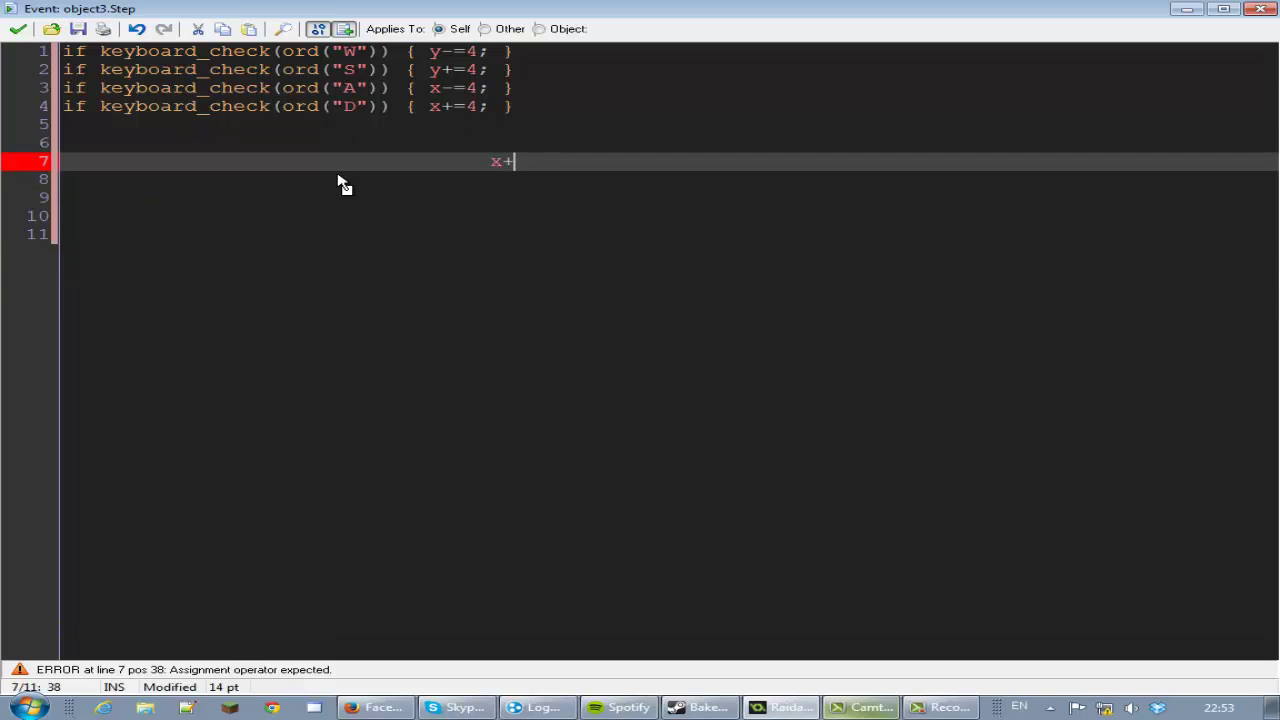
{"action": "key", "text": "BackSpace"}
{"action": "key", "text": "BackSpace"}
{"action": "key", "text": "BackSpace"}
{"action": "key", "text": "BackSpace"}
{"action": "key", "text": "BackSpace"}
{"action": "key", "text": "BackSpace"}
{"action": "key", "text": "BackSpace"}
{"action": "key", "text": "BackSpace"}
{"action": "key", "text": "BackSpace"}
{"action": "key", "text": "BackSpace"}
{"action": "key", "text": "BackSpace"}
{"action": "key", "text": "BackSpace"}
{"action": "key", "text": "BackSpace"}
{"action": "key", "text": "BackSpace"}
{"action": "key", "text": "BackSpace"}
{"action": "key", "text": "BackSpace"}
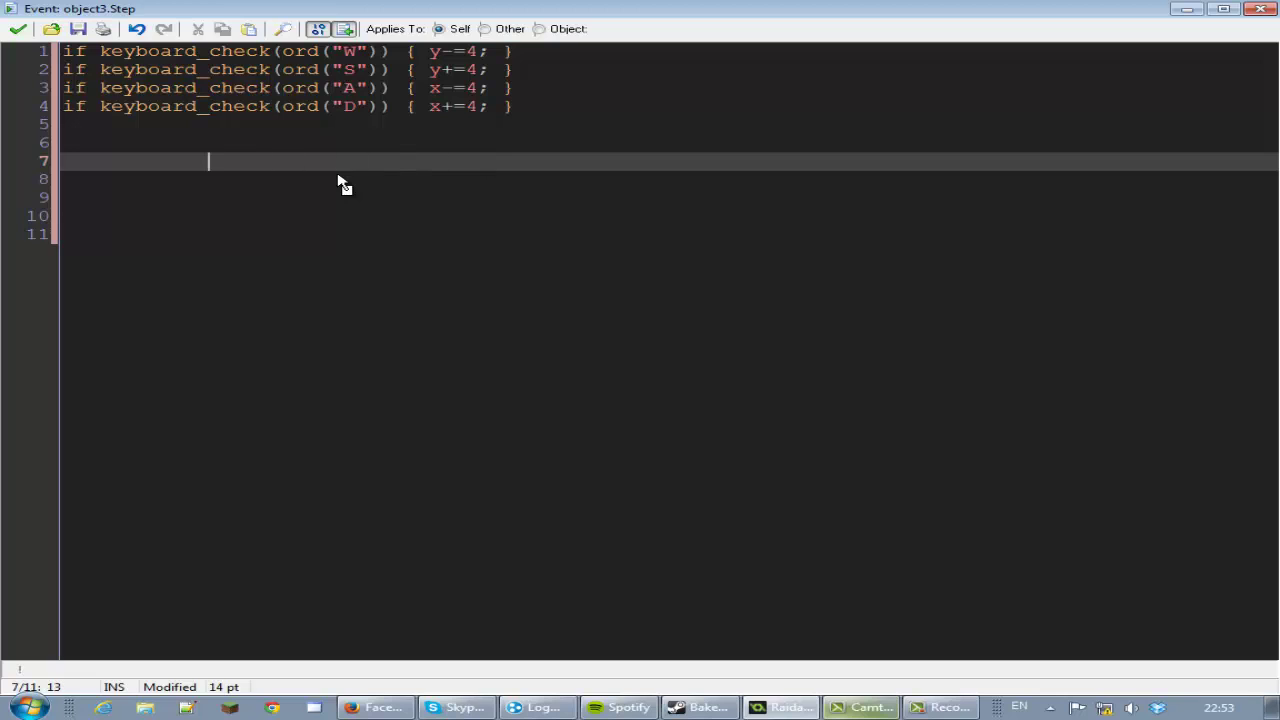
{"action": "key", "text": "BackSpace"}
{"action": "key", "text": "BackSpace"}
{"action": "key", "text": "BackSpace"}
{"action": "key", "text": "BackSpace"}
{"action": "key", "text": "BackSpace"}
{"action": "key", "text": "BackSpace"}
{"action": "key", "text": "BackSpace"}
{"action": "key", "text": "BackSpace"}
{"action": "type", "text": "direction"}
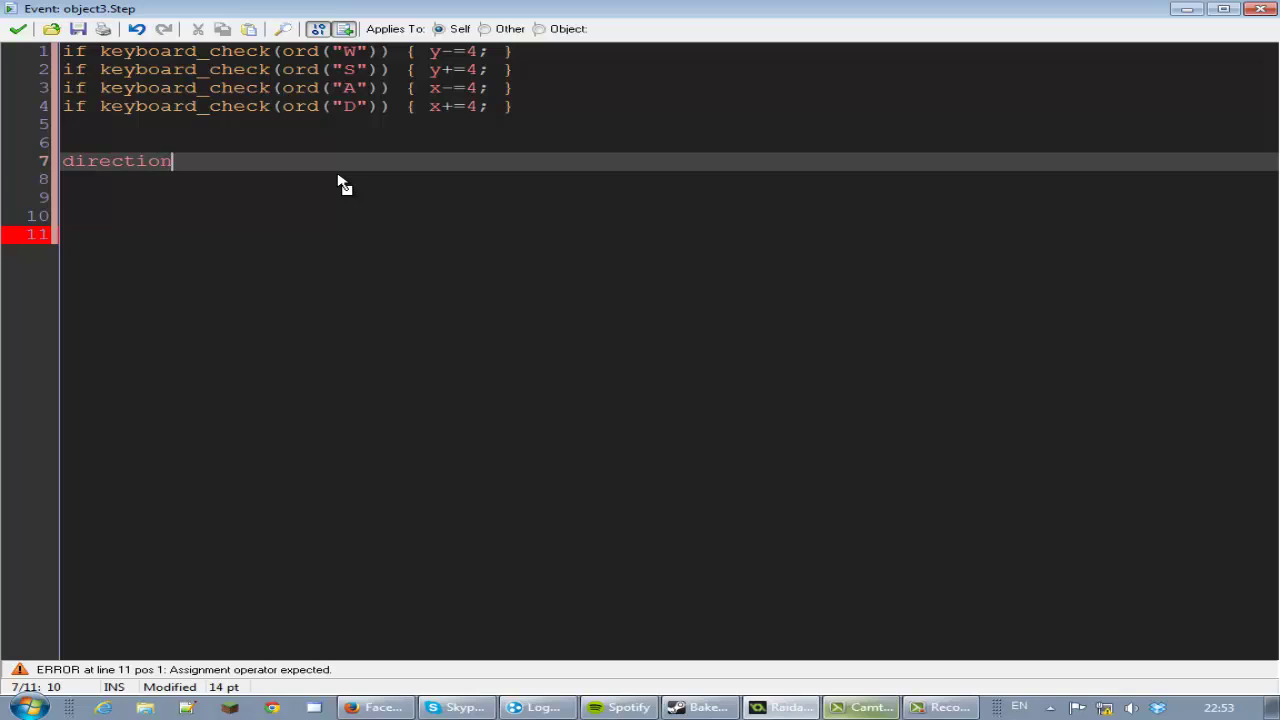
{"action": "type", "text": " ="}
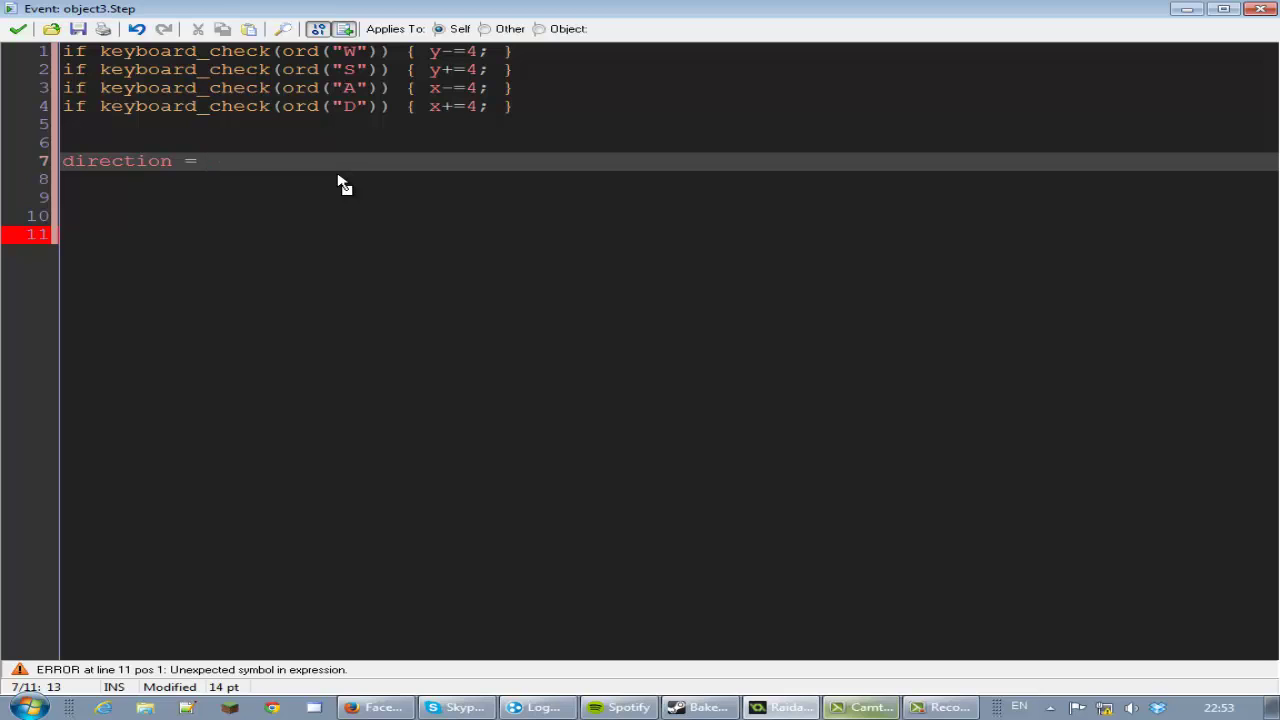
{"action": "type", "text": "mouse_"}
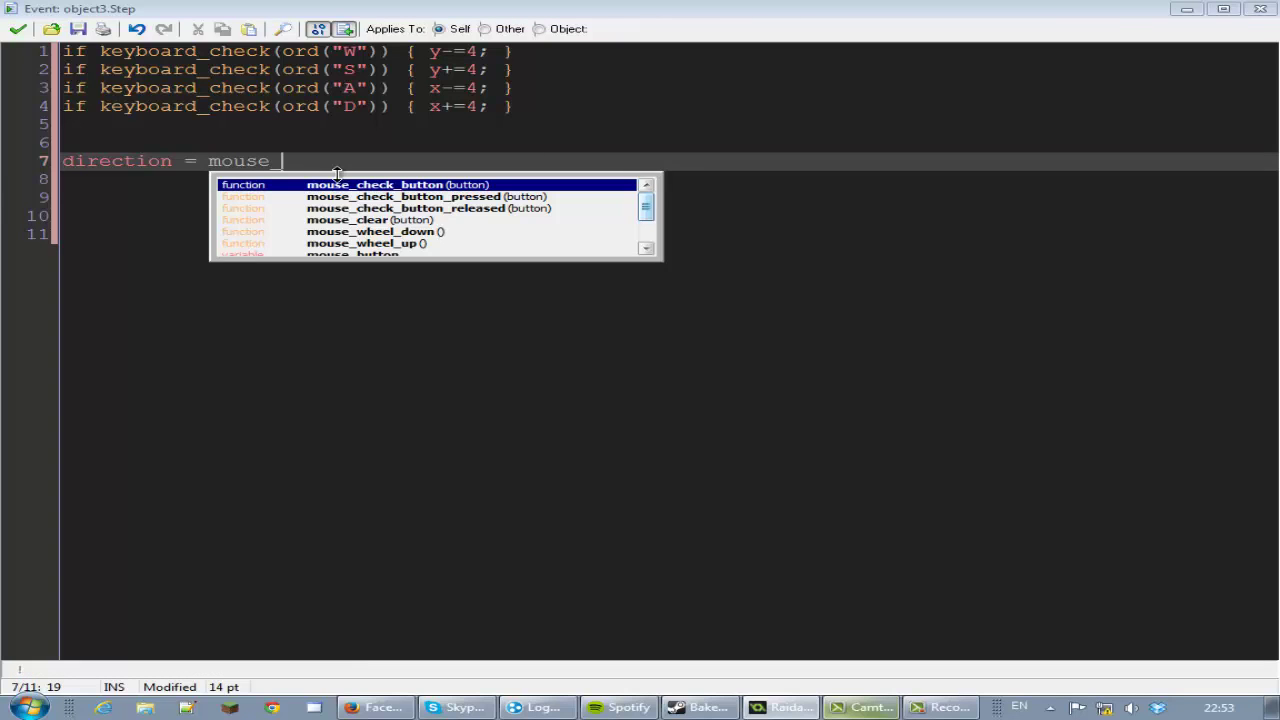
{"action": "key", "text": "BackSpace"}
{"action": "key", "text": "BackSpace"}
{"action": "key", "text": "BackSpace"}
{"action": "key", "text": "BackSpace"}
{"action": "key", "text": "BackSpace"}
{"action": "key", "text": "BackSpace"}
{"action": "key", "text": "BackSpace"}
{"action": "key", "text": "BackSpace"}
{"action": "key", "text": "BackSpace"}
{"action": "key", "text": "BackSpace"}
{"action": "key", "text": "BackSpace"}
{"action": "key", "text": "BackSpace"}
{"action": "key", "text": "BackSpace"}
{"action": "key", "text": "BackSpace"}
{"action": "key", "text": "BackSpace"}
{"action": "key", "text": "BackSpace"}
{"action": "key", "text": "BackSpace"}
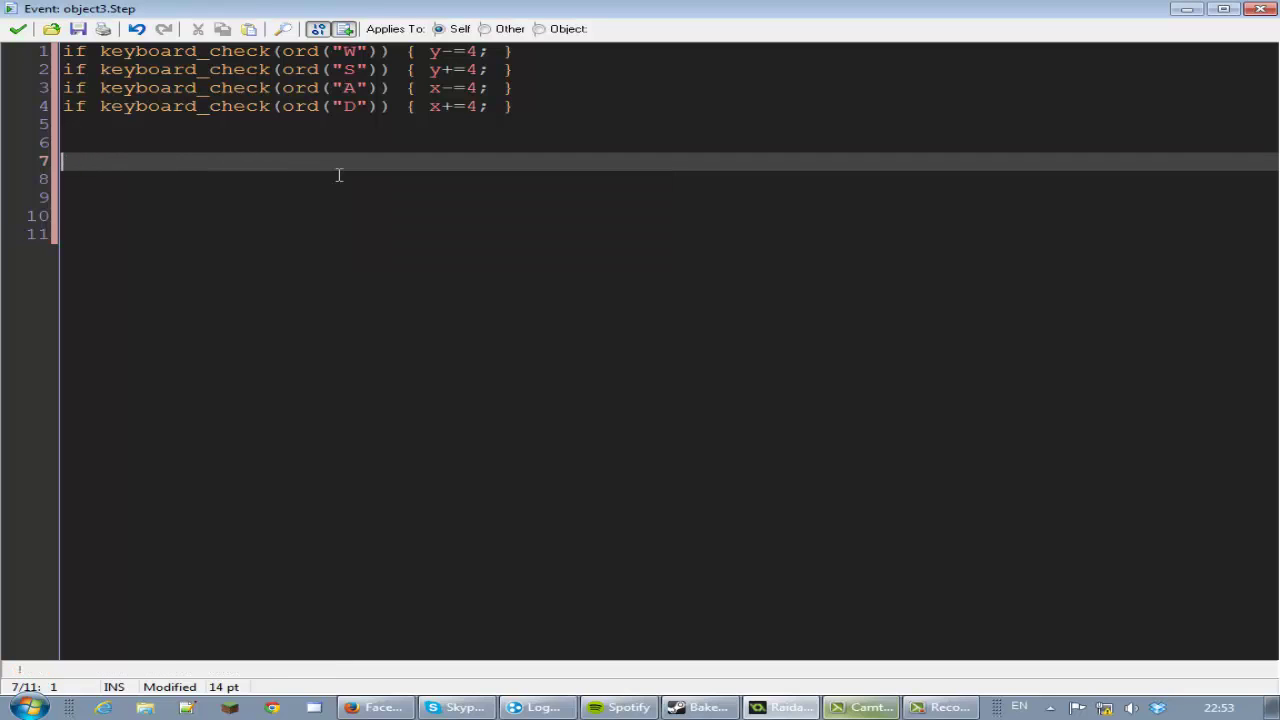
- Write point_direction(x,y,mouse_x,mouse_y); on line 7, below the movement code
{"action": "type", "text": "point"}
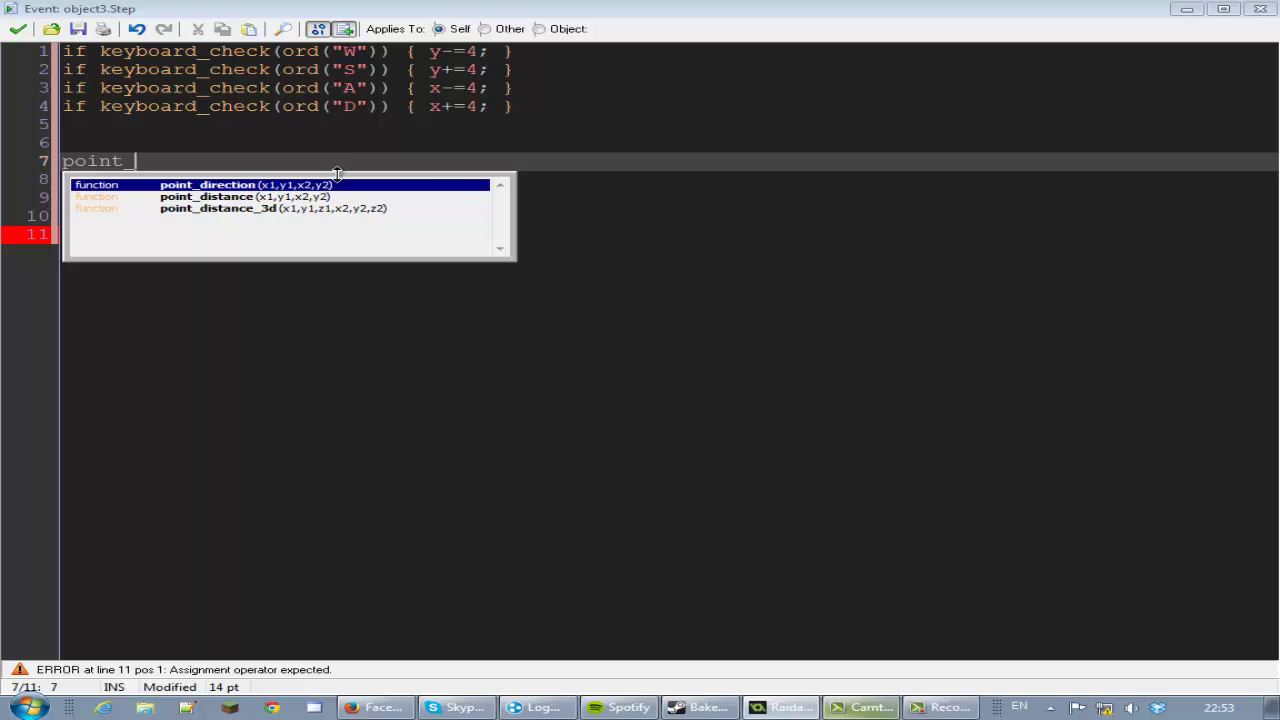
{"action": "type", "text": "_dore"}
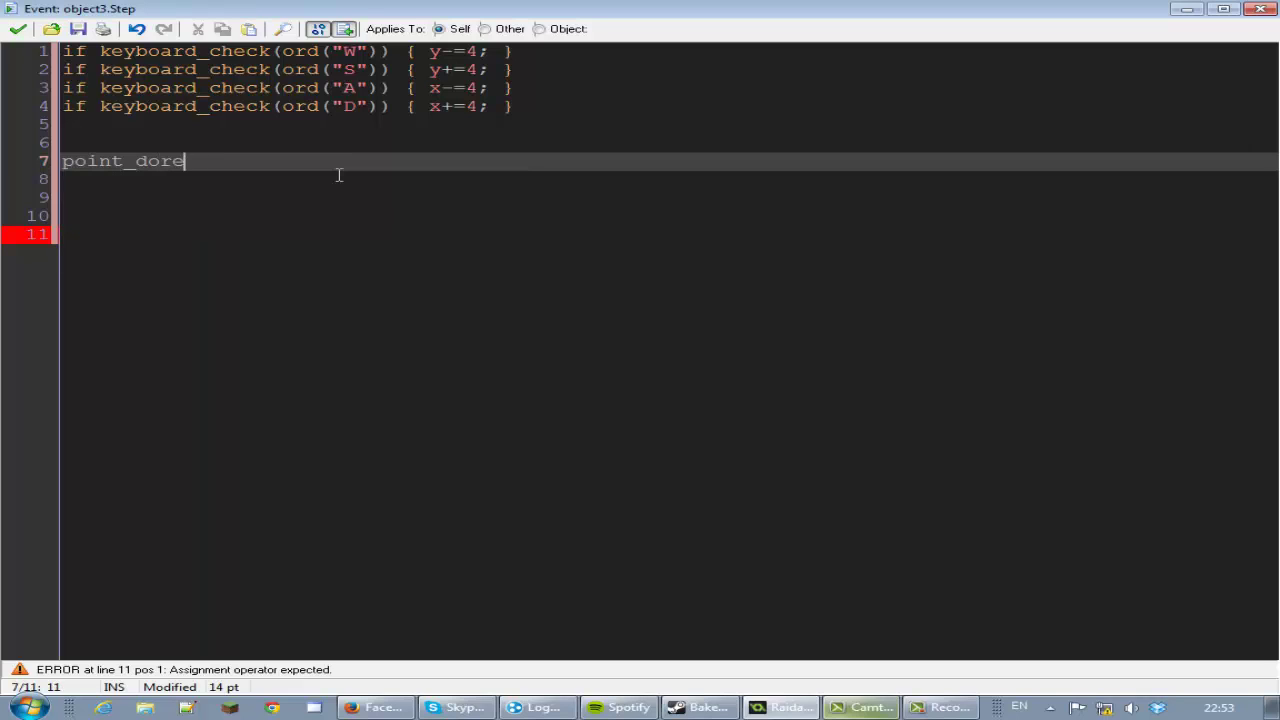
{"action": "key", "text": "BackSpace"}
{"action": "key", "text": "BackSpace"}
{"action": "type", "text": "irection("}
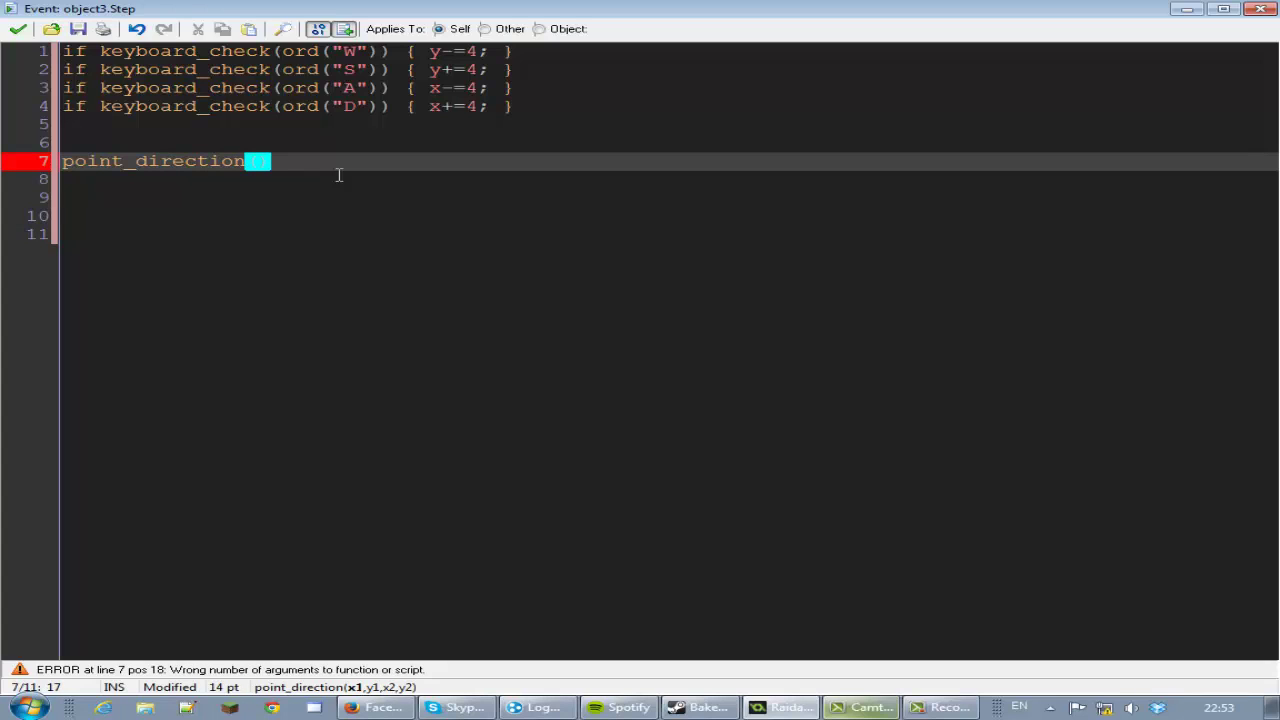
{"action": "type", "text": "x,y,mouse_"}
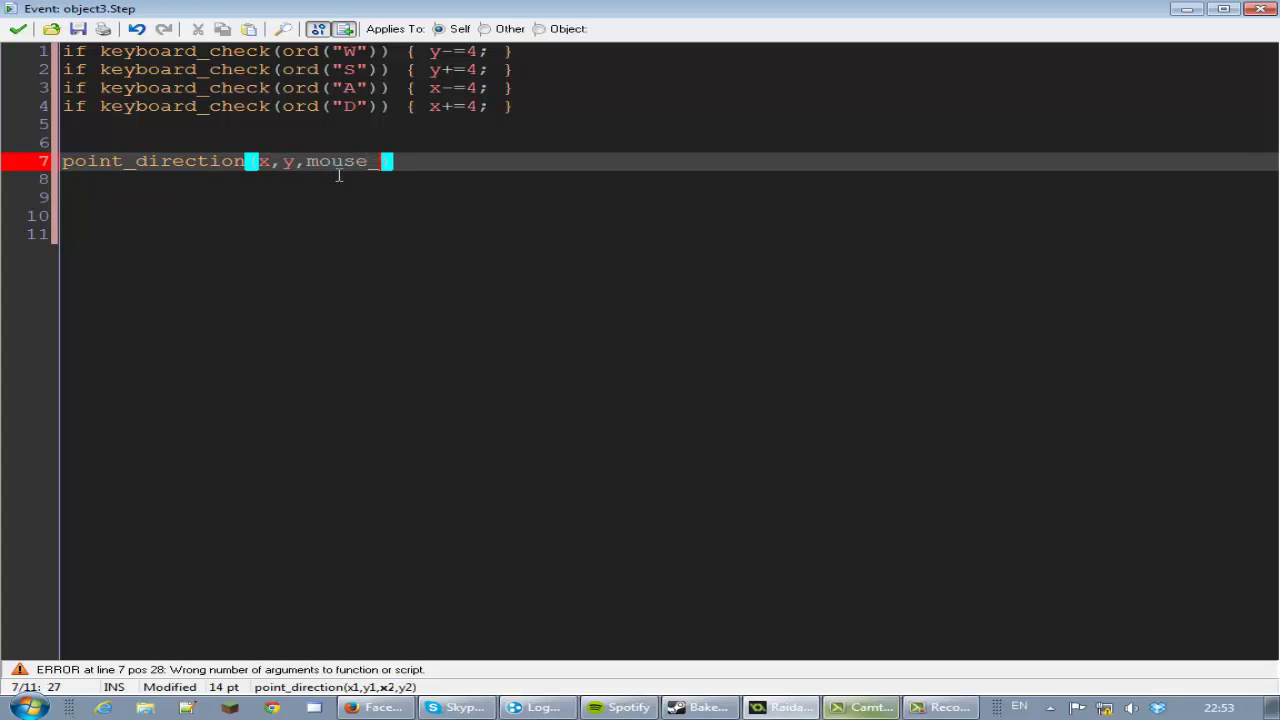
{"action": "type", "text": "x,mou"}
{"action": "key", "text": "BackSpace"}
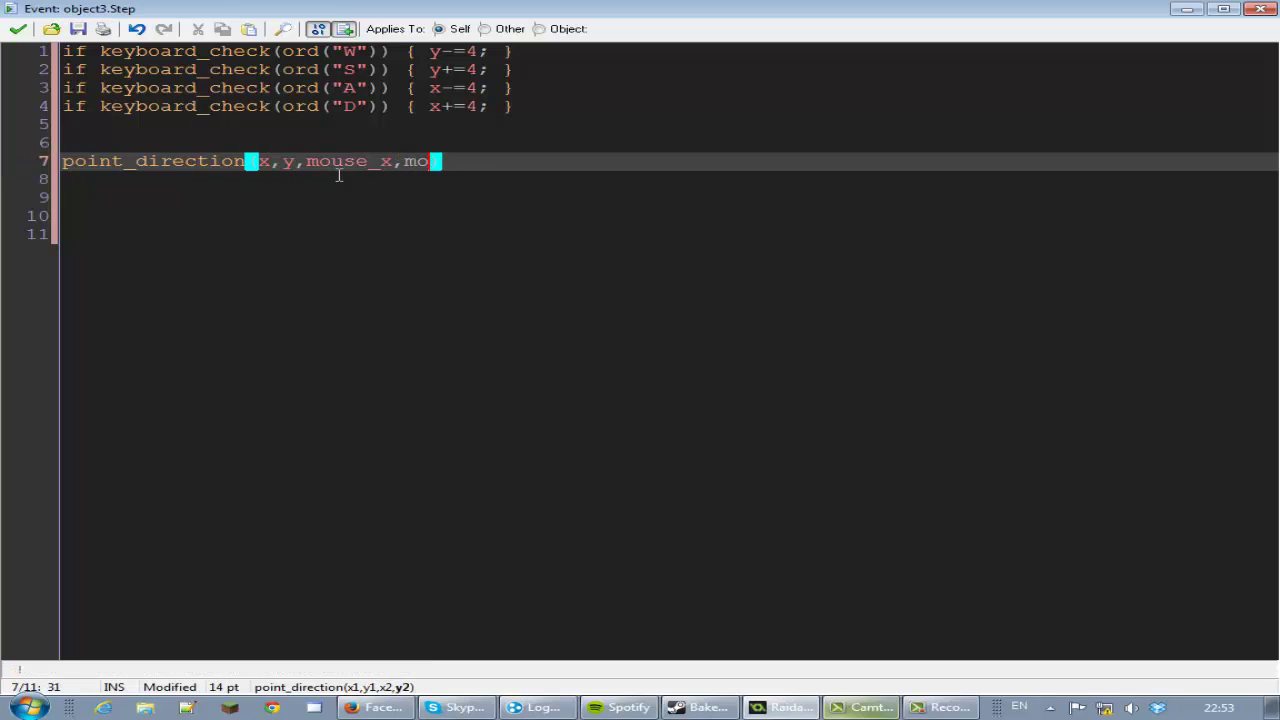
{"action": "type", "text": "use>"}
{"action": "key", "text": "BackSpace"}
{"action": "type", "text": "?"}
{"action": "key", "text": "BackSpace"}
{"action": "type", "text": "_"}
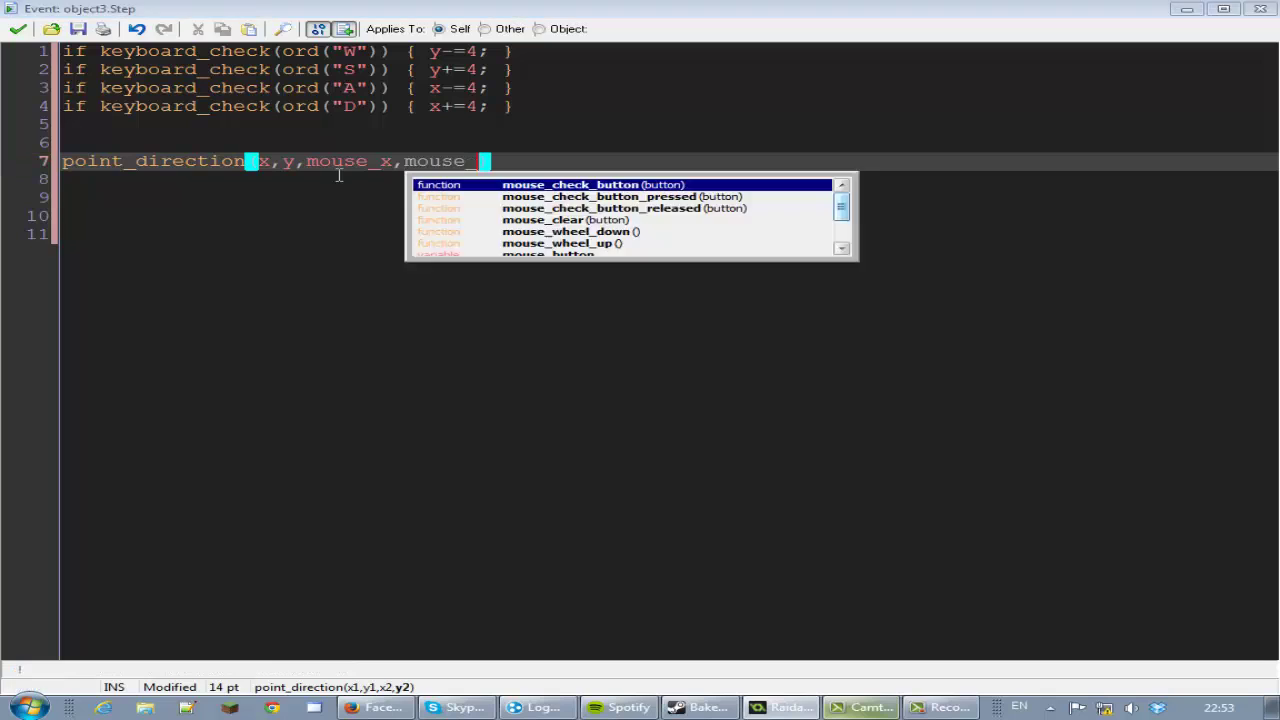
{"action": "type", "text": "y);"}
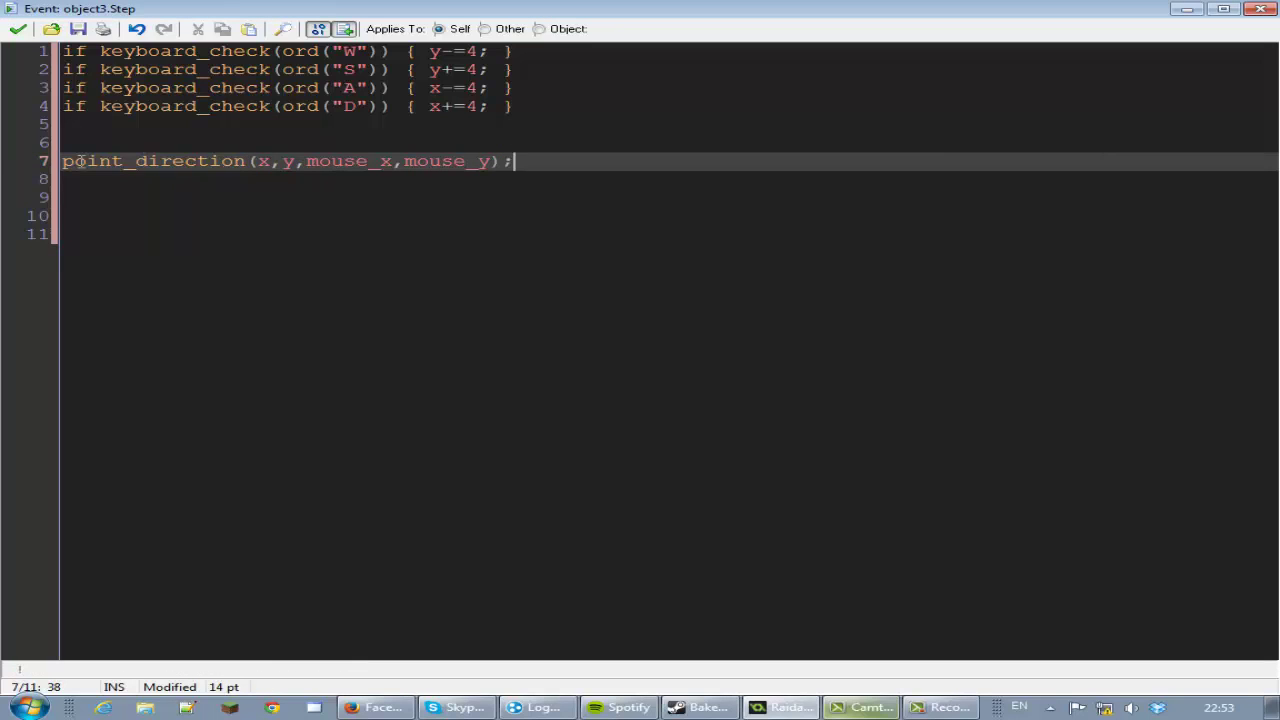
- Review the x, y, mouse_x and mouse_y arguments of the point_direction call by highlighting them
{"action": "double_click", "coordinate": [260, 161]}
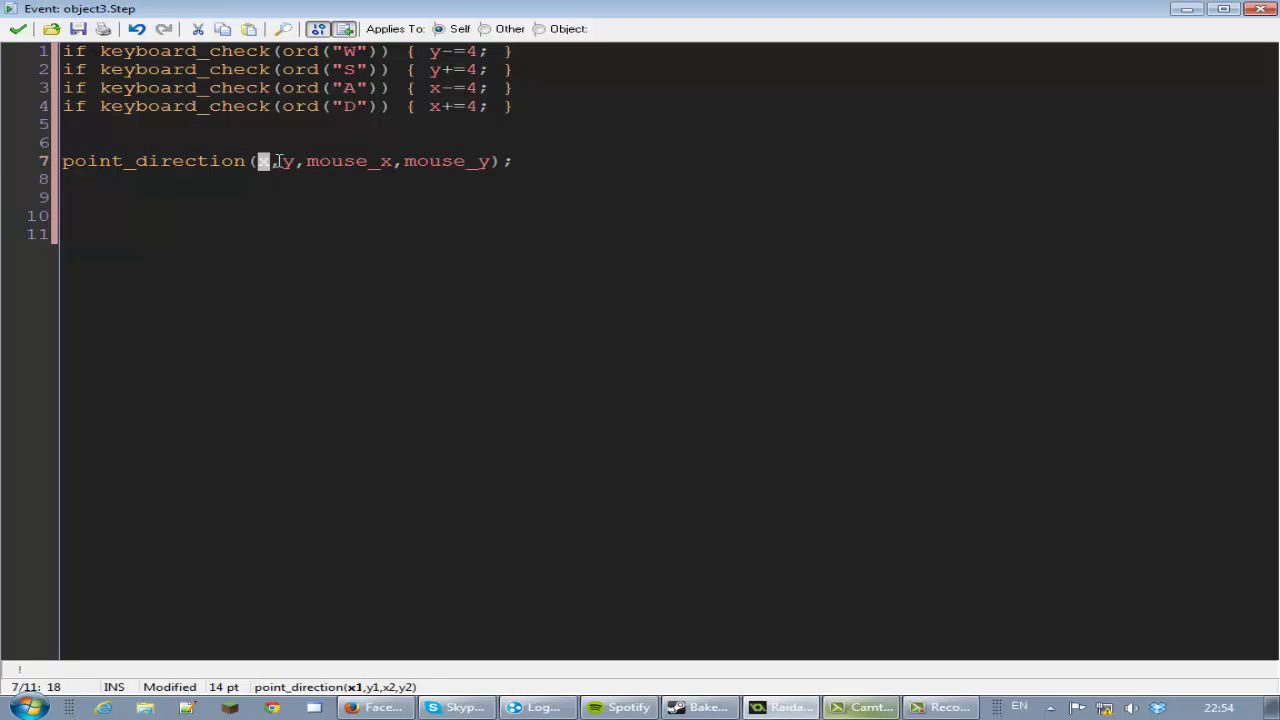
{"action": "left_click", "coordinate": [282, 161]}
{"action": "left_click", "coordinate": [305, 161]}
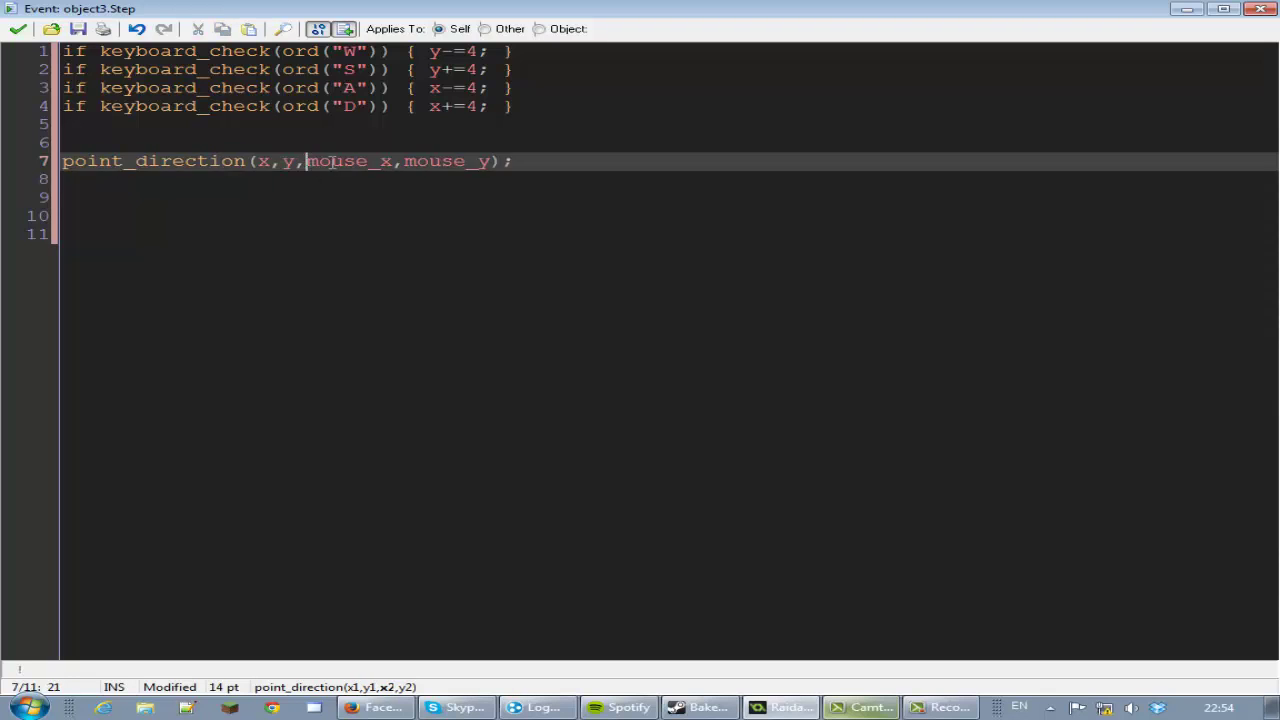
{"action": "double_click", "coordinate": [330, 161]}
{"action": "left_click_drag", "start_coordinate": [404, 161], "coordinate": [520, 162]}
{"action": "key", "text": "End"}
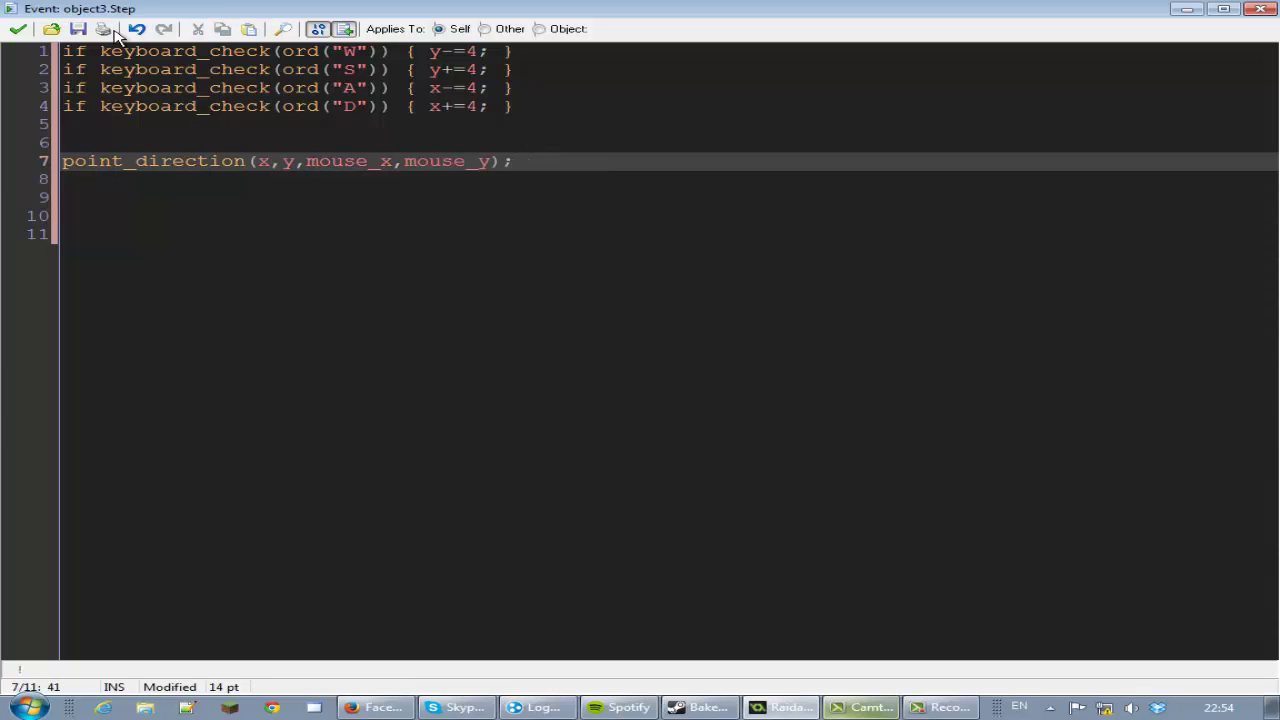
- Save the player's Step event code and check the code in obj_button_new's Left Button event without changing it
{"action": "left_click", "coordinate": [18, 28]}
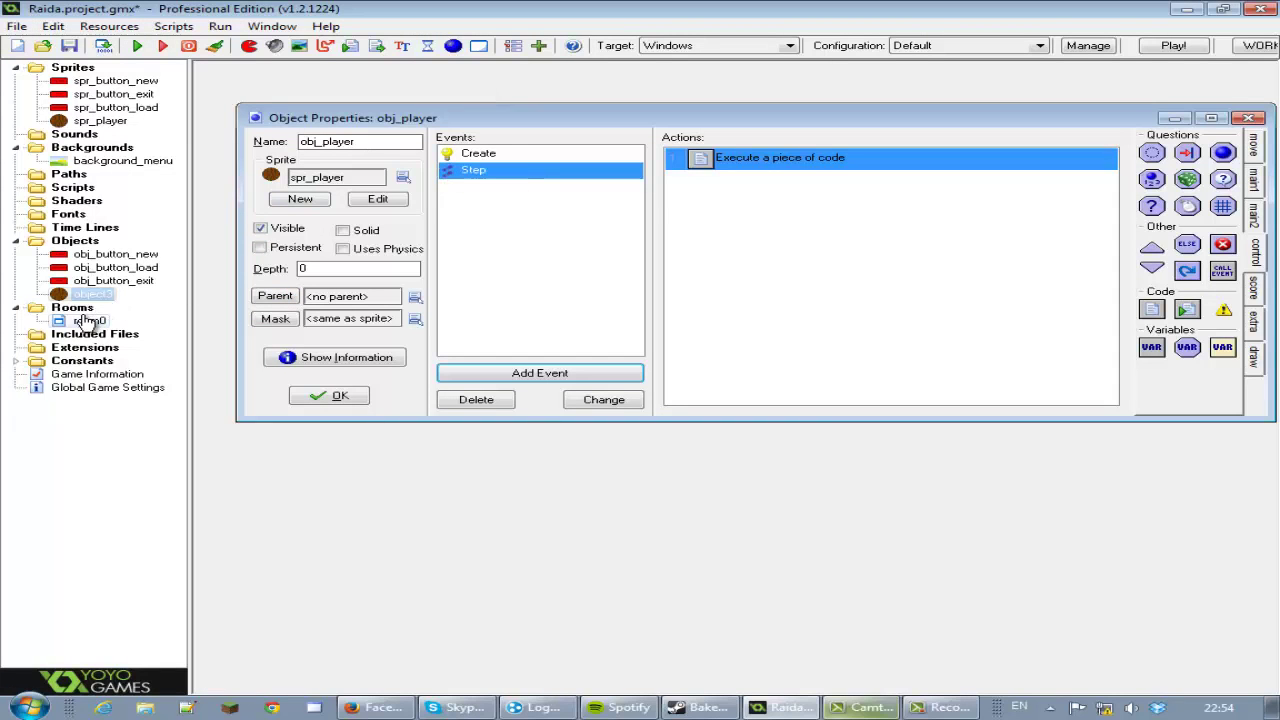
{"action": "double_click", "coordinate": [156, 256]}
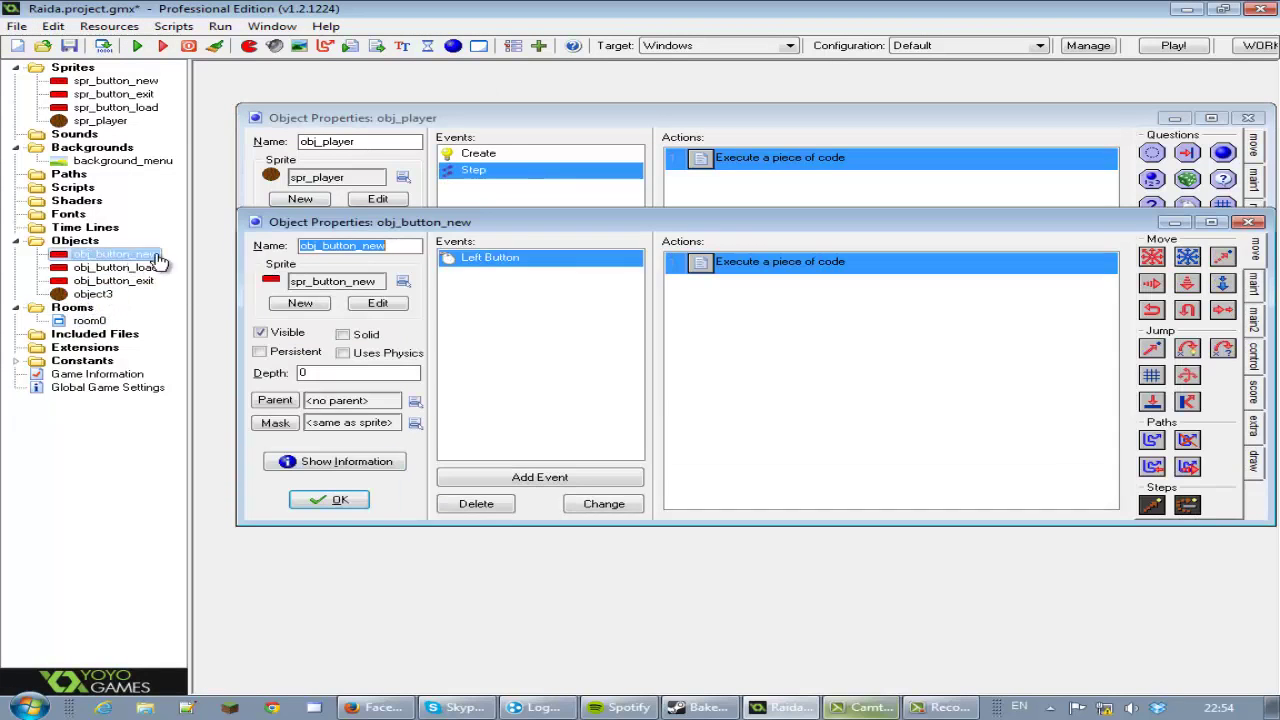
{"action": "double_click", "coordinate": [682, 259]}
{"action": "left_click", "coordinate": [18, 30]}
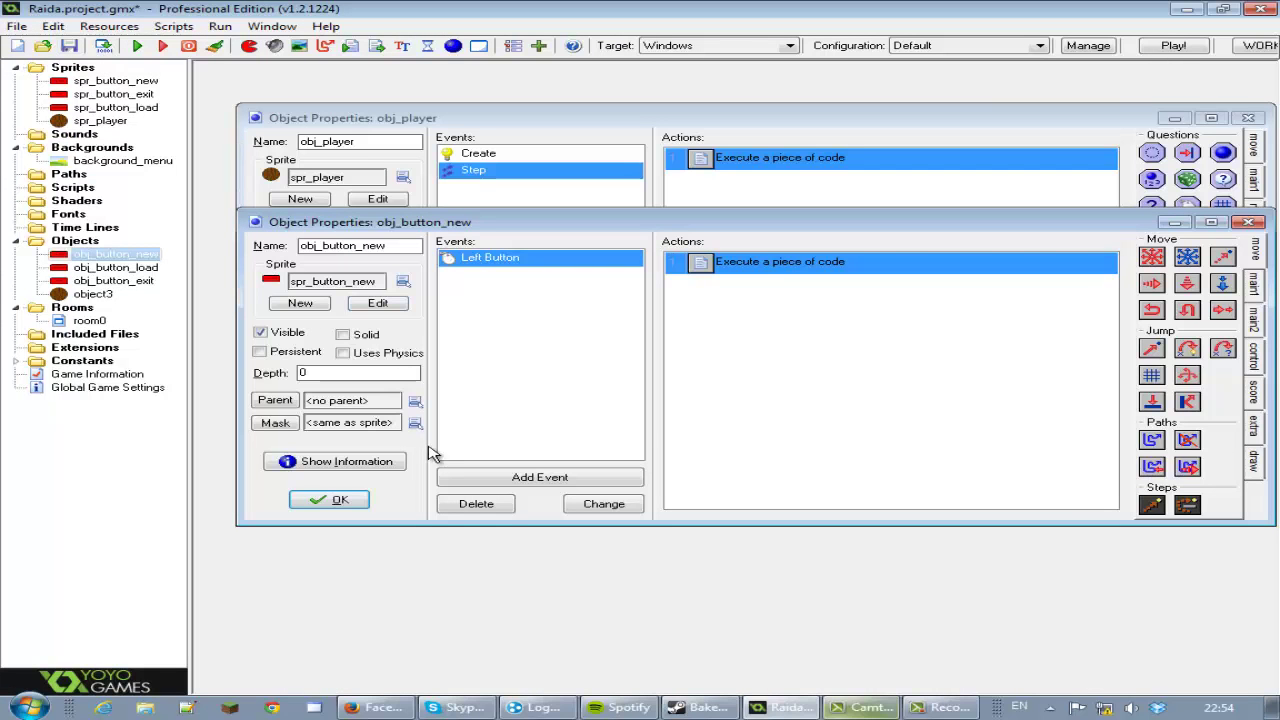
{"action": "left_click", "coordinate": [329, 494]}
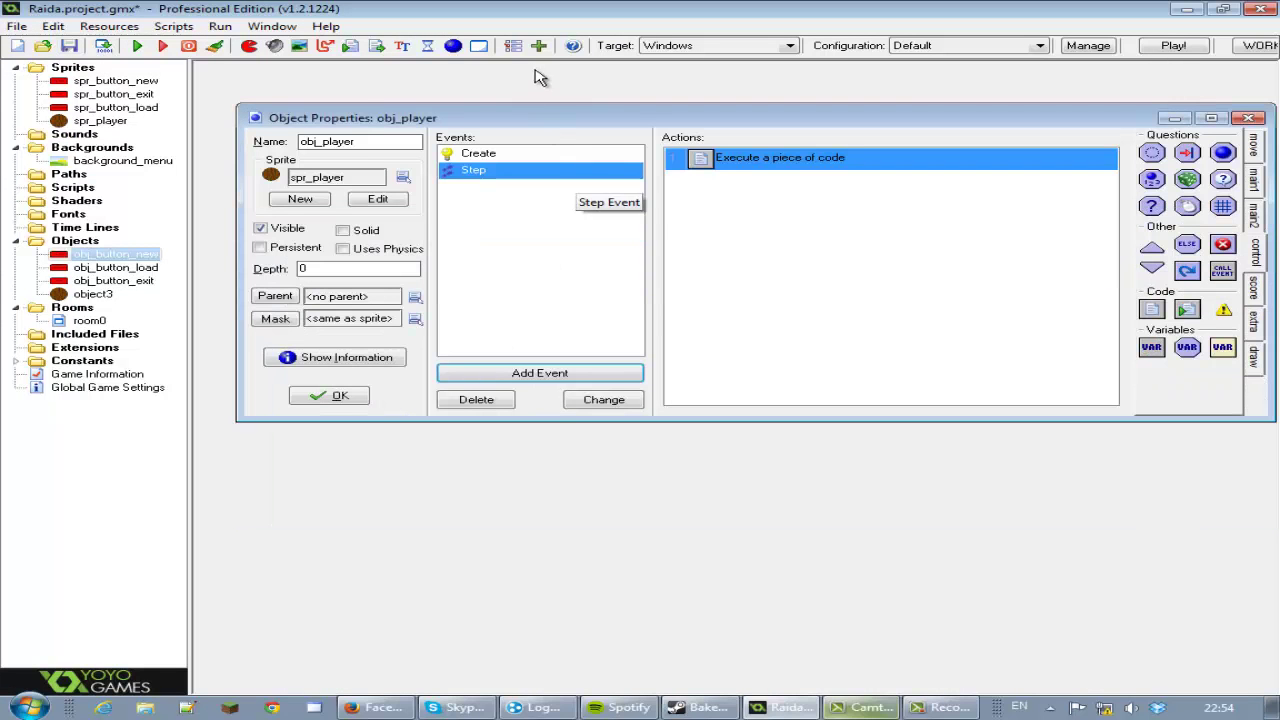
- Create a new room, rename it room_new in the resource tree, and view its background settings in the enlarged room editor
{"action": "left_click", "coordinate": [479, 45]}
{"action": "left_click", "coordinate": [533, 328]}
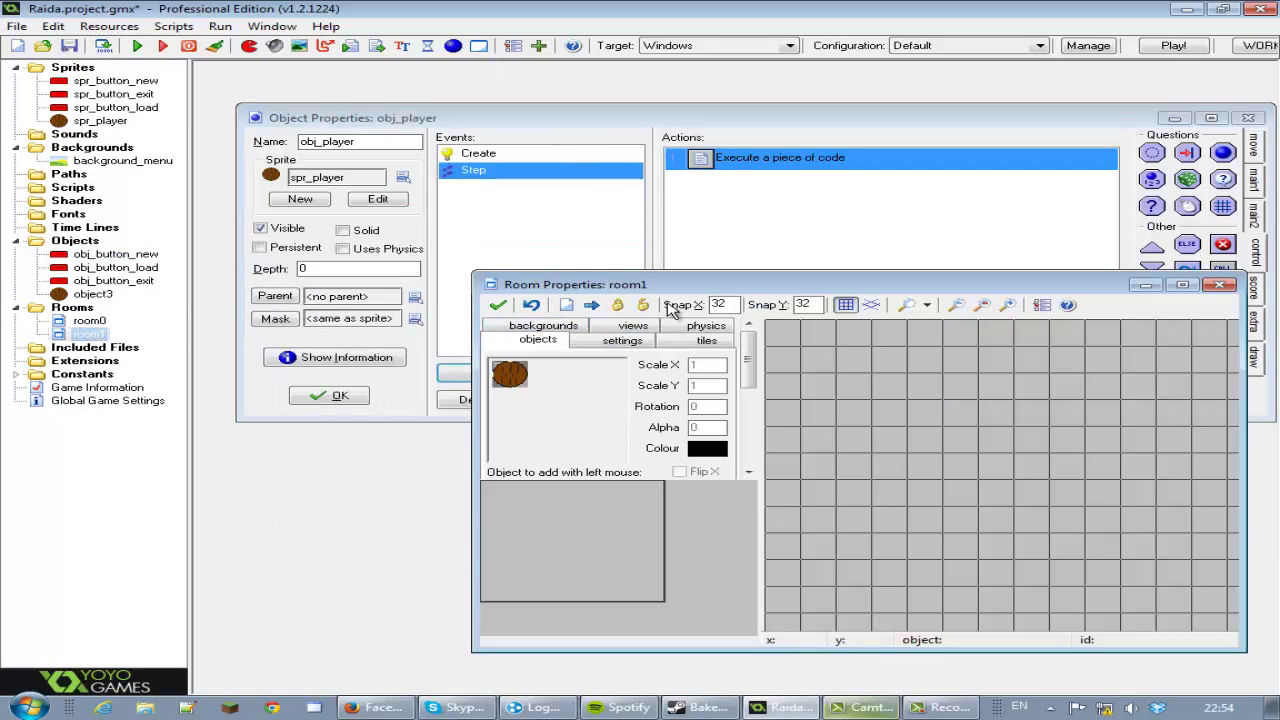
{"action": "left_click_drag", "start_coordinate": [690, 287], "coordinate": [588, 140]}
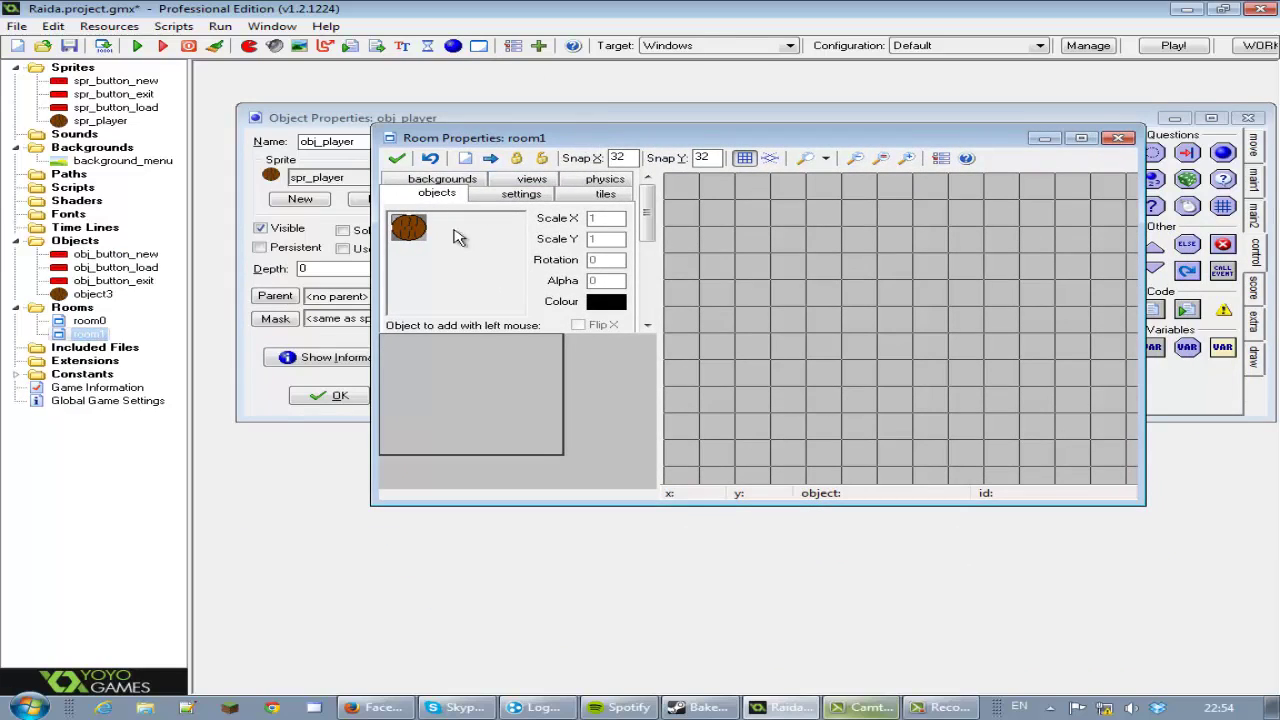
{"action": "right_click", "coordinate": [100, 335]}
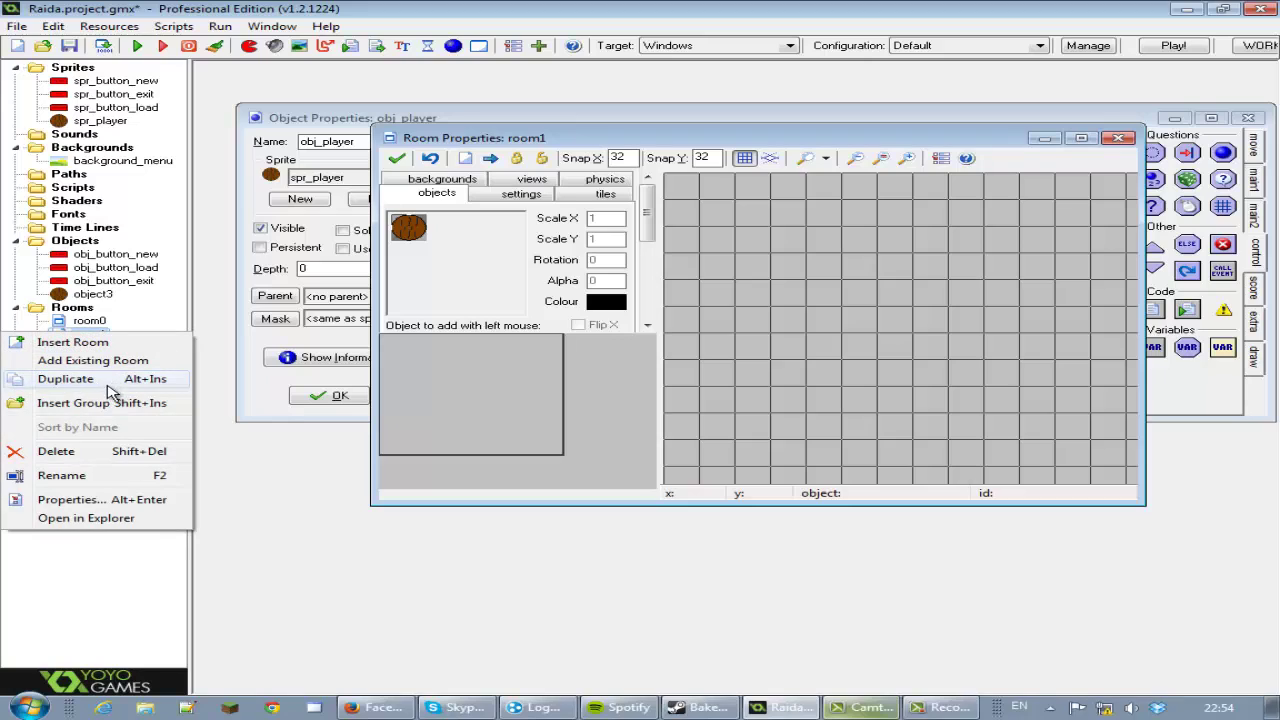
{"action": "left_click", "coordinate": [105, 477]}
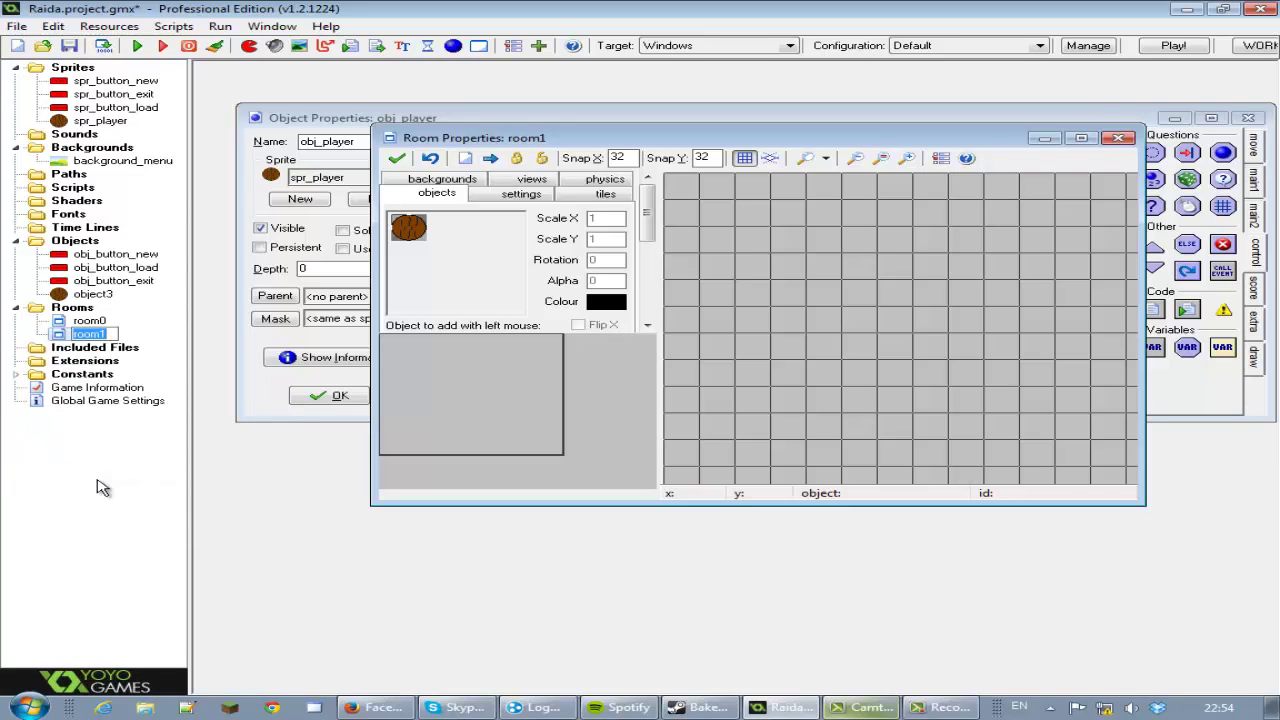
{"action": "type", "text": "room_new"}
{"action": "key", "text": "Return"}
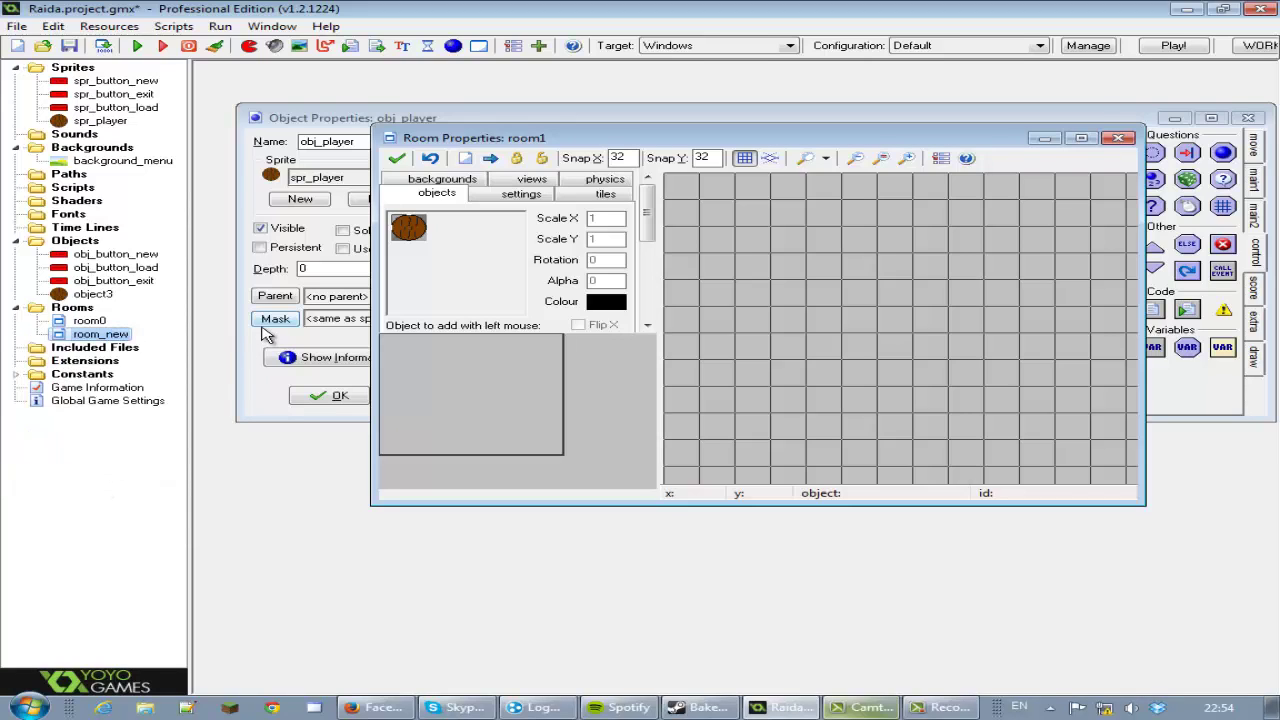
{"action": "double_click", "coordinate": [610, 137]}
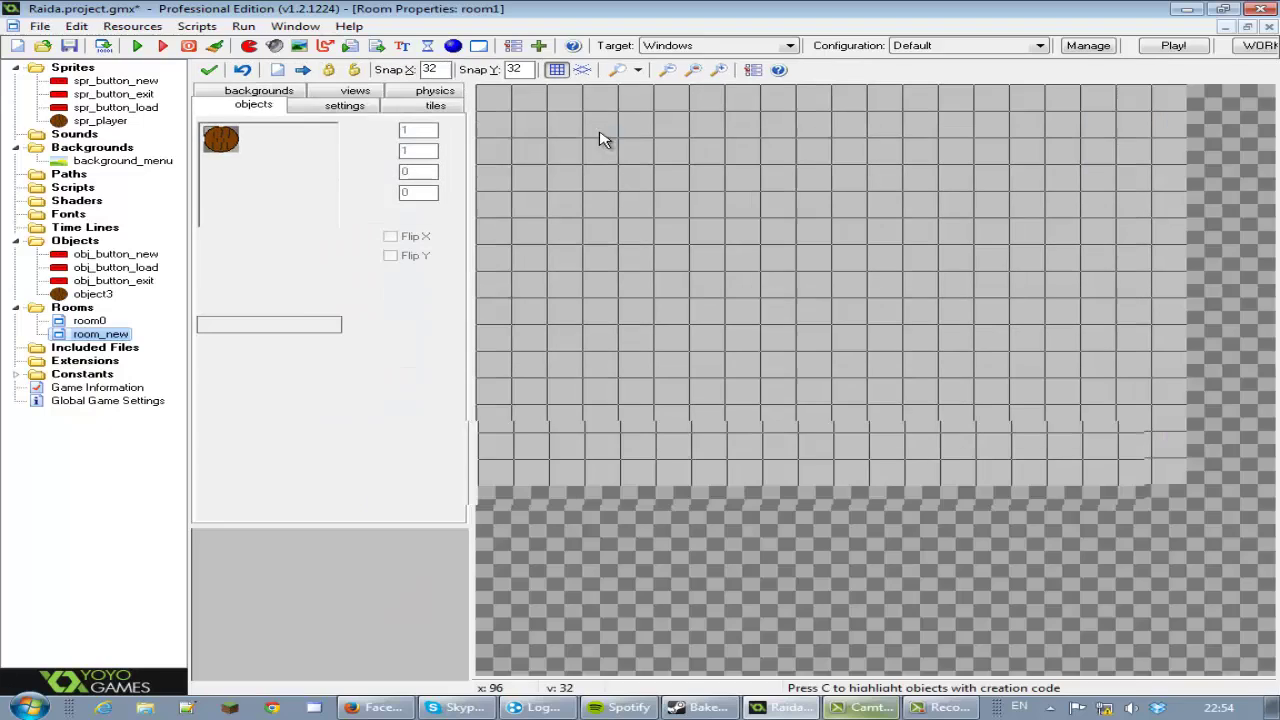
{"action": "left_click", "coordinate": [283, 92]}
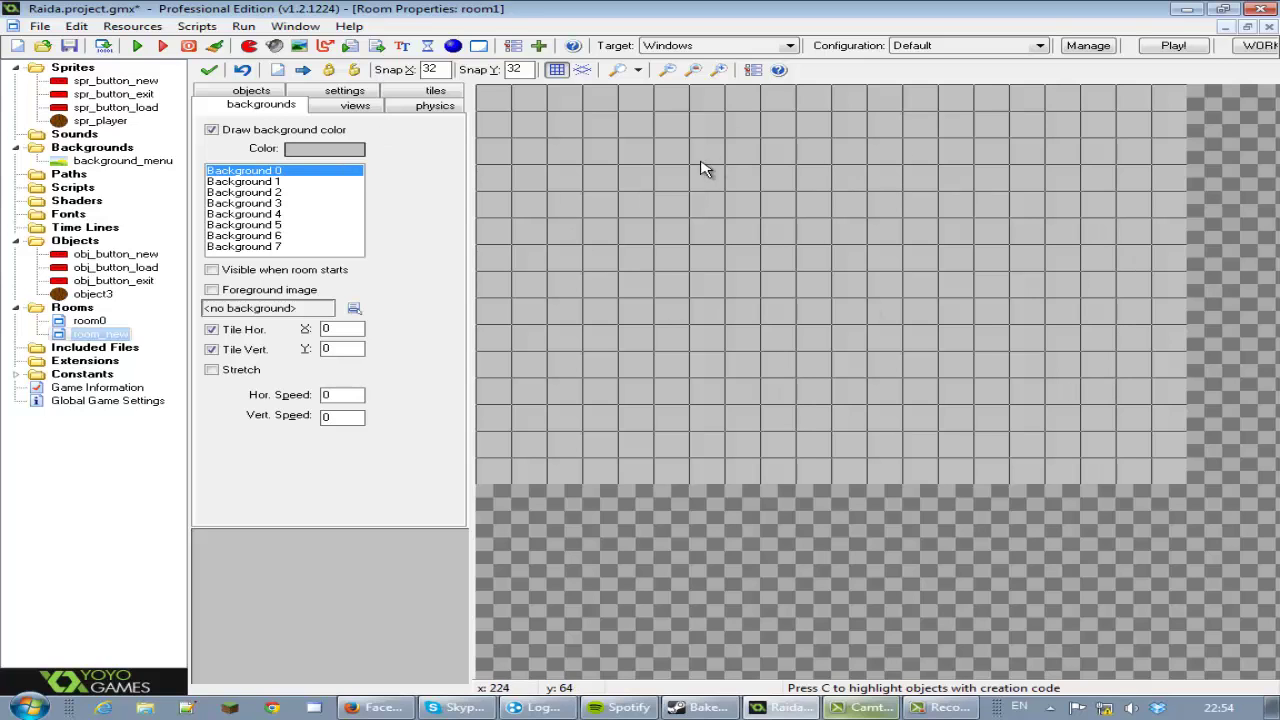
- Create a sprite named spr_wall and add a blank 32 x 32 image to it
{"action": "left_click", "coordinate": [249, 46]}
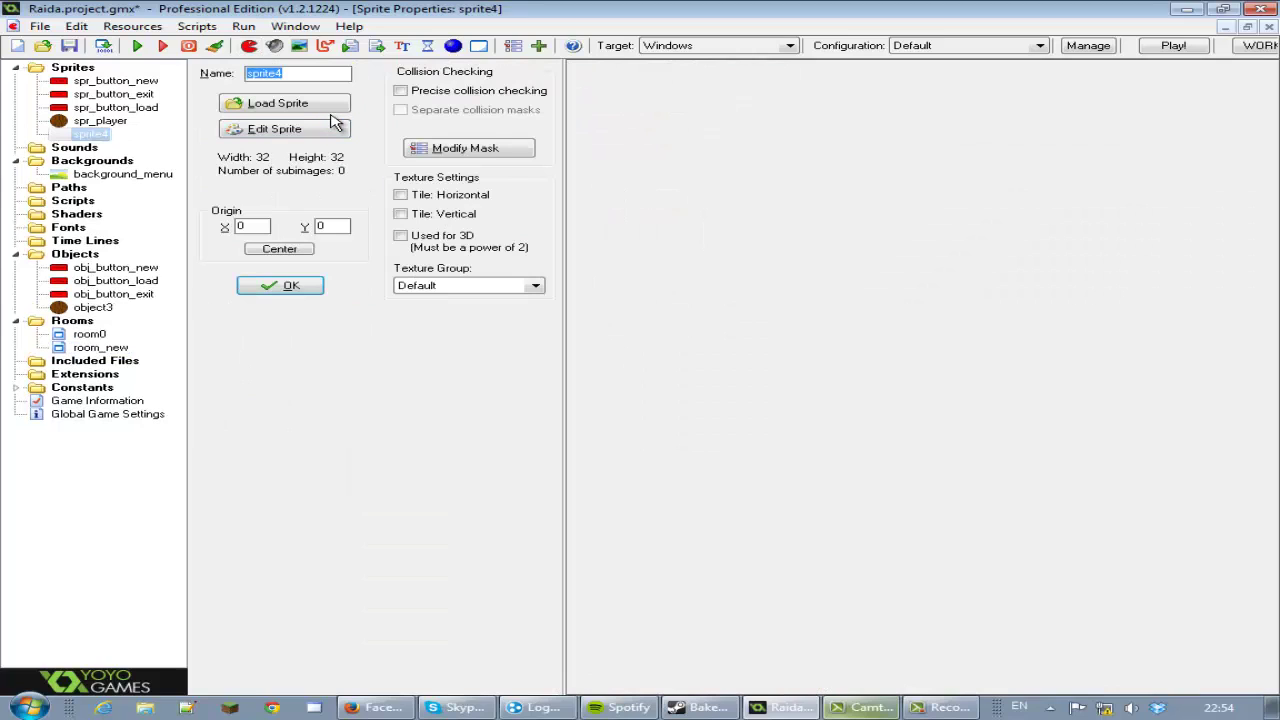
{"action": "type", "text": "spr_wall"}
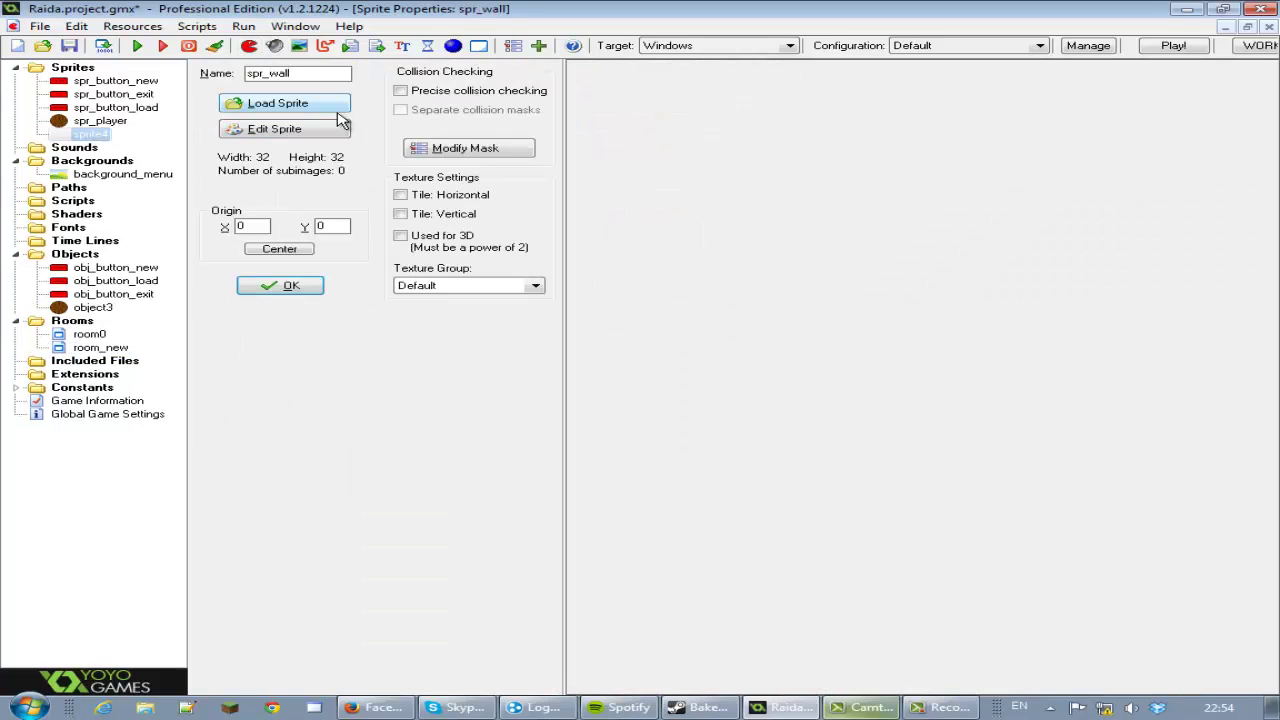
{"action": "left_click", "coordinate": [310, 128]}
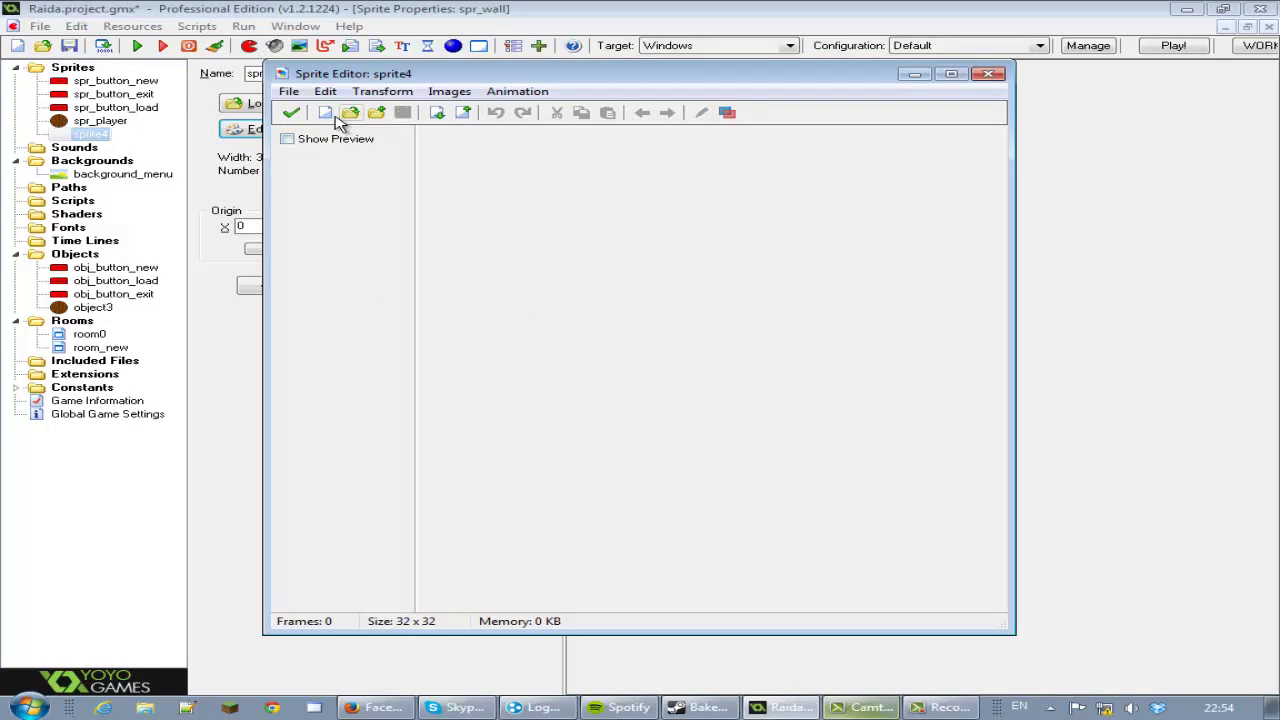
{"action": "left_click", "coordinate": [325, 112]}
{"action": "left_click", "coordinate": [563, 385]}
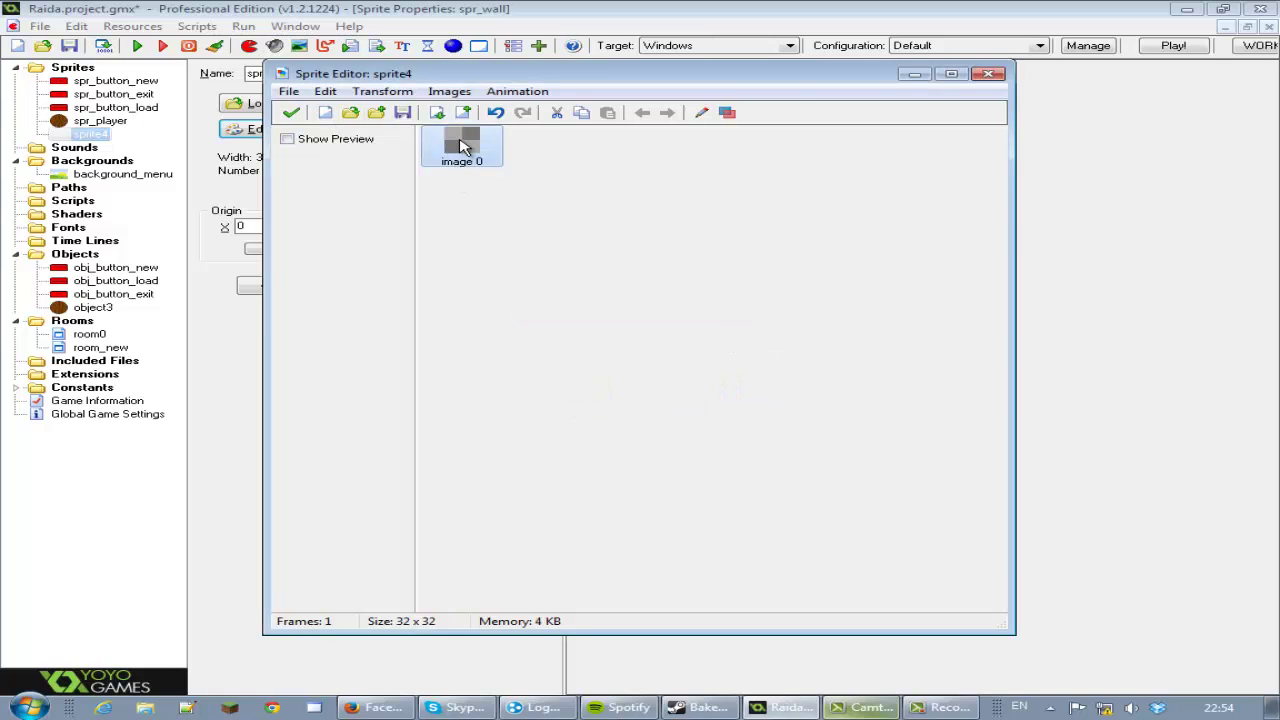
- Draw a white rectangle with a dark outline covering the whole canvas of the wall sprite's image
{"action": "double_click", "coordinate": [459, 147]}
{"action": "left_click", "coordinate": [358, 45]}
{"action": "left_click", "coordinate": [358, 45]}
{"action": "left_click", "coordinate": [358, 45]}
{"action": "left_click", "coordinate": [358, 45]}
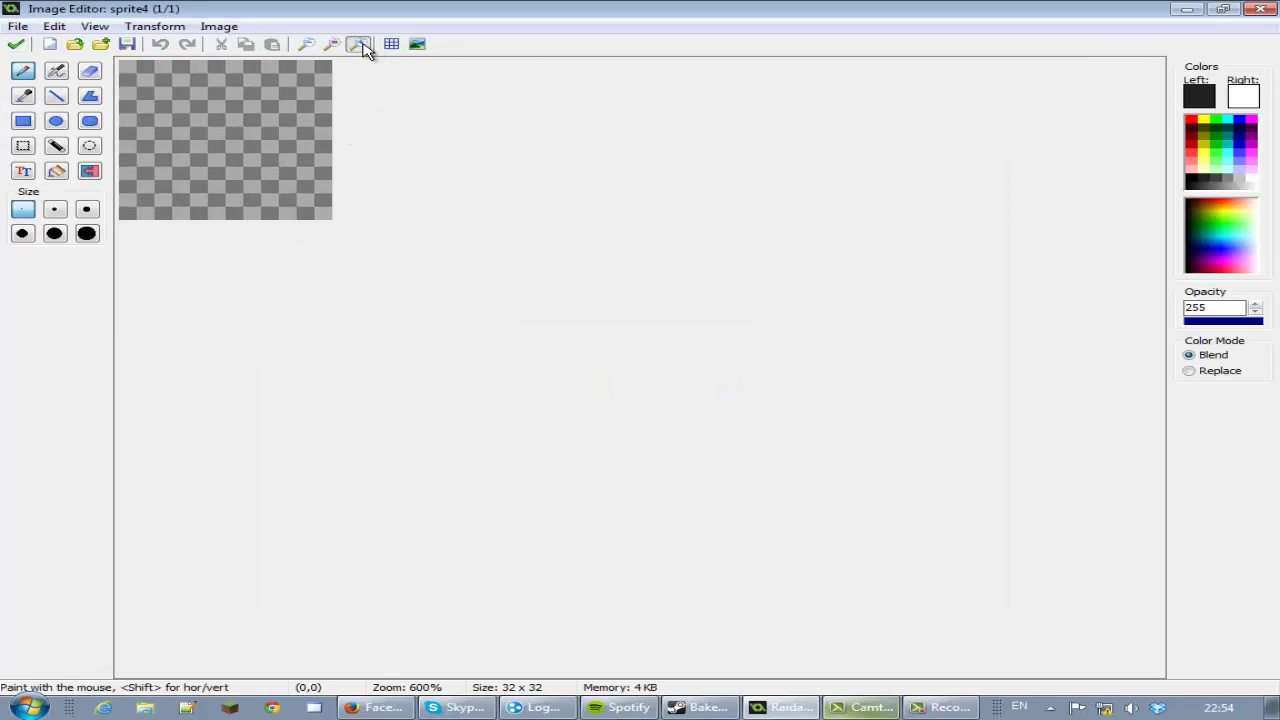
{"action": "left_click", "coordinate": [358, 45]}
{"action": "left_click", "coordinate": [358, 45]}
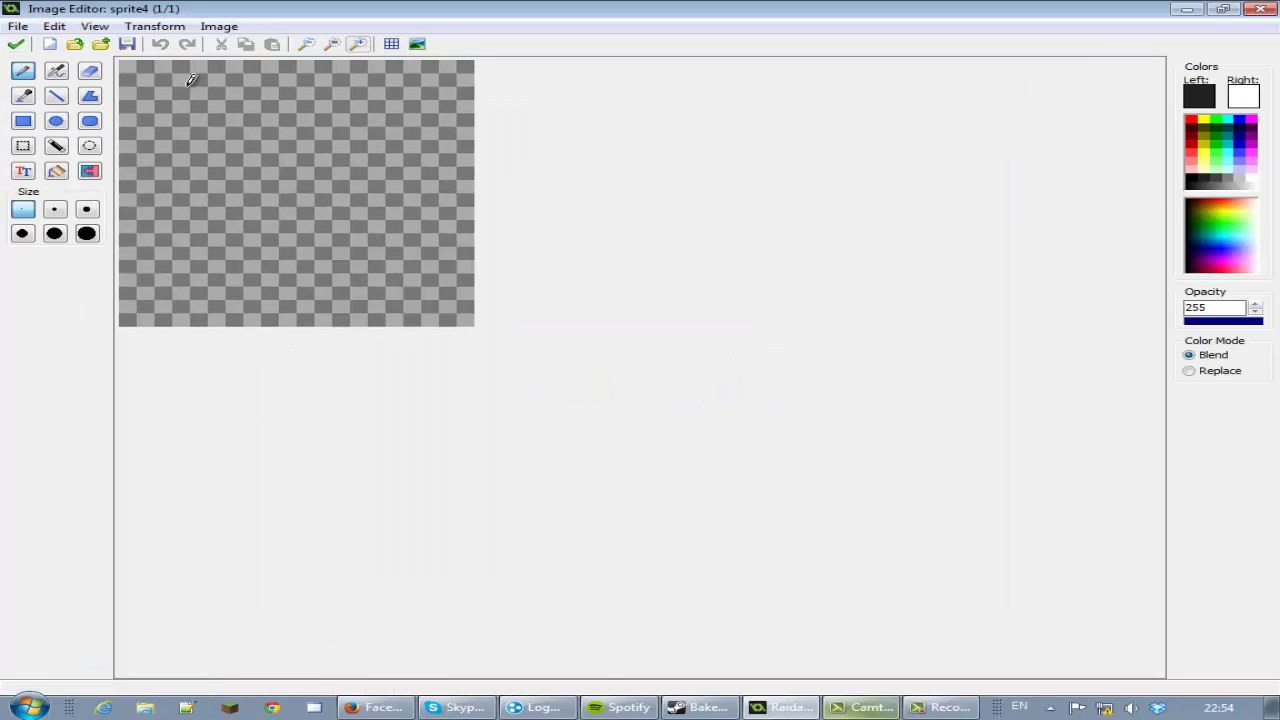
{"action": "left_click", "coordinate": [25, 123]}
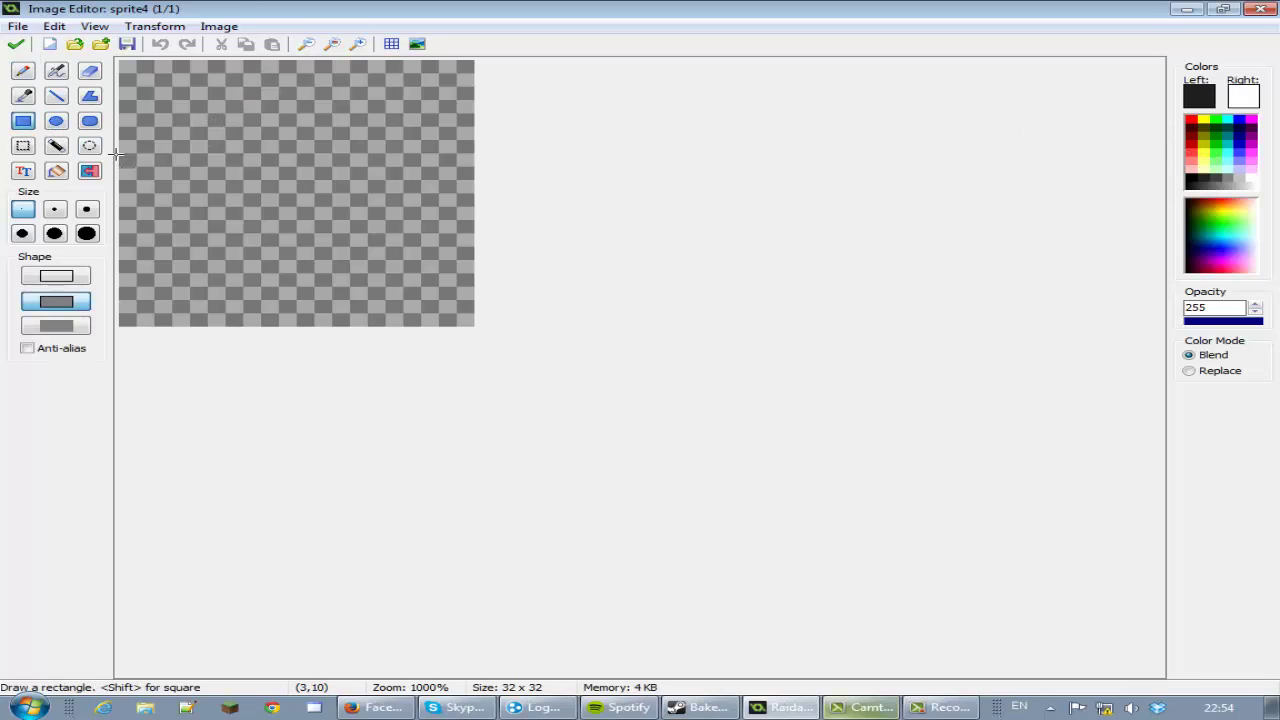
{"action": "left_click_drag", "start_coordinate": [124, 65], "coordinate": [465, 322]}
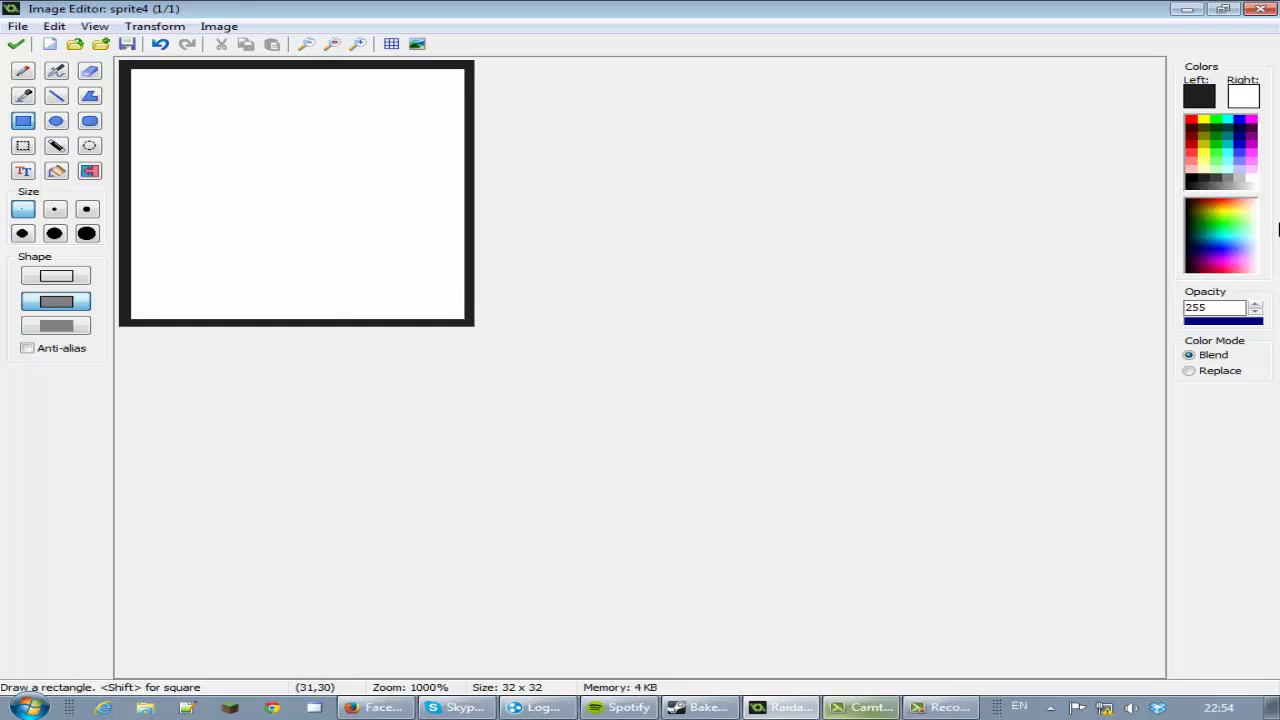
- Flood fill the white interior of the wall image with medium grey
{"action": "left_click", "coordinate": [1238, 174]}
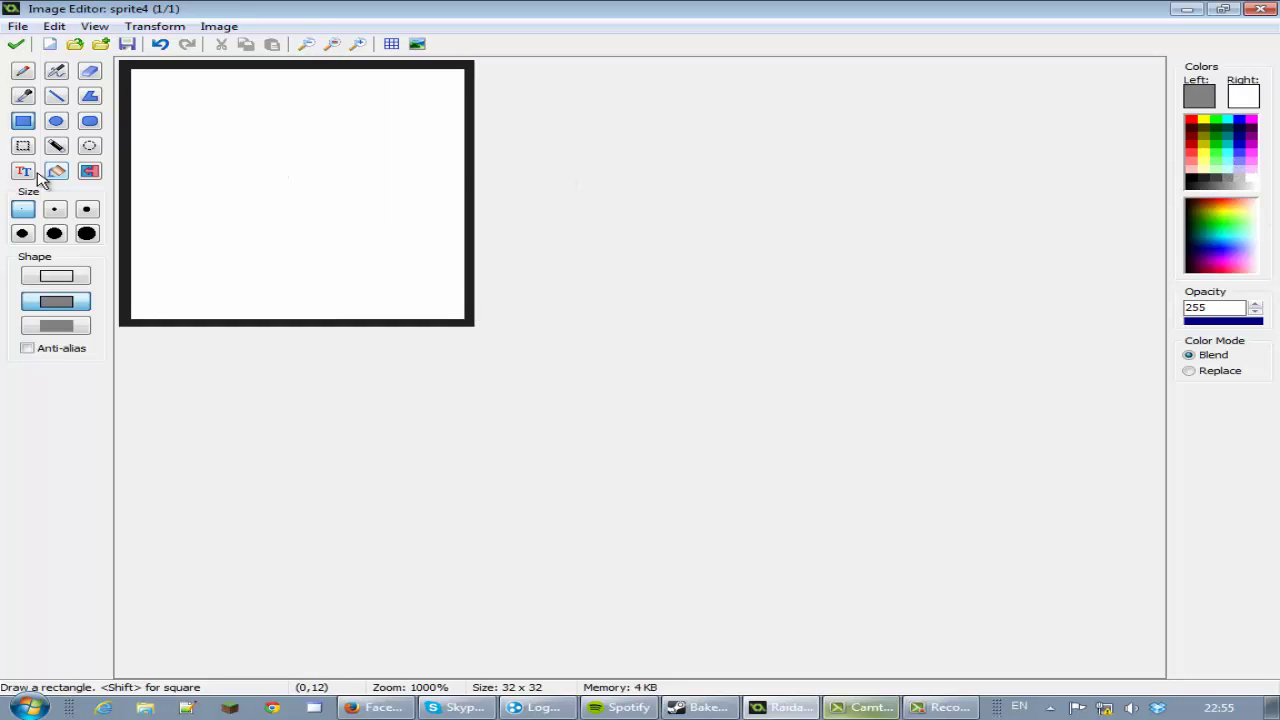
{"action": "left_click", "coordinate": [56, 170]}
{"action": "left_click", "coordinate": [210, 140]}
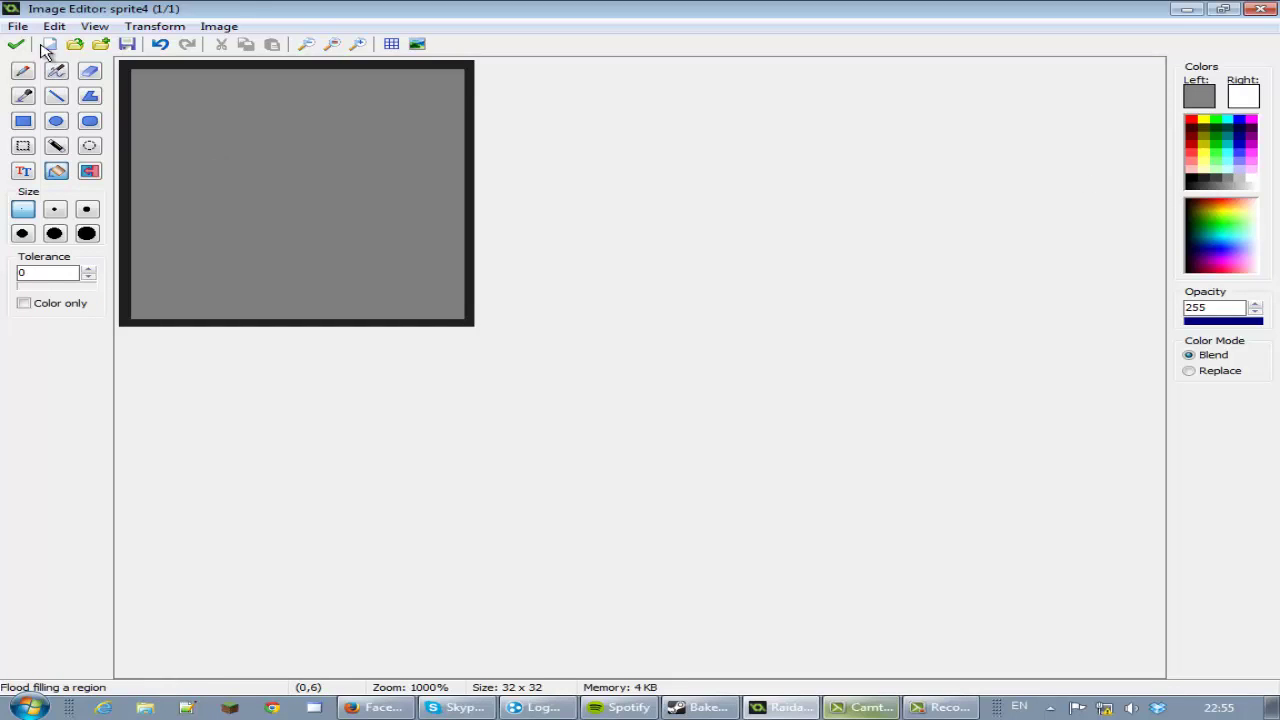
- Try a darker grey rectangle without an outline inside the wall image's grey area, and undo it
{"action": "left_click", "coordinate": [1228, 176]}
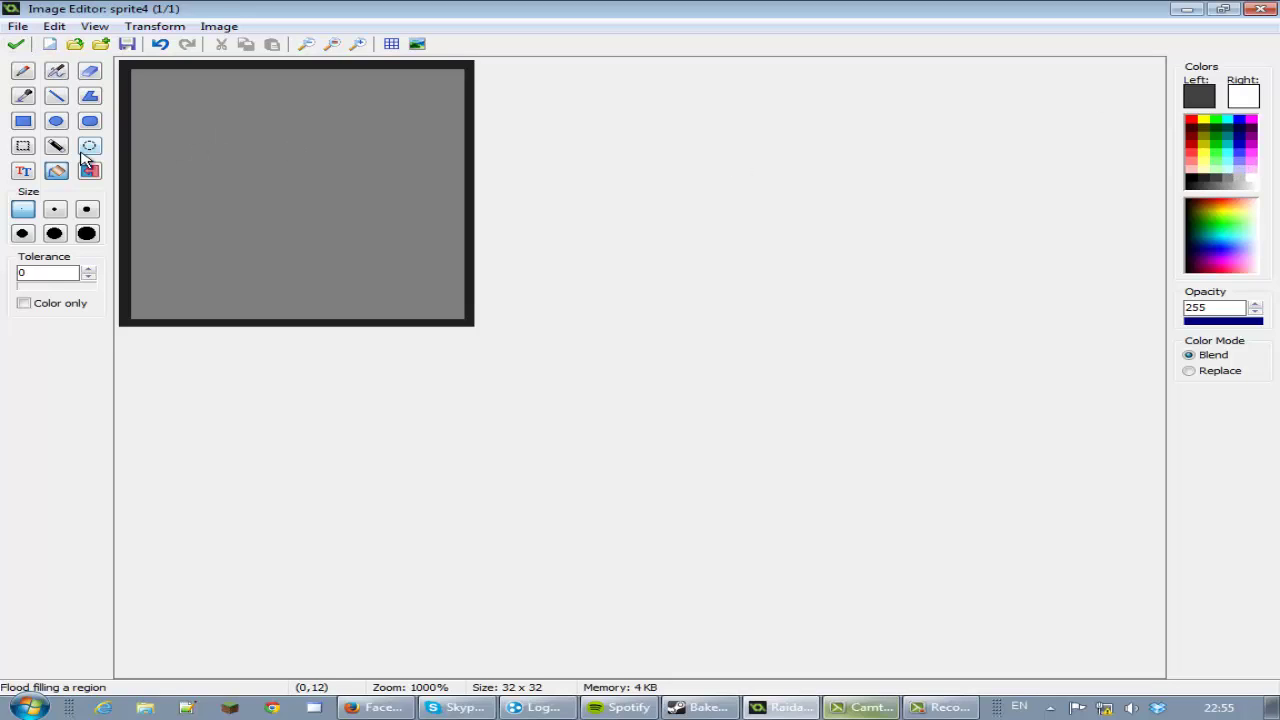
{"action": "left_click", "coordinate": [23, 121]}
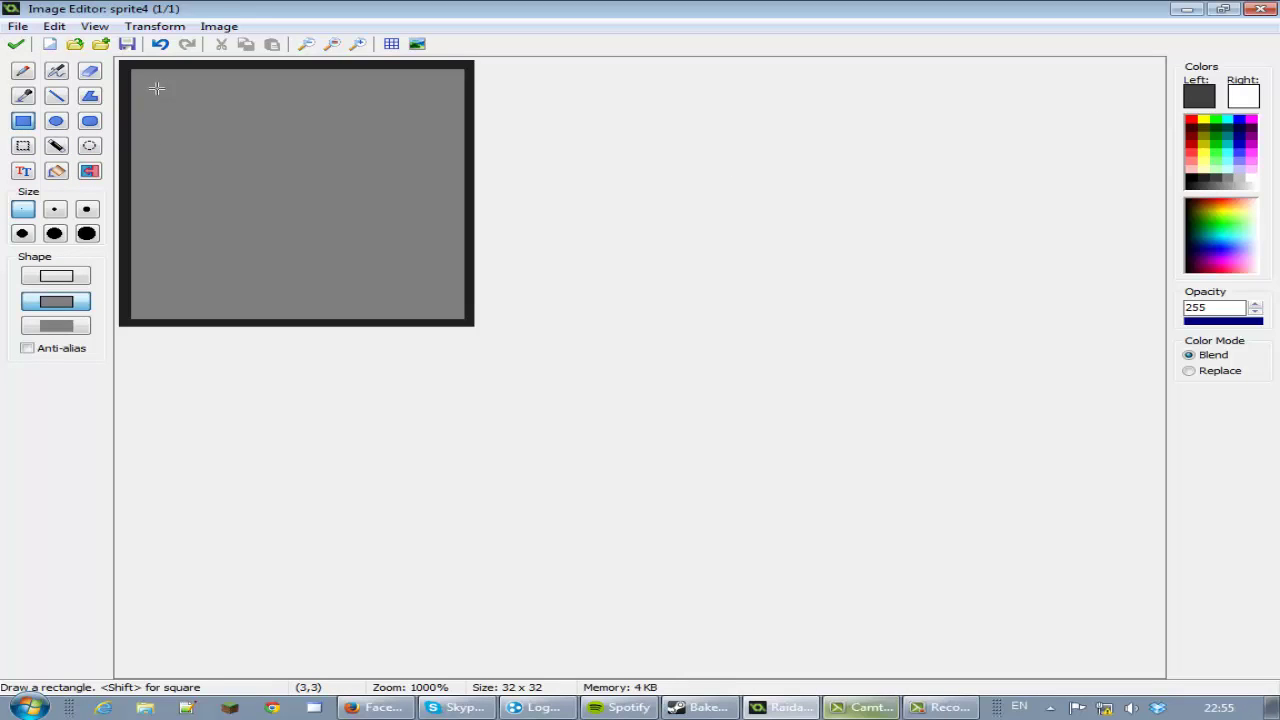
{"action": "left_click", "coordinate": [72, 328]}
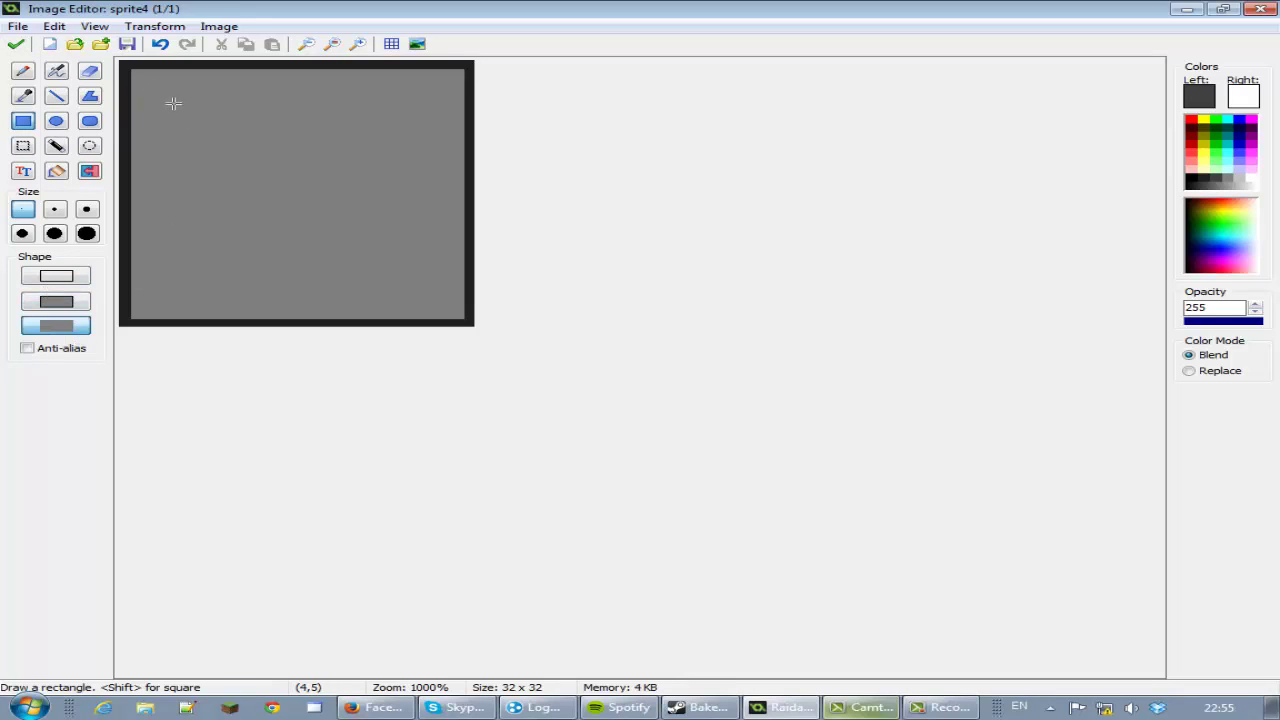
{"action": "left_click_drag", "start_coordinate": [174, 99], "coordinate": [420, 294]}
{"action": "key", "text": "ctrl+z"}
- Draw a filled rectangle in grey (red, green and blue 100) inset within the wall image, and save the sprite
{"action": "left_click", "coordinate": [1234, 178]}
{"action": "left_click", "coordinate": [1226, 178]}
{"action": "left_click", "coordinate": [1237, 176]}
{"action": "double_click", "coordinate": [1205, 95]}
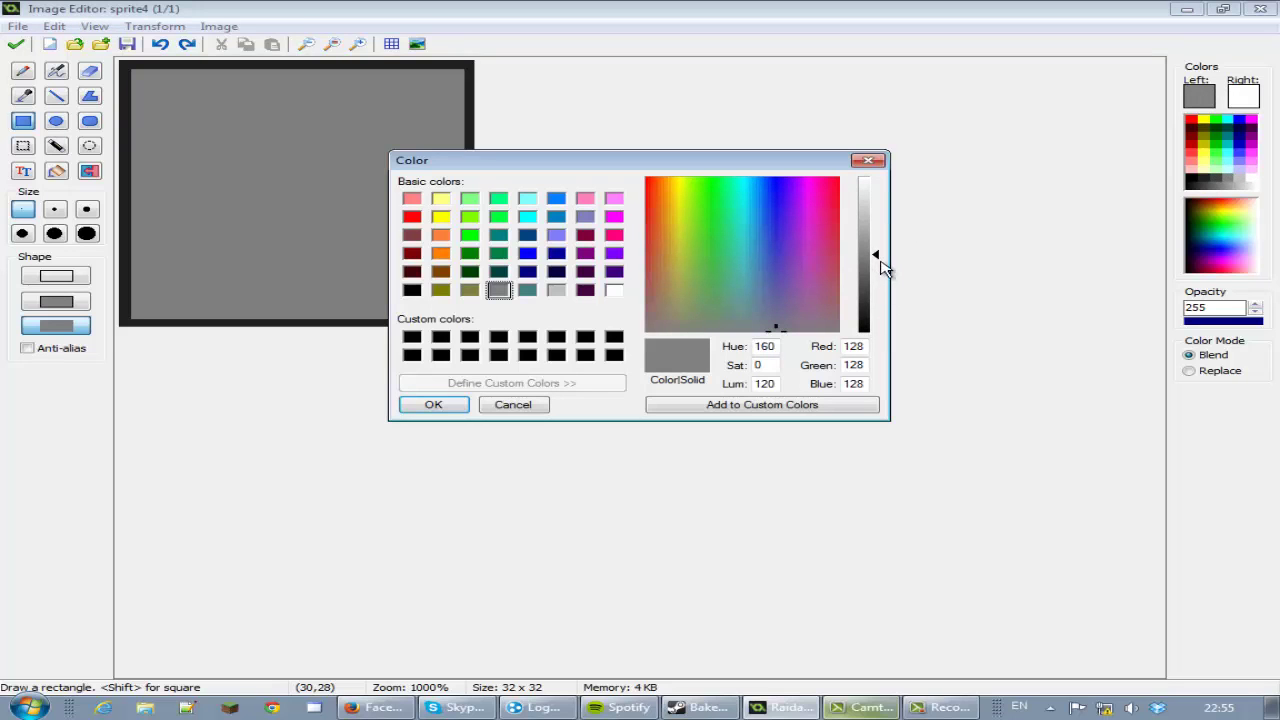
{"action": "left_click_drag", "start_coordinate": [879, 265], "coordinate": [878, 277]}
{"action": "left_click", "coordinate": [429, 404]}
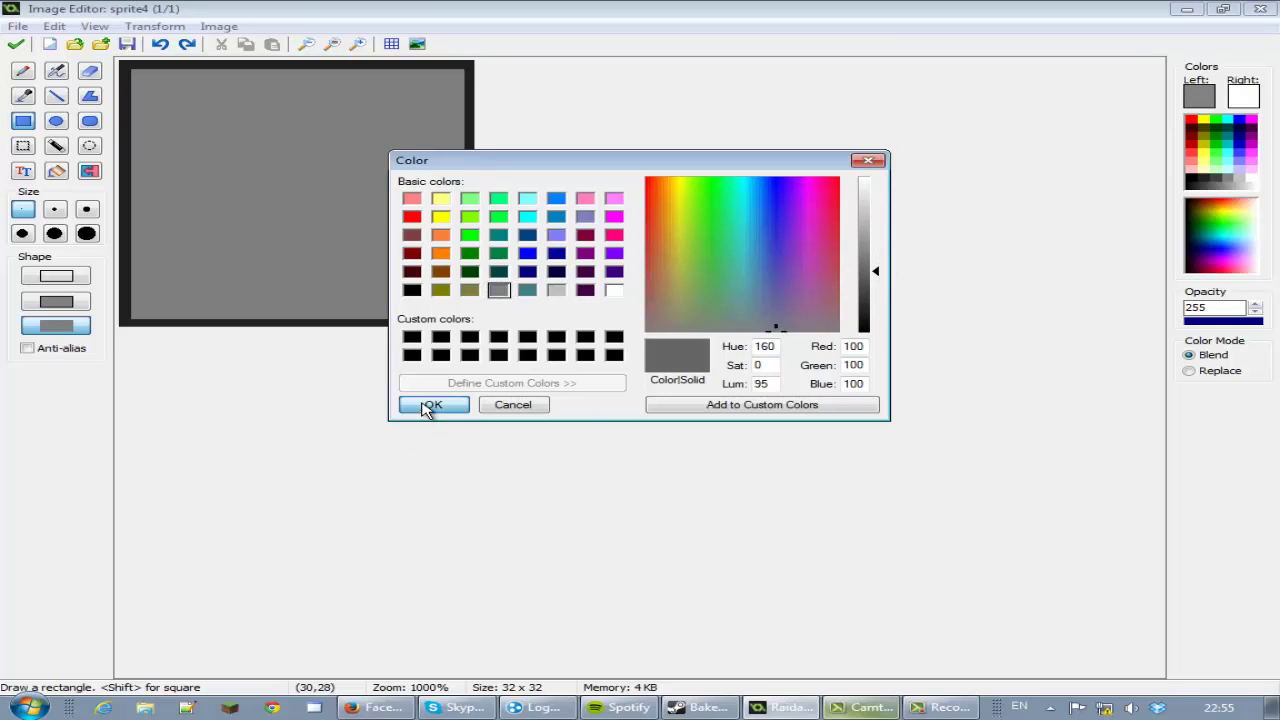
{"action": "left_click_drag", "start_coordinate": [178, 104], "coordinate": [412, 280]}
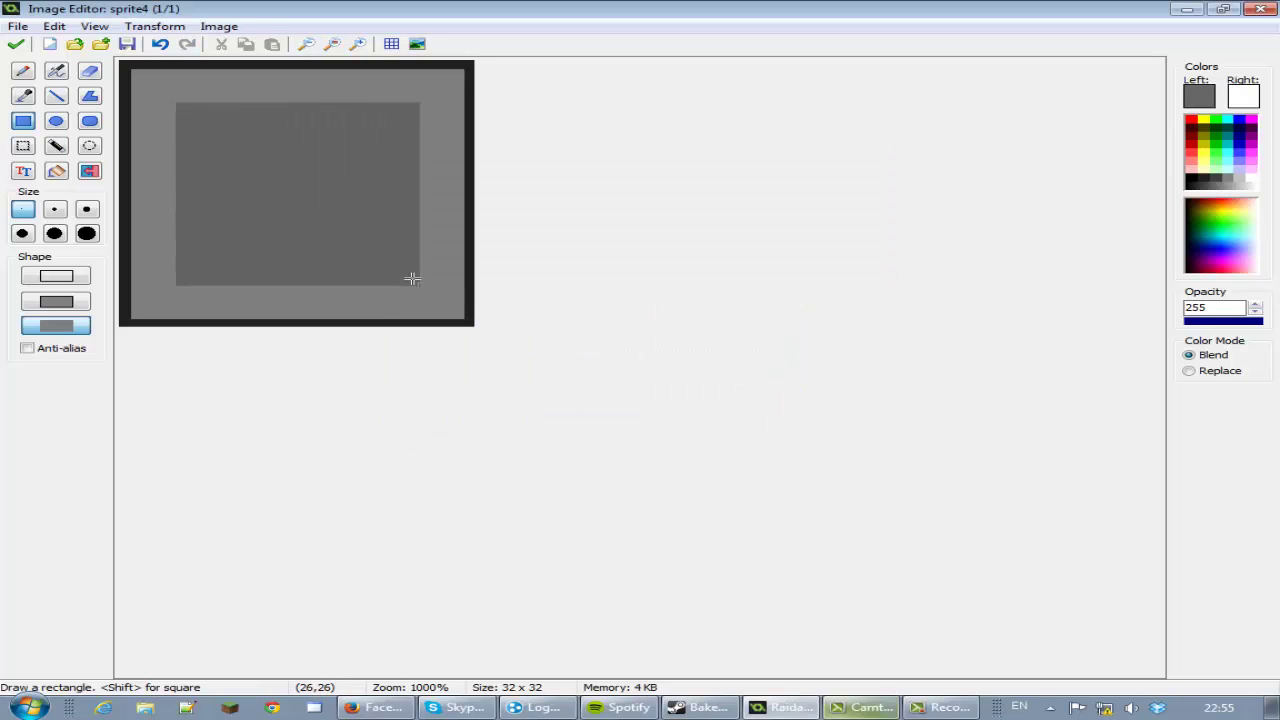
{"action": "left_click", "coordinate": [15, 47]}
{"action": "left_click", "coordinate": [290, 113]}
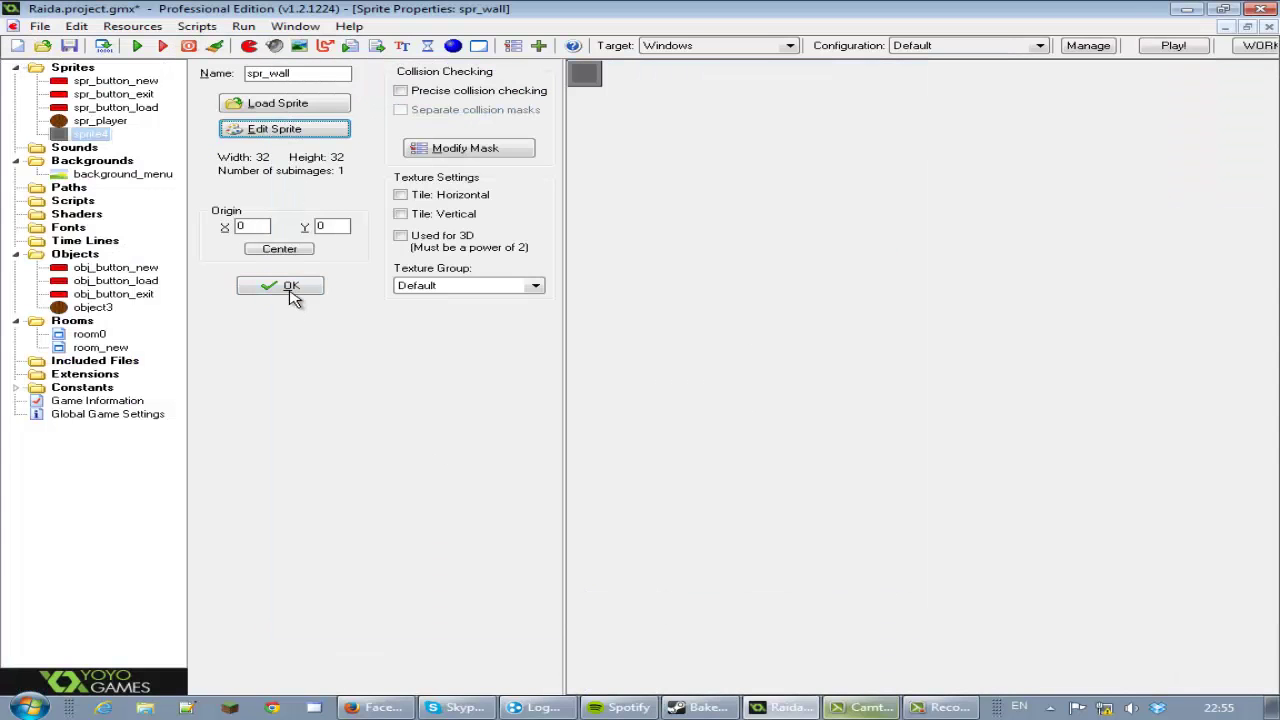
{"action": "left_click", "coordinate": [290, 295]}
- Create an object named obj_wall that uses the spr_wall sprite
{"action": "left_click", "coordinate": [453, 45]}
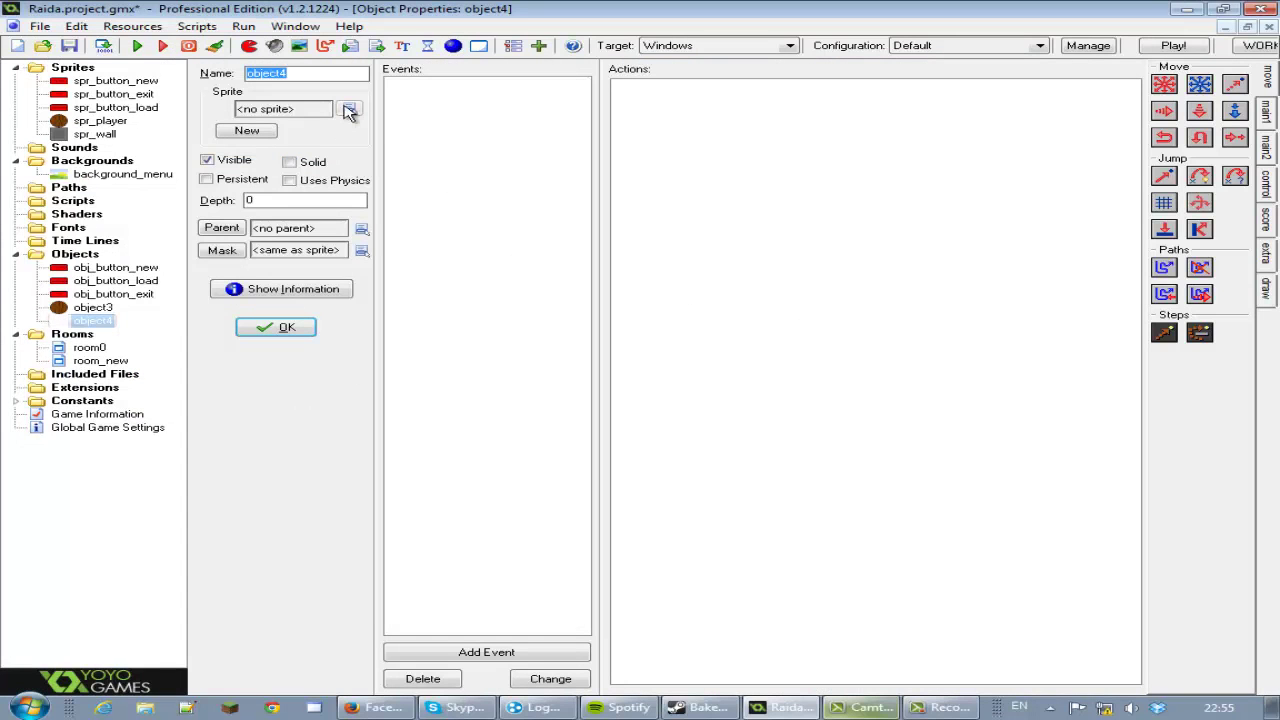
{"action": "type", "text": "obj_wall"}
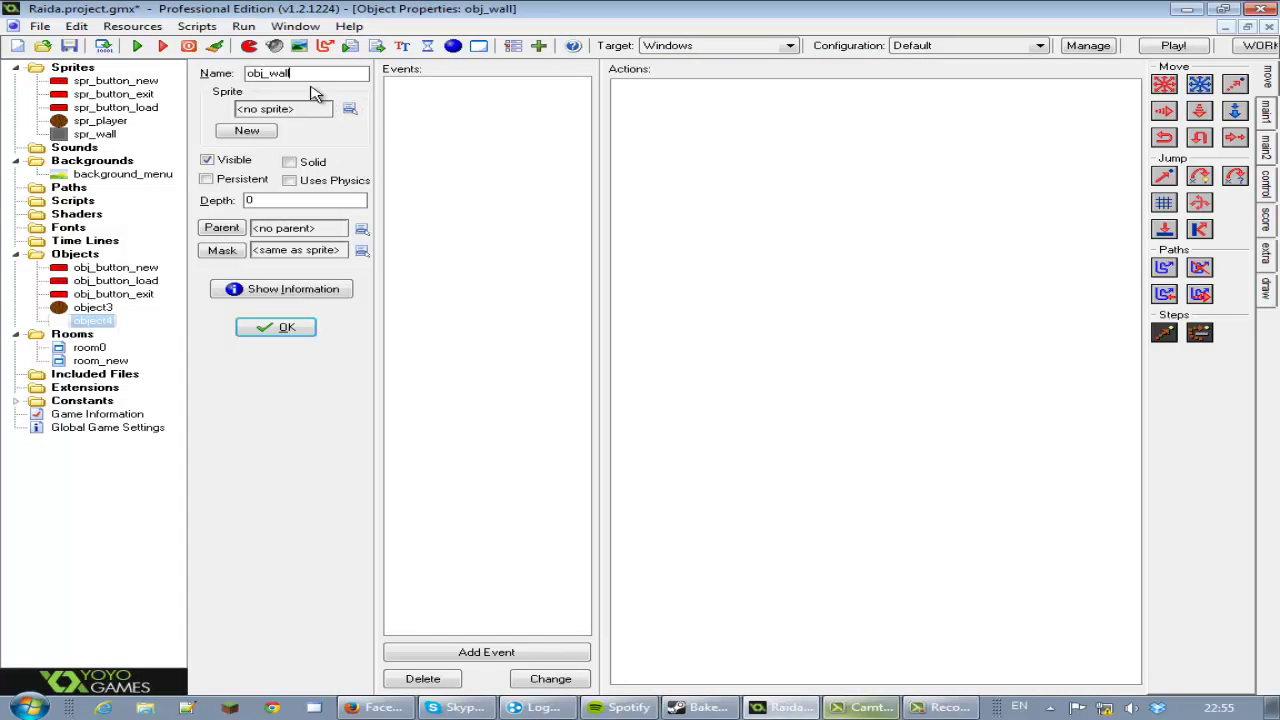
{"action": "left_click", "coordinate": [347, 108]}
{"action": "left_click", "coordinate": [403, 226]}
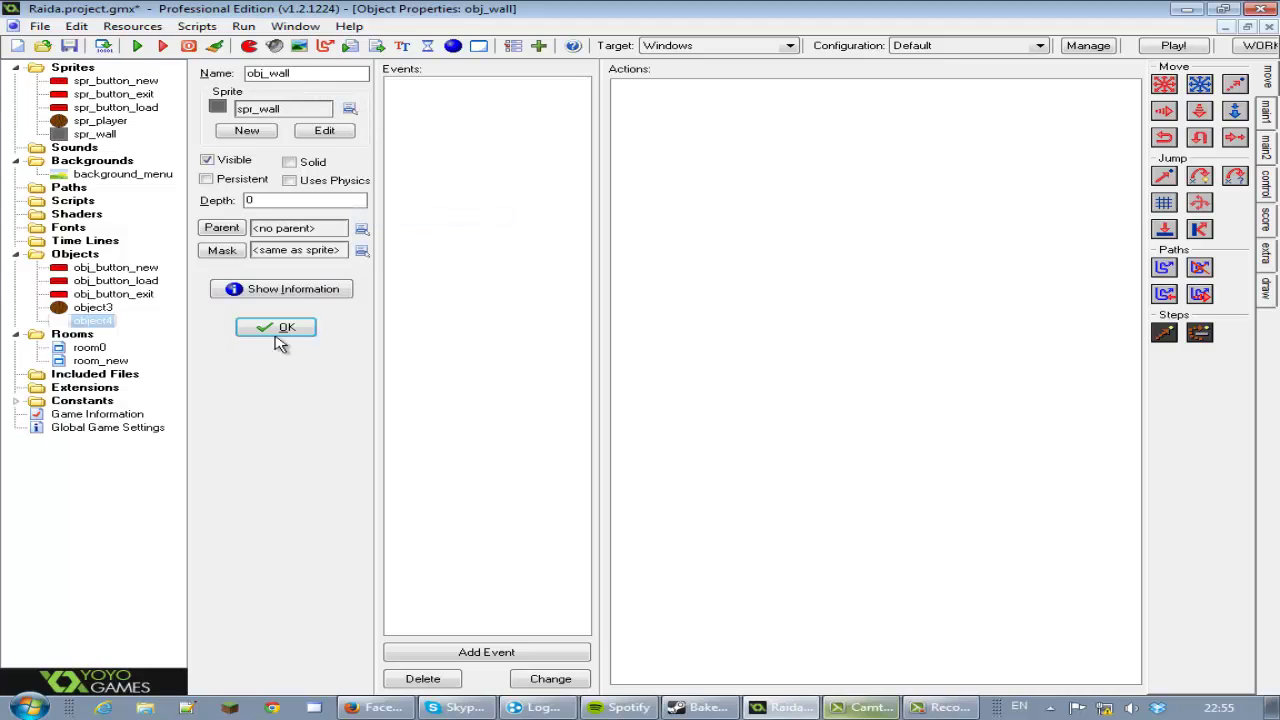
{"action": "left_click", "coordinate": [278, 328]}
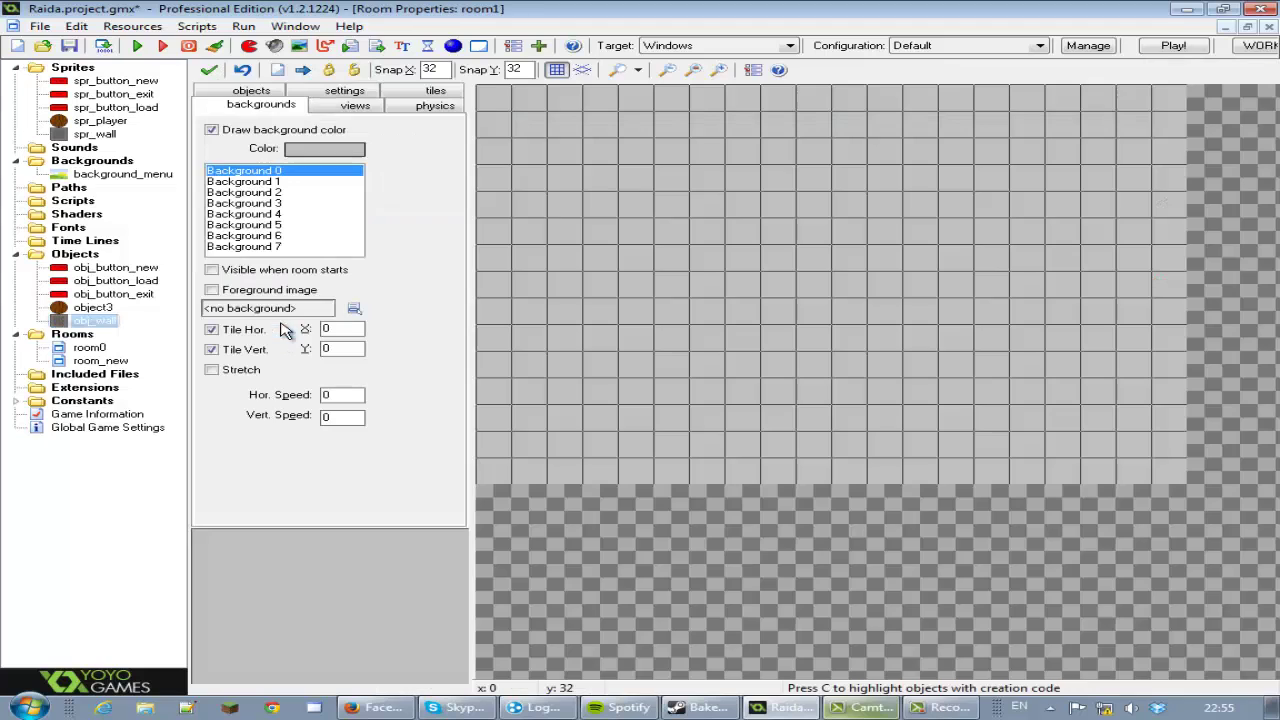
- Add a collision event with obj_wall to the player object and give it an empty code action
{"action": "double_click", "coordinate": [93, 309]}
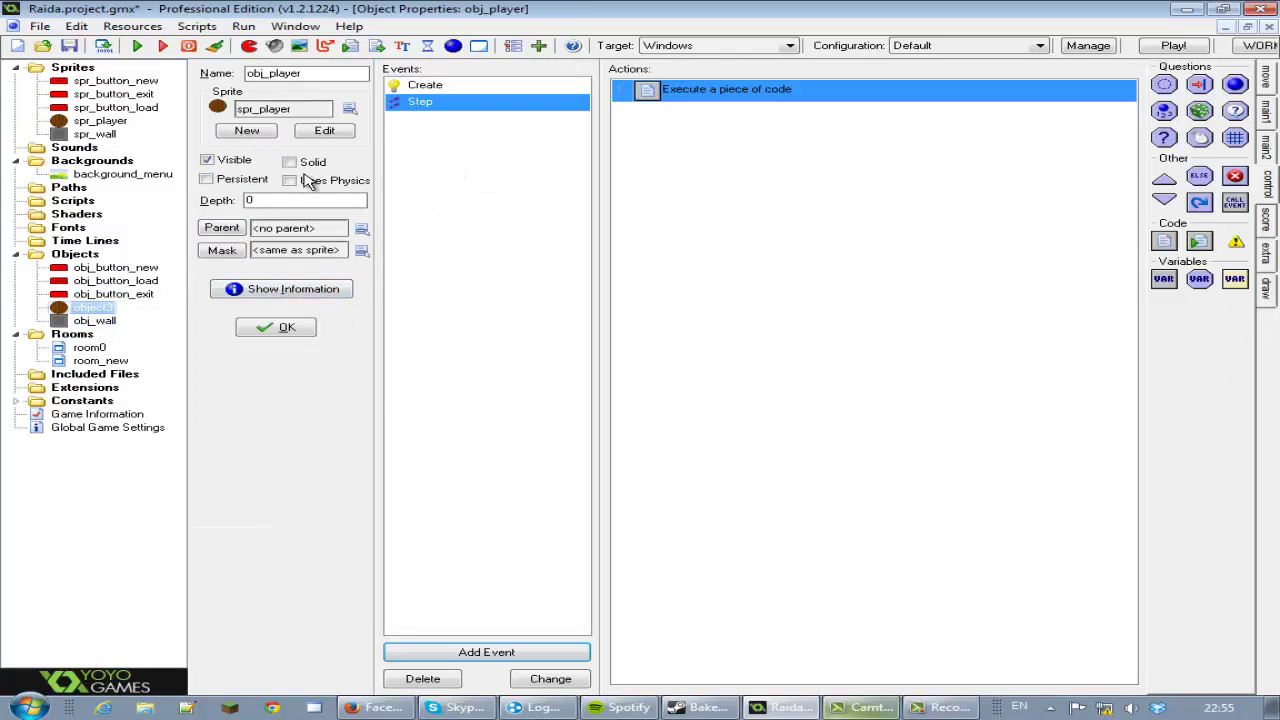
{"action": "left_click", "coordinate": [497, 651]}
{"action": "left_click", "coordinate": [590, 369]}
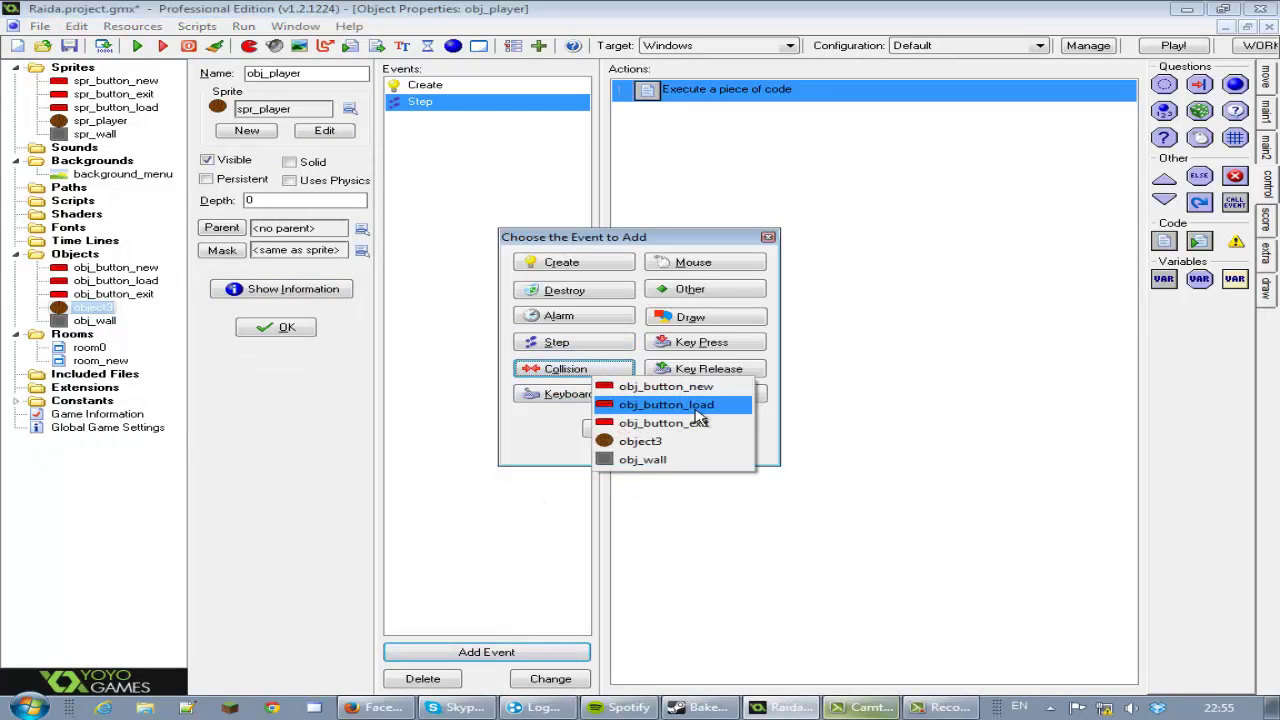
{"action": "left_click", "coordinate": [640, 460]}
{"action": "left_click_drag", "start_coordinate": [1166, 242], "coordinate": [660, 90]}
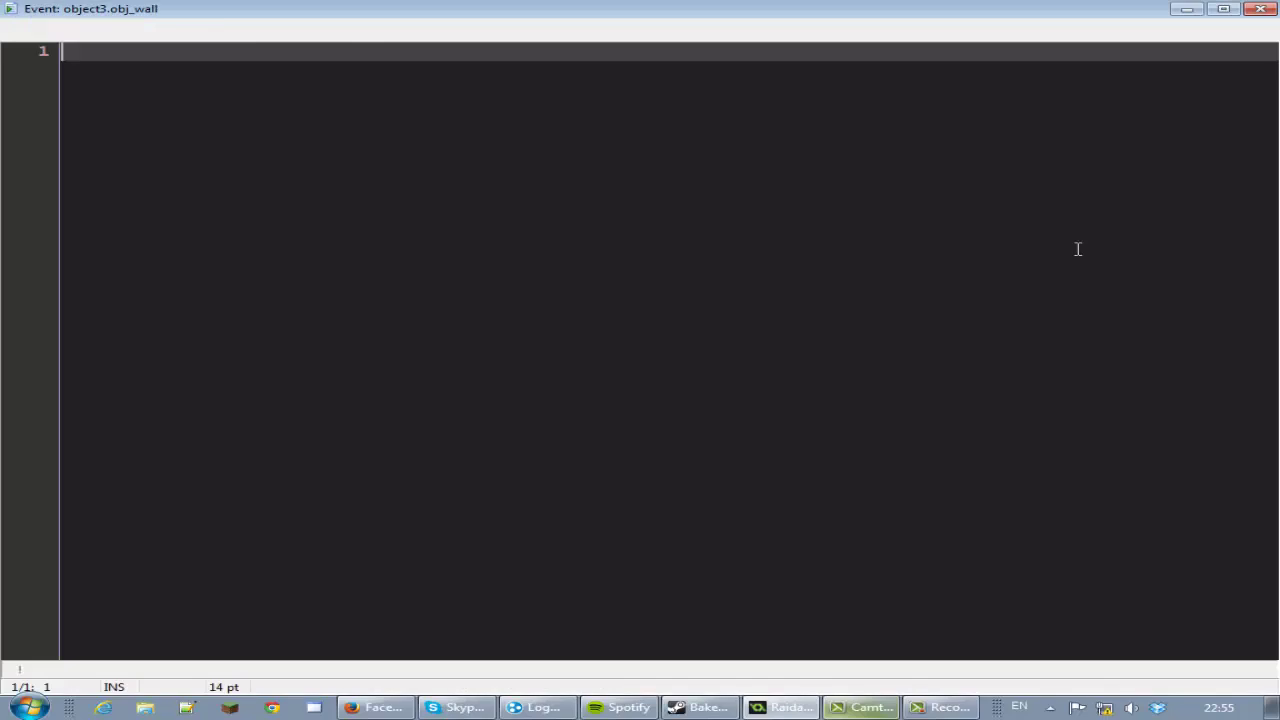
- Write the wall-collision code with the lines "x = xprevious;" and "y = yprevious;"
{"action": "type", "text": "x = xprevio"}
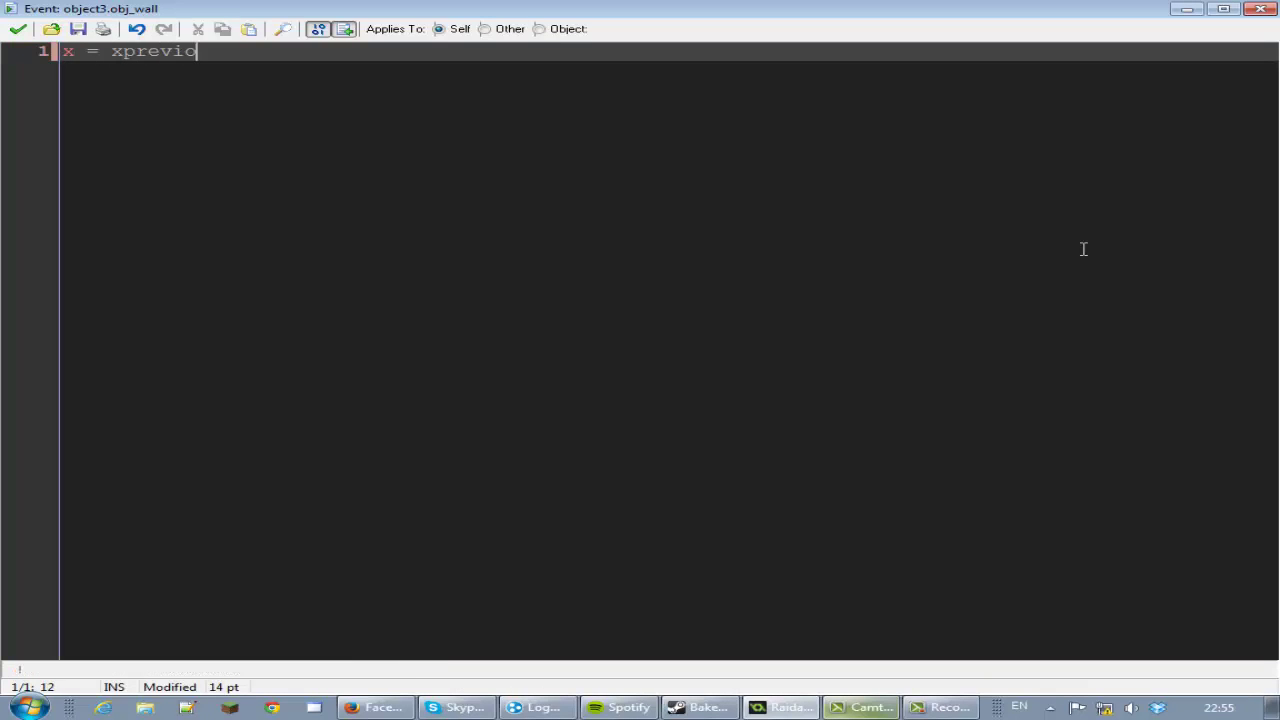
{"action": "type", "text": "us;"}
{"action": "key", "text": "Return"}
{"action": "type", "text": "y"}
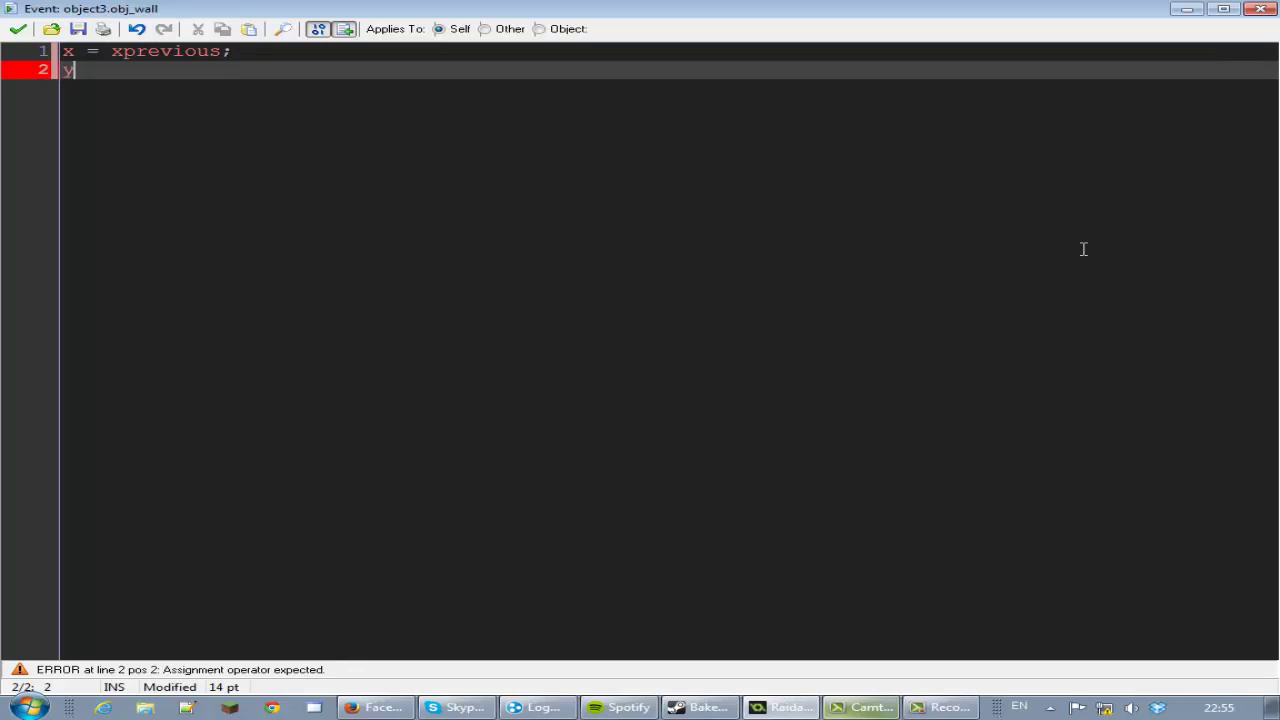
{"action": "type", "text": " = yprevious;"}
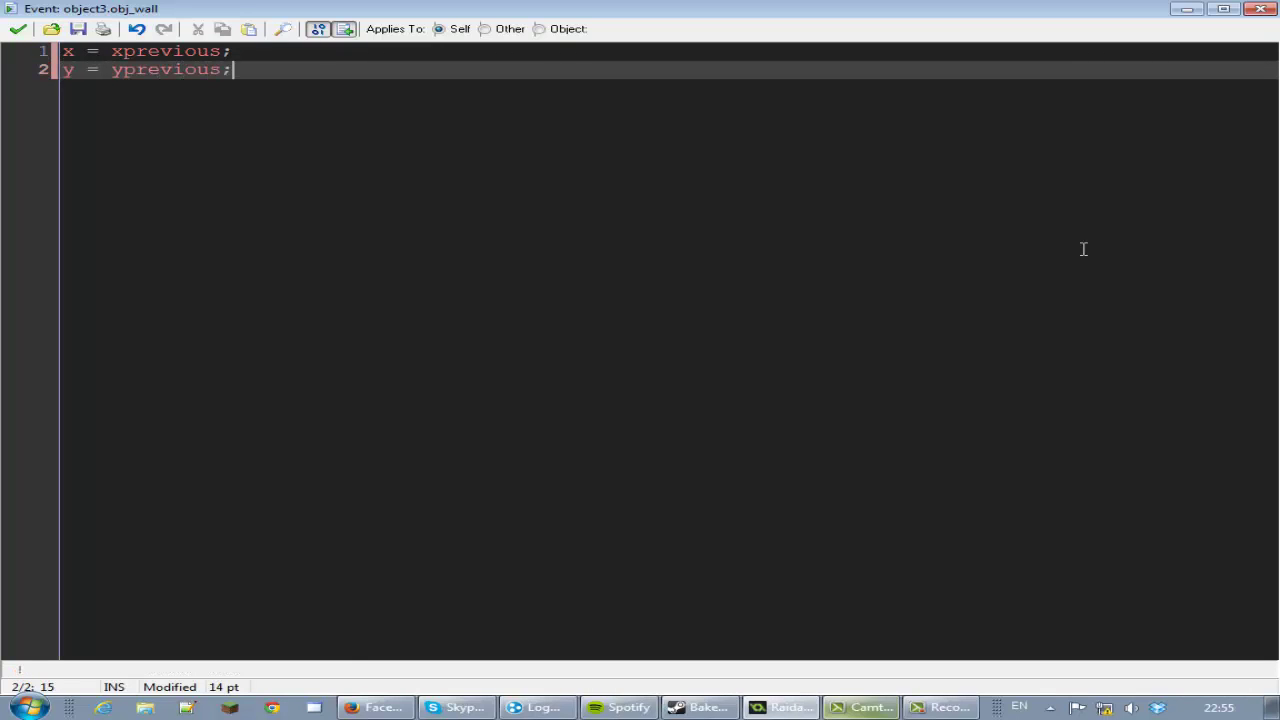
{"action": "left_click_drag", "start_coordinate": [240, 50], "coordinate": [62, 51]}
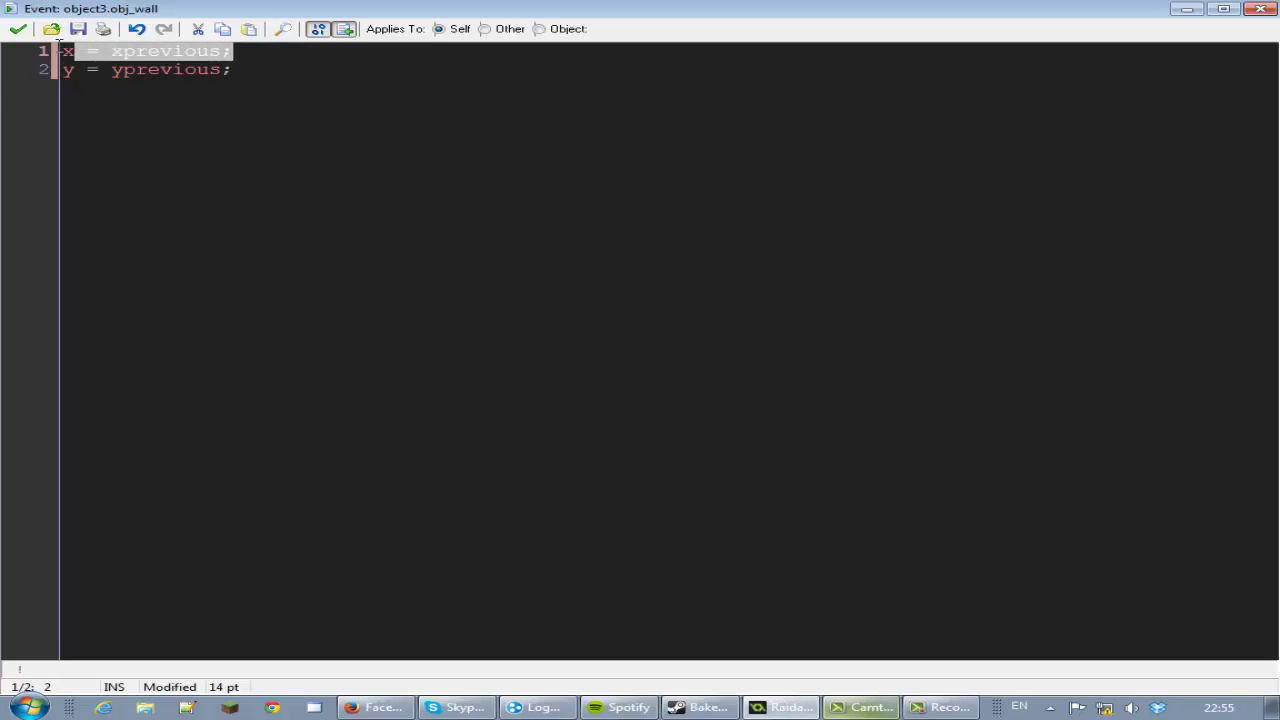
{"action": "left_click", "coordinate": [237, 51]}
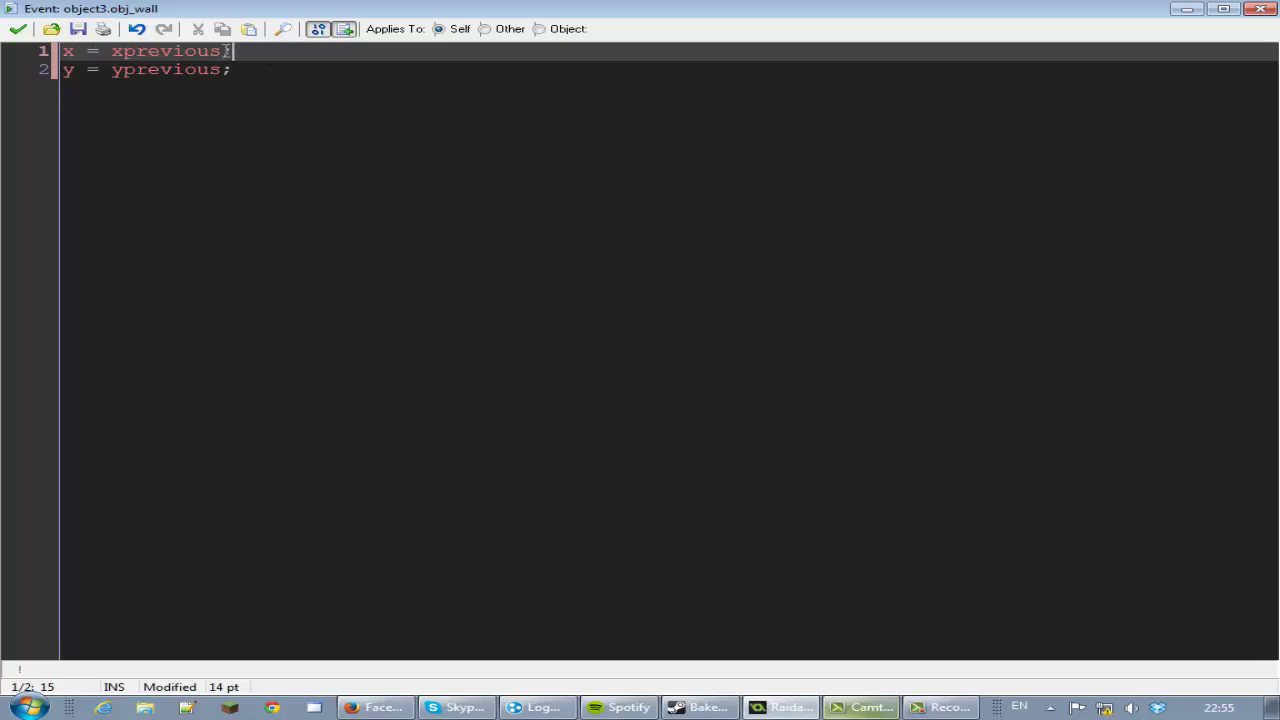
{"action": "left_click_drag", "start_coordinate": [221, 51], "coordinate": [122, 51]}
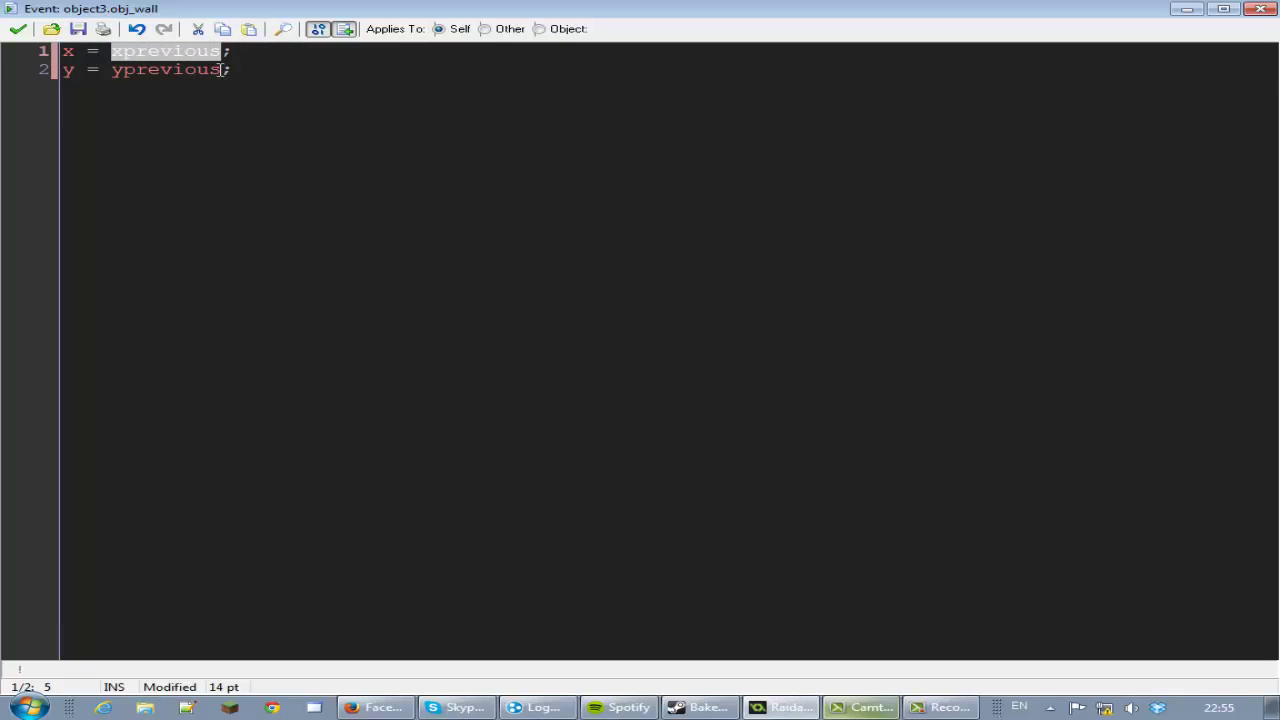
{"action": "left_click_drag", "start_coordinate": [221, 69], "coordinate": [121, 70]}
{"action": "left_click", "coordinate": [272, 73]}
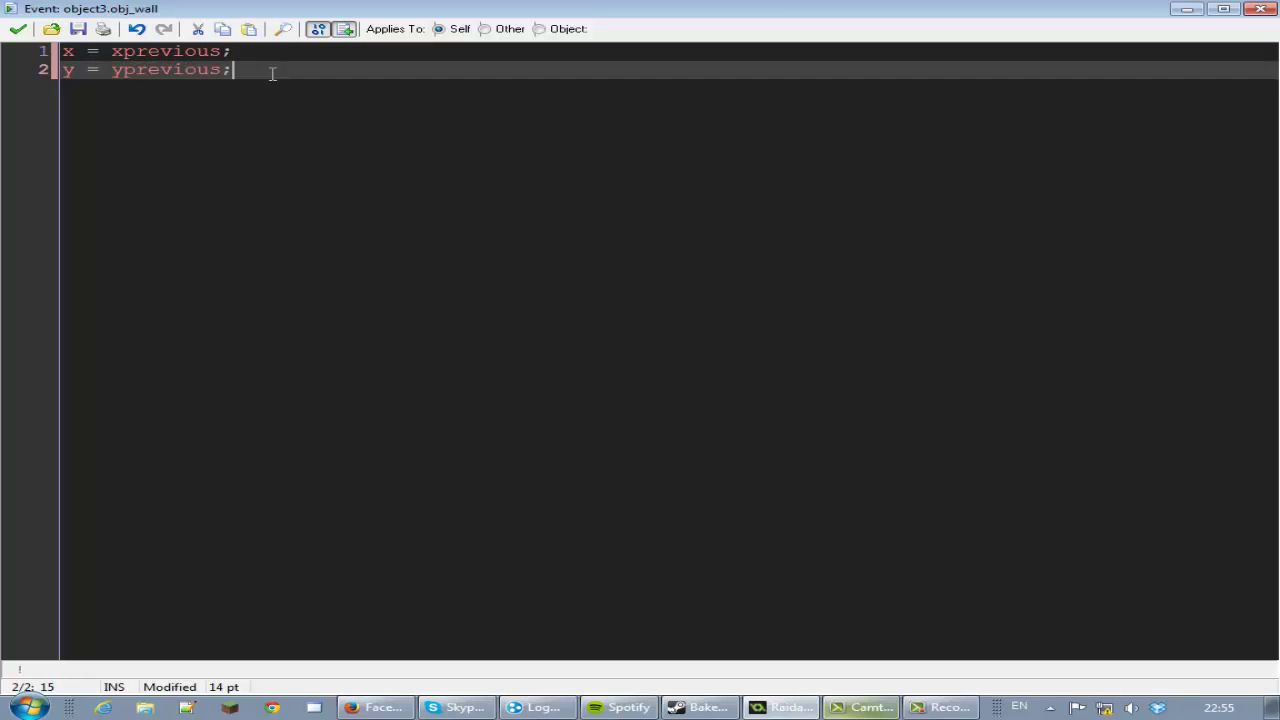
- Save the collision code and confirm the player object's properties
{"action": "left_click", "coordinate": [16, 29]}
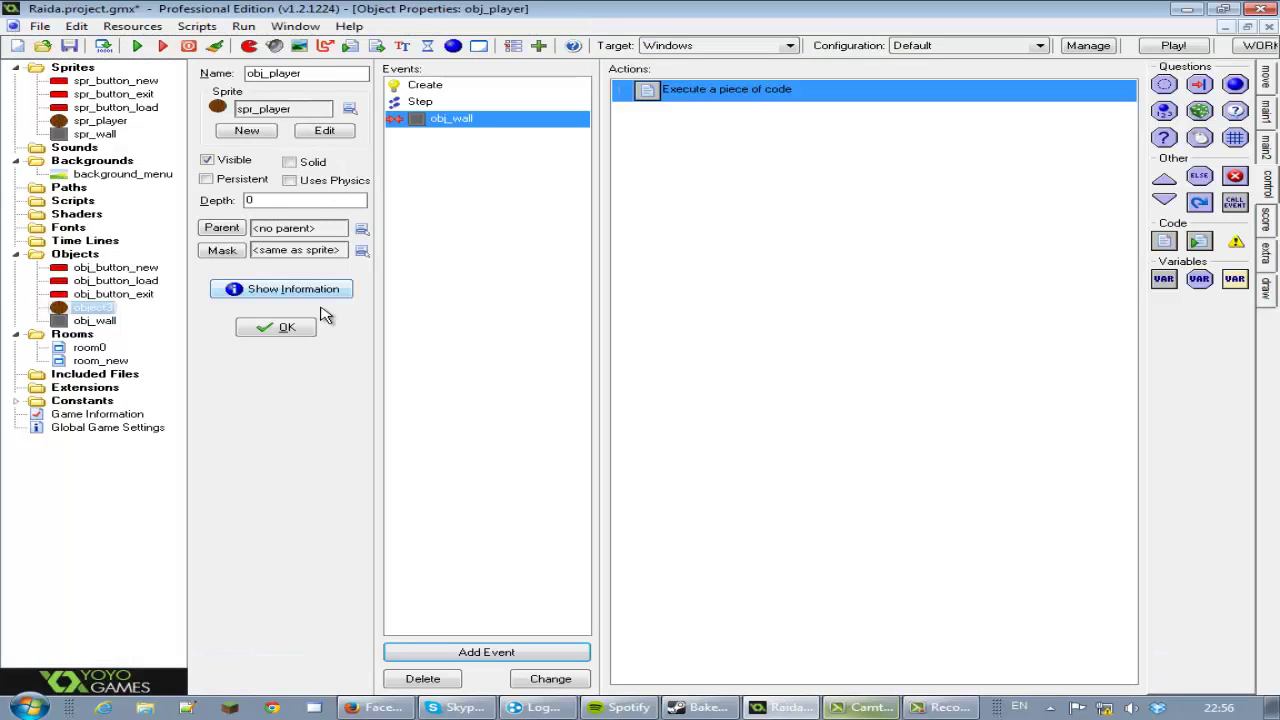
{"action": "left_click", "coordinate": [288, 326]}
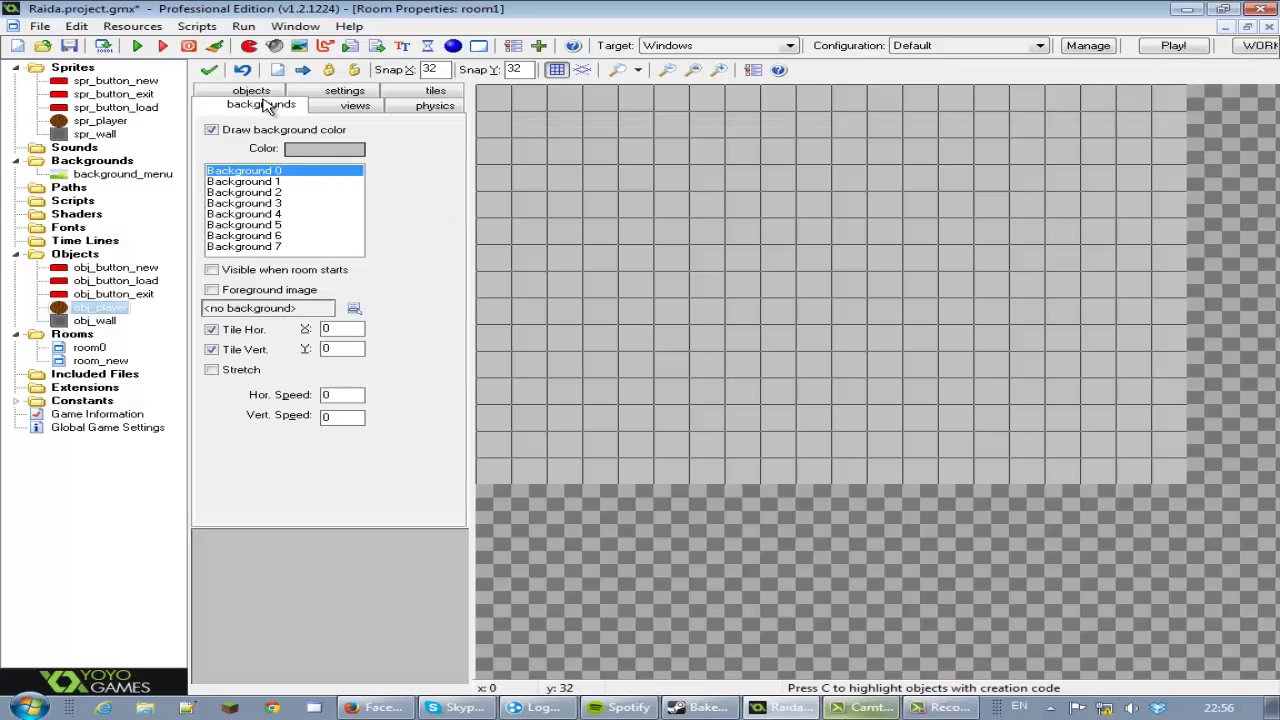
- Set the background colour of the new room to brown and hide the grid
{"action": "left_click", "coordinate": [314, 150]}
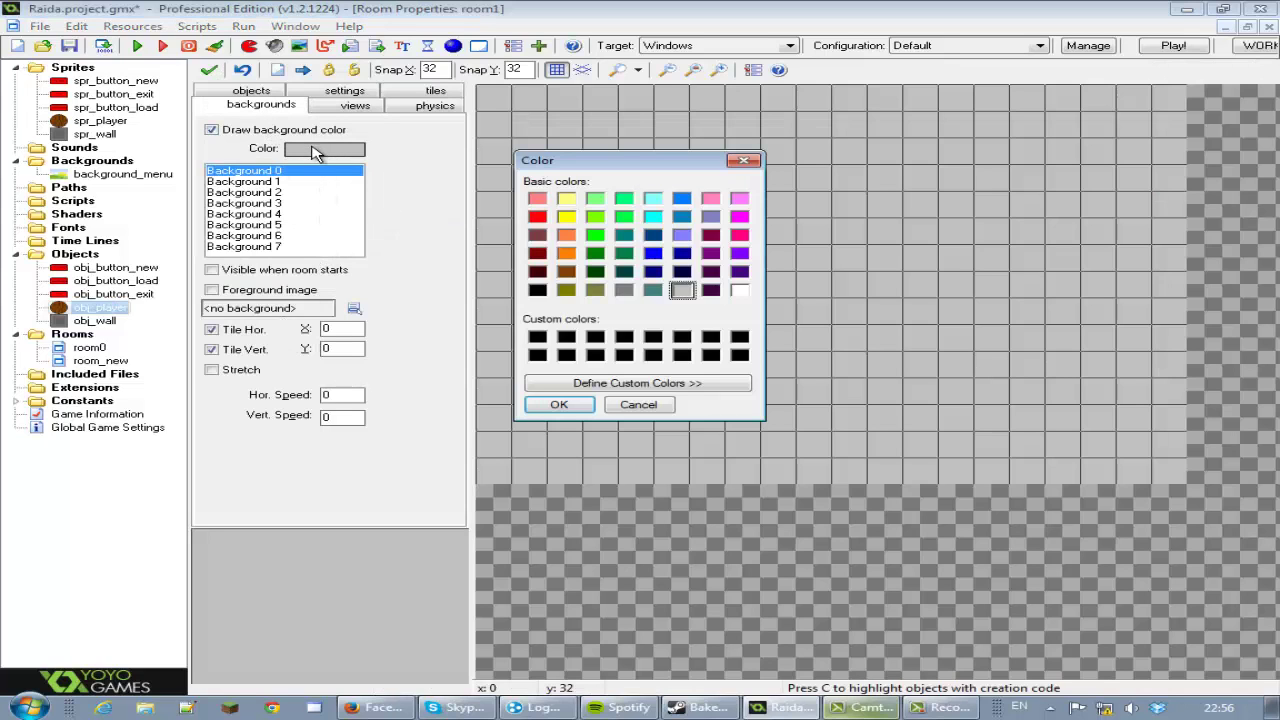
{"action": "left_click", "coordinate": [567, 273]}
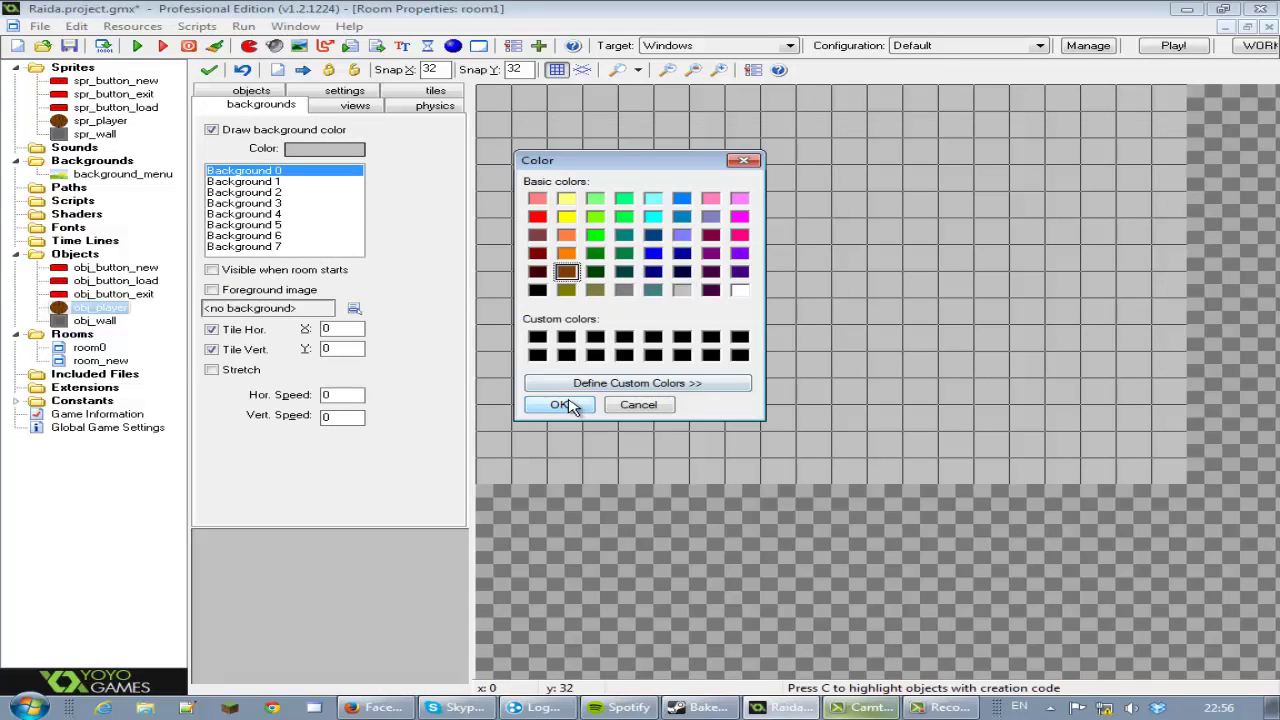
{"action": "left_click", "coordinate": [564, 404]}
{"action": "left_click", "coordinate": [558, 70]}
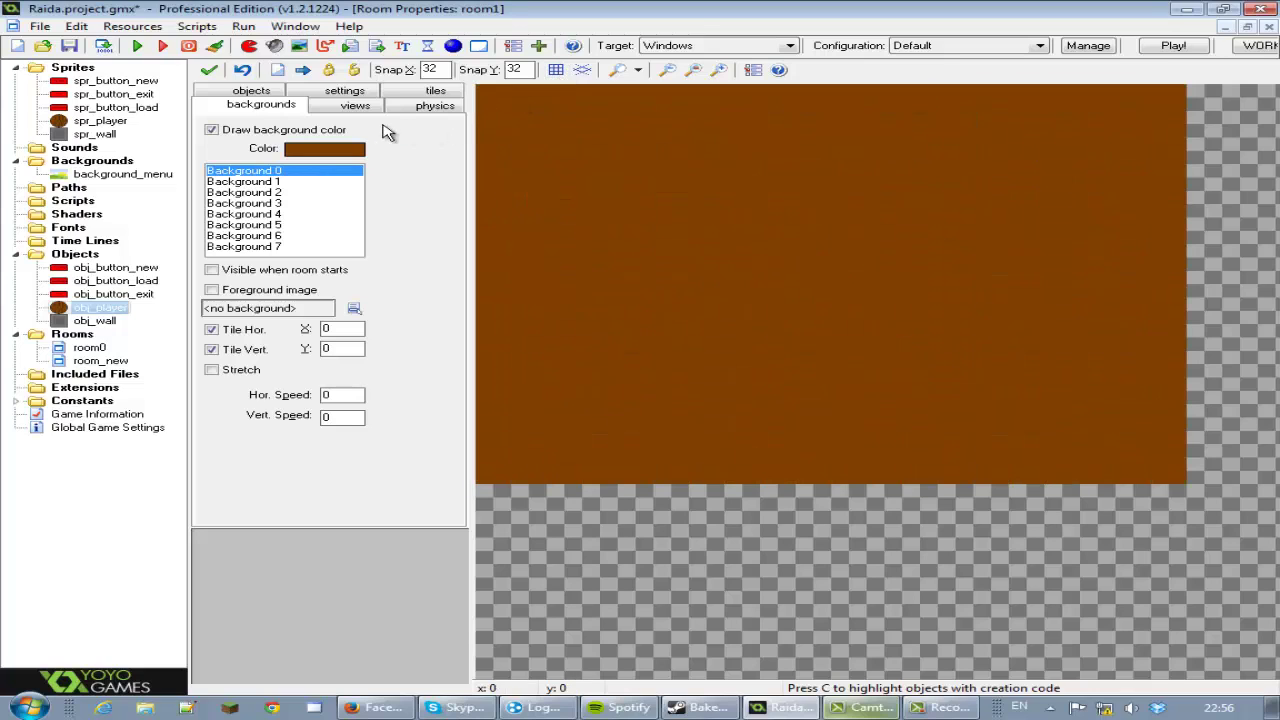
- Show the grid and place obj_wall blocks along the room's left edge, bottom edge and most of its right edge
{"action": "left_click", "coordinate": [278, 92]}
{"action": "left_click", "coordinate": [364, 330]}
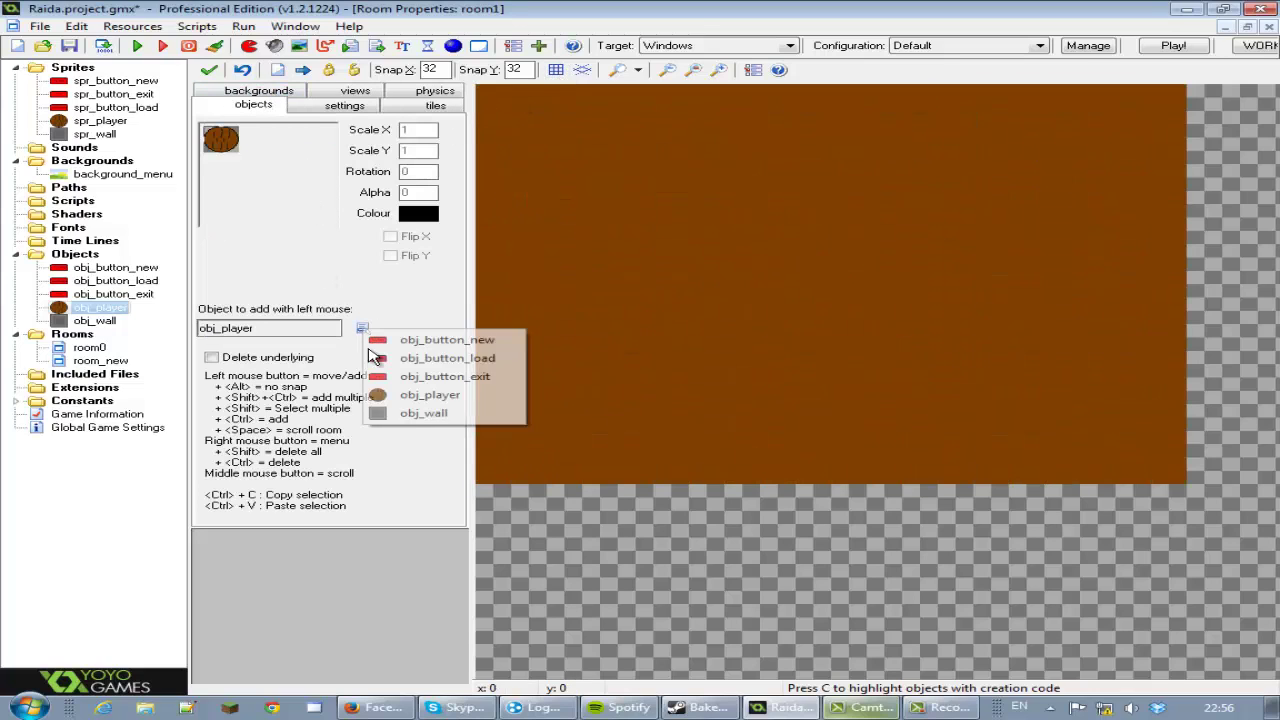
{"action": "left_click", "coordinate": [420, 413]}
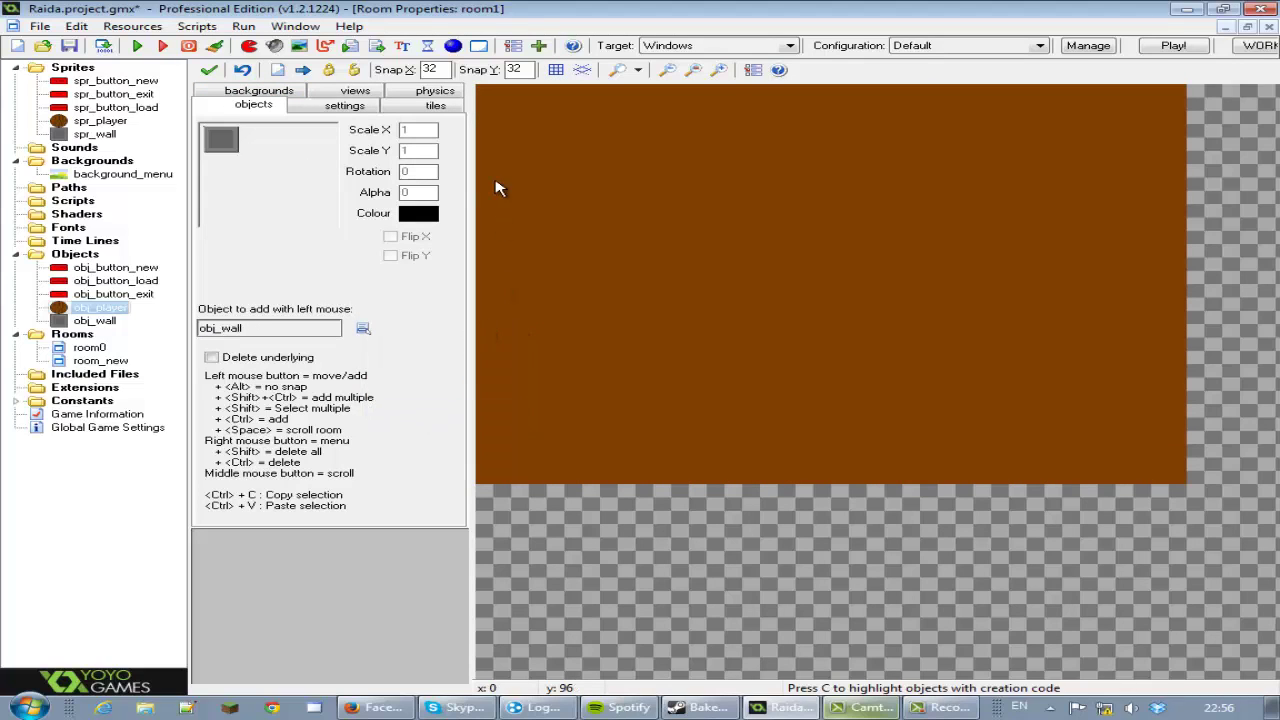
{"action": "left_click", "coordinate": [556, 69]}
{"action": "left_click", "coordinate": [492, 103]}
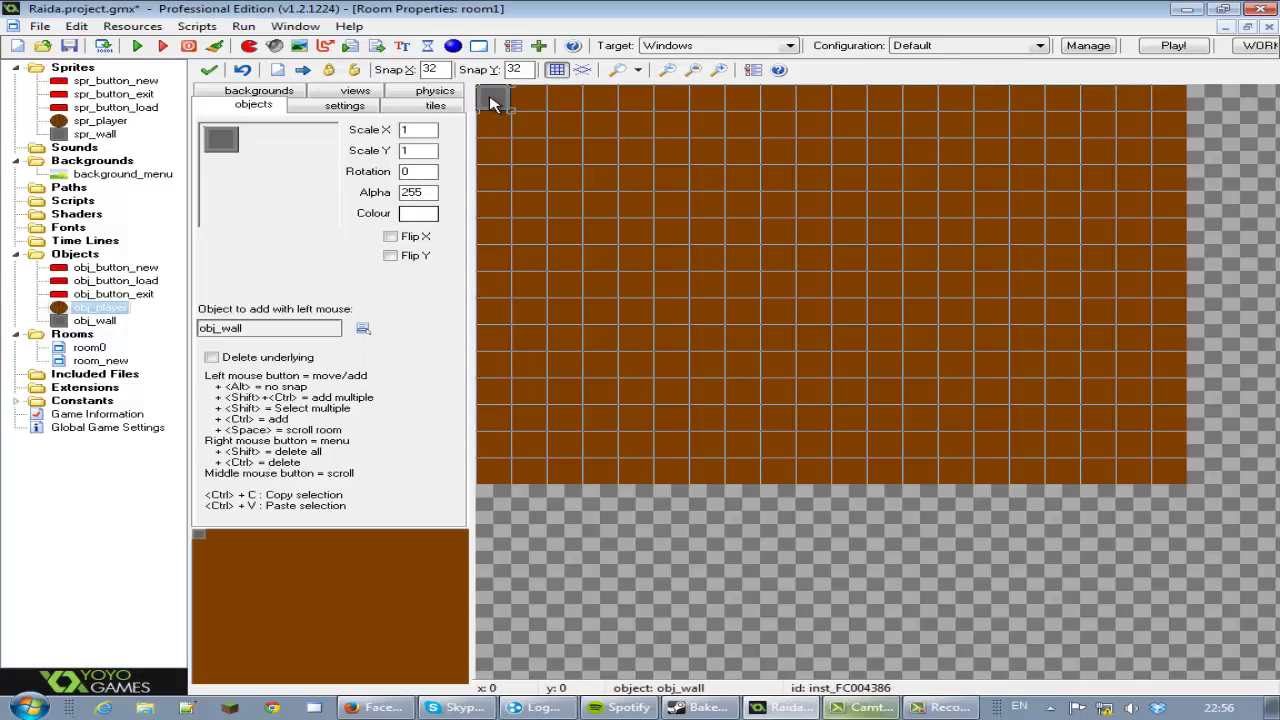
{"action": "mouse_move", "coordinate": [492, 103]}
{"action": "left_mouse_down", "text": "ctrl+shift"}
{"action": "mouse_move", "coordinate": [505, 168]}
{"action": "mouse_move", "coordinate": [489, 150]}
{"action": "mouse_move", "coordinate": [491, 343]}
{"action": "left_mouse_up", "text": "ctrl+shift"}
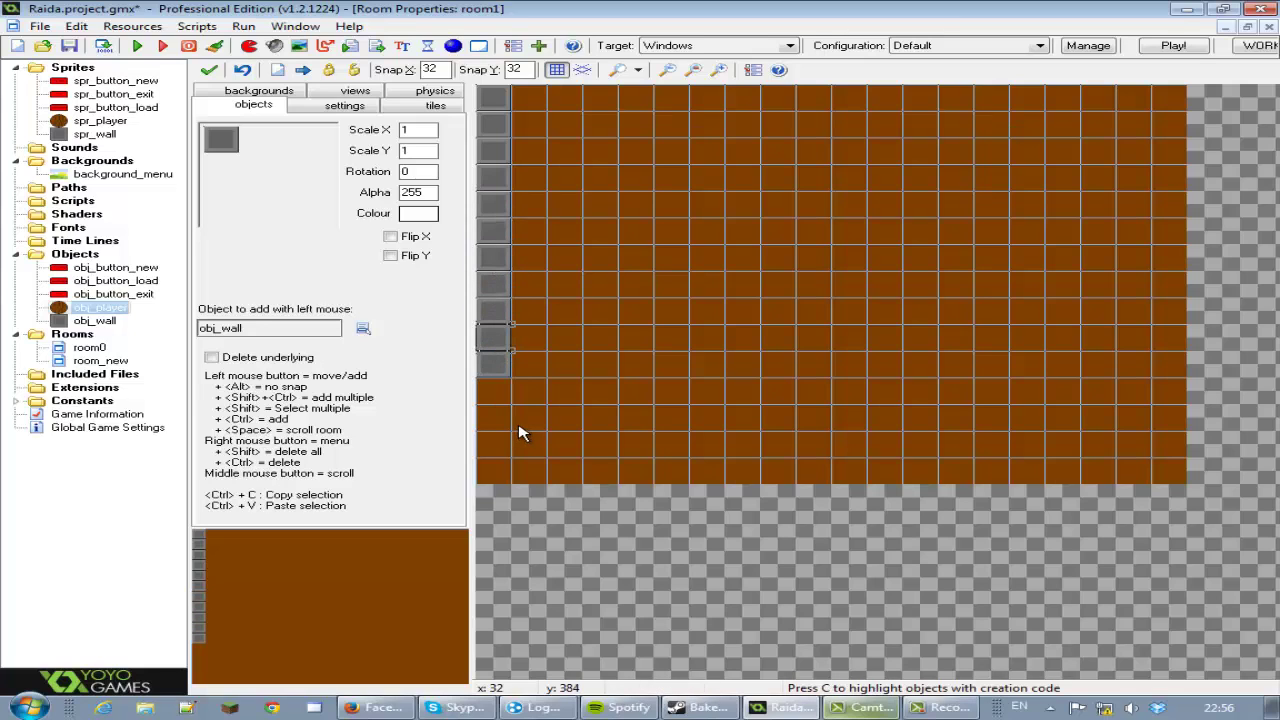
{"action": "mouse_move", "coordinate": [498, 401]}
{"action": "left_mouse_down", "text": "ctrl+shift"}
{"action": "mouse_move", "coordinate": [491, 446]}
{"action": "mouse_move", "coordinate": [517, 471]}
{"action": "mouse_move", "coordinate": [563, 478]}
{"action": "mouse_move", "coordinate": [1160, 474]}
{"action": "mouse_move", "coordinate": [1172, 165]}
{"action": "mouse_move", "coordinate": [1171, 177]}
{"action": "left_mouse_up", "text": "ctrl+shift"}
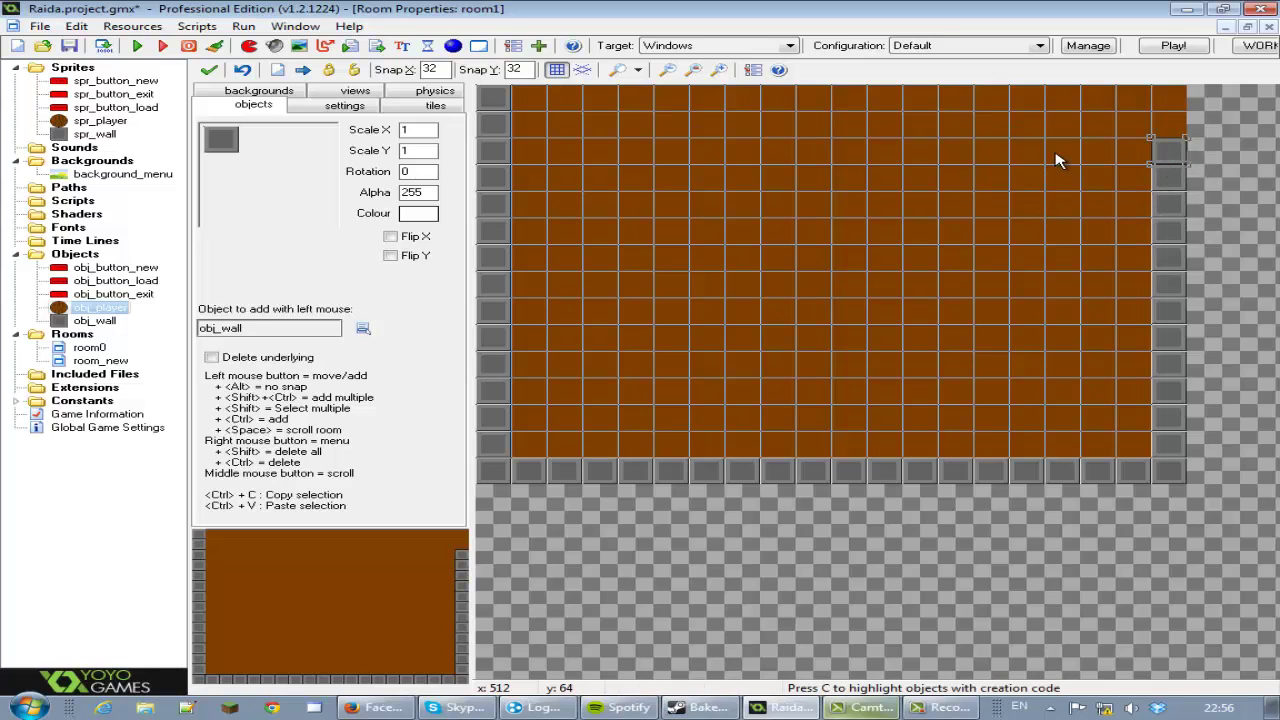
{"action": "left_click", "coordinate": [1172, 118]}
{"action": "left_click_drag", "start_coordinate": [1172, 118], "coordinate": [1105, 117]}
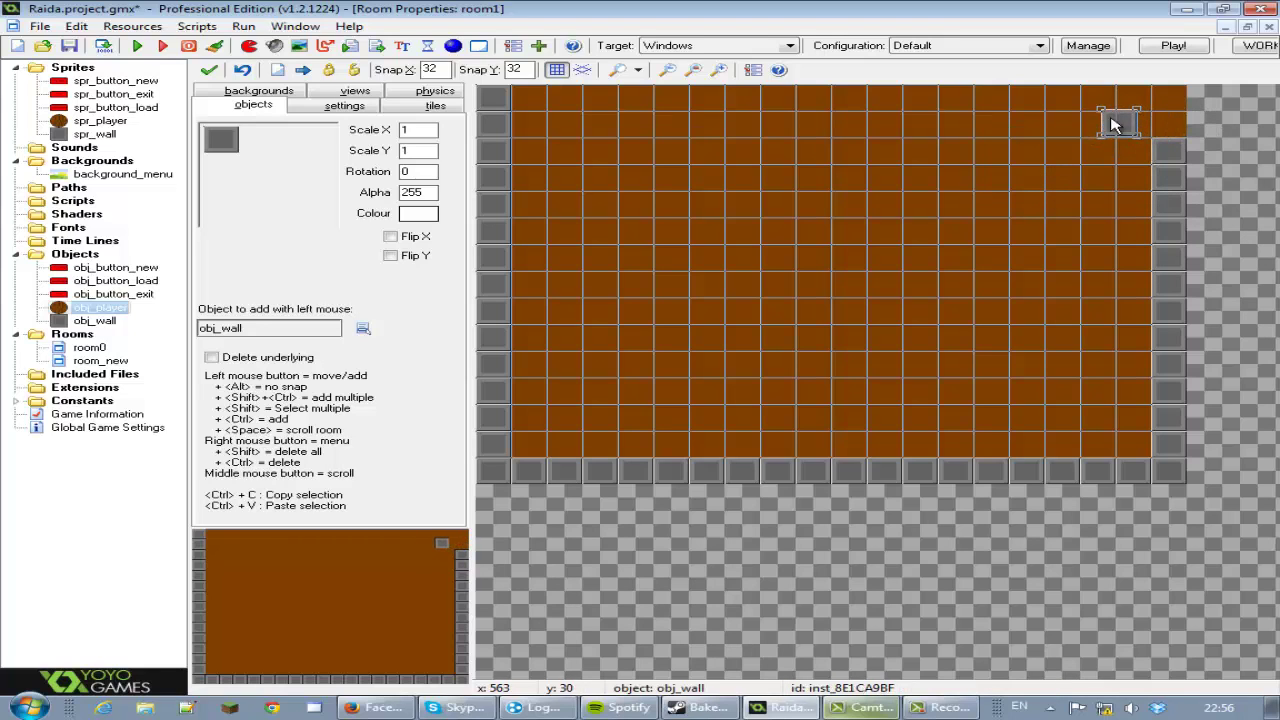
{"action": "right_click", "coordinate": [1128, 126], "text": "ctrl"}
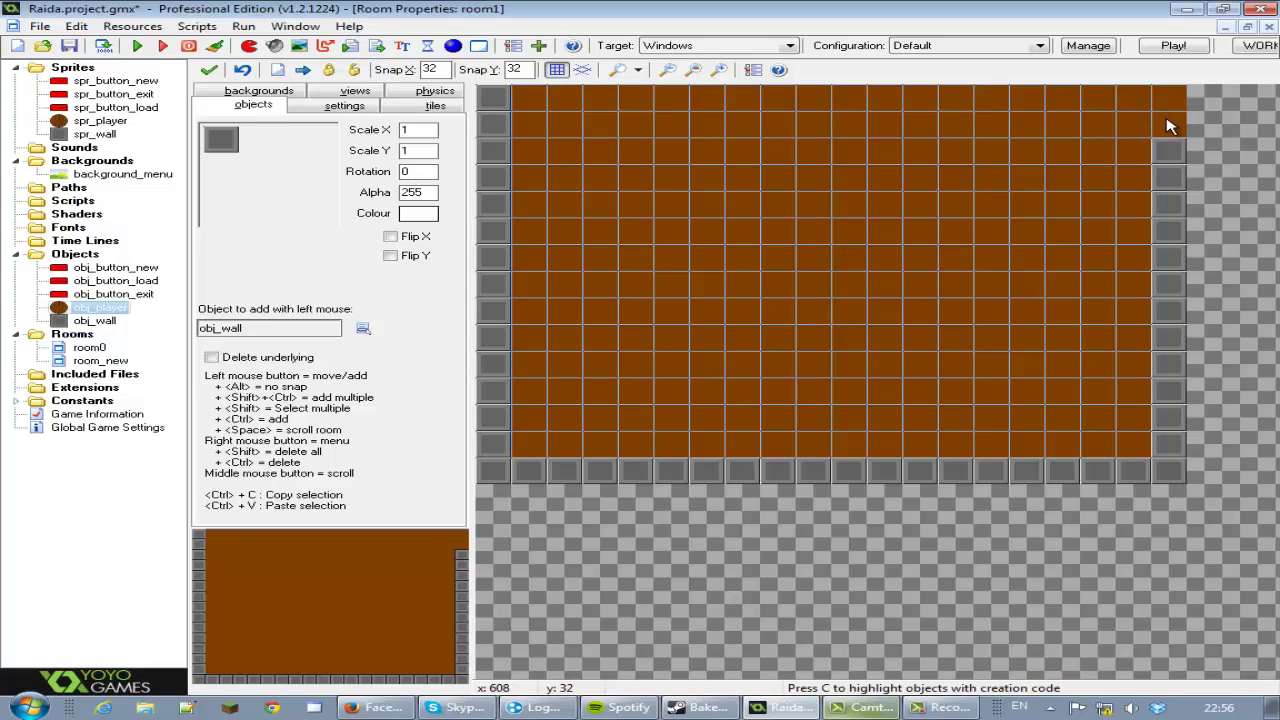
- Close the wall border along the top, thicken it to two rows, and make the upper side walls three blocks thick
{"action": "mouse_move", "coordinate": [1172, 126]}
{"action": "left_mouse_down", "text": "ctrl+shift"}
{"action": "mouse_move", "coordinate": [1160, 100]}
{"action": "mouse_move", "coordinate": [541, 104]}
{"action": "left_mouse_up", "text": "ctrl+shift"}
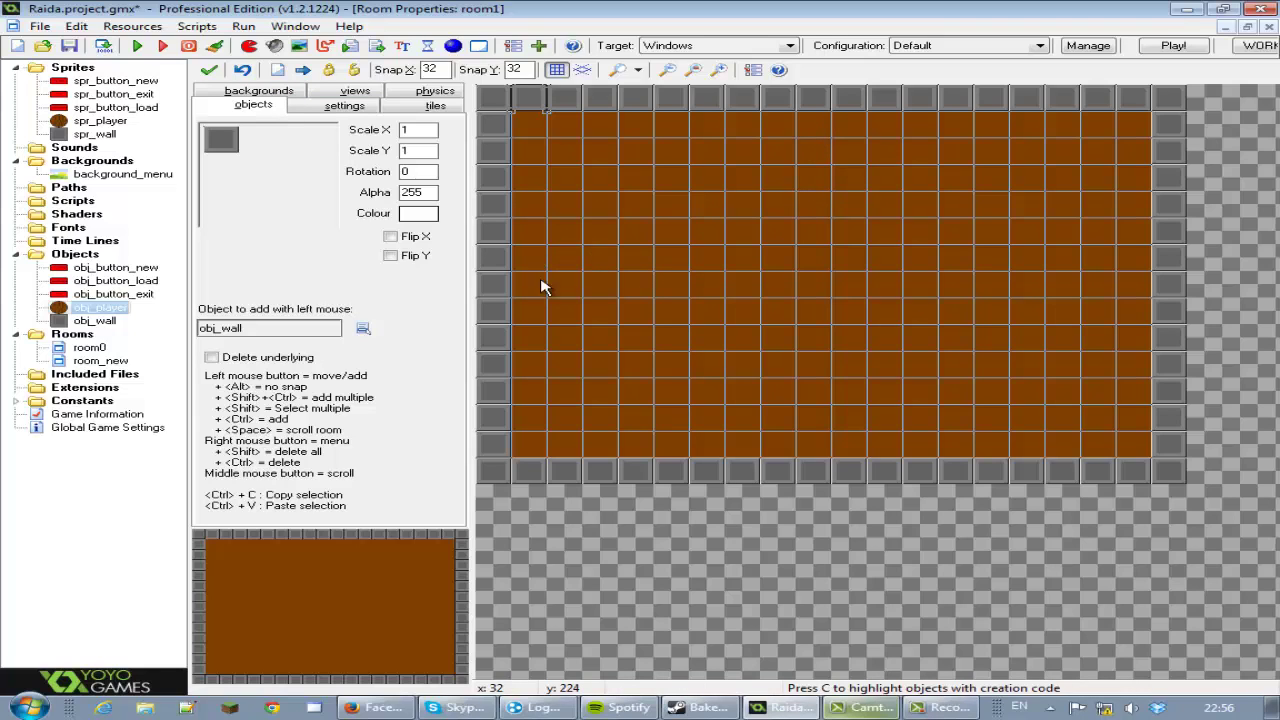
{"action": "mouse_move", "coordinate": [568, 289]}
{"action": "left_mouse_down", "text": "ctrl+shift"}
{"action": "mouse_move", "coordinate": [563, 131]}
{"action": "mouse_move", "coordinate": [532, 280]}
{"action": "mouse_move", "coordinate": [529, 122]}
{"action": "left_mouse_up", "text": "ctrl+shift"}
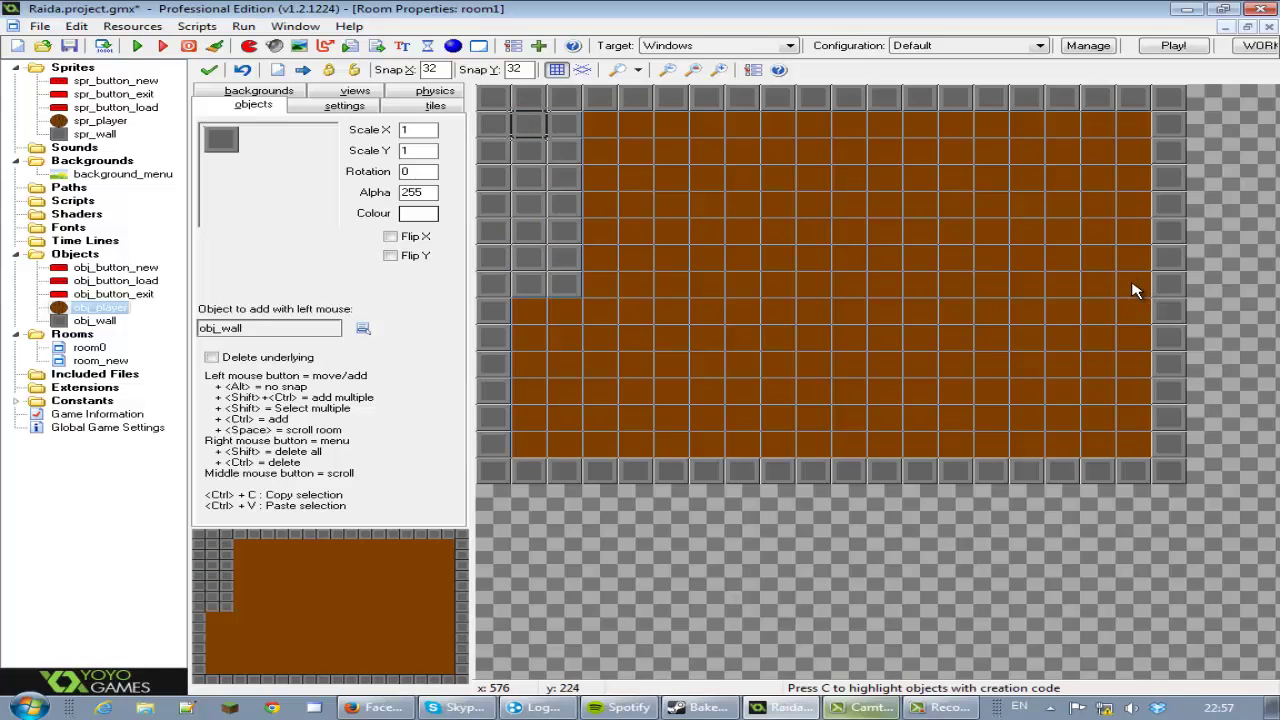
{"action": "mouse_move", "coordinate": [1134, 290]}
{"action": "left_mouse_down", "text": "ctrl+shift"}
{"action": "mouse_move", "coordinate": [1131, 126]}
{"action": "mouse_move", "coordinate": [1109, 124]}
{"action": "mouse_move", "coordinate": [1094, 208]}
{"action": "mouse_move", "coordinate": [1106, 288]}
{"action": "left_mouse_up", "text": "ctrl+shift"}
{"action": "mouse_move", "coordinate": [580, 134]}
{"action": "left_mouse_down", "text": "ctrl+shift"}
{"action": "mouse_move", "coordinate": [610, 125]}
{"action": "mouse_move", "coordinate": [1062, 128]}
{"action": "left_mouse_up", "text": "ctrl+shift"}
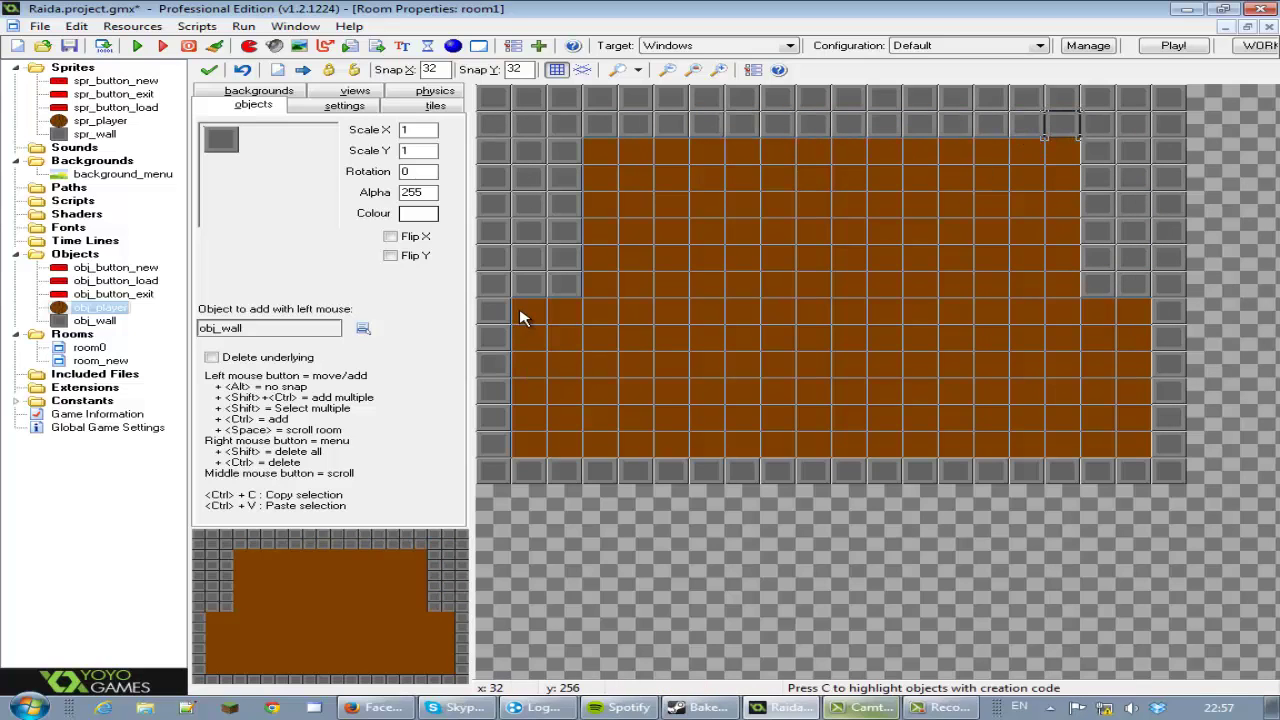
- Thicken the lower side walls to two blocks and the upper side walls to four blocks with obj_wall
{"action": "left_click_drag", "start_coordinate": [520, 318], "coordinate": [523, 445], "text": "ctrl+shift"}
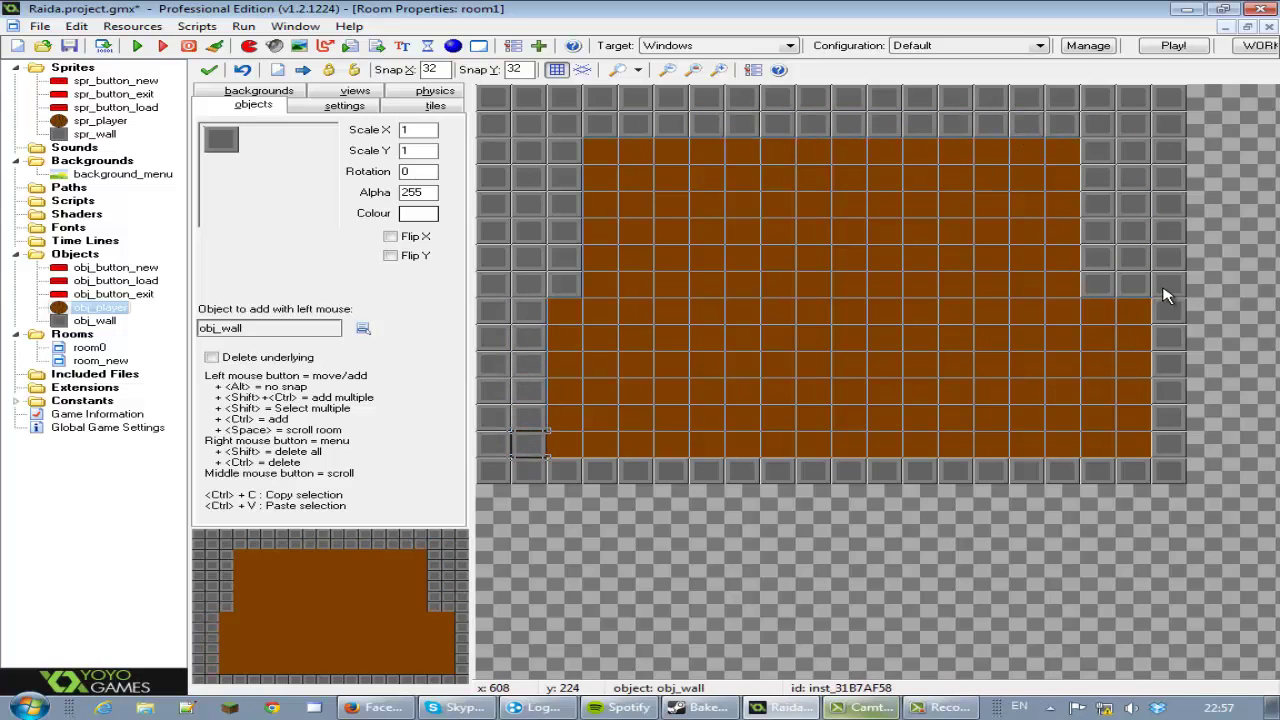
{"action": "left_click_drag", "start_coordinate": [1136, 310], "coordinate": [1133, 448], "text": "ctrl+shift"}
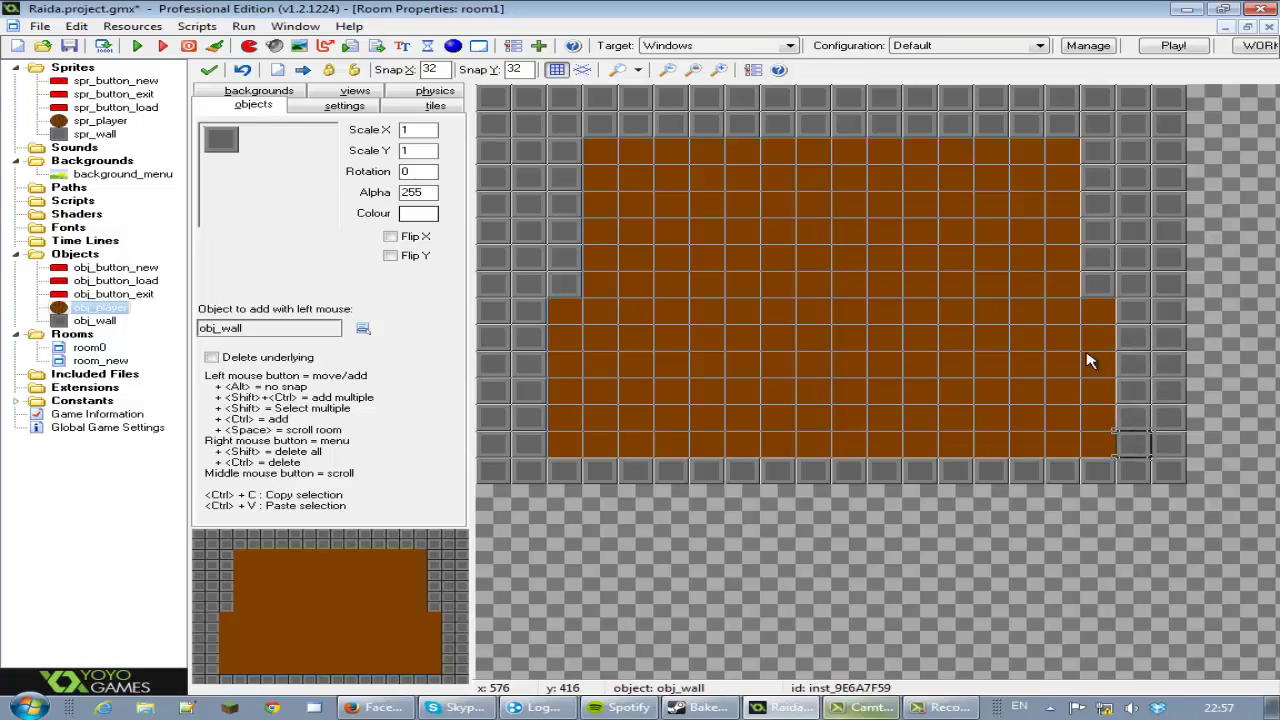
{"action": "left_click_drag", "start_coordinate": [1062, 292], "coordinate": [1061, 150], "text": "ctrl+shift"}
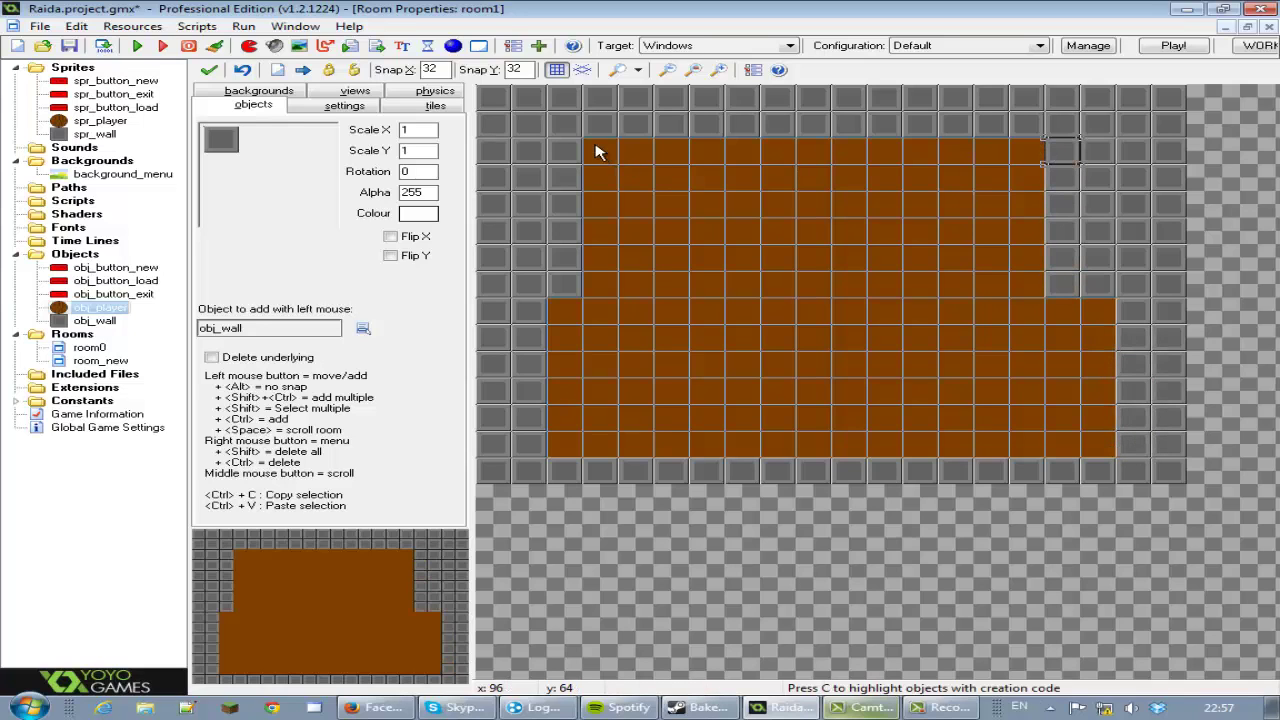
{"action": "left_click_drag", "start_coordinate": [596, 151], "coordinate": [600, 282], "text": "ctrl+shift"}
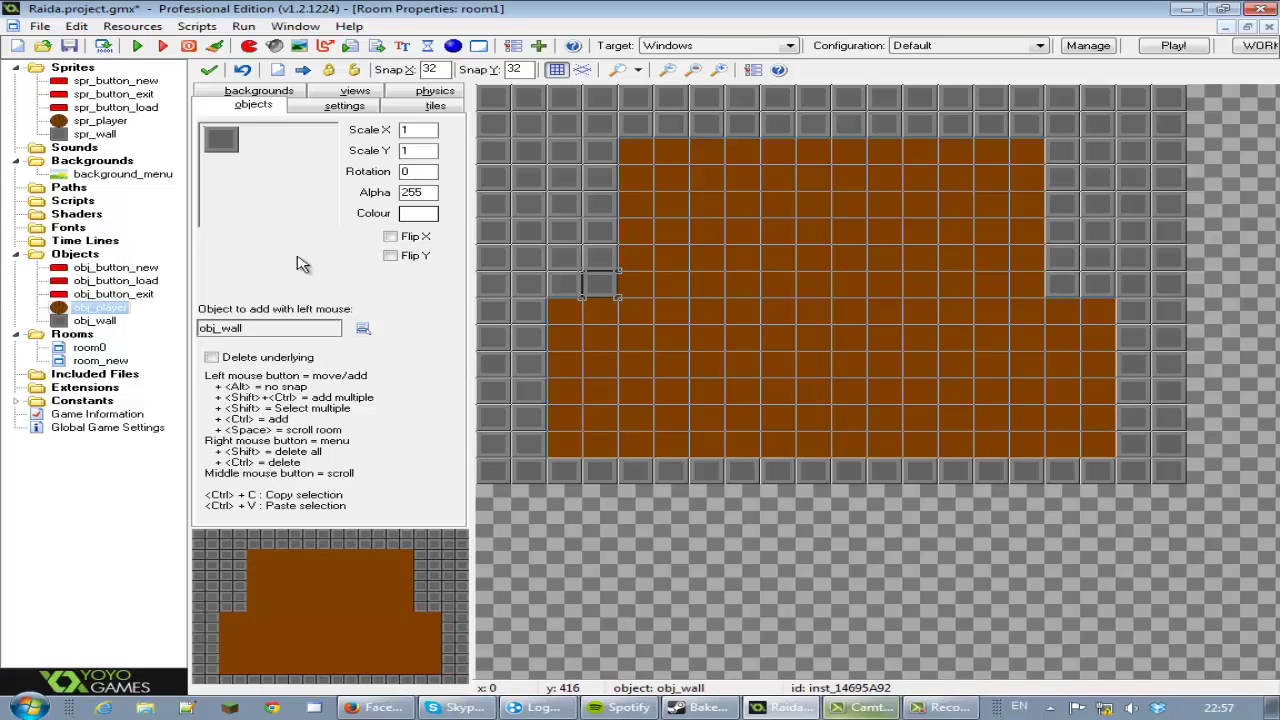
- Place one obj_player instance in the lower middle of the room at x 288, y 352
{"action": "left_click", "coordinate": [265, 91]}
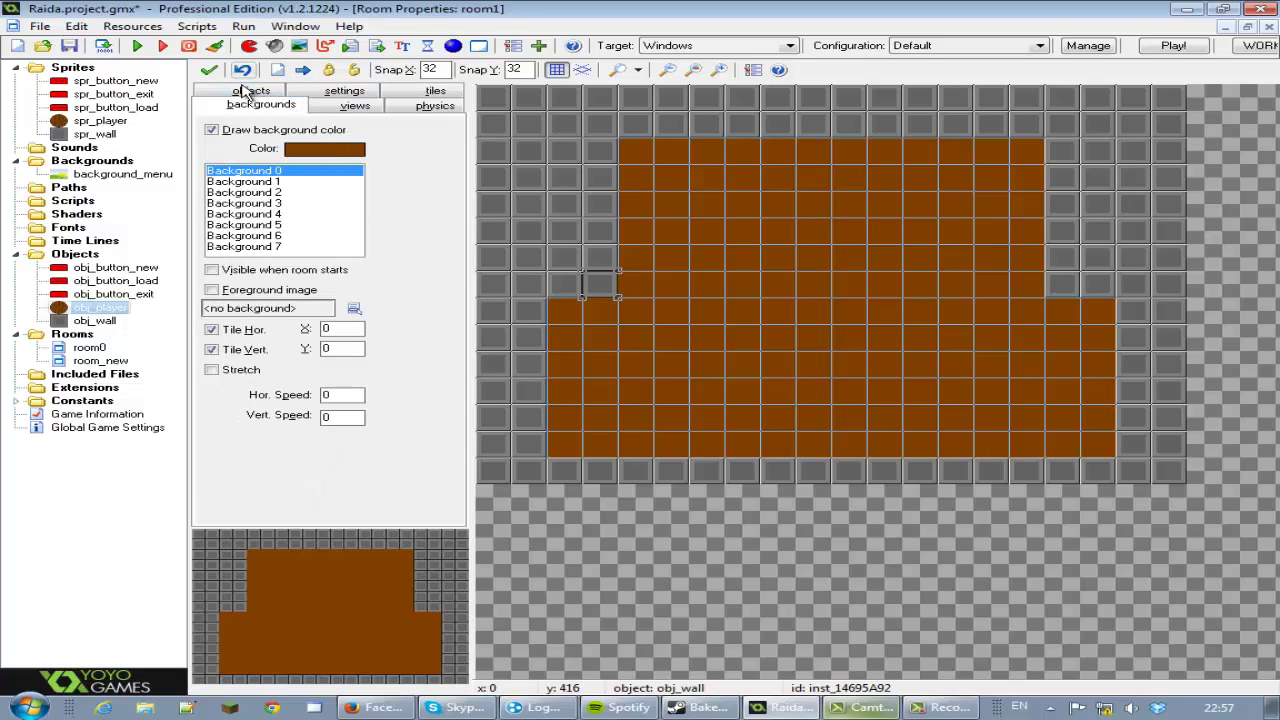
{"action": "left_click", "coordinate": [255, 89]}
{"action": "left_click", "coordinate": [363, 328]}
{"action": "left_click", "coordinate": [445, 400]}
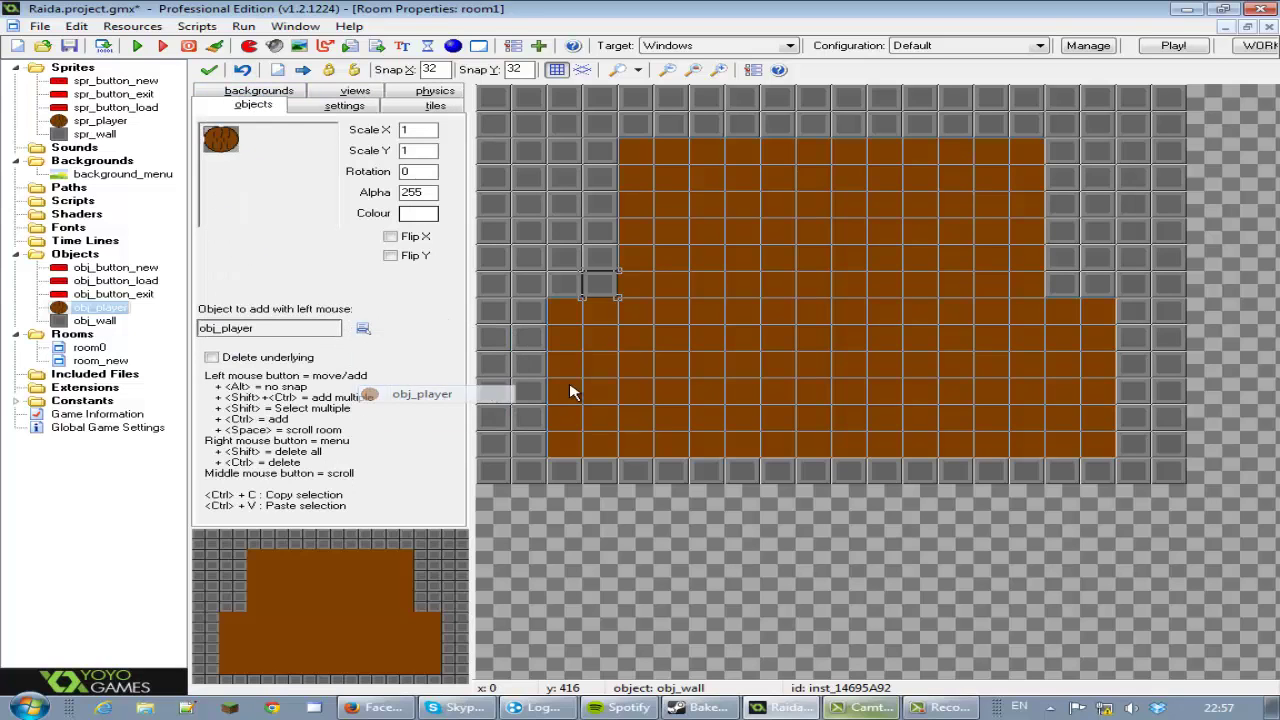
{"action": "left_click", "coordinate": [820, 415]}
{"action": "left_click_drag", "start_coordinate": [826, 415], "coordinate": [824, 392]}
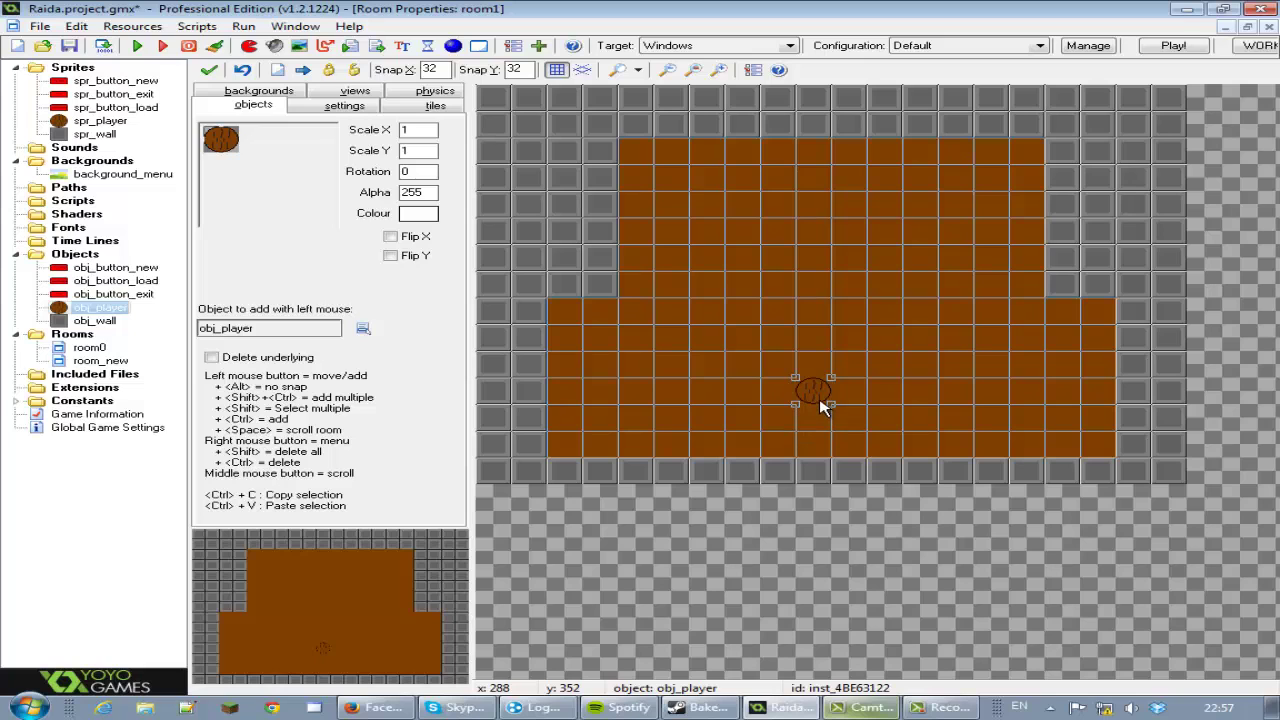
- Open the image of the spr_player sprite for editing
{"action": "left_click", "coordinate": [272, 96]}
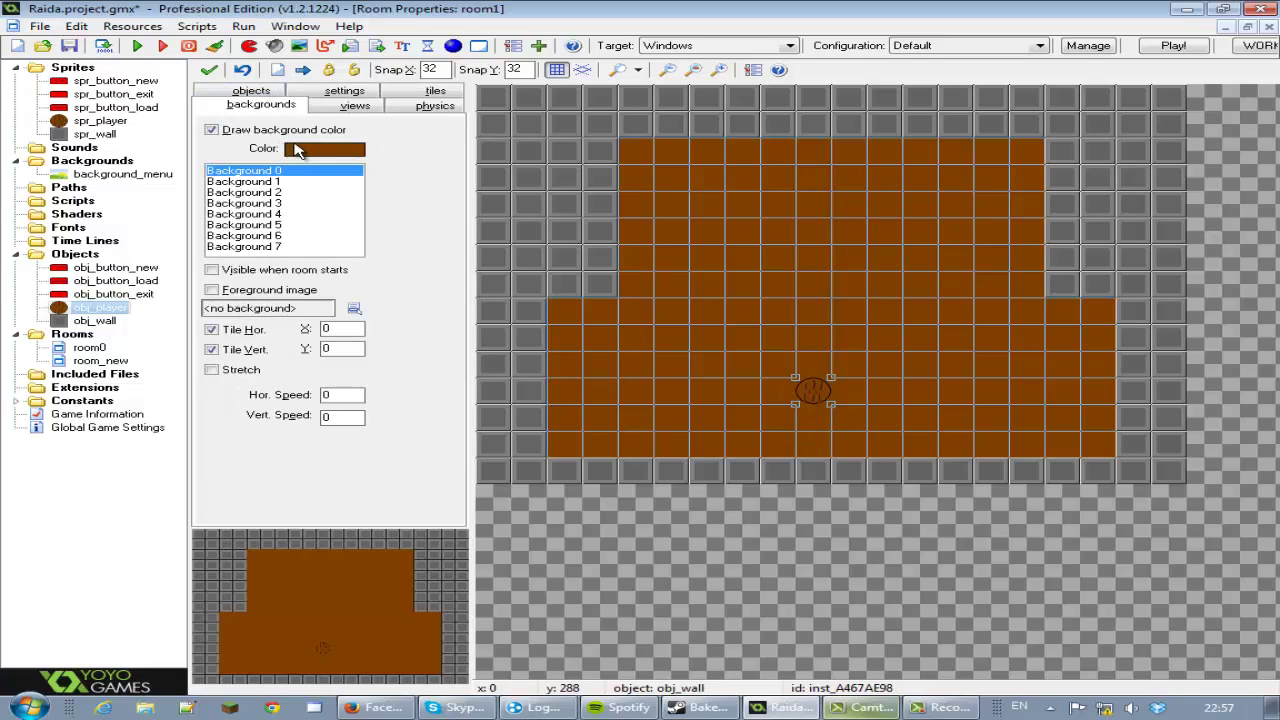
{"action": "double_click", "coordinate": [100, 120]}
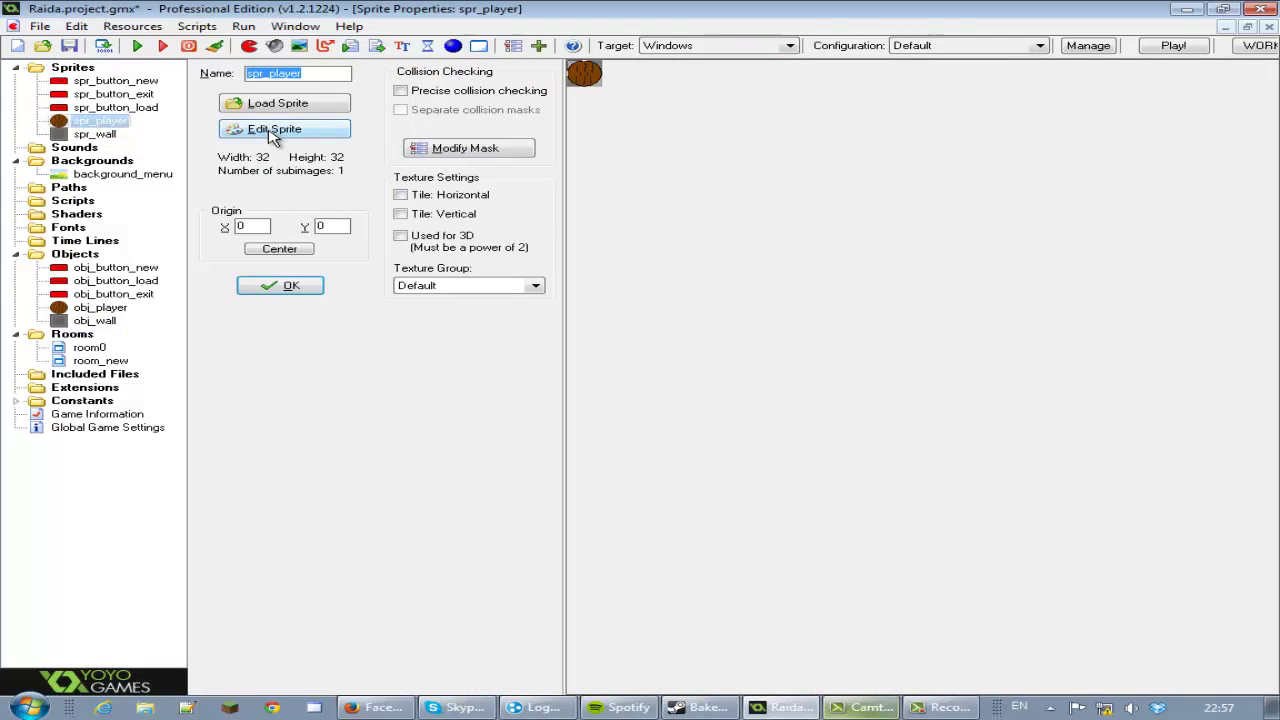
{"action": "left_click", "coordinate": [272, 129]}
{"action": "double_click", "coordinate": [457, 148]}
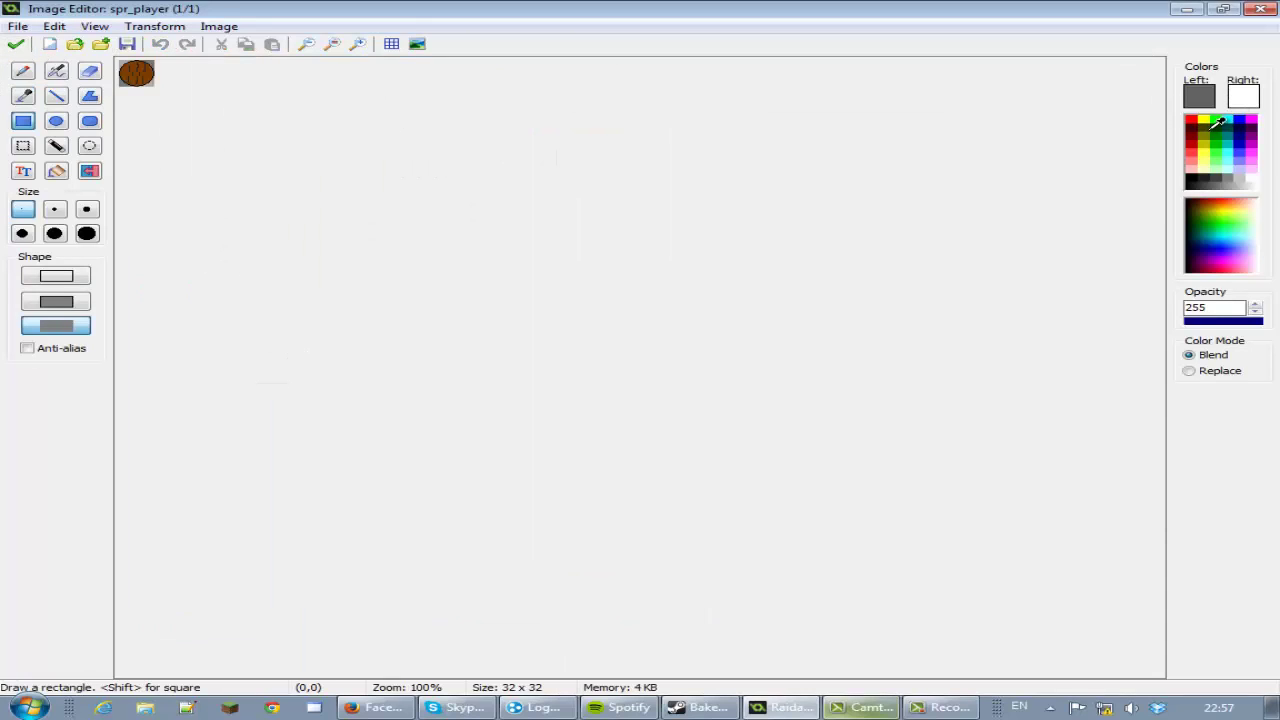
- Flood-fill the body of the spr_player image with dark yellow (red 166, green 166, blue 0) and save the sprite
{"action": "left_click", "coordinate": [1208, 147]}
{"action": "left_click", "coordinate": [1212, 92]}
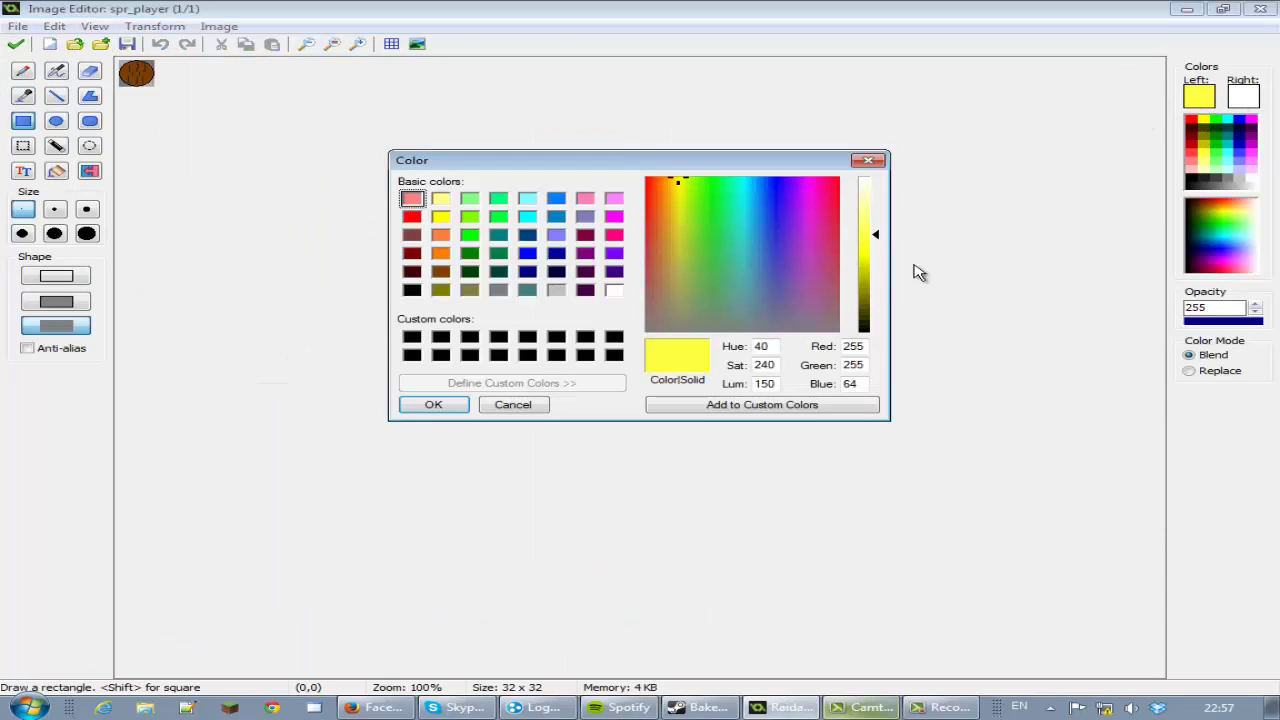
{"action": "left_click_drag", "start_coordinate": [880, 245], "coordinate": [882, 288]}
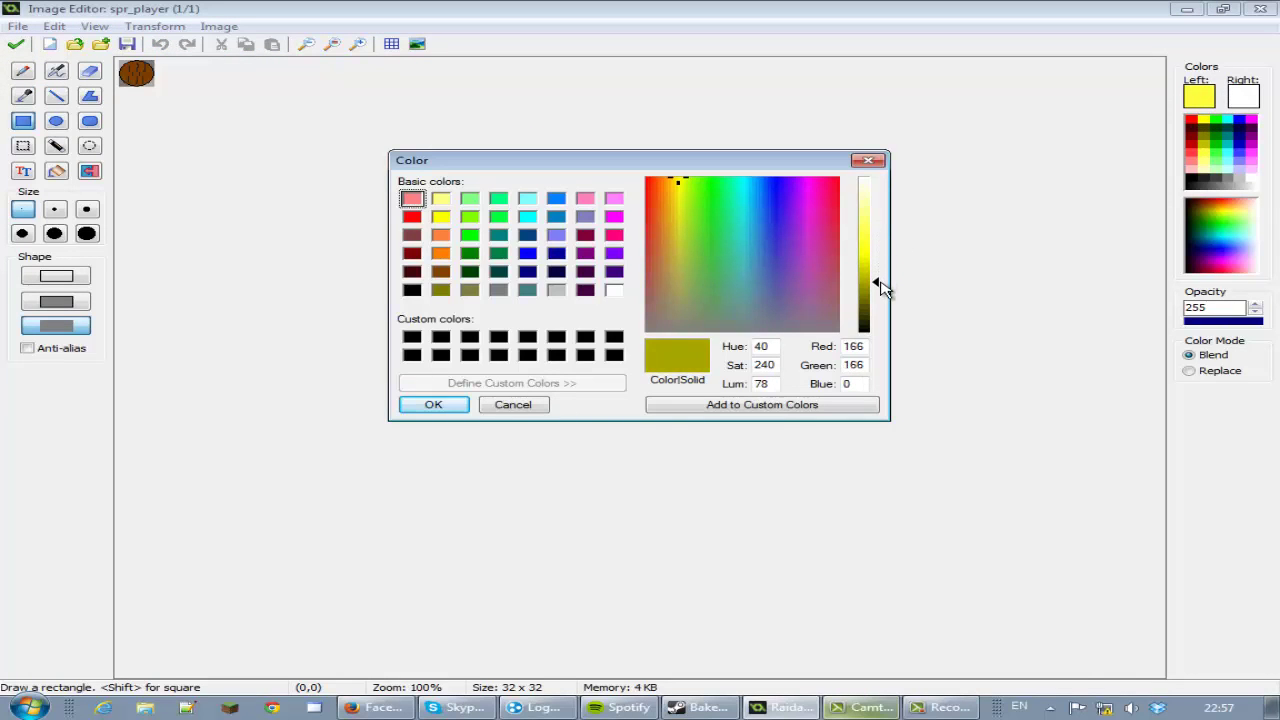
{"action": "left_click", "coordinate": [433, 408]}
{"action": "left_click", "coordinate": [60, 171]}
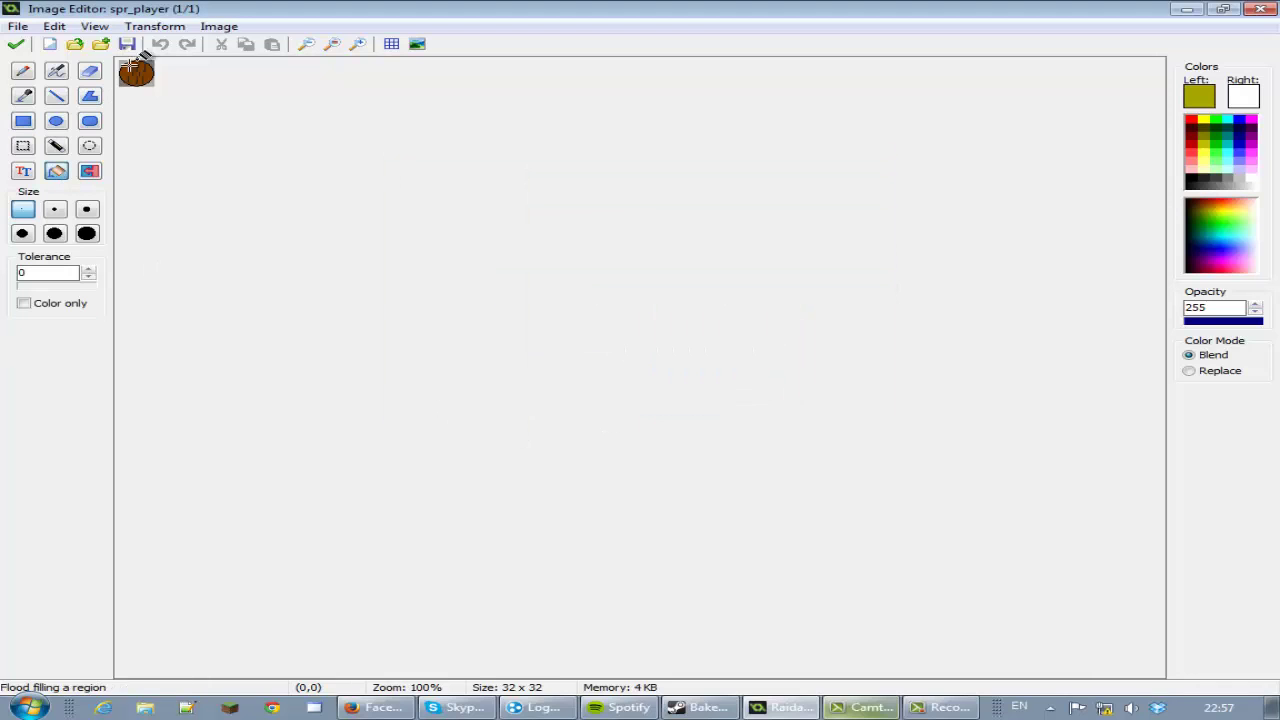
{"action": "left_click", "coordinate": [148, 70]}
{"action": "left_click", "coordinate": [16, 44]}
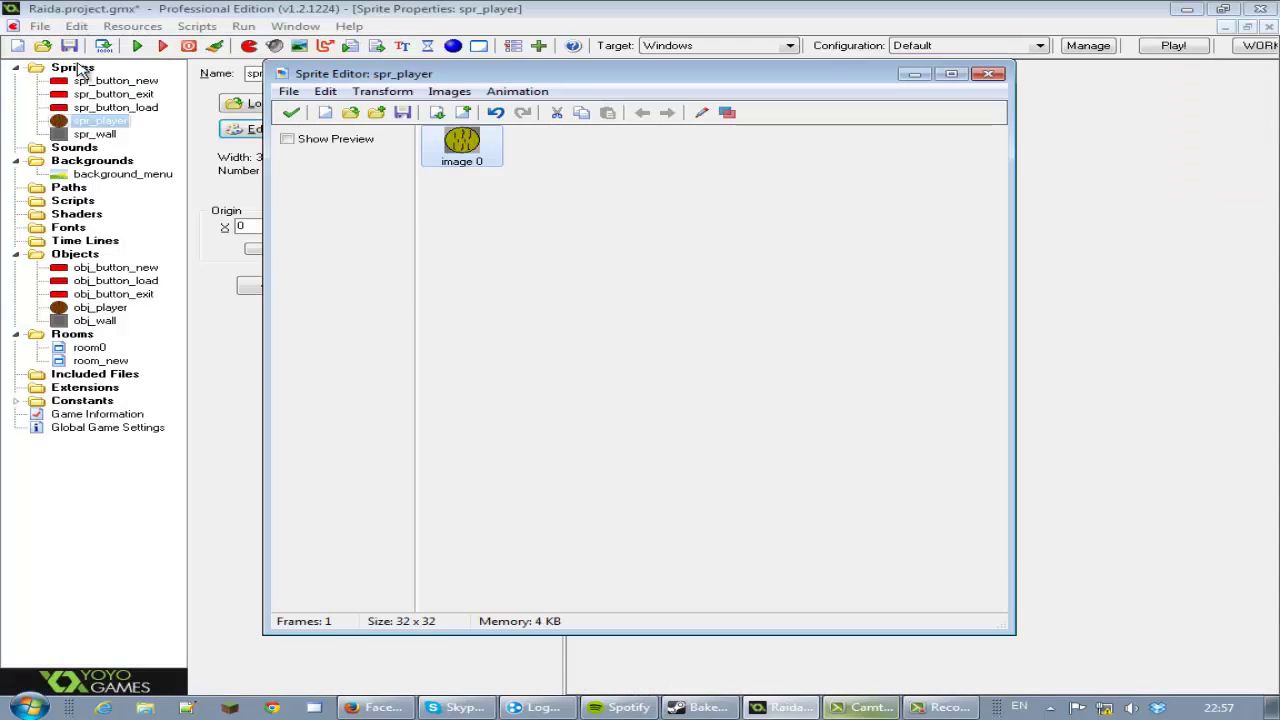
{"action": "left_click", "coordinate": [291, 114]}
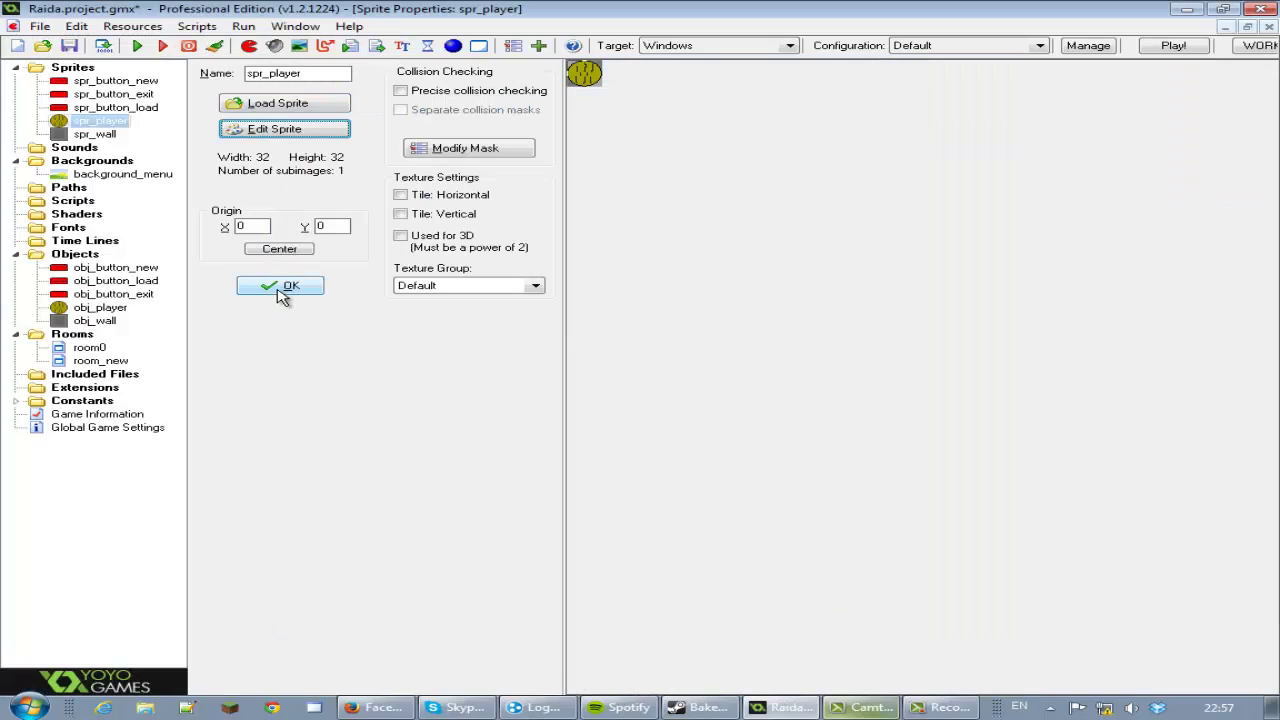
{"action": "left_click", "coordinate": [282, 288]}
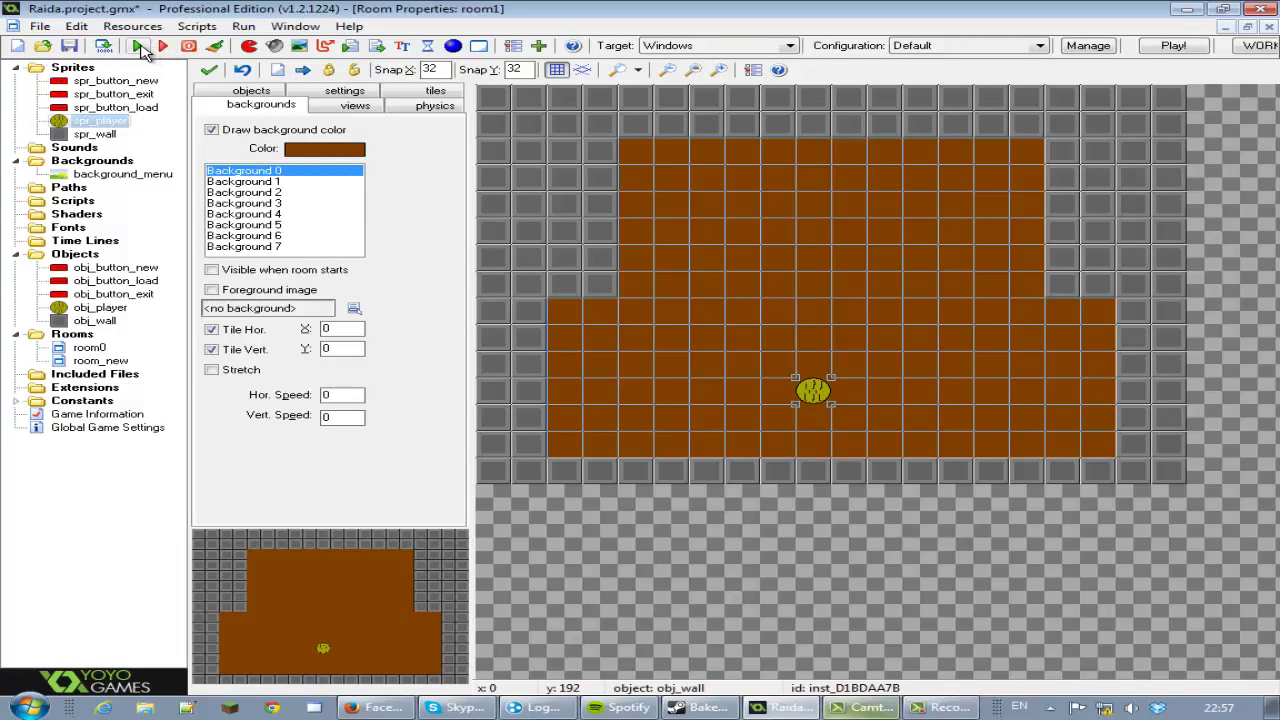
- Review the left-button code of obj_button_new and test the New Game button in a run of the game
{"action": "double_click", "coordinate": [112, 267]}
{"action": "double_click", "coordinate": [695, 93]}
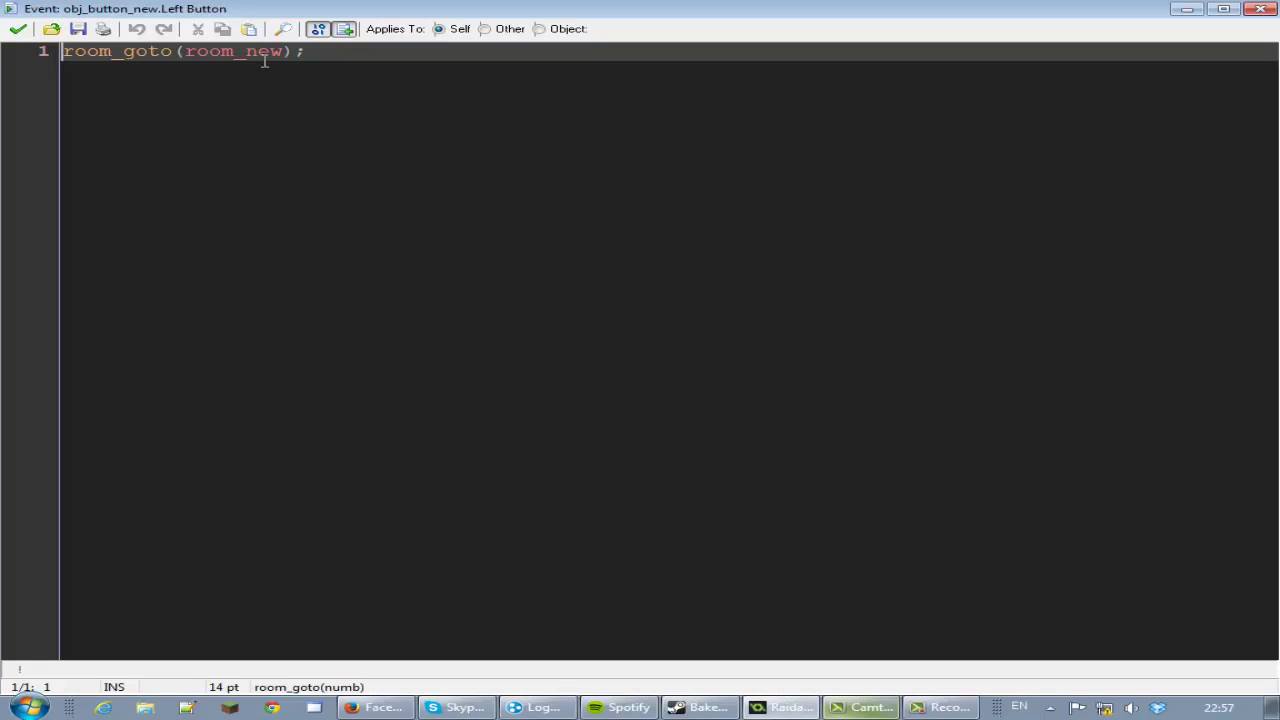
{"action": "left_click", "coordinate": [18, 29]}
{"action": "left_click", "coordinate": [280, 329]}
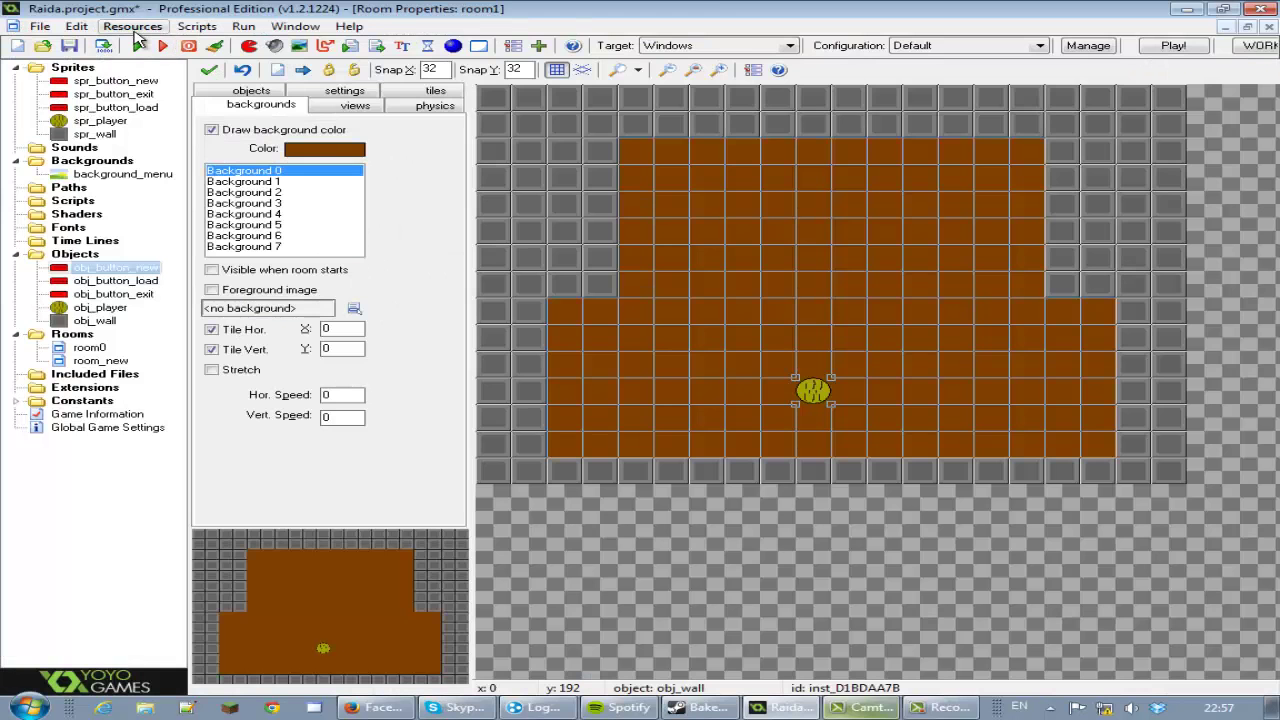
{"action": "left_click", "coordinate": [137, 47]}
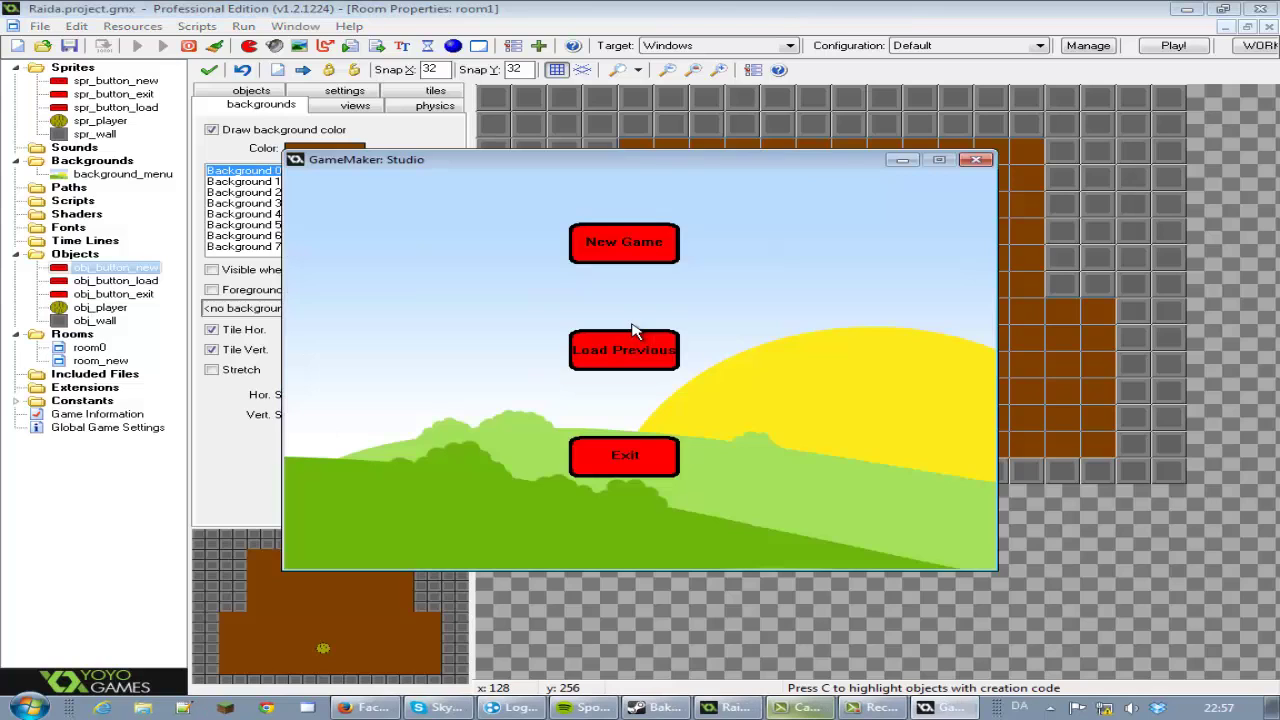
{"action": "left_click", "coordinate": [630, 242]}
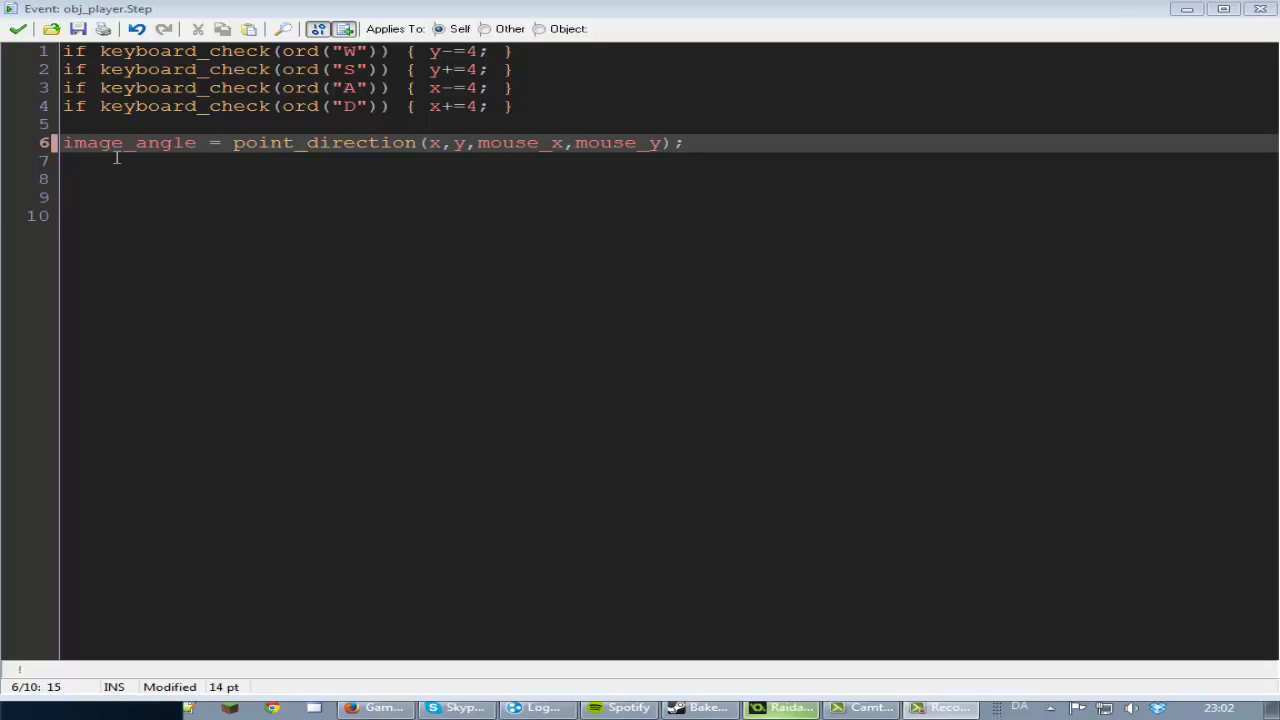
- Save the obj_player Step code with the image_angle point_direction line and test the mouse-facing rotation in a new game
{"action": "left_click_drag", "start_coordinate": [65, 145], "coordinate": [684, 152]}
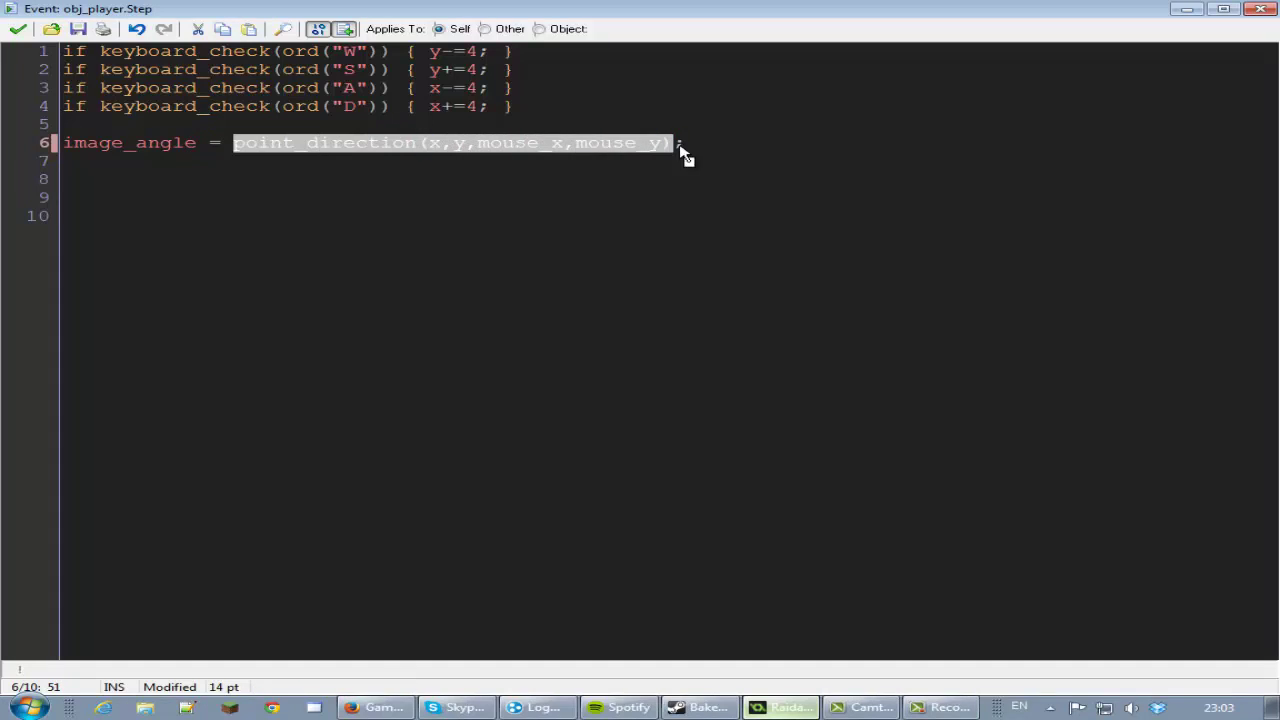
{"action": "left_click", "coordinate": [18, 28]}
{"action": "left_click", "coordinate": [137, 46]}
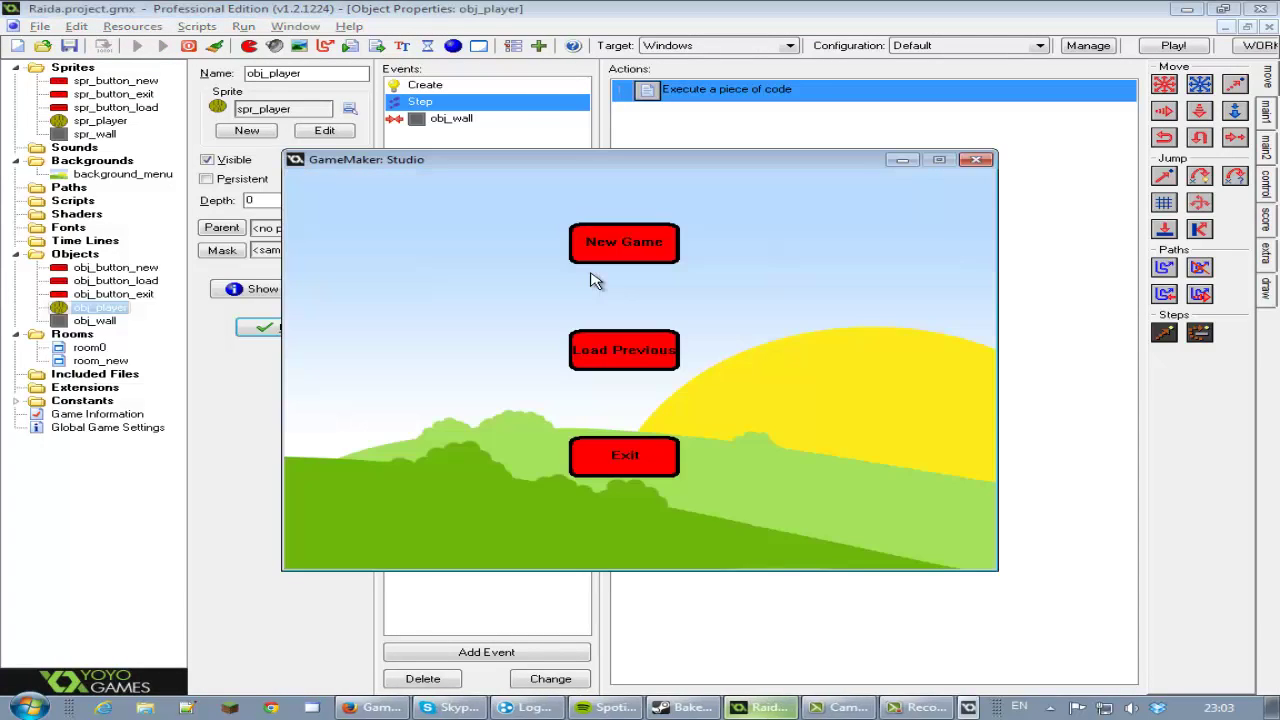
{"action": "left_click", "coordinate": [600, 254]}
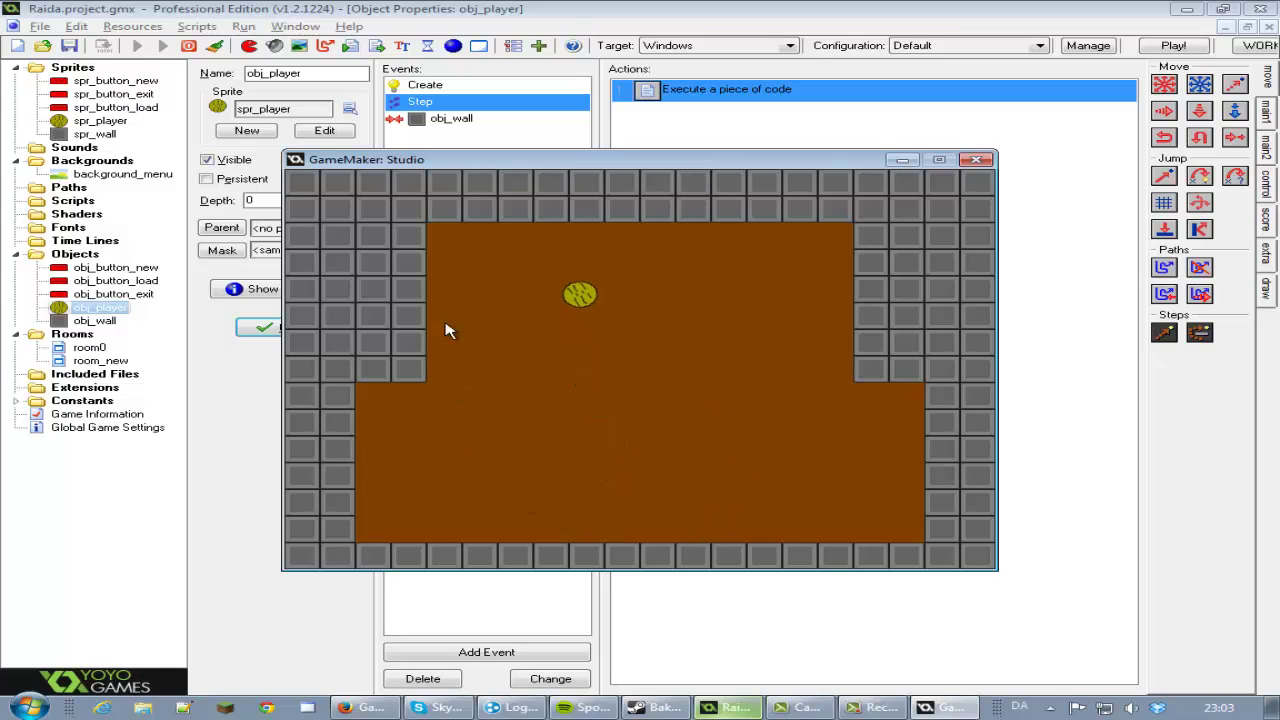
{"action": "left_click", "coordinate": [975, 159]}
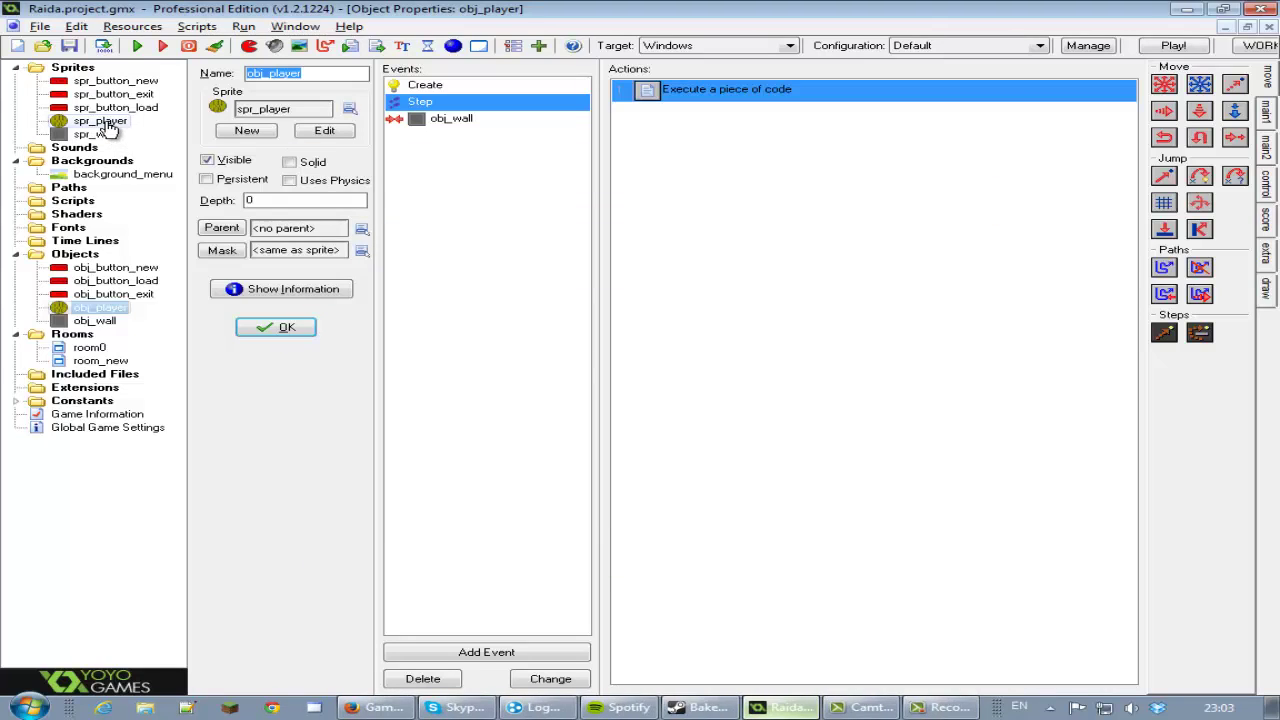
- Centre the origin of spr_player at X 16, Y 16
{"action": "double_click", "coordinate": [104, 122]}
{"action": "left_click", "coordinate": [298, 249]}
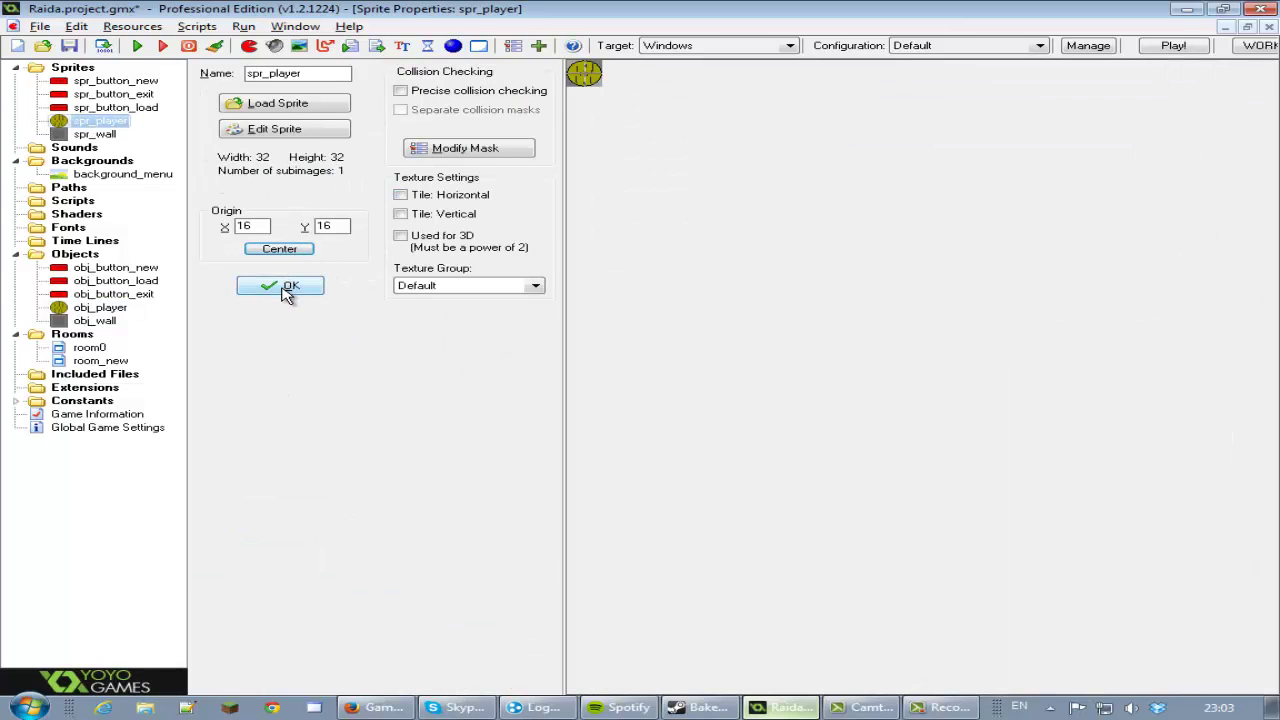
{"action": "left_click", "coordinate": [285, 288]}
- Run a new game to test how the player rotates about its centred origin, and close the game
{"action": "left_click", "coordinate": [137, 46]}
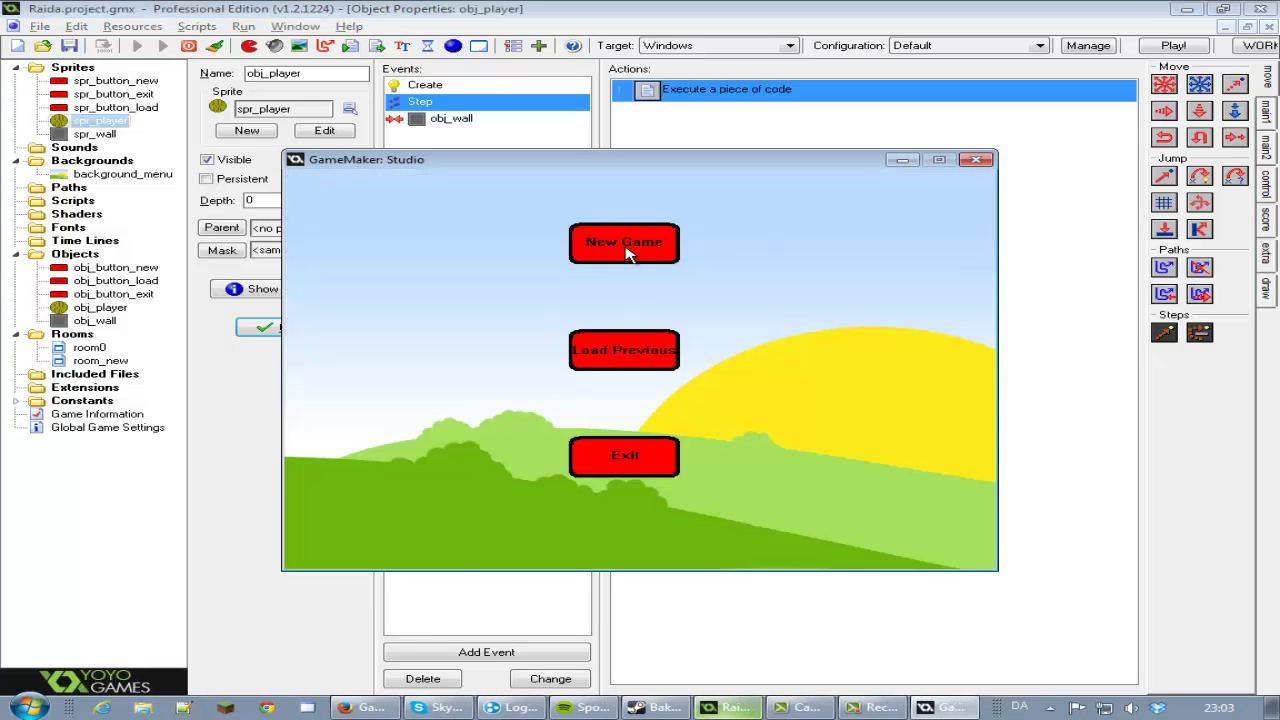
{"action": "left_click", "coordinate": [627, 253]}
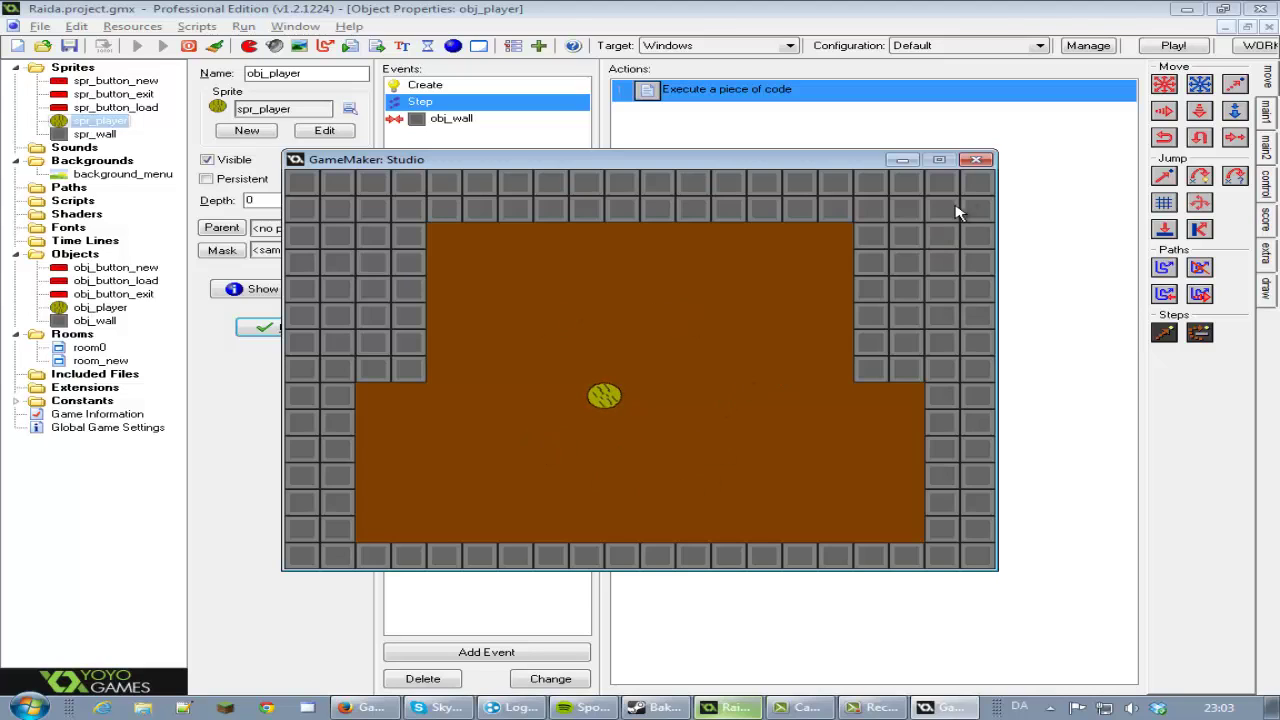
{"action": "left_click", "coordinate": [975, 160]}
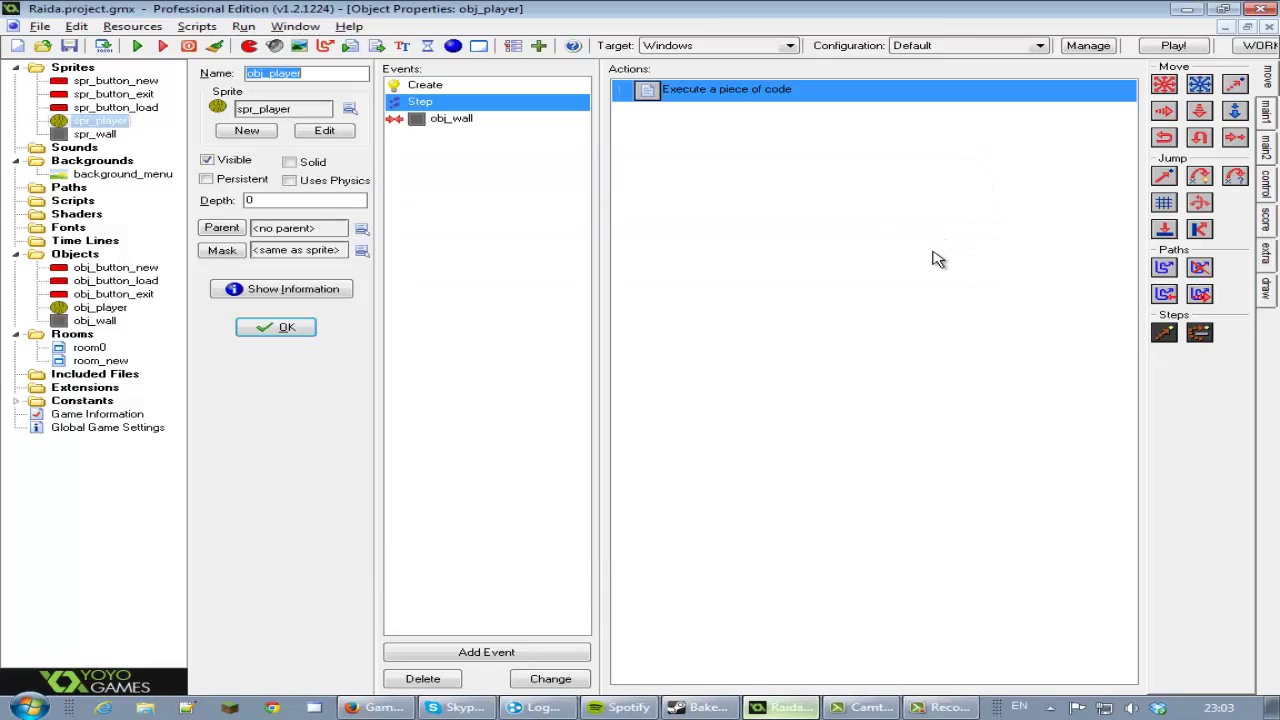